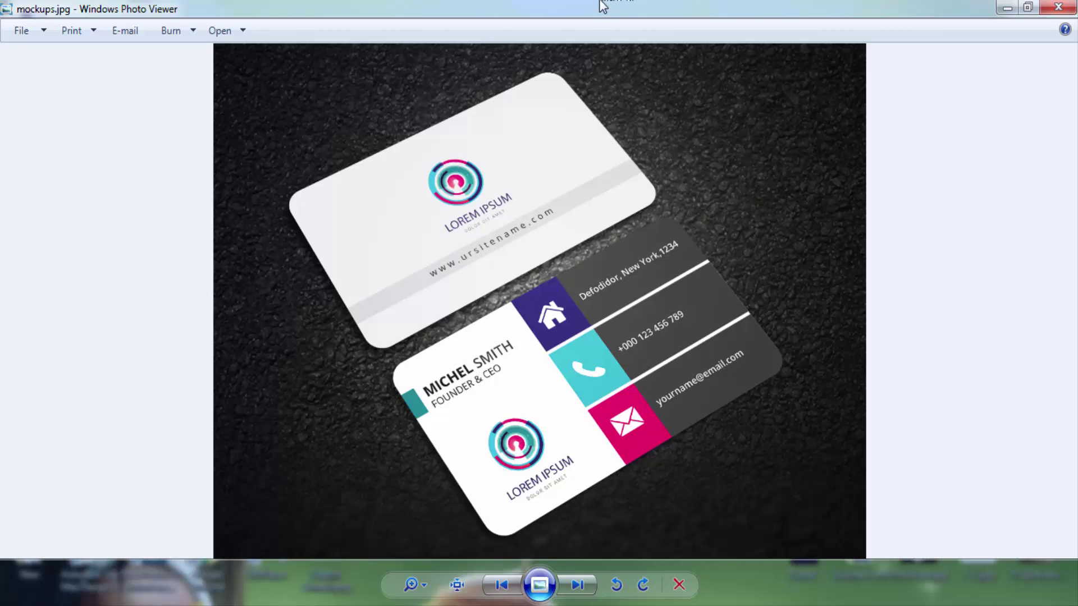
Step: Close the photo viewer window showing the business card mockup
{"action": "left_click_drag", "start_coordinate": [601, 6], "coordinate": [609, 59]}
{"action": "left_click", "coordinate": [825, 60]}
{"action": "left_click", "coordinate": [1060, 10]}
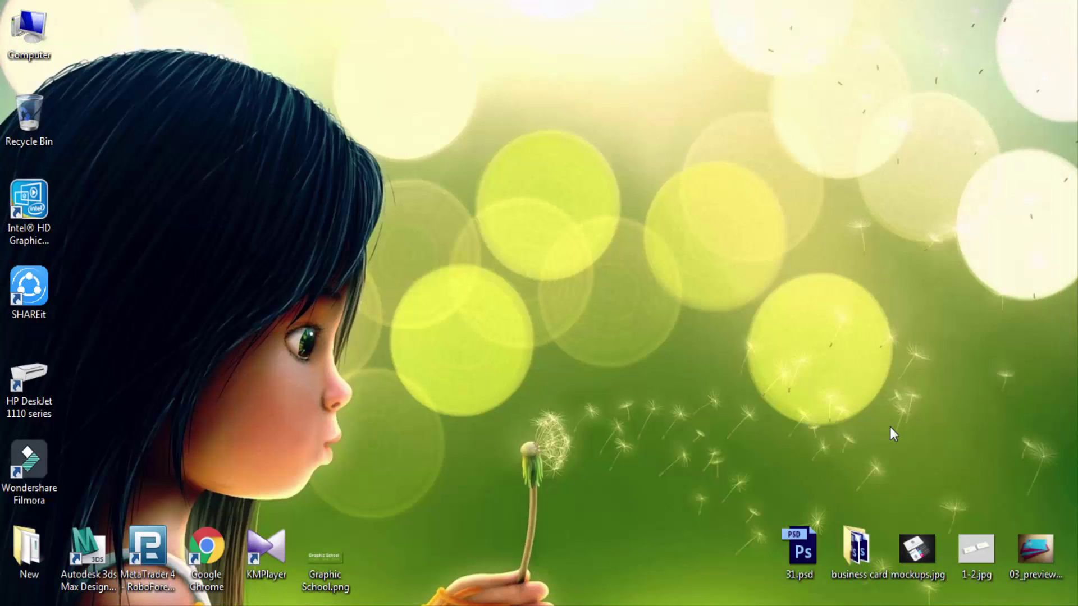
Step: Open mockups.jpg from the desktop and view the business card mockup in a maximized window
{"action": "double_click", "coordinate": [932, 544]}
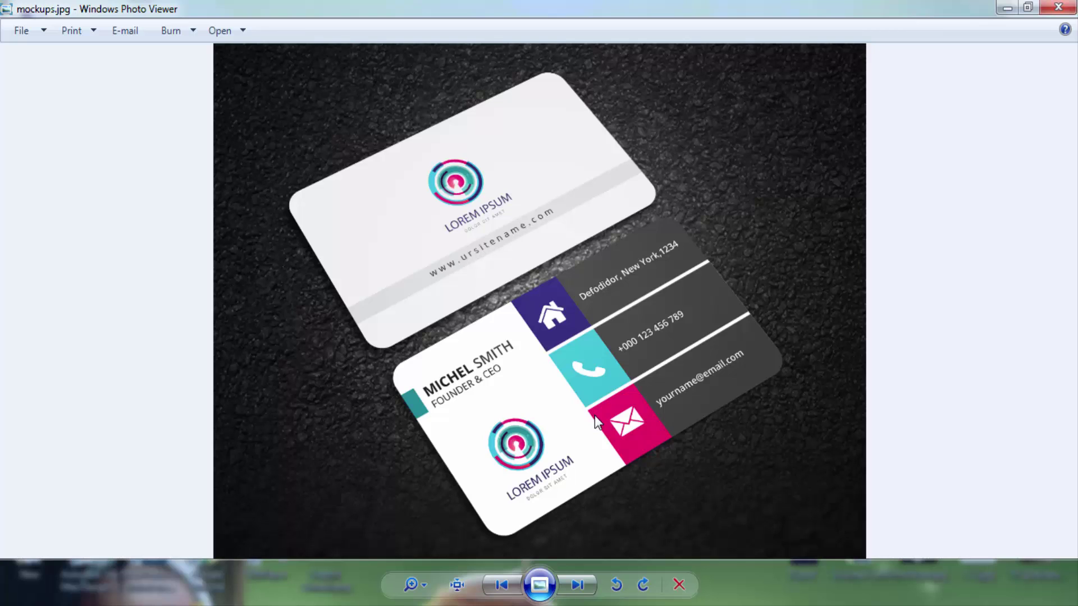
{"action": "double_click", "coordinate": [628, 7]}
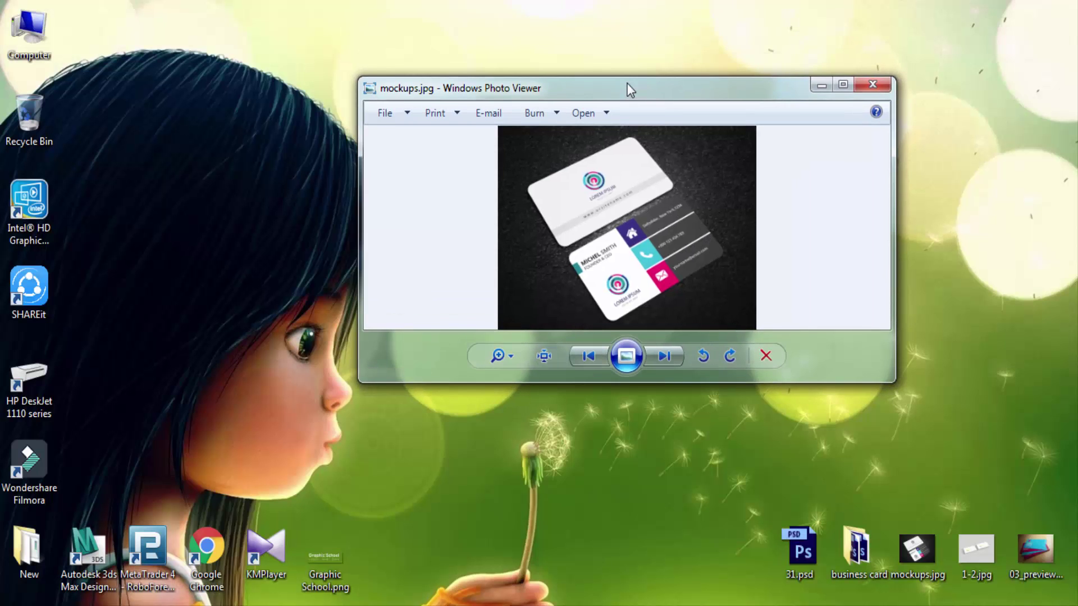
{"action": "left_click_drag", "start_coordinate": [627, 83], "coordinate": [609, 0]}
{"action": "double_click", "coordinate": [606, 2]}
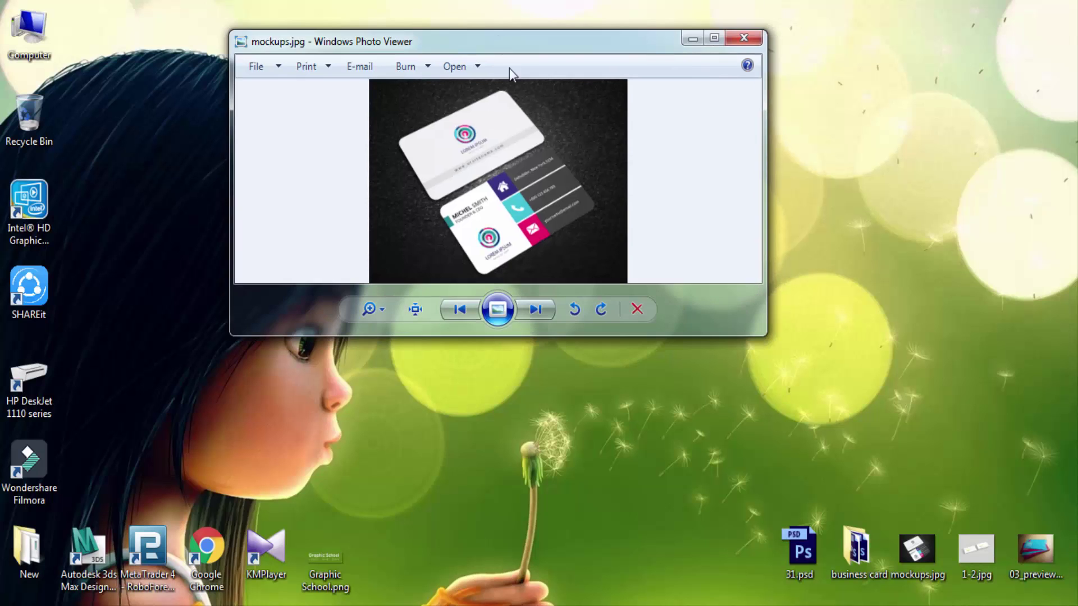
{"action": "left_click_drag", "start_coordinate": [762, 329], "coordinate": [563, 328]}
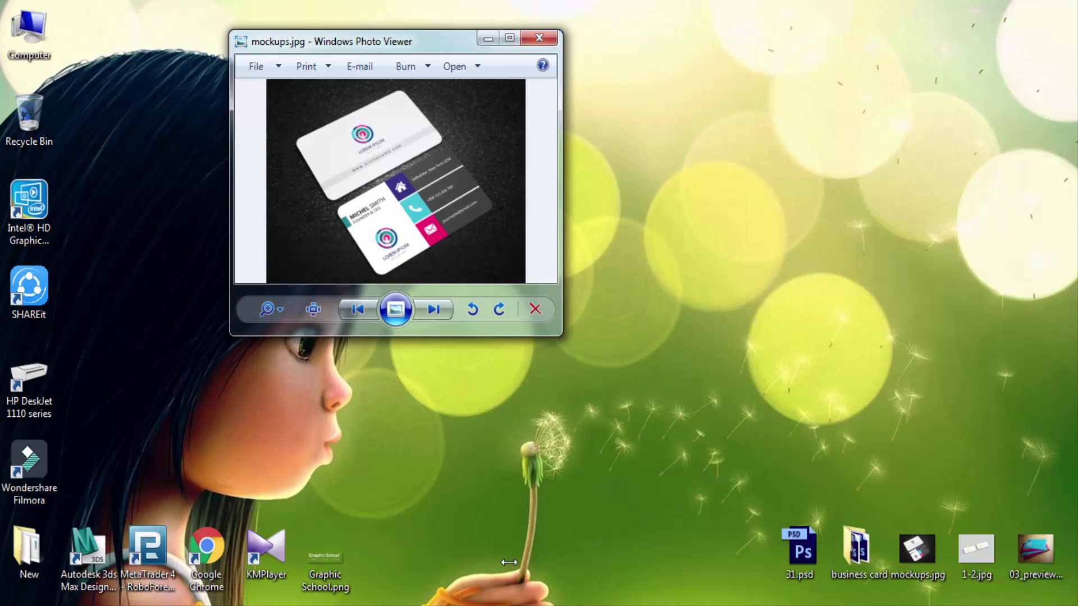
{"action": "double_click", "coordinate": [425, 42]}
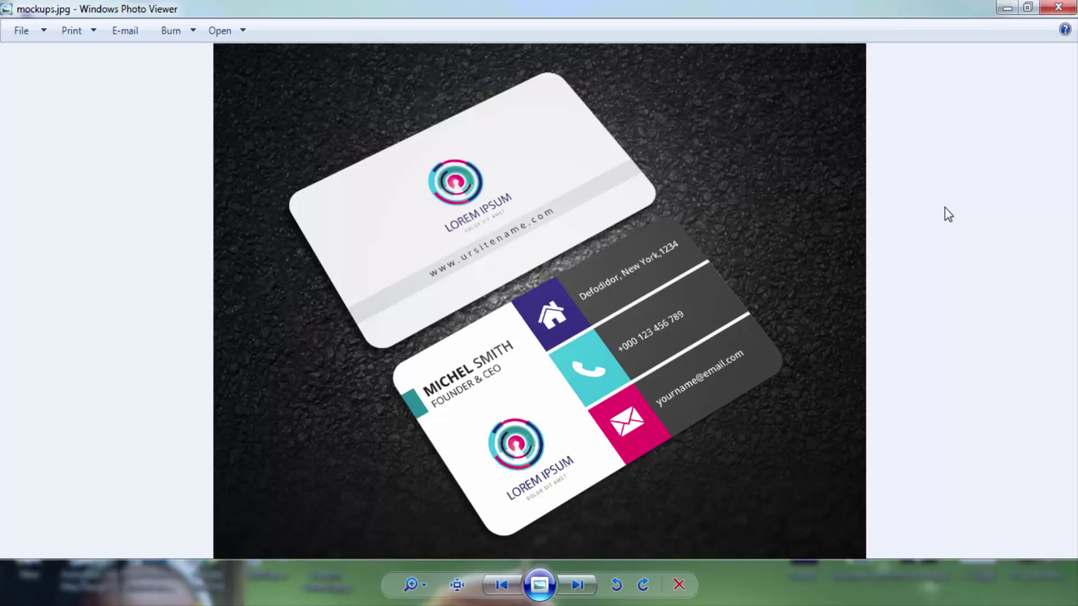
Step: Open the displayed mockups.jpg image in Adobe Photoshop CS6
{"action": "right_click", "coordinate": [703, 127]}
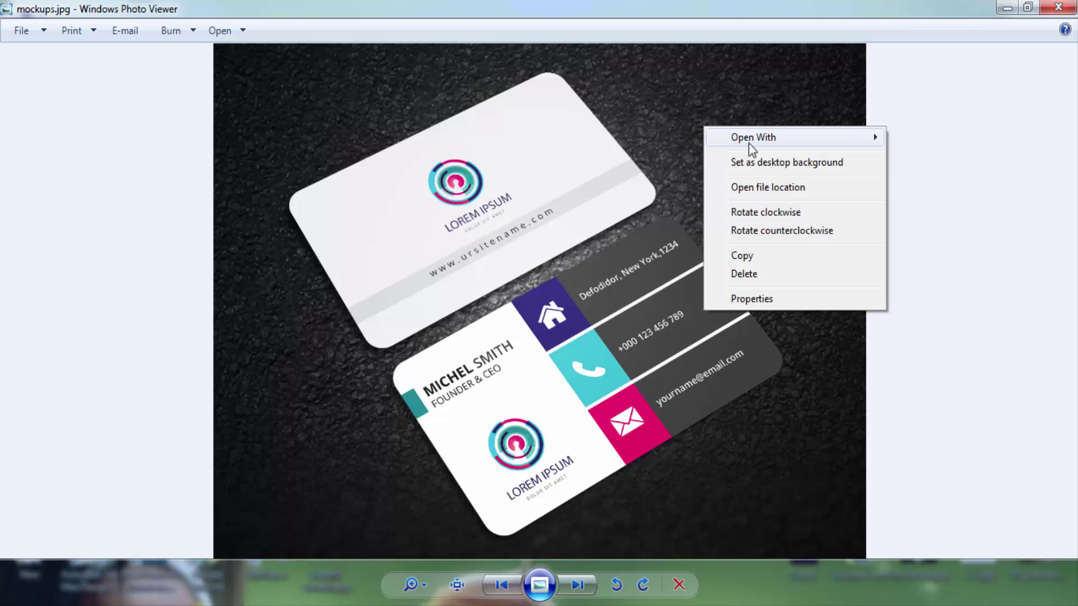
{"action": "mouse_move", "coordinate": [752, 146]}
{"action": "left_click", "coordinate": [750, 106]}
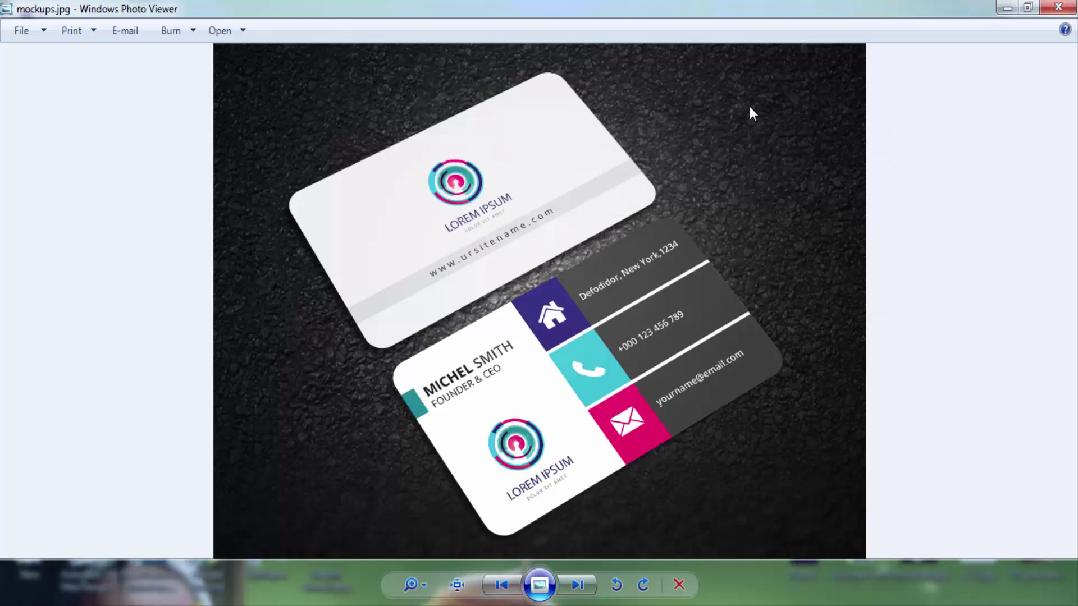
{"action": "mouse_move", "coordinate": [694, 3]}
{"action": "left_mouse_down"}
{"action": "mouse_move", "coordinate": [582, 198]}
{"action": "mouse_move", "coordinate": [611, 125]}
{"action": "mouse_move", "coordinate": [680, 71]}
{"action": "mouse_move", "coordinate": [705, 115]}
{"action": "mouse_move", "coordinate": [646, 31]}
{"action": "mouse_move", "coordinate": [696, 1]}
{"action": "left_mouse_up"}
{"action": "right_click", "coordinate": [688, 156]}
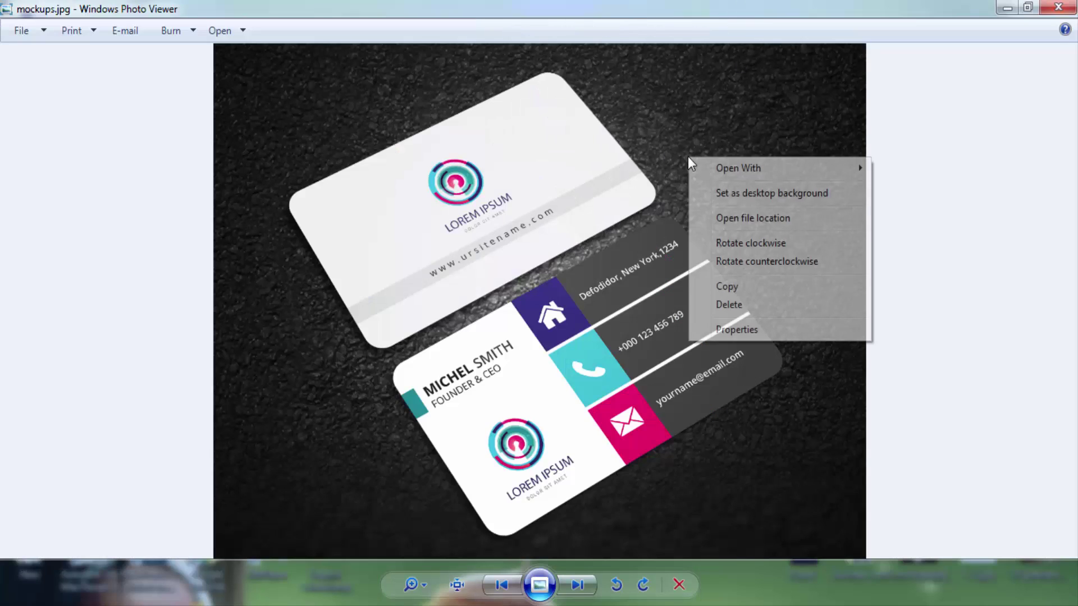
{"action": "left_click", "coordinate": [625, 146]}
{"action": "right_click", "coordinate": [627, 154]}
{"action": "mouse_move", "coordinate": [743, 168]}
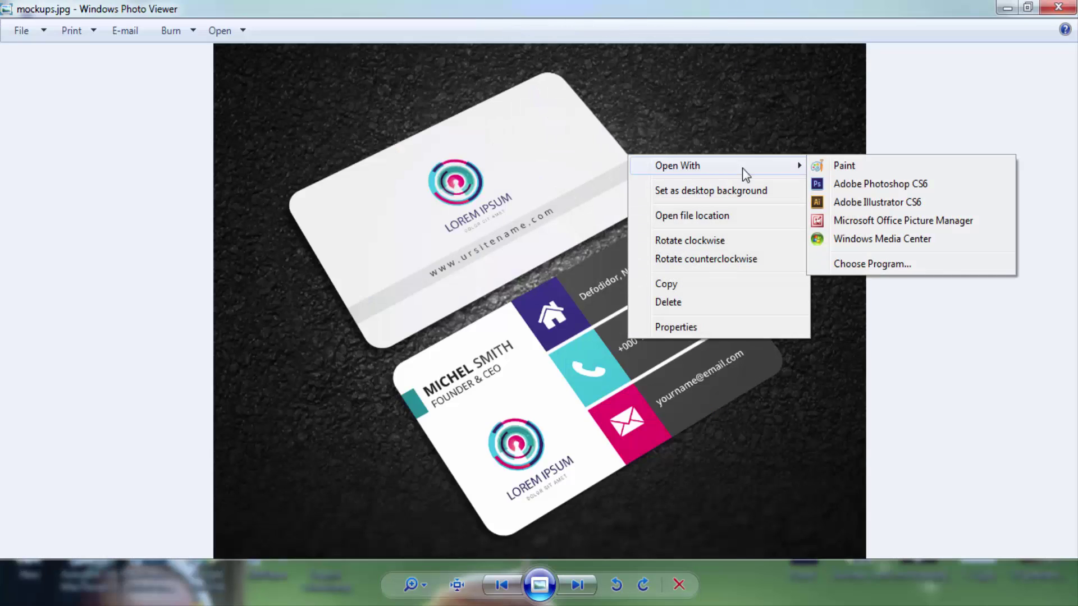
{"action": "left_click", "coordinate": [843, 186]}
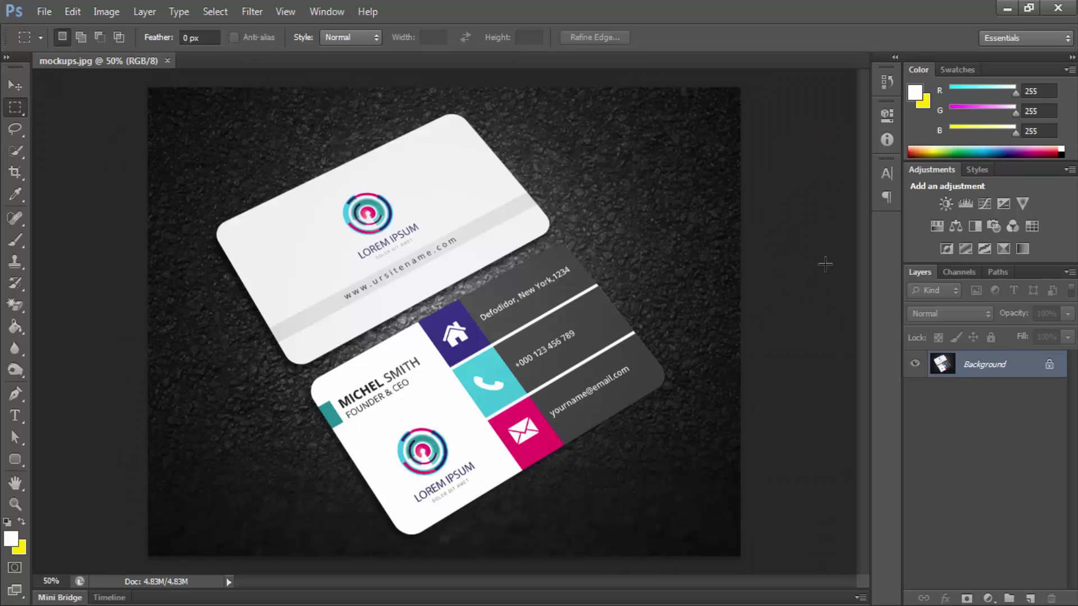
{"action": "key", "text": "ctrl+plus"}
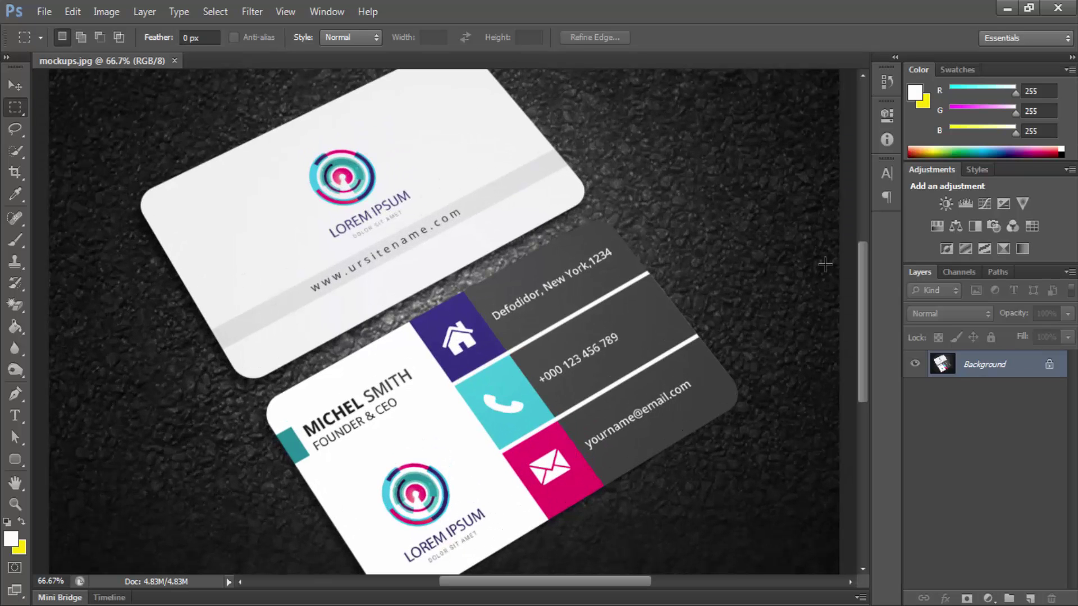
{"action": "key", "text": "ctrl+minus"}
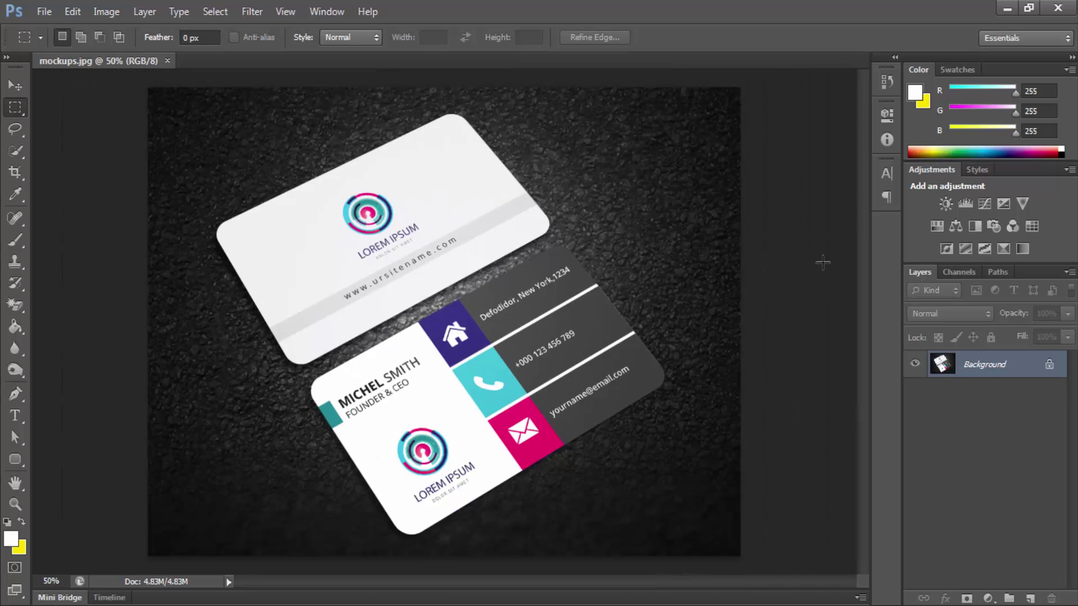
Step: Return to the desktop, closing the photo viewer, and open 31.psd in Photoshop
{"action": "left_click", "coordinate": [1008, 8]}
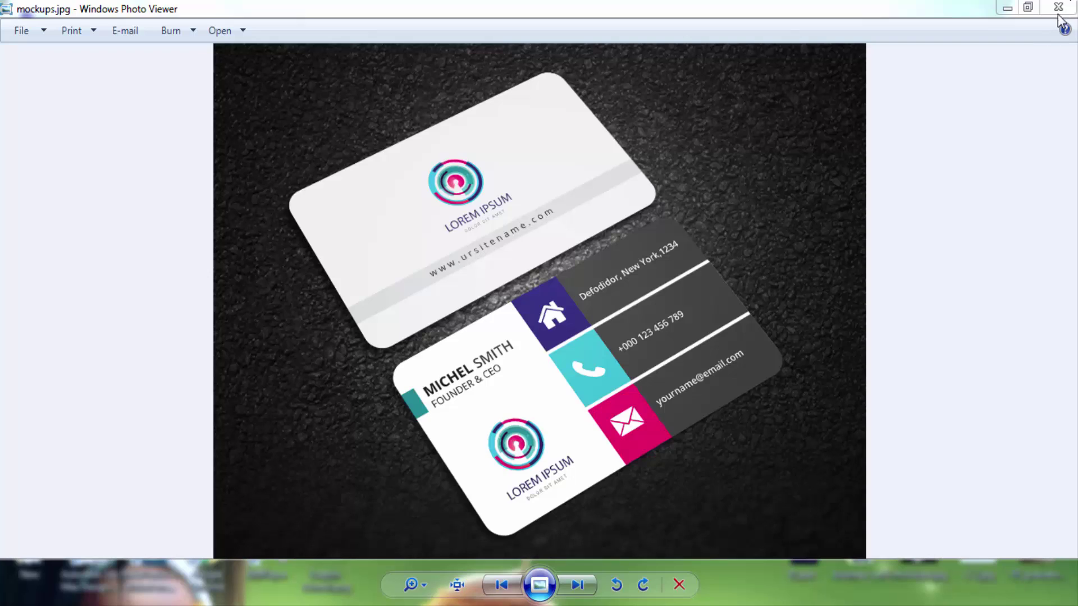
{"action": "left_click", "coordinate": [1058, 8]}
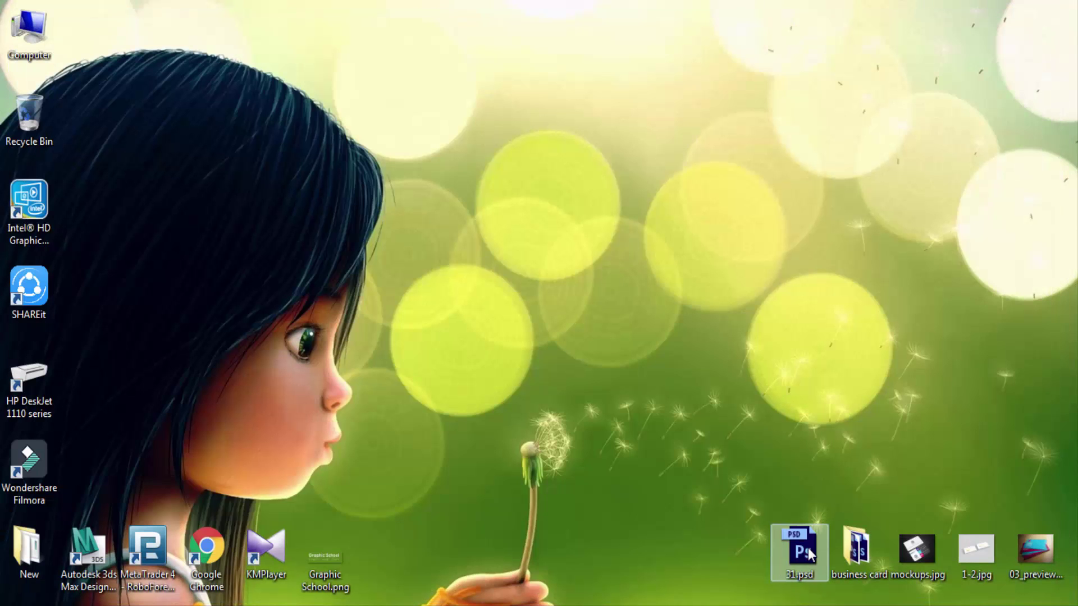
{"action": "right_click", "coordinate": [808, 548]}
{"action": "left_click", "coordinate": [865, 165]}
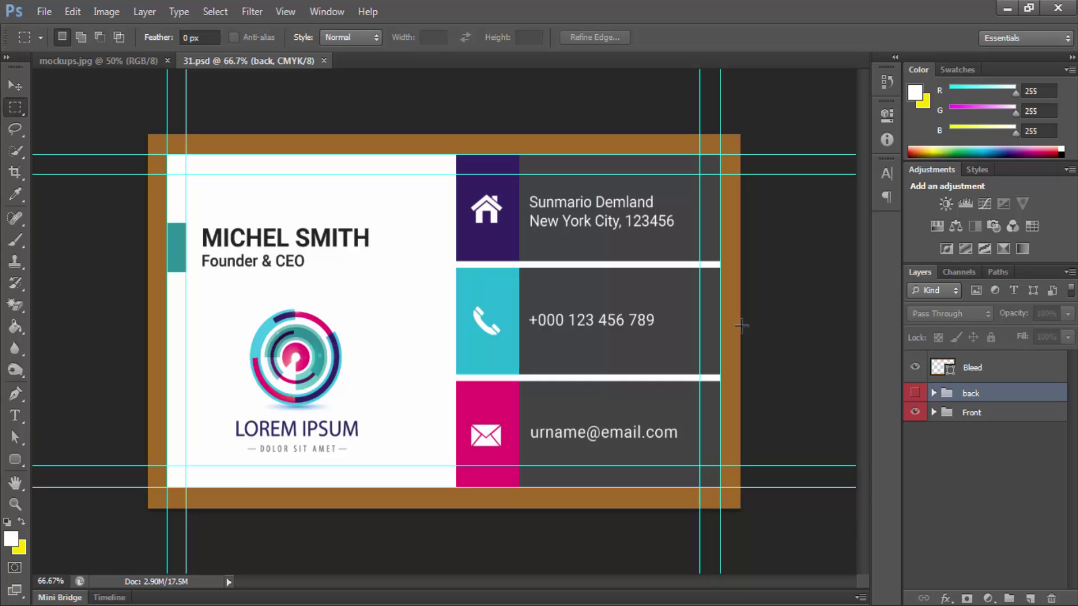
Step: Select the Rounded Rectangle Tool in the 31.psd document and set its drawing mode to Path
{"action": "left_click", "coordinate": [128, 70]}
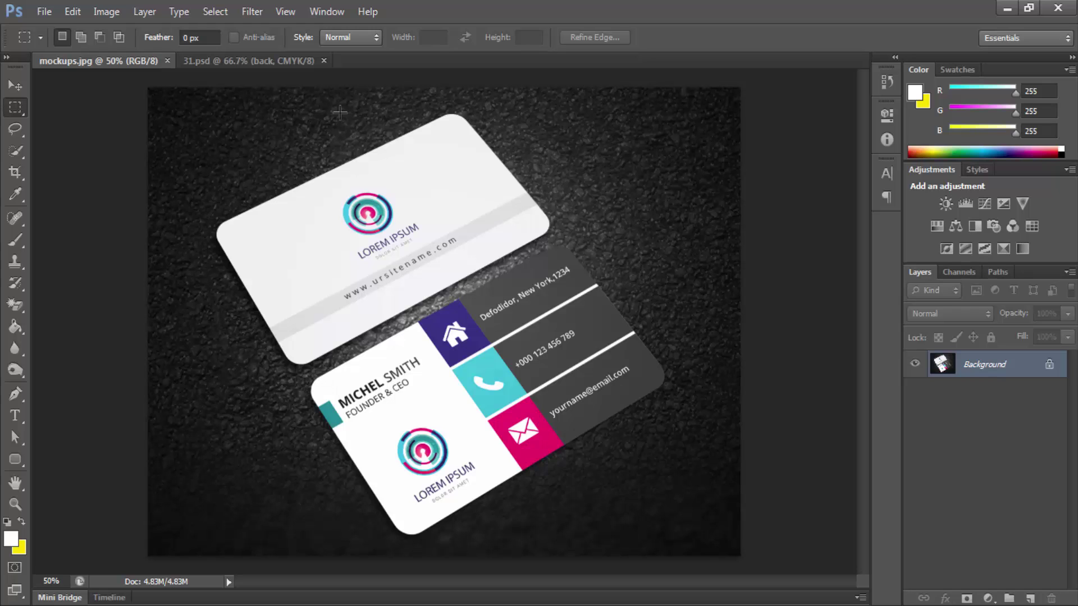
{"action": "left_click", "coordinate": [242, 62]}
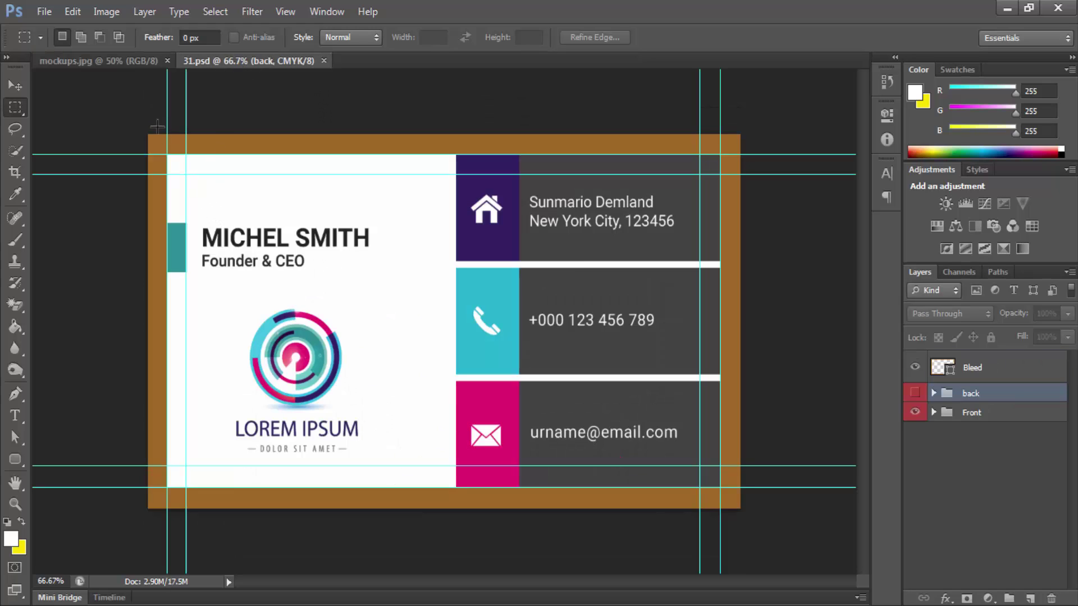
{"action": "left_click", "coordinate": [19, 459]}
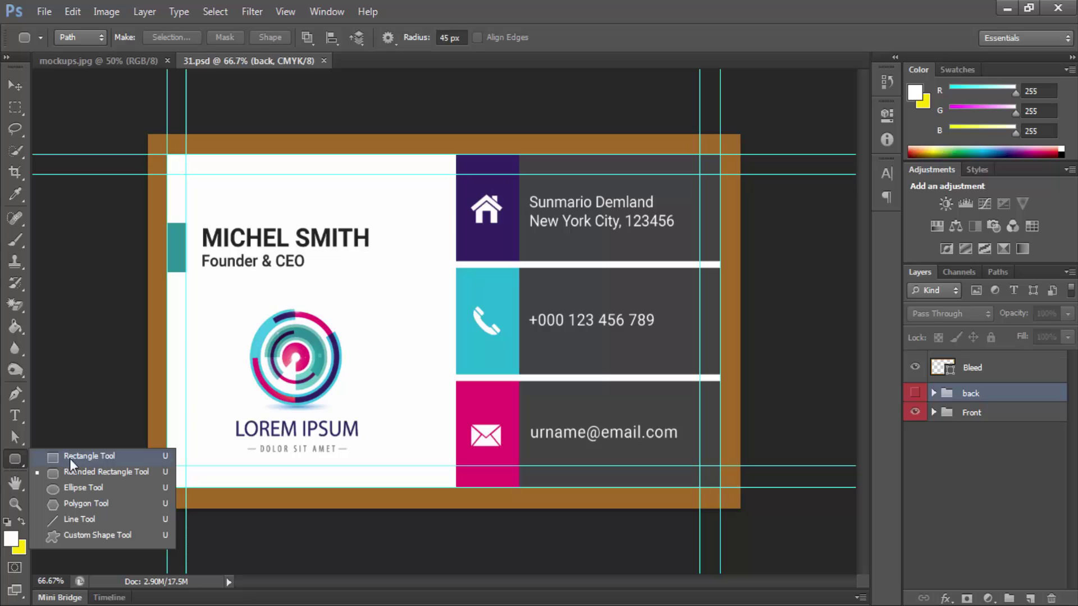
{"action": "left_click", "coordinate": [21, 459]}
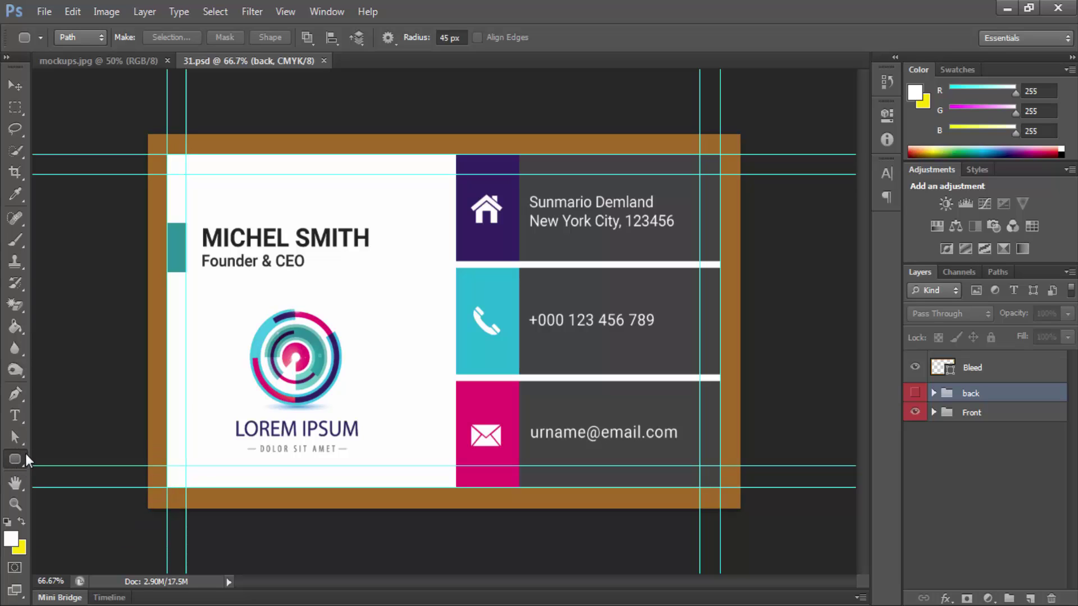
{"action": "left_click", "coordinate": [21, 460]}
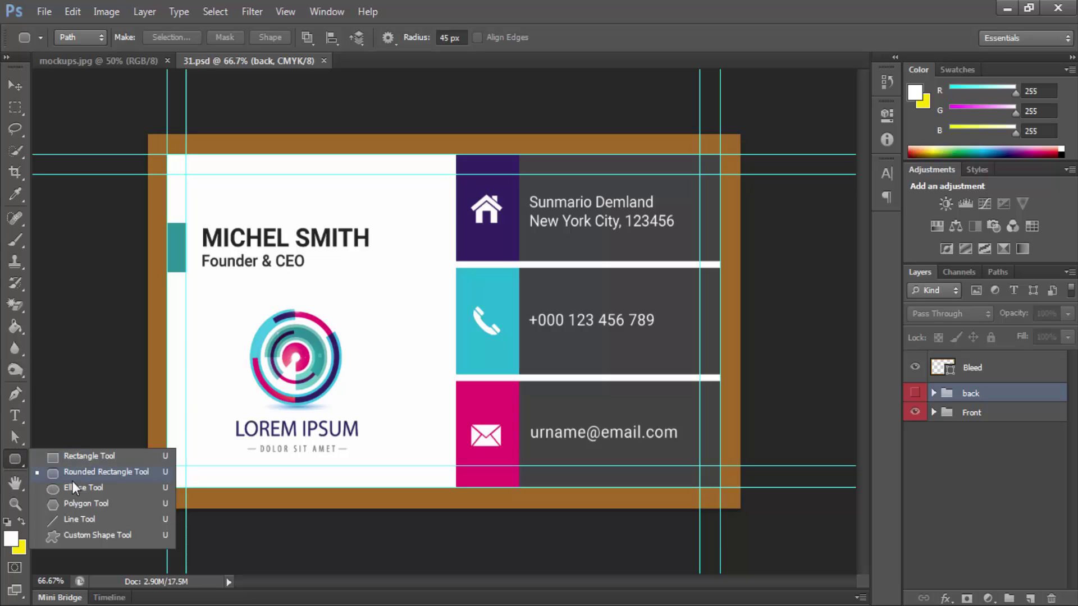
{"action": "left_click", "coordinate": [120, 472]}
{"action": "left_click", "coordinate": [79, 38]}
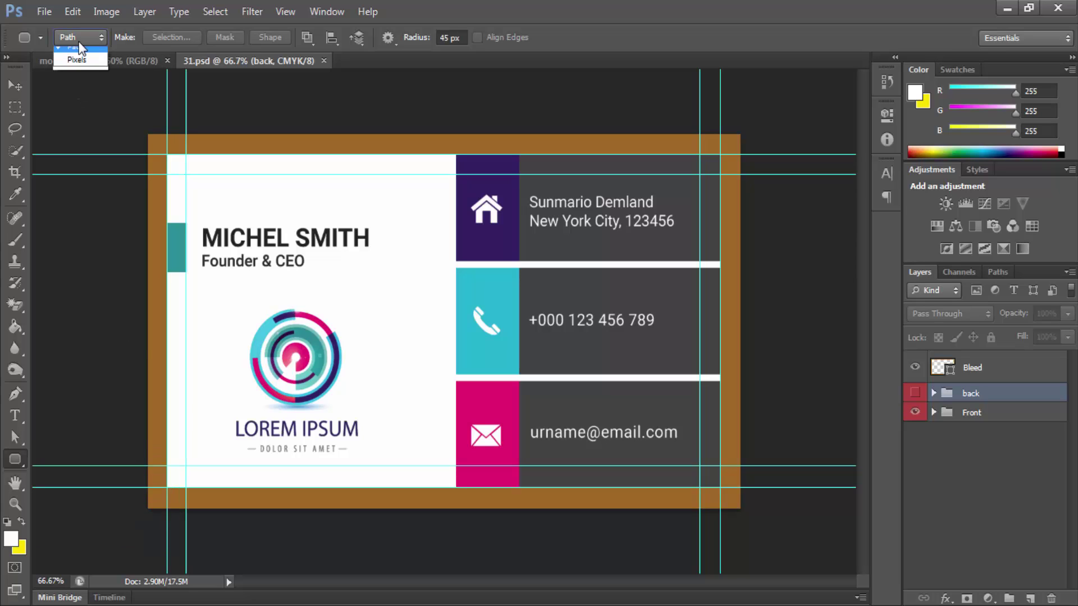
{"action": "left_click", "coordinate": [83, 54]}
{"action": "left_click", "coordinate": [78, 38]}
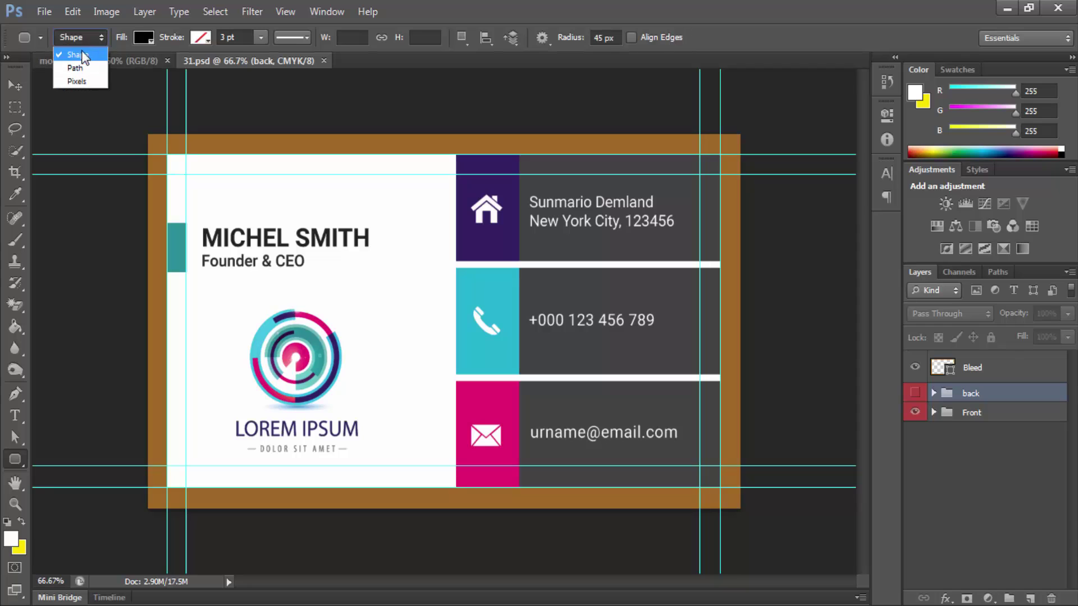
{"action": "left_click", "coordinate": [81, 67]}
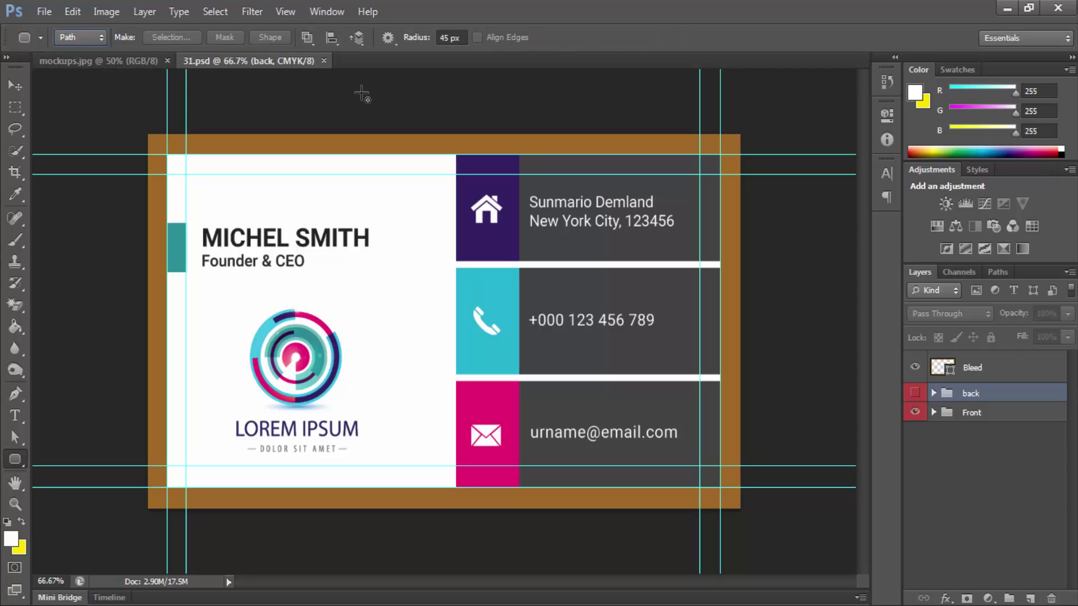
Step: Draw a rounded rectangle path with a 50 px radius along the card's outer edges inside the bleed and convert it to a selection
{"action": "left_click", "coordinate": [458, 38]}
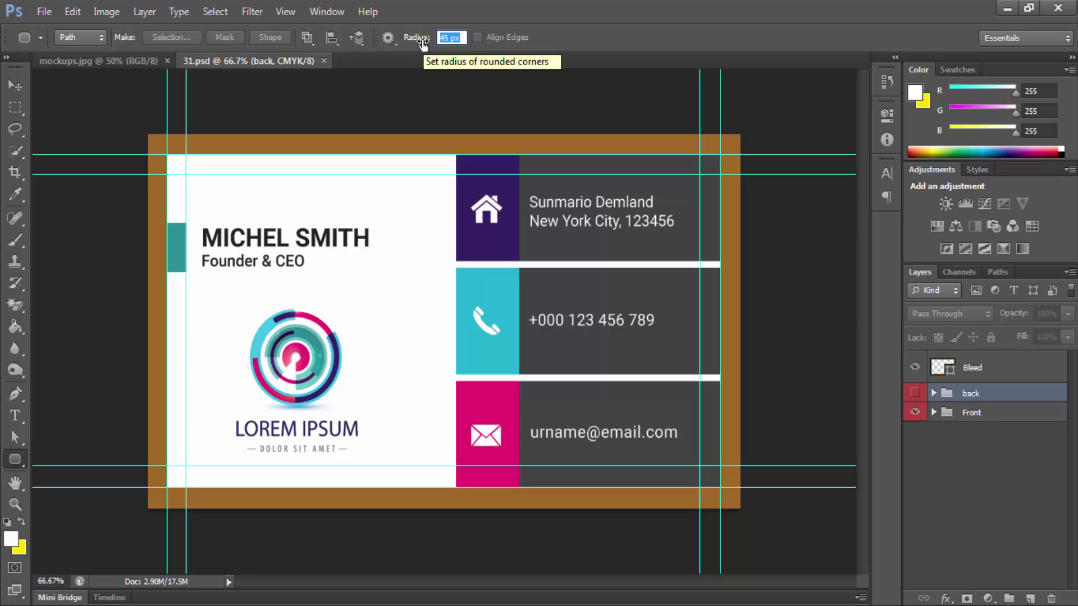
{"action": "type", "text": "50"}
{"action": "key", "text": "Return"}
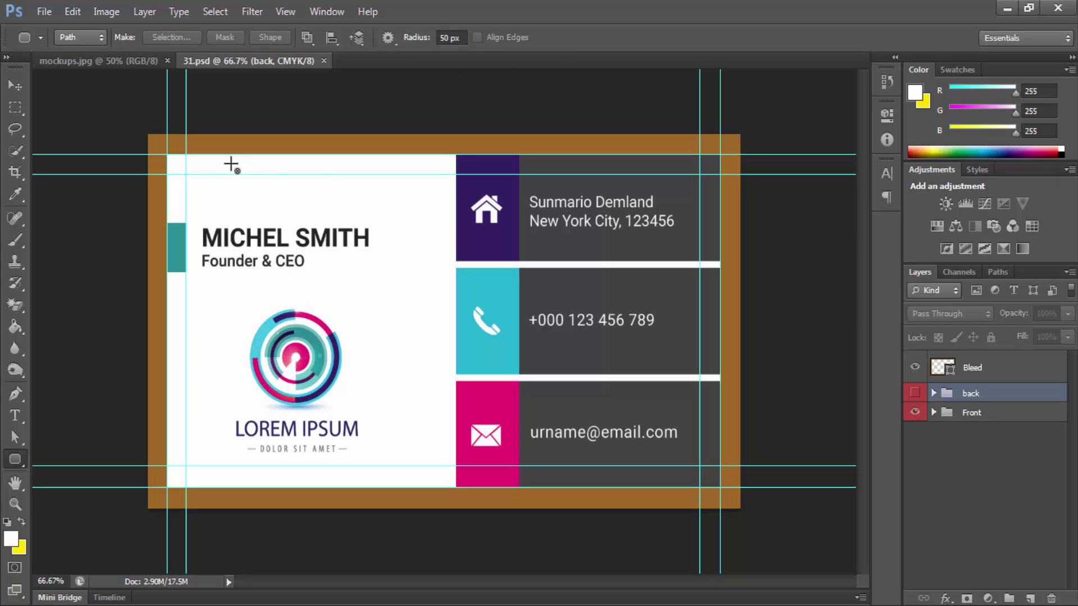
{"action": "left_click_drag", "start_coordinate": [188, 171], "coordinate": [717, 489]}
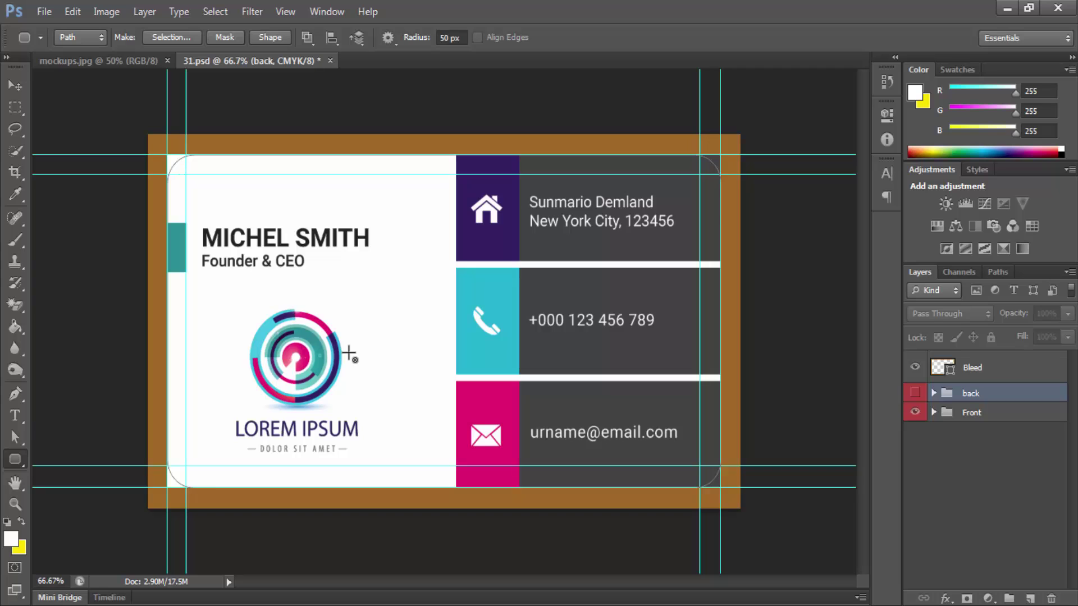
{"action": "key", "text": "ctrl+Return"}
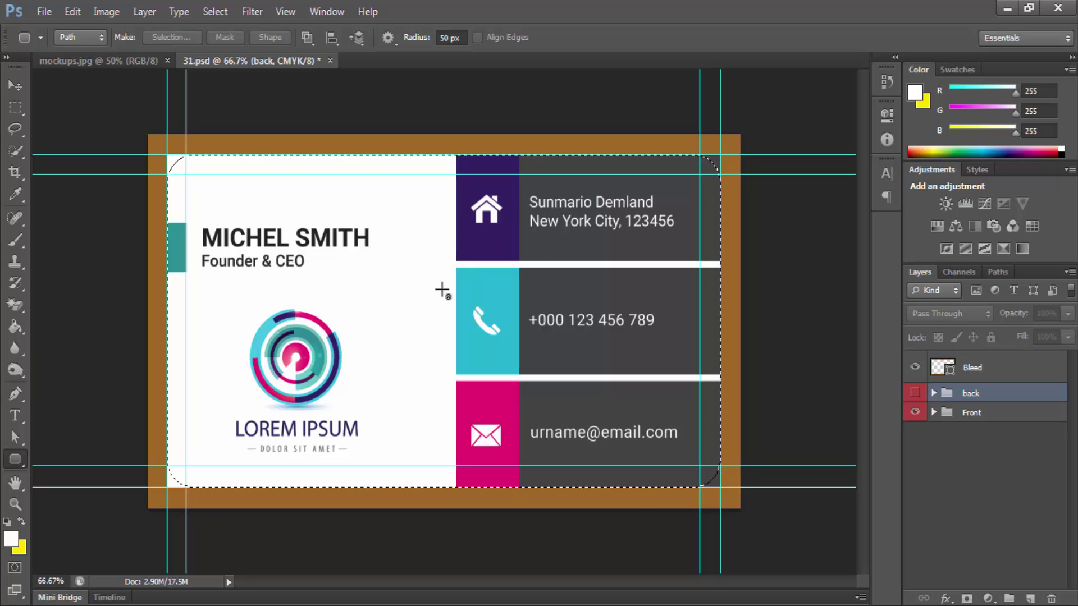
Step: Copy the selected visible card front from 31.psd and paste it into mockups.jpg as a new layer
{"action": "left_click", "coordinate": [916, 413]}
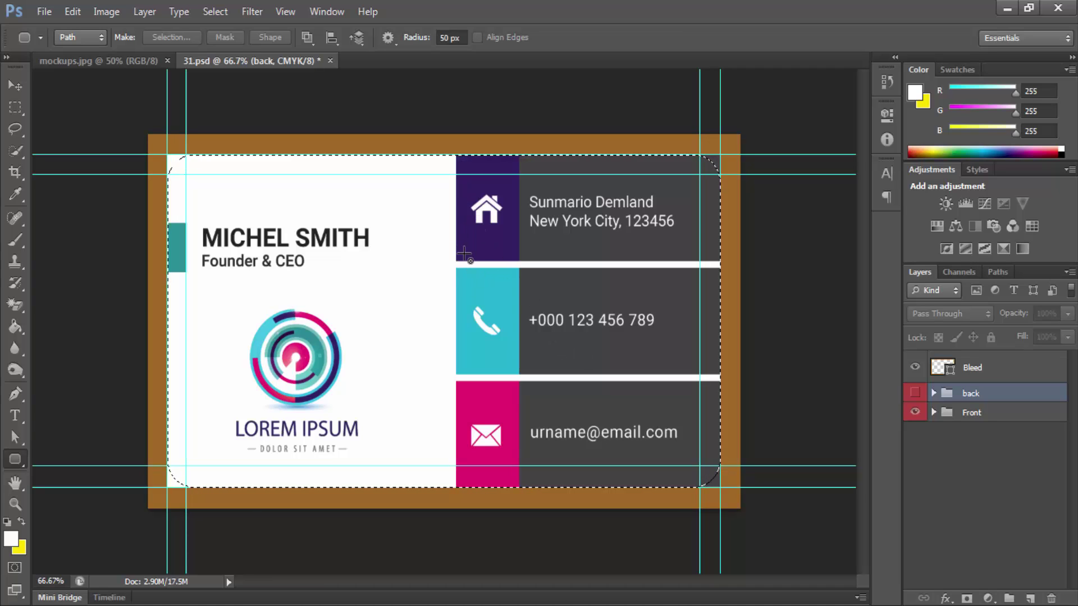
{"action": "left_click", "coordinate": [128, 59]}
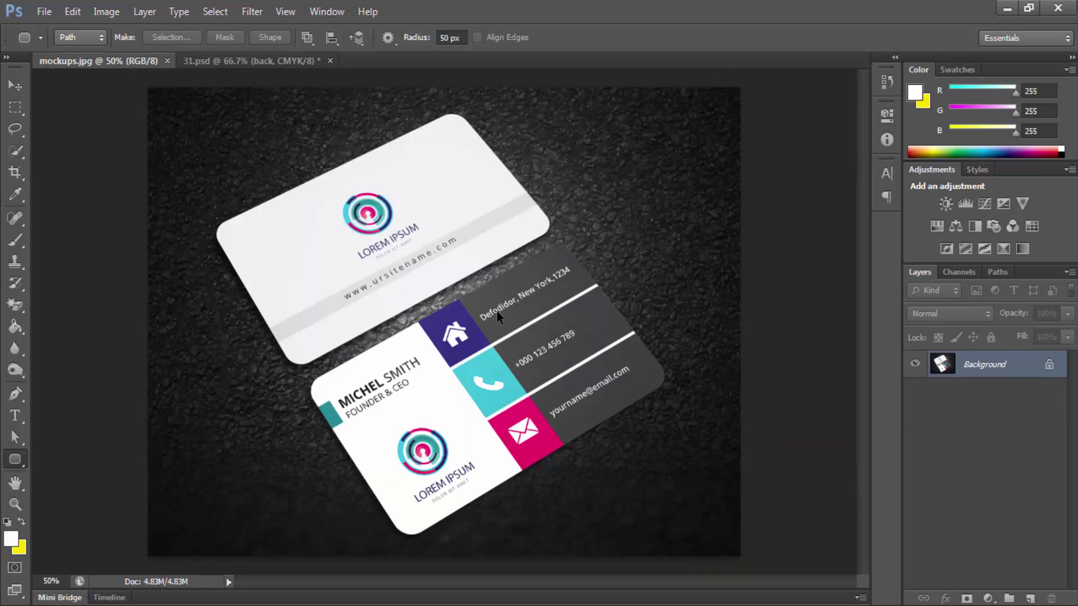
{"action": "key", "text": "ctrl+v"}
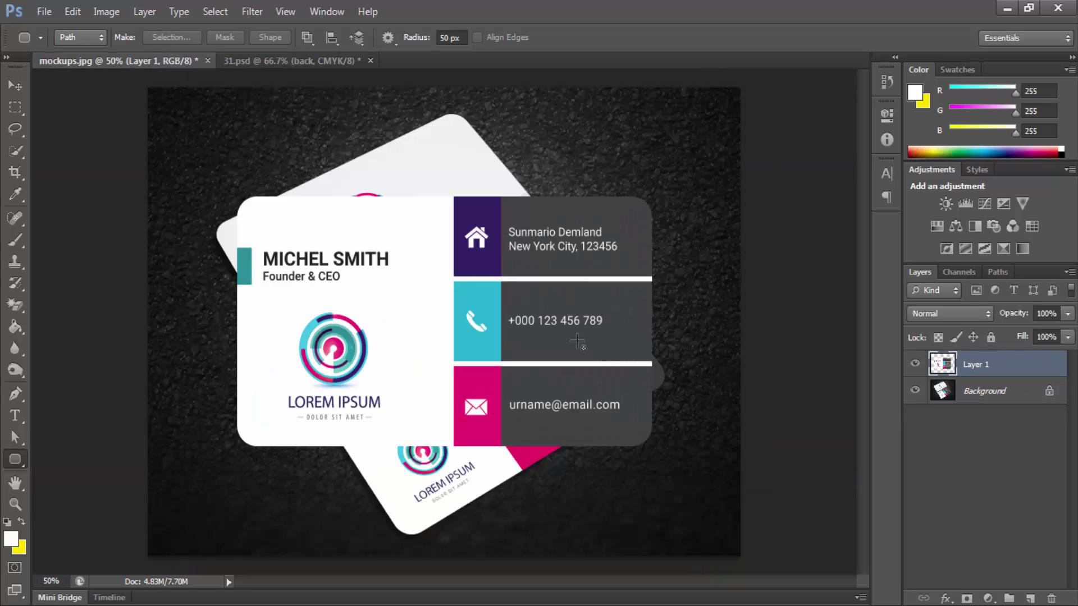
Step: Reposition the pasted card front with the Move tool so it lies over the middle of the two mockup cards
{"action": "key", "text": "v"}
{"action": "left_click_drag", "start_coordinate": [518, 323], "coordinate": [551, 253]}
{"action": "left_click_drag", "start_coordinate": [694, 285], "coordinate": [673, 345]}
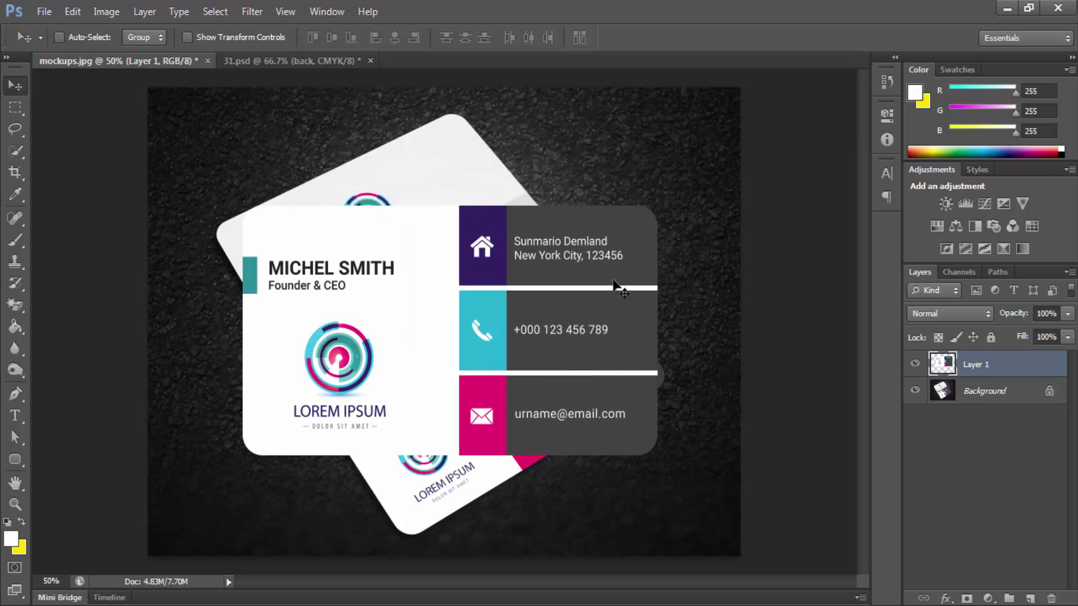
{"action": "left_click", "coordinate": [318, 62]}
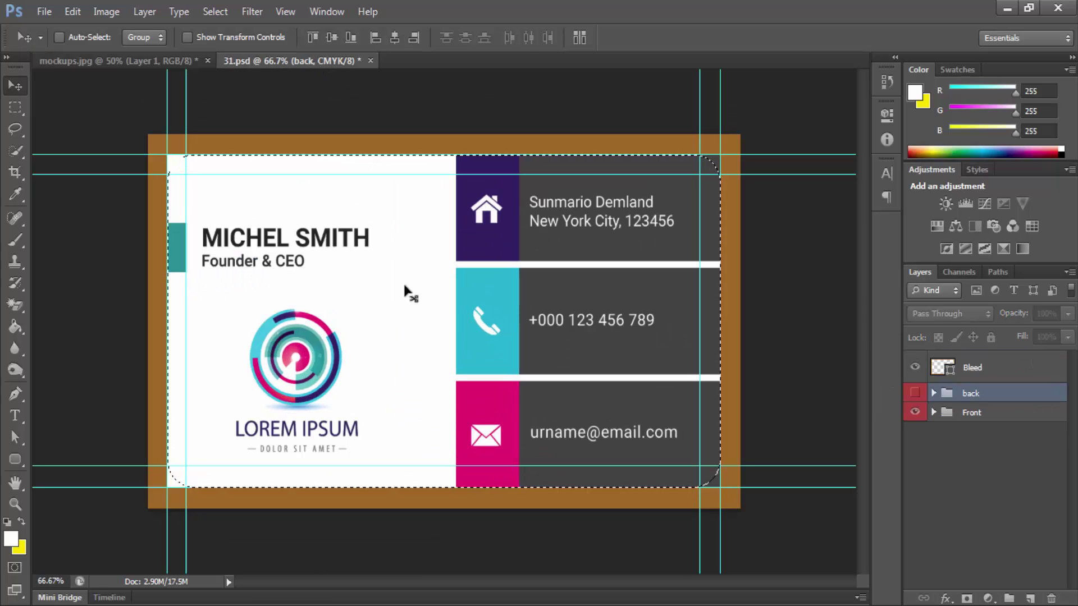
{"action": "left_click", "coordinate": [167, 62]}
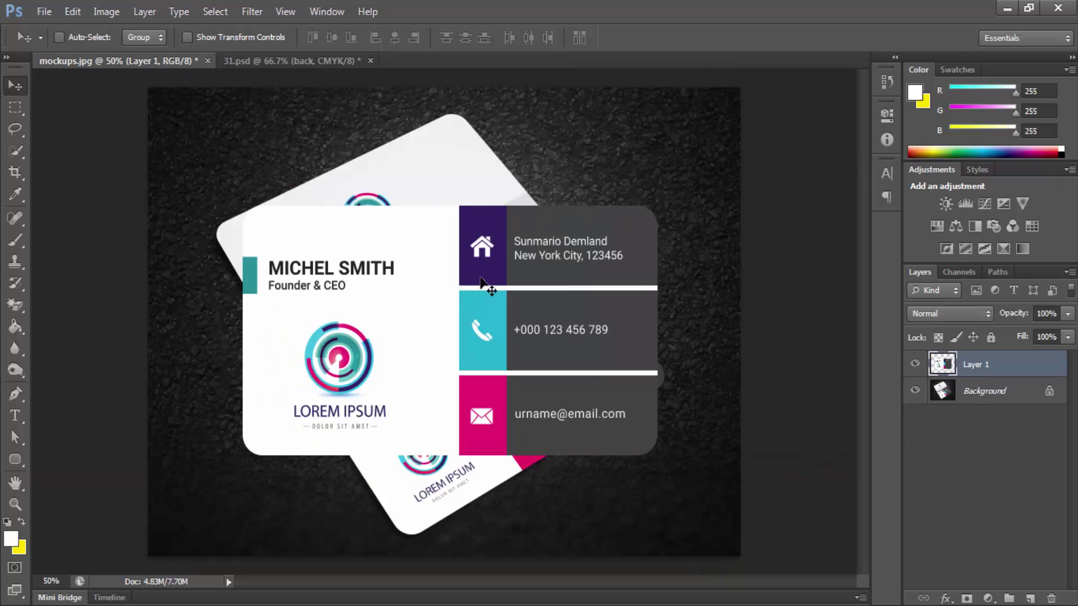
{"action": "mouse_move", "coordinate": [499, 300]}
{"action": "left_mouse_down"}
{"action": "mouse_move", "coordinate": [588, 258]}
{"action": "mouse_move", "coordinate": [492, 301]}
{"action": "left_mouse_up"}
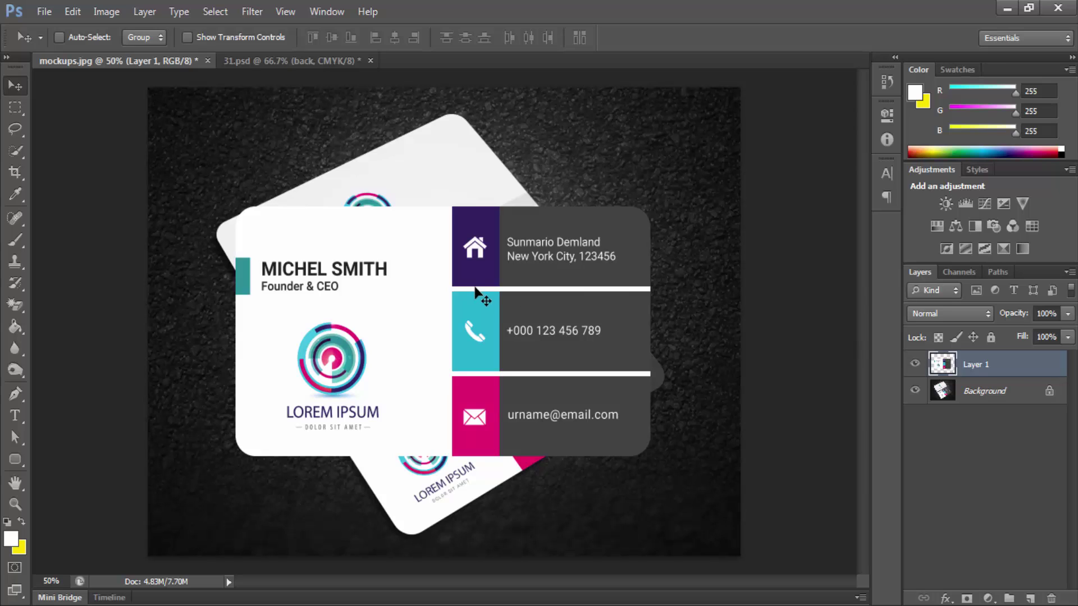
Step: Convert Layer 1, the pasted card front, to a Smart Object
{"action": "key", "text": "ctrl+t"}
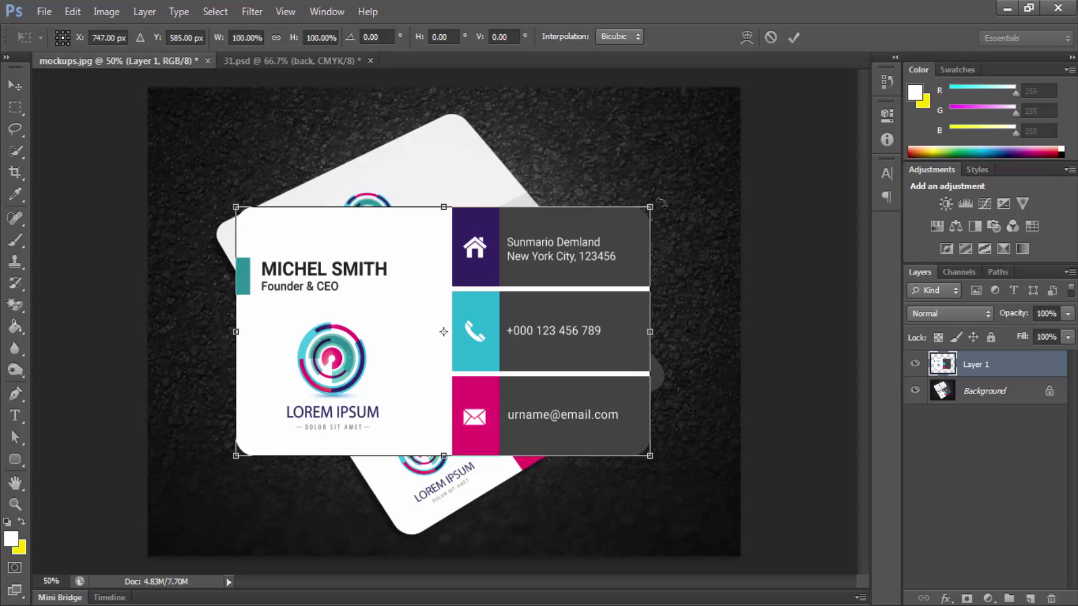
{"action": "key", "text": "Return"}
{"action": "right_click", "coordinate": [986, 369]}
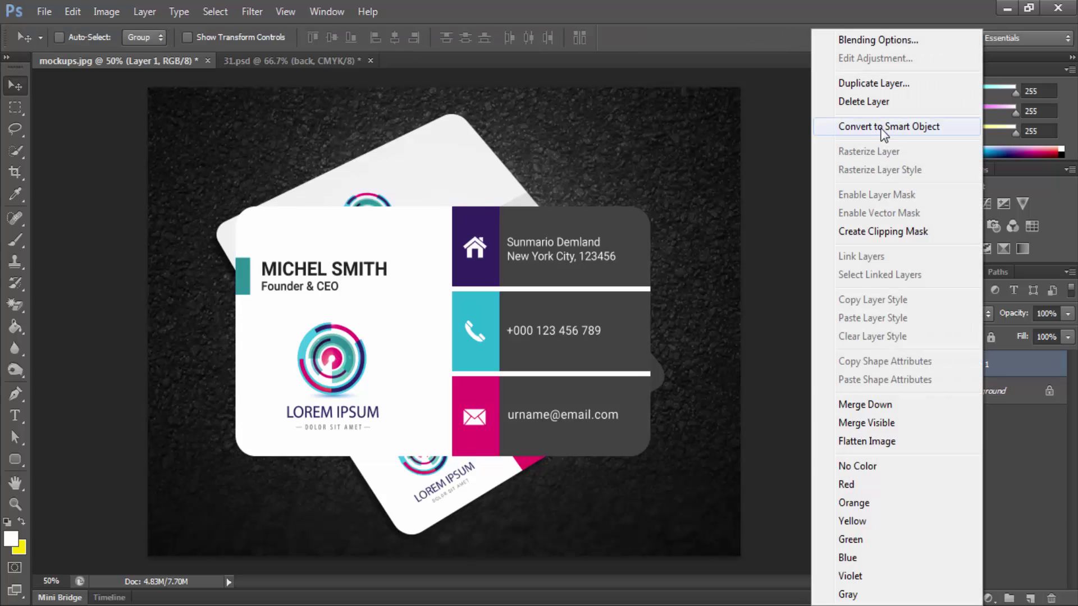
{"action": "right_click", "coordinate": [1009, 373]}
{"action": "left_click", "coordinate": [1036, 362]}
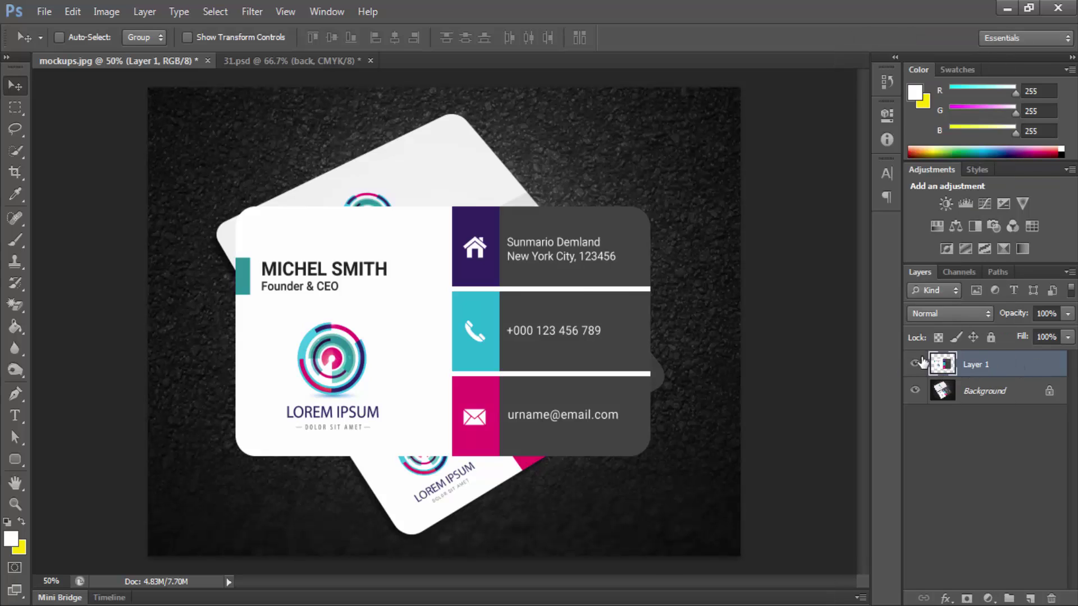
{"action": "right_click", "coordinate": [970, 365]}
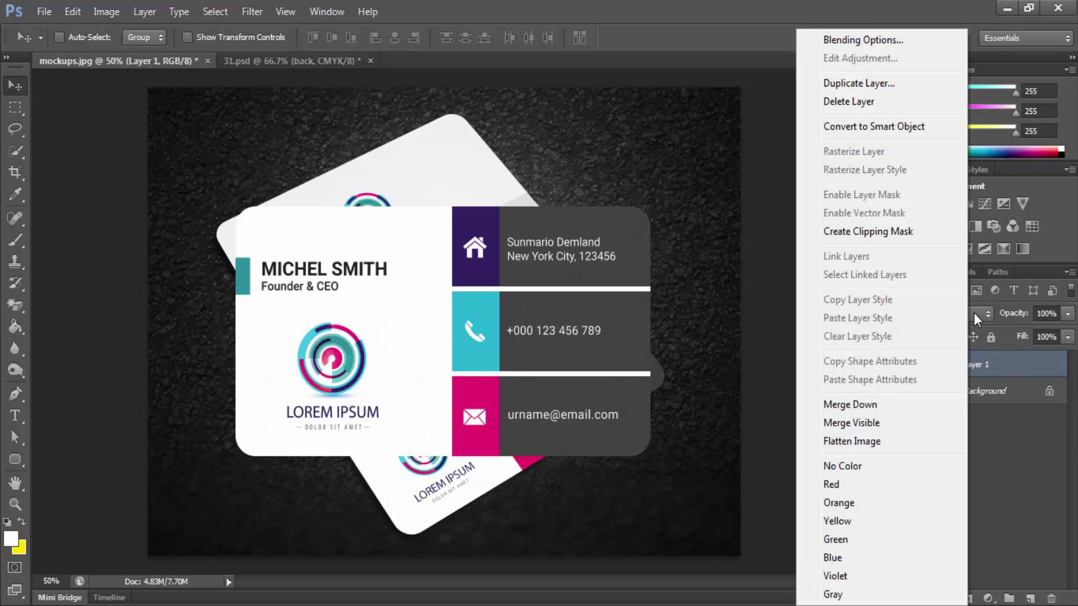
{"action": "left_click", "coordinate": [894, 129]}
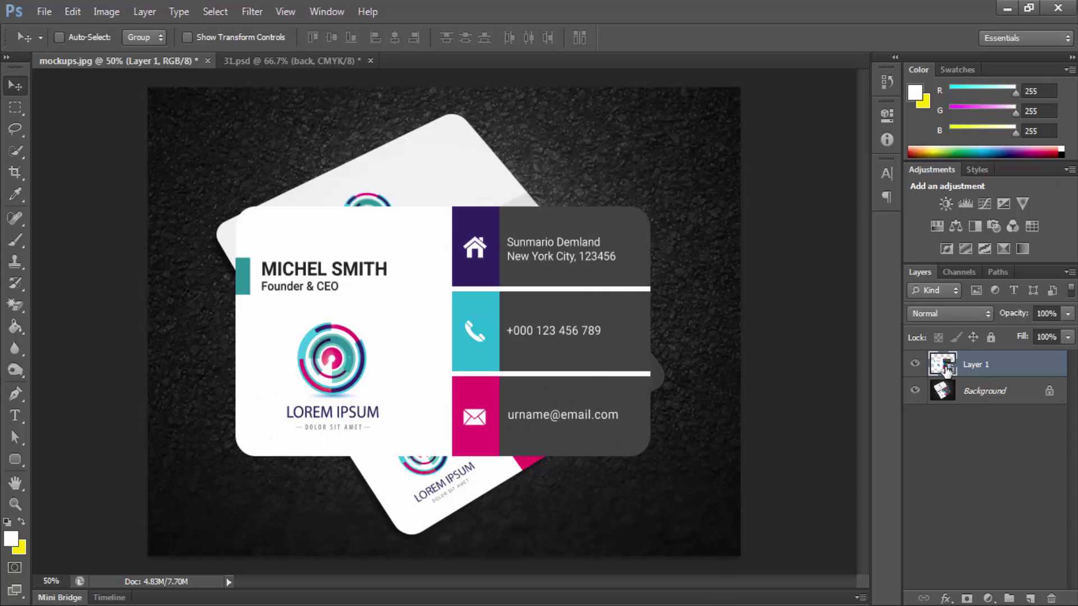
Step: Scale the card front on Layer 1 to about 80% and move it over the lower mockup card
{"action": "key", "text": "ctrl+t"}
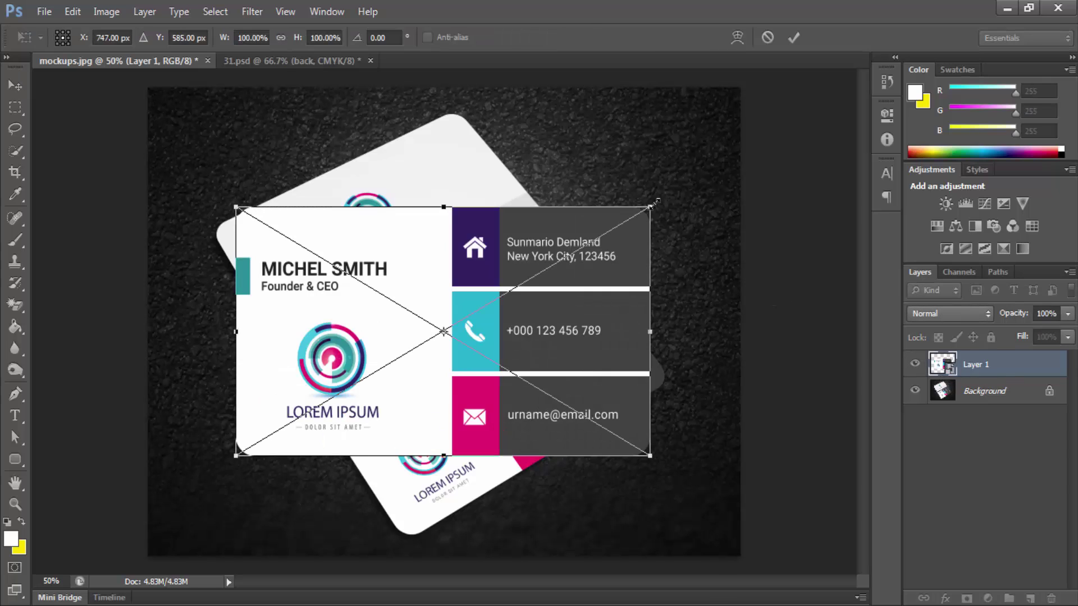
{"action": "mouse_move", "coordinate": [656, 206]}
{"action": "left_mouse_down"}
{"action": "mouse_move", "coordinate": [641, 223]}
{"action": "mouse_move", "coordinate": [660, 209]}
{"action": "mouse_move", "coordinate": [651, 216]}
{"action": "left_mouse_up"}
{"action": "key", "text": "Return"}
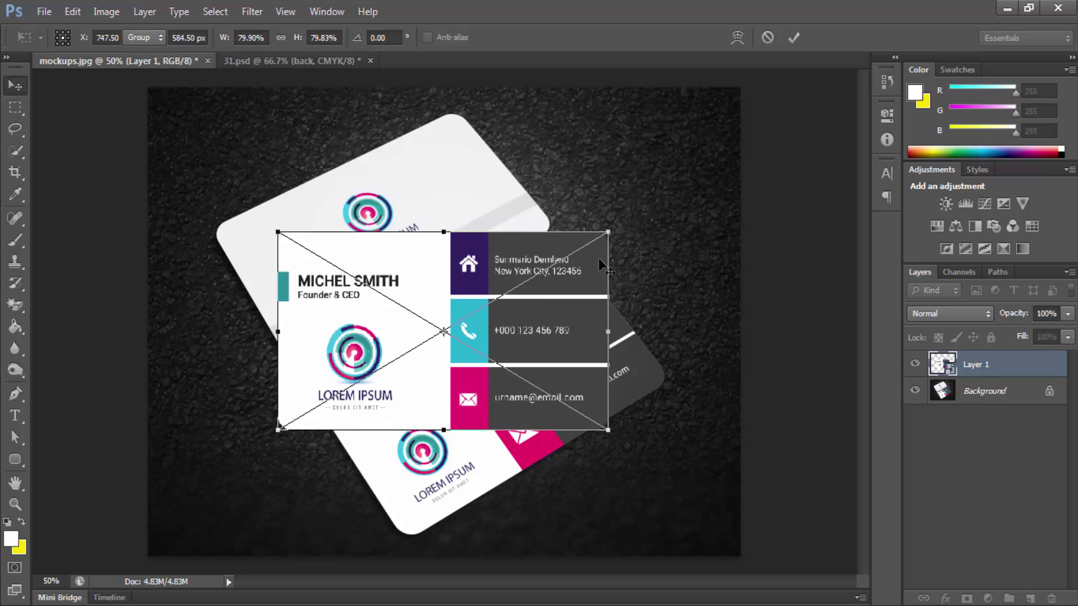
{"action": "left_click_drag", "start_coordinate": [503, 317], "coordinate": [531, 360]}
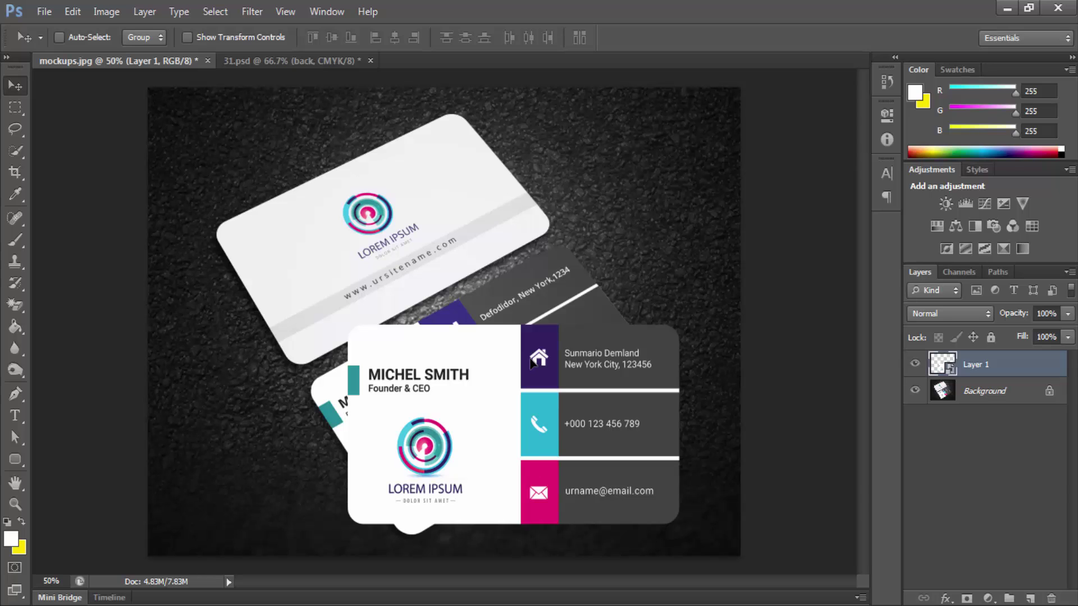
Step: Distort Layer 1 so the card front's two right-hand corners match those of the lower mockup card
{"action": "key", "text": "ctrl+plus"}
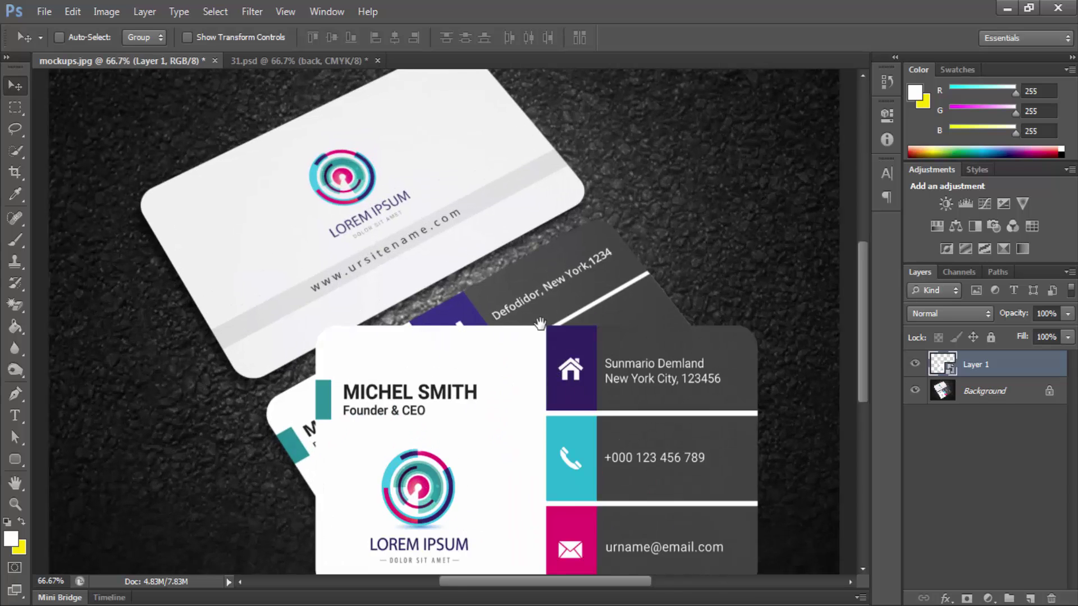
{"action": "left_click_drag", "start_coordinate": [606, 405], "coordinate": [532, 315]}
{"action": "key", "text": "ctrl+t"}
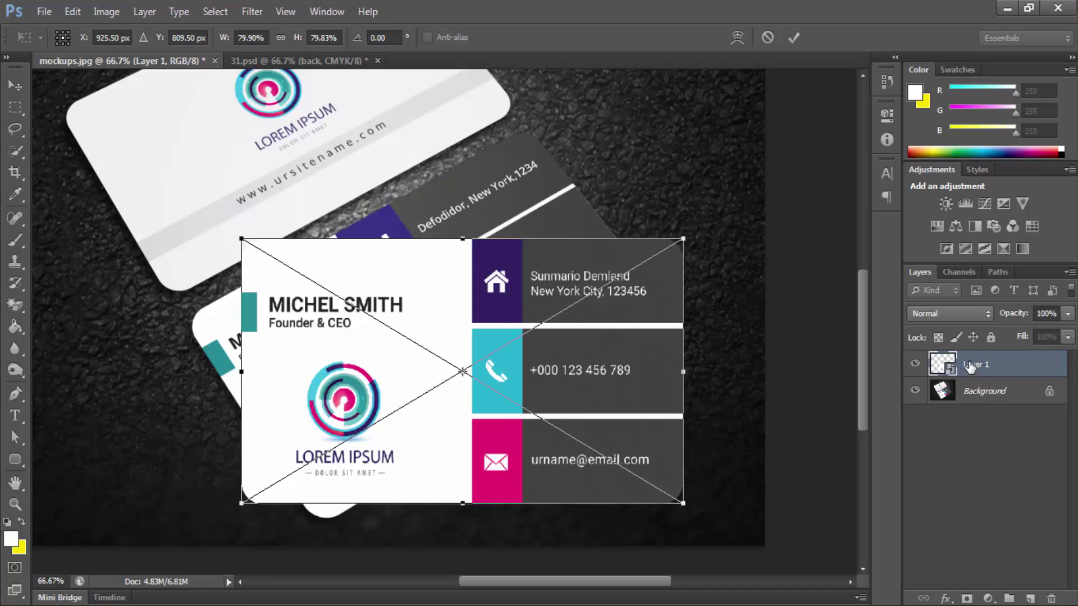
{"action": "right_click", "coordinate": [511, 327]}
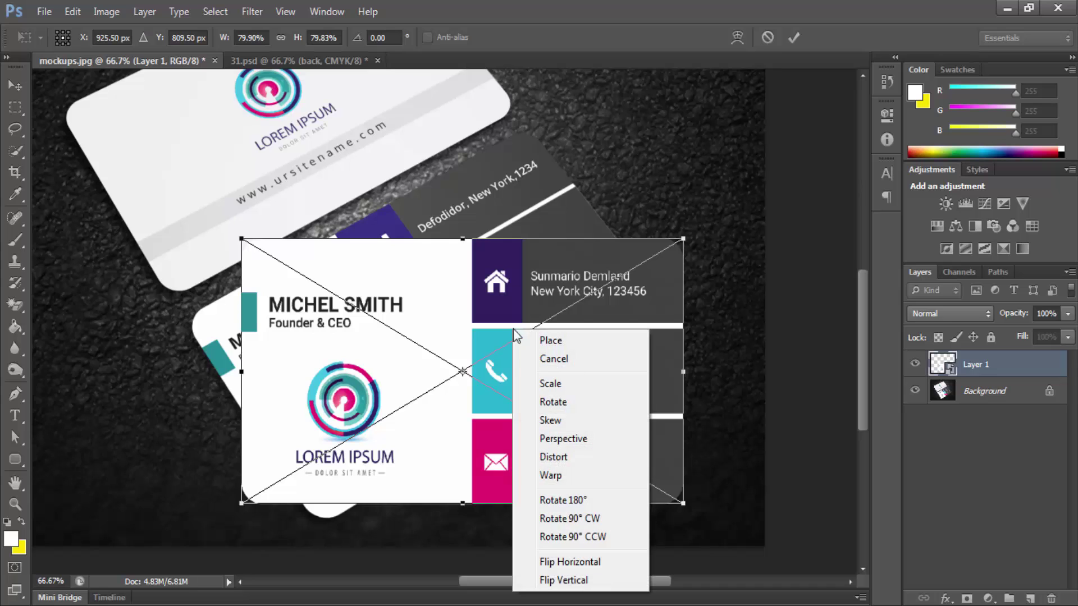
{"action": "right_click", "coordinate": [473, 271]}
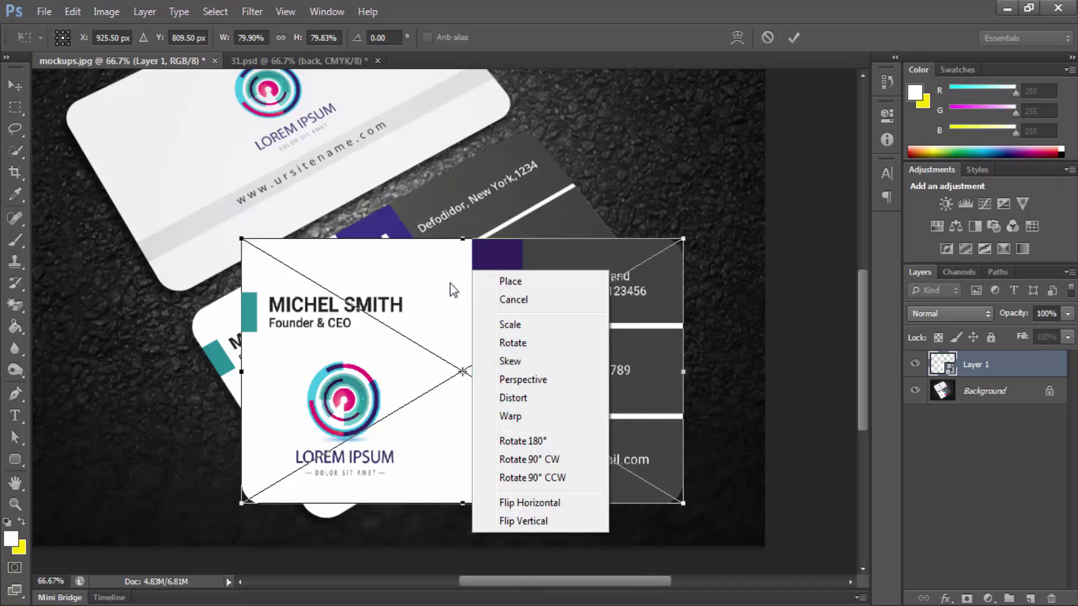
{"action": "right_click", "coordinate": [420, 275]}
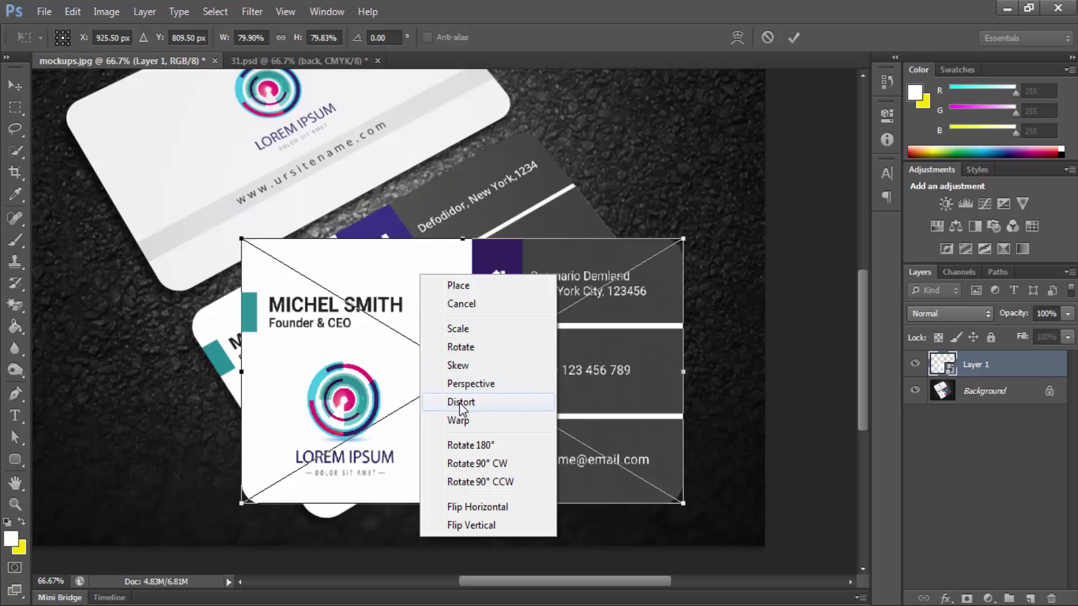
{"action": "left_click", "coordinate": [477, 404]}
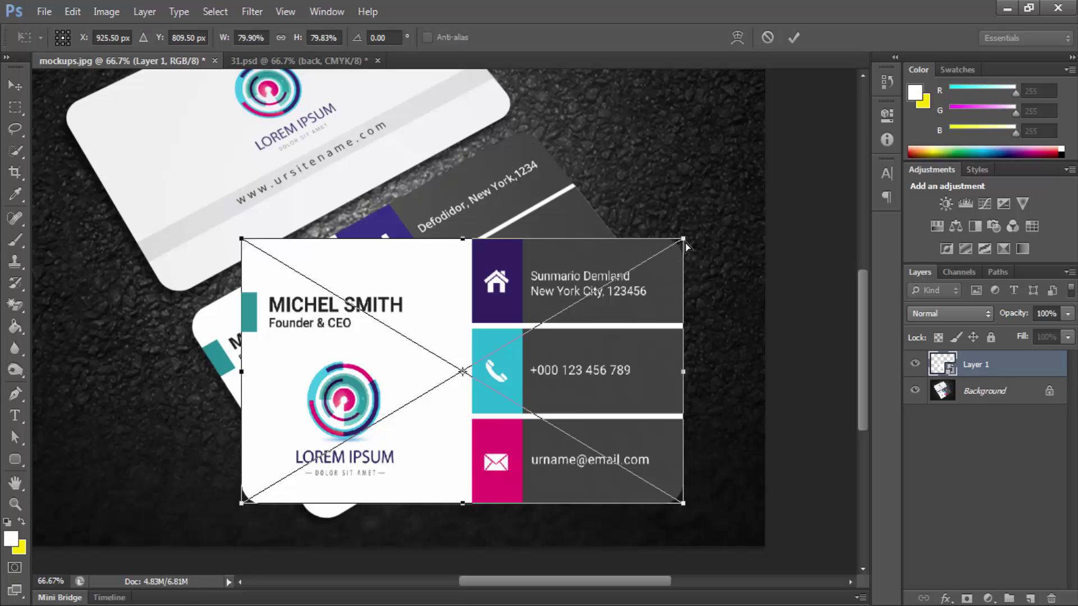
{"action": "key", "text": "ctrl+plus"}
{"action": "left_click_drag", "start_coordinate": [644, 189], "coordinate": [594, 311]}
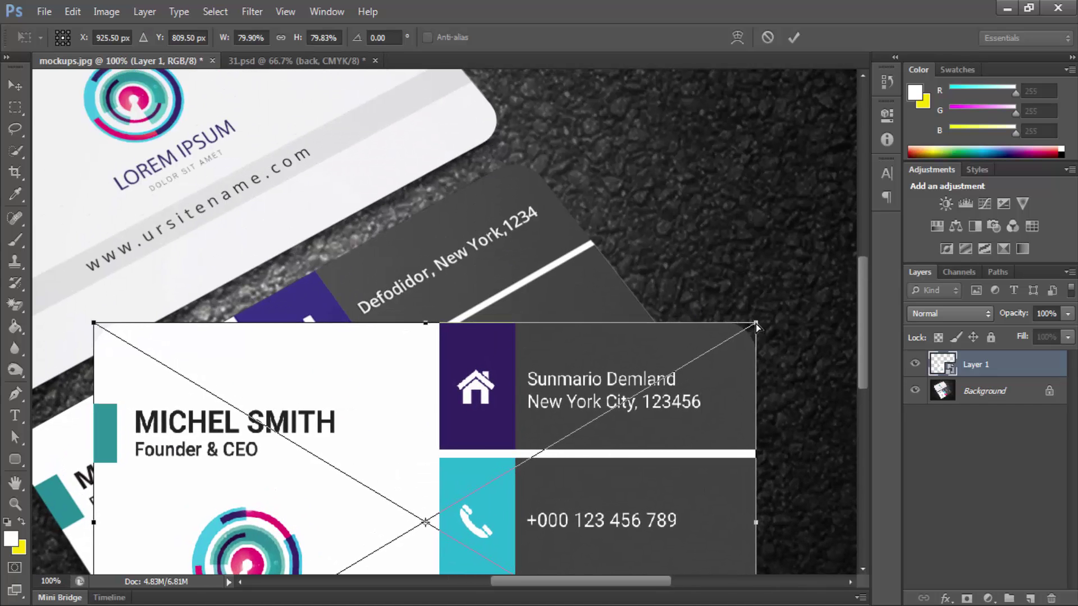
{"action": "left_click_drag", "start_coordinate": [756, 325], "coordinate": [522, 163]}
{"action": "left_click_drag", "start_coordinate": [598, 445], "coordinate": [533, 237]}
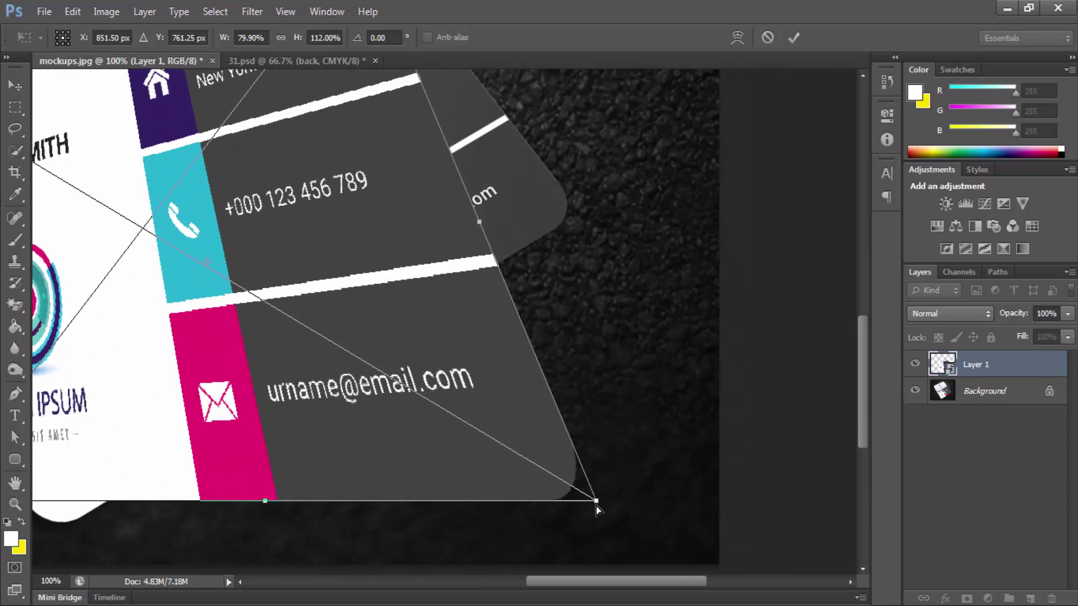
{"action": "left_click_drag", "start_coordinate": [597, 508], "coordinate": [584, 217]}
Step: Fit the card front's two left-hand corners to the lower mockup card, fine-tune its upper-right corner and apply the distortion
{"action": "left_click_drag", "start_coordinate": [346, 378], "coordinate": [774, 229]}
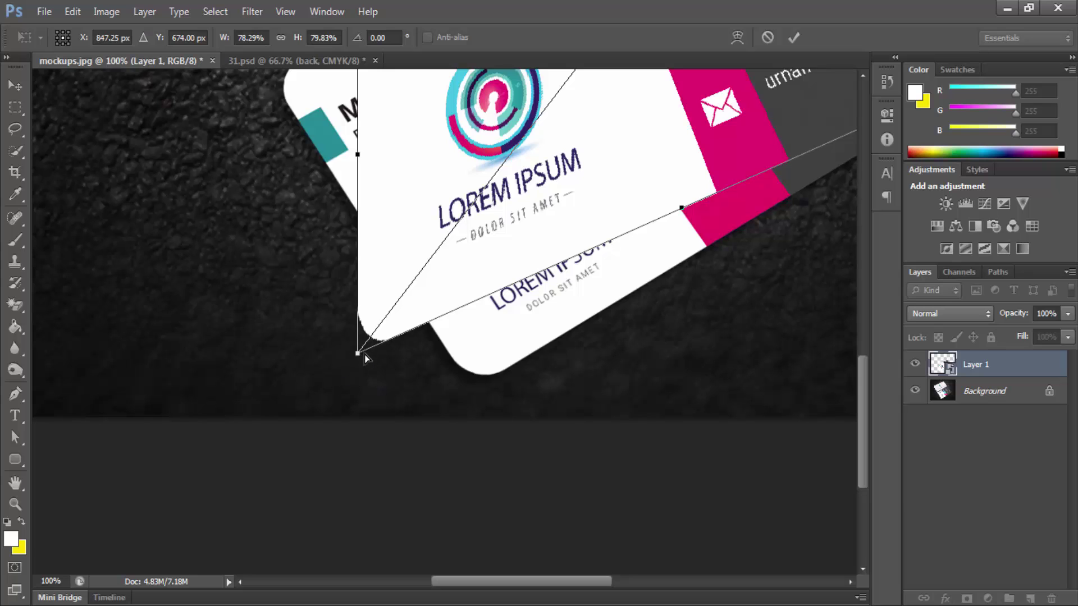
{"action": "left_click_drag", "start_coordinate": [362, 355], "coordinate": [461, 398]}
{"action": "left_click_drag", "start_coordinate": [483, 276], "coordinate": [444, 504]}
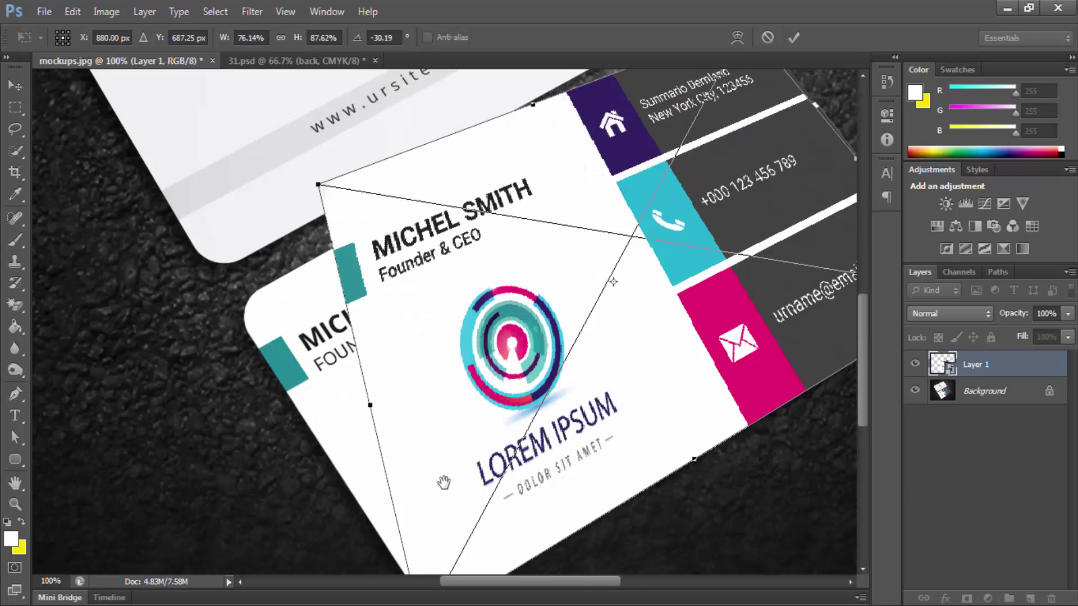
{"action": "left_click_drag", "start_coordinate": [317, 186], "coordinate": [232, 307]}
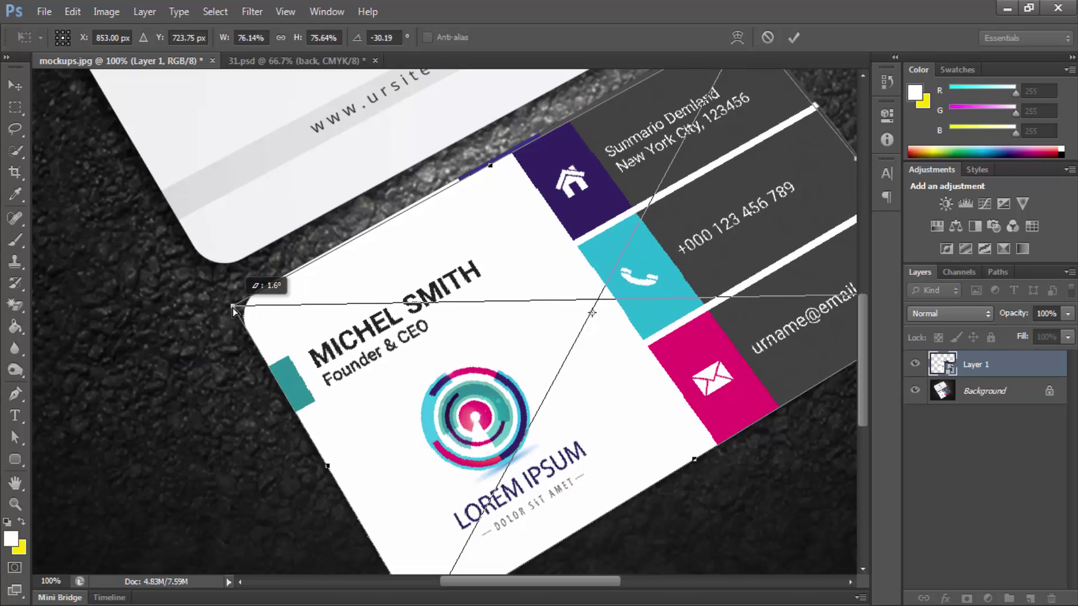
{"action": "left_click_drag", "start_coordinate": [620, 155], "coordinate": [475, 314]}
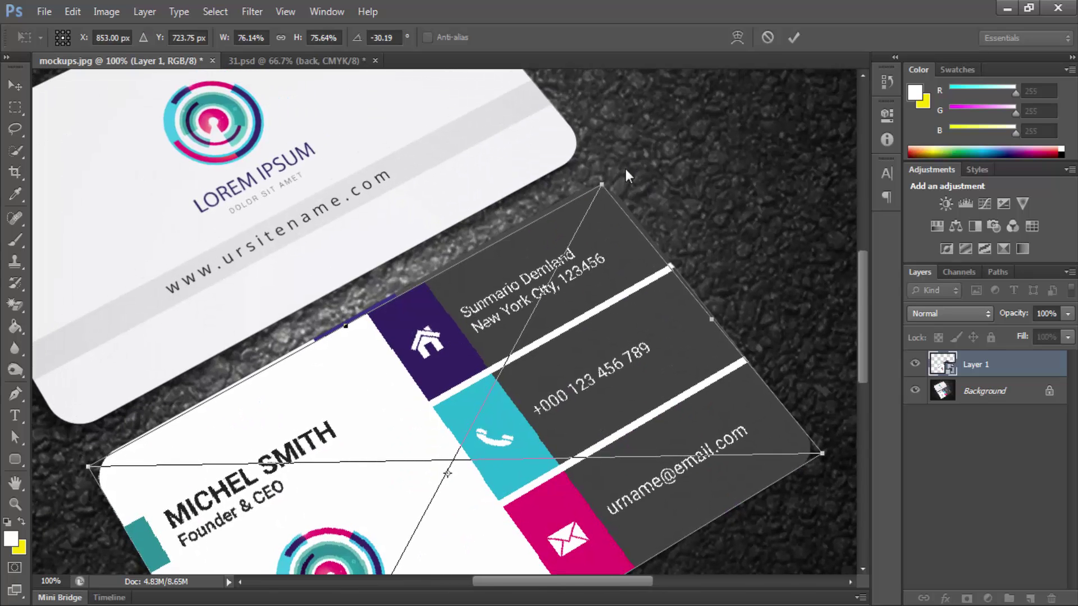
{"action": "left_click_drag", "start_coordinate": [601, 185], "coordinate": [601, 181]}
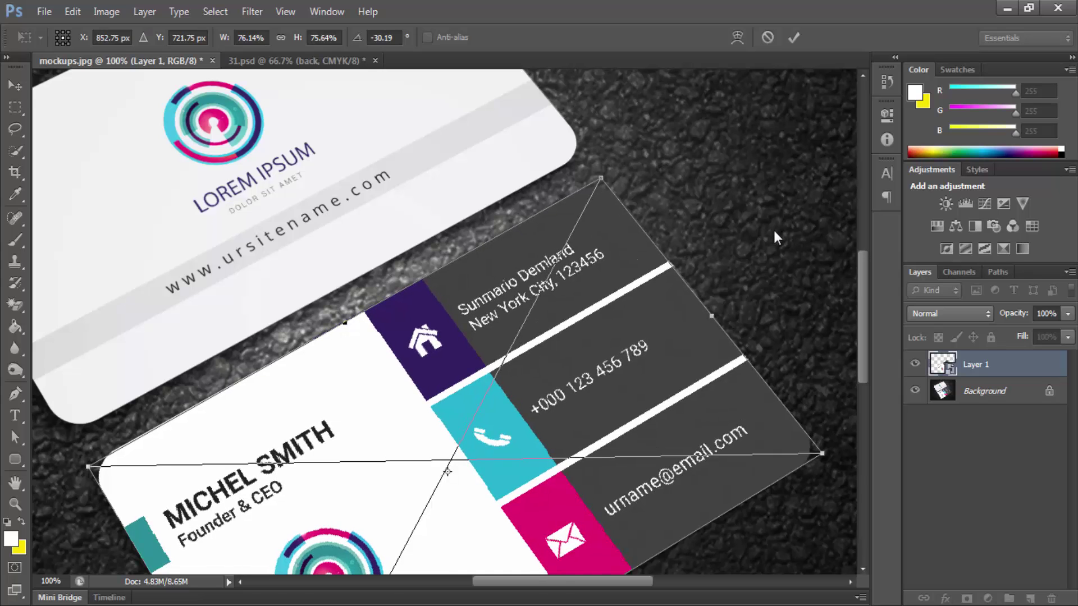
{"action": "key", "text": "Return"}
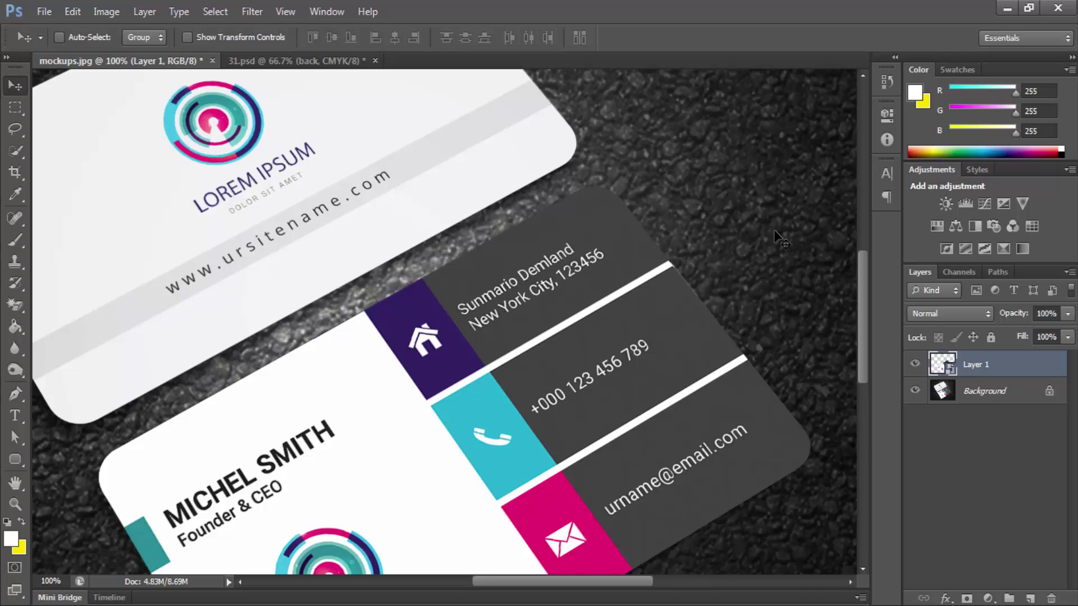
Step: Examine how the distorted card front fits the lower mockup card and compare it with the 31.psd source design
{"action": "key", "text": "ctrl+minus"}
{"action": "key", "text": "ctrl+minus"}
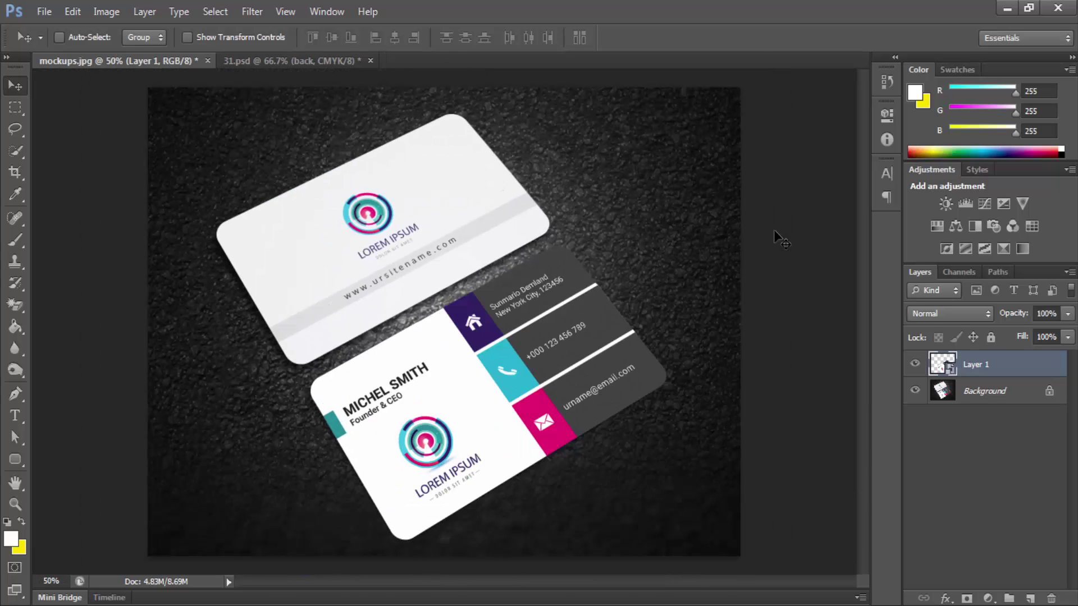
{"action": "key", "text": "ctrl+plus"}
{"action": "key", "text": "ctrl+plus"}
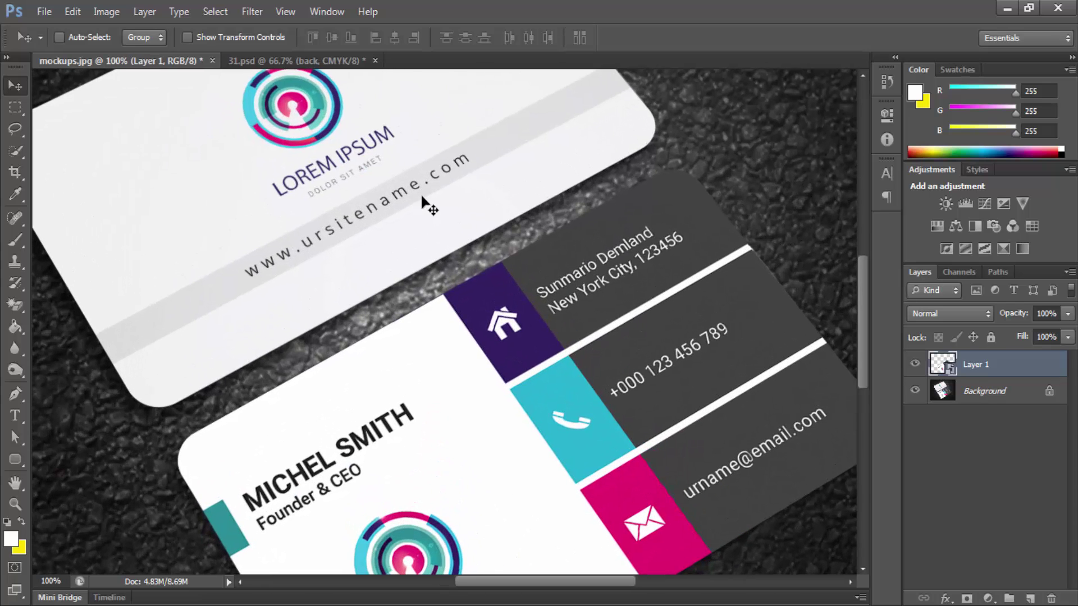
{"action": "key", "text": "ctrl+minus"}
{"action": "left_click_drag", "start_coordinate": [422, 197], "coordinate": [419, 261]}
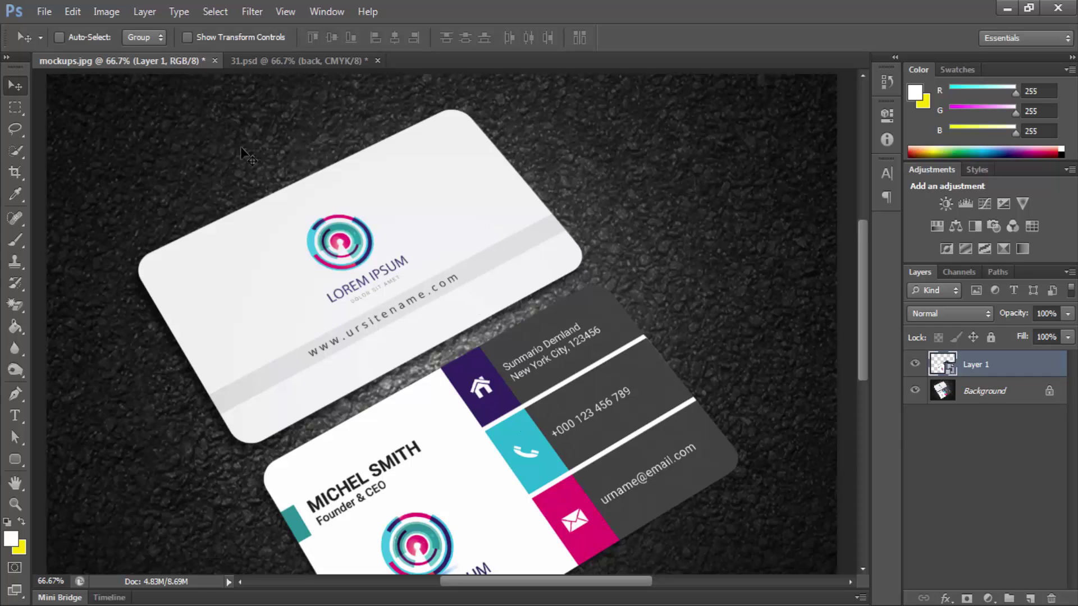
{"action": "left_click", "coordinate": [258, 60]}
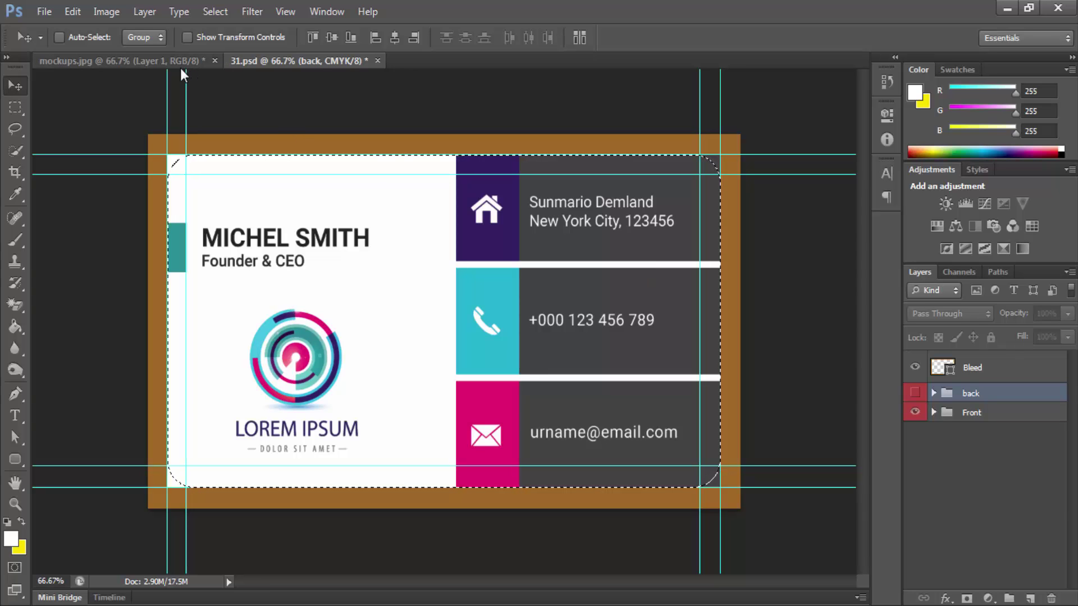
{"action": "left_click", "coordinate": [160, 59]}
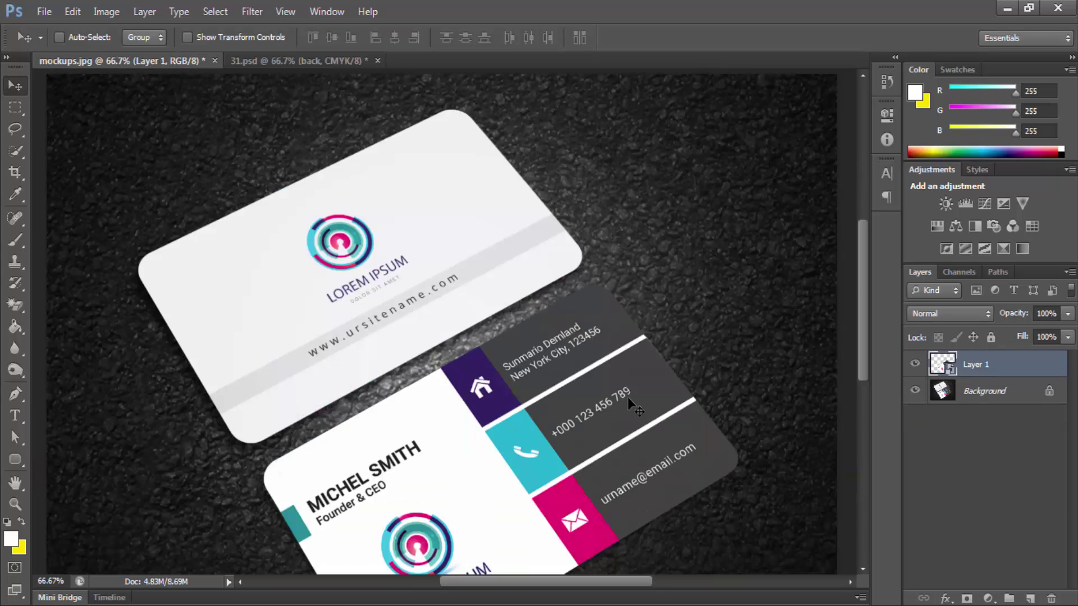
Step: Paste the copied card front into mockups.jpg again as a new layer and convert that layer to a Smart Object
{"action": "key", "text": "ctrl+v"}
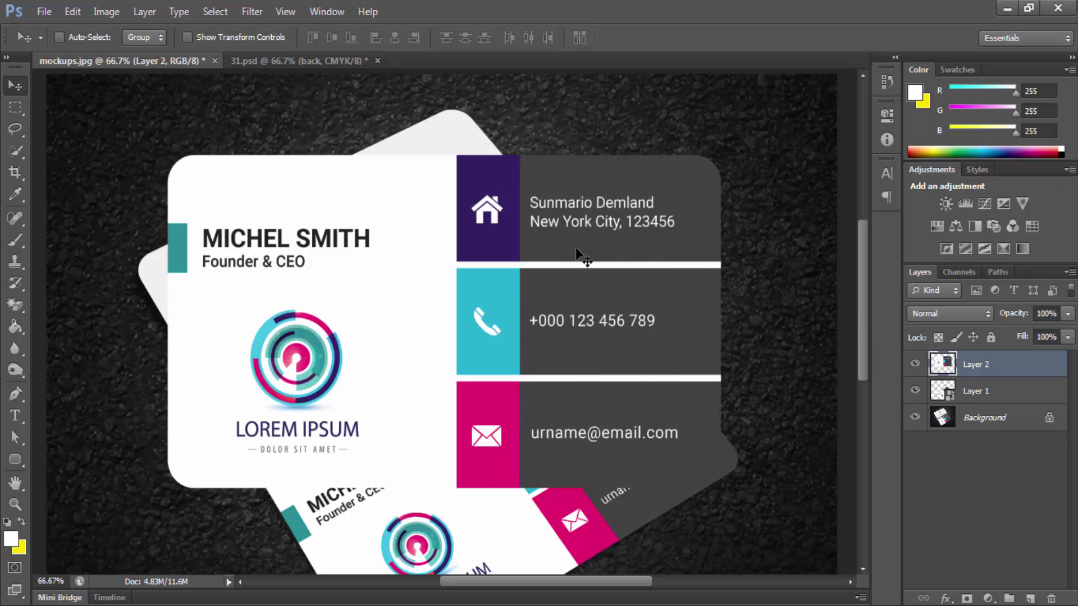
{"action": "right_click", "coordinate": [985, 366]}
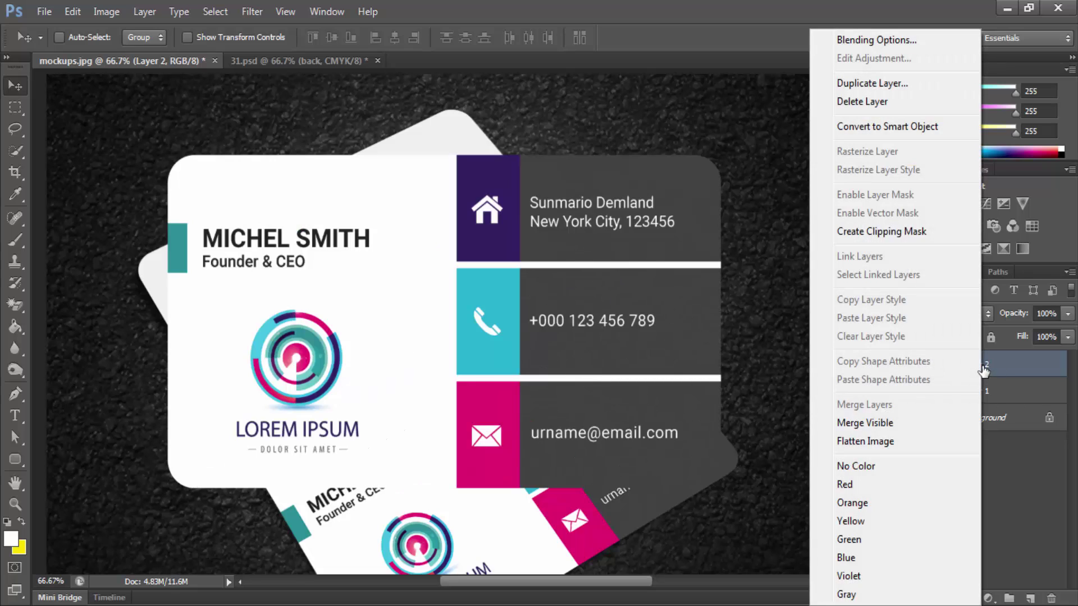
{"action": "left_click", "coordinate": [876, 126]}
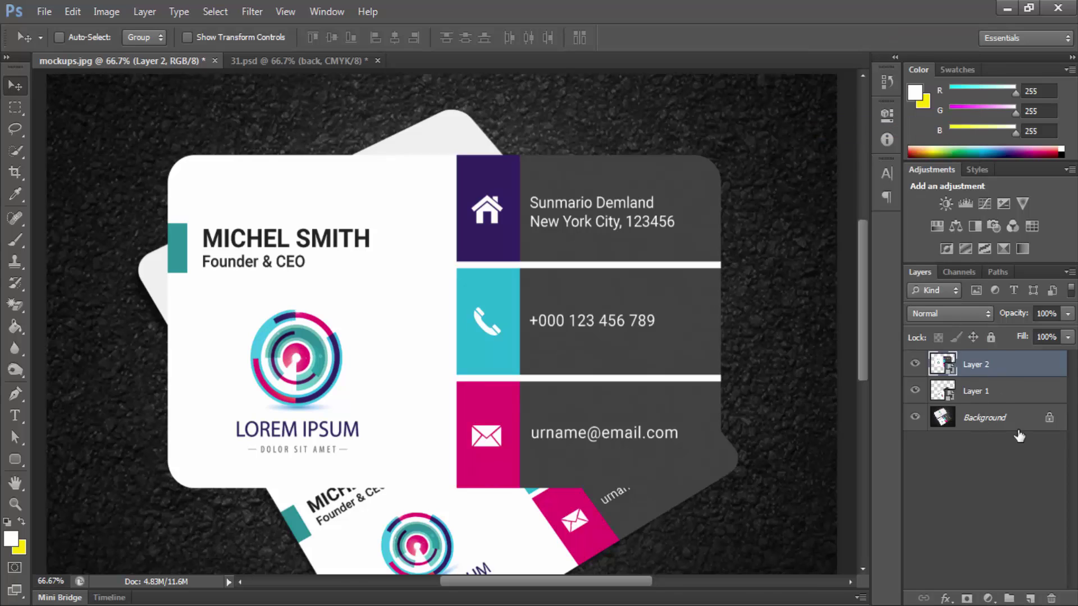
{"action": "right_click", "coordinate": [999, 360]}
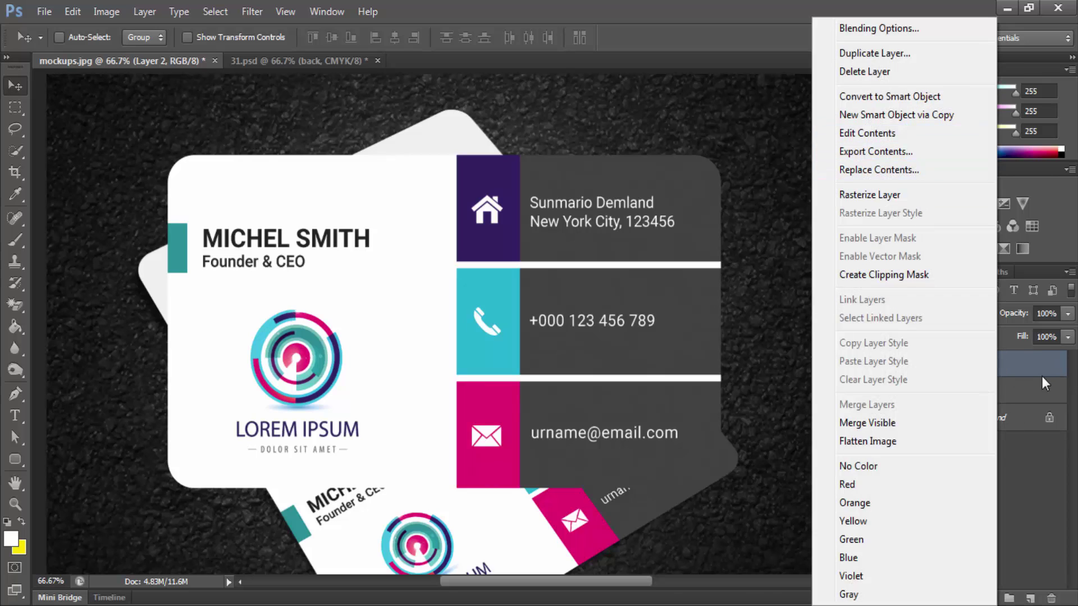
{"action": "left_click", "coordinate": [1043, 376]}
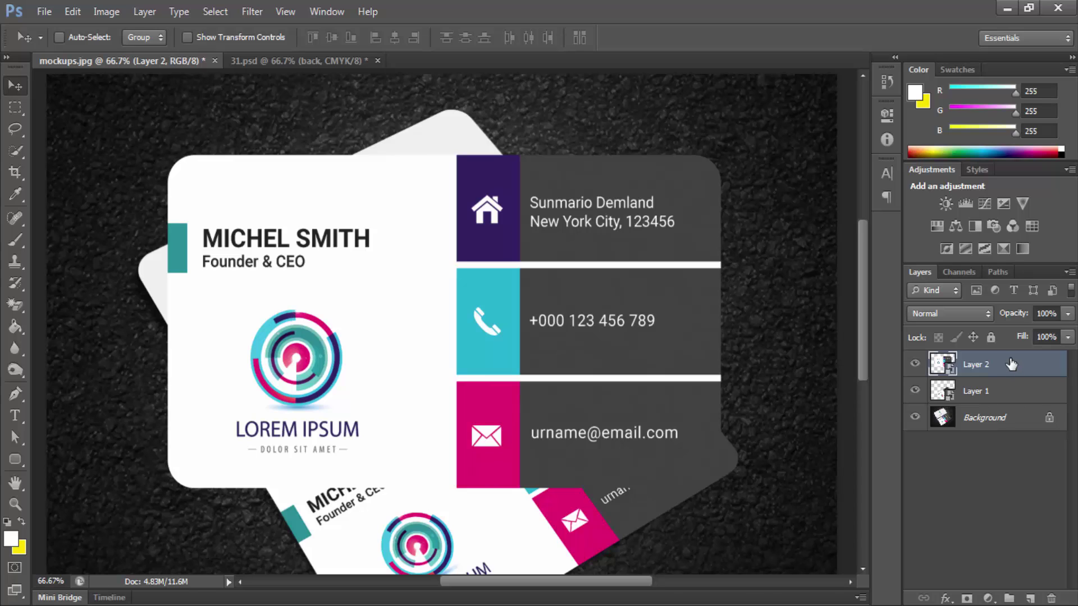
Step: Scale Layer 2 down to about 66% and move it over the upper mockup card
{"action": "key", "text": "ctrl+t"}
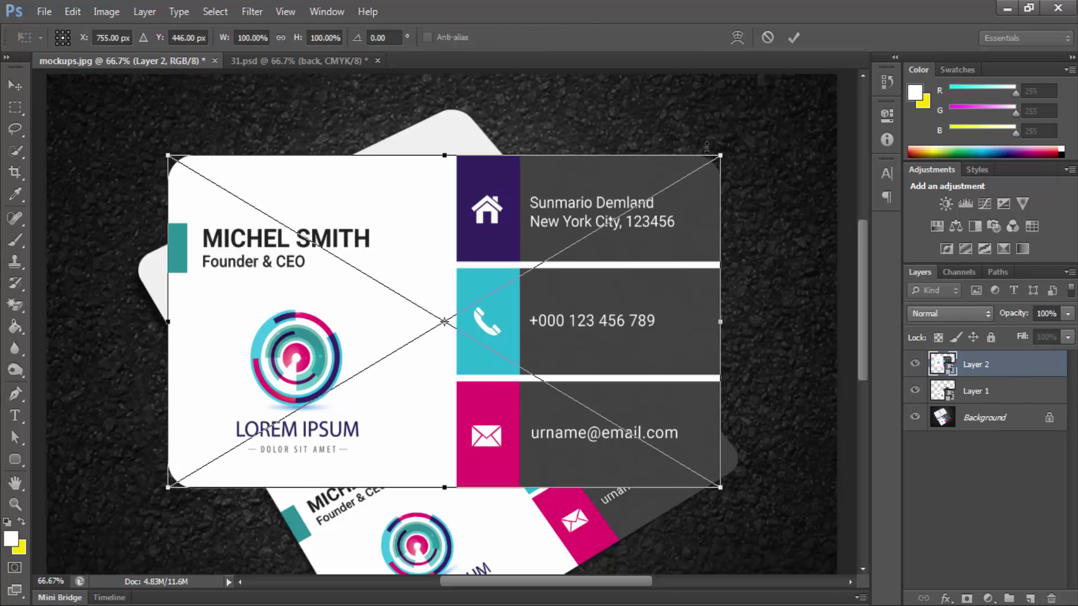
{"action": "left_click_drag", "start_coordinate": [721, 158], "coordinate": [632, 213]}
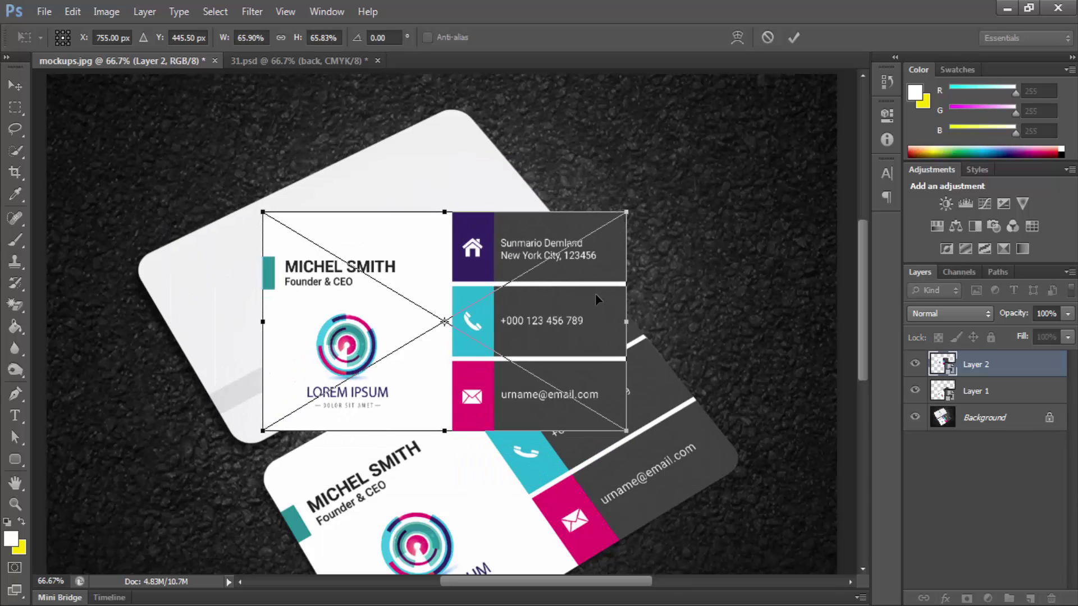
{"action": "left_click_drag", "start_coordinate": [528, 290], "coordinate": [456, 241]}
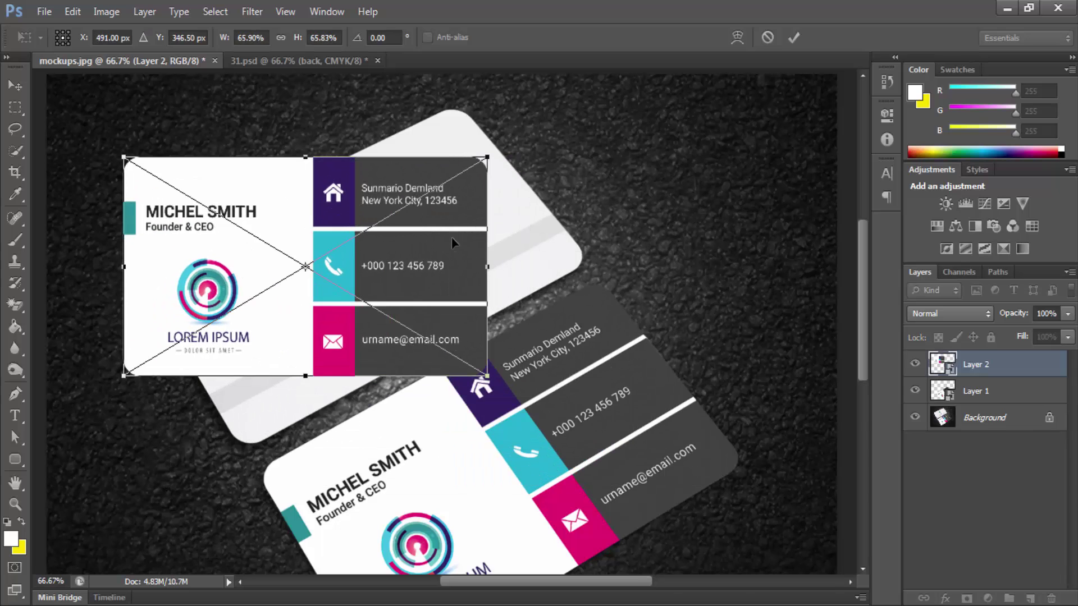
{"action": "left_click_drag", "start_coordinate": [407, 211], "coordinate": [435, 213]}
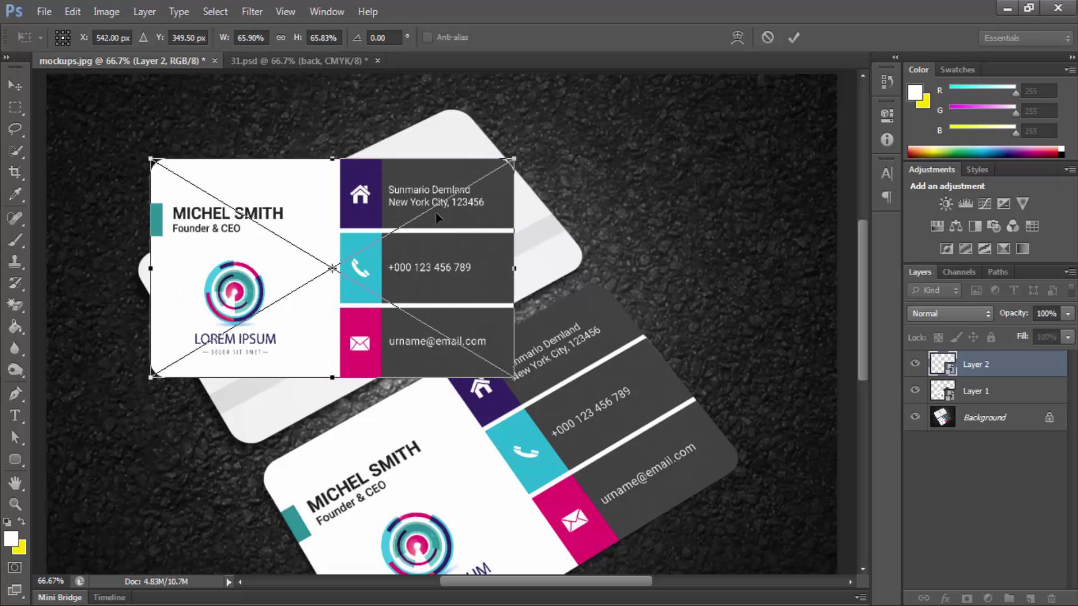
Step: Distort Layer 2 so the card design's two right-hand corners meet those of the upper mockup card
{"action": "key", "text": "ctrl+plus"}
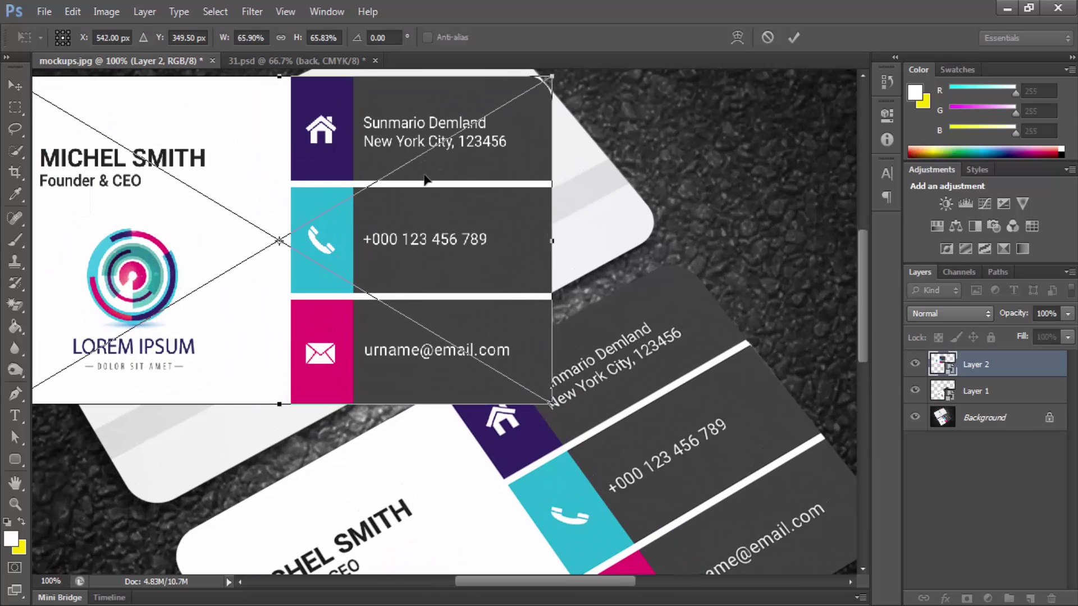
{"action": "left_click_drag", "start_coordinate": [382, 134], "coordinate": [421, 291]}
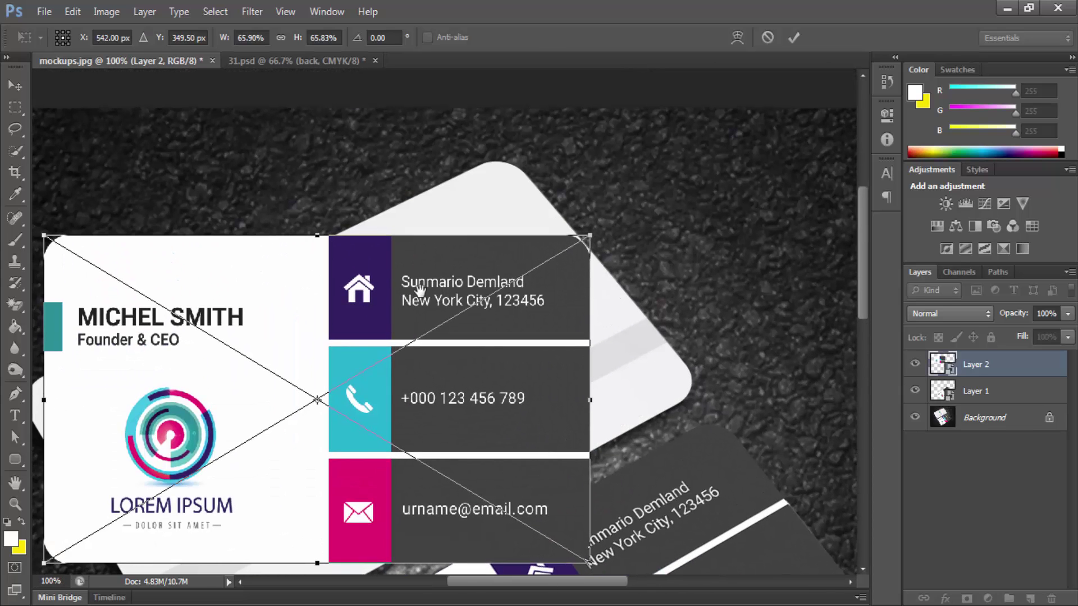
{"action": "right_click", "coordinate": [520, 297]}
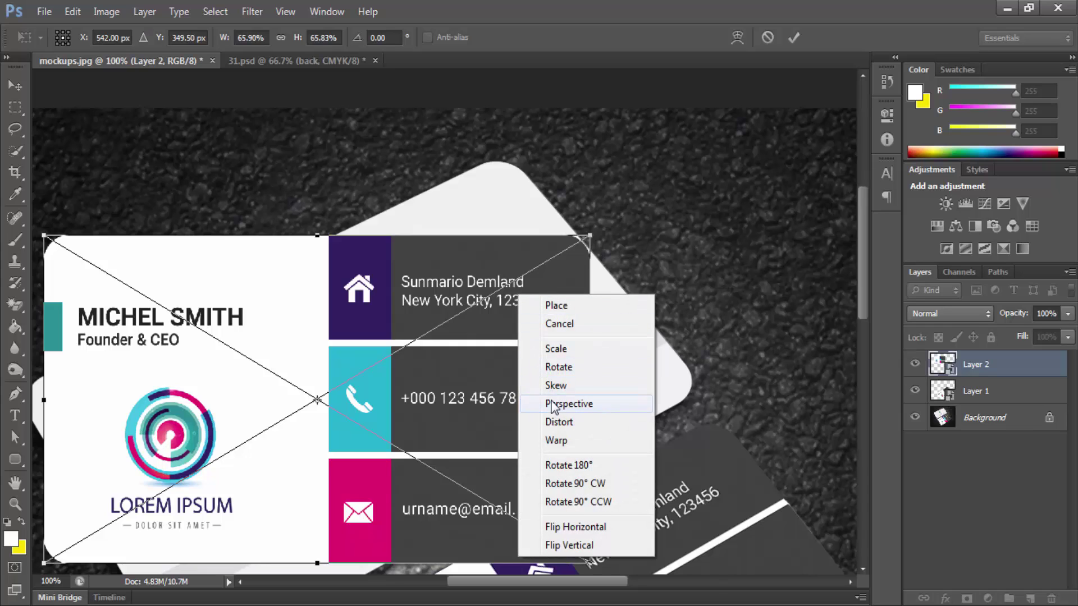
{"action": "left_click", "coordinate": [575, 423]}
{"action": "left_click_drag", "start_coordinate": [588, 237], "coordinate": [521, 157]}
{"action": "left_click_drag", "start_coordinate": [690, 474], "coordinate": [534, 259]}
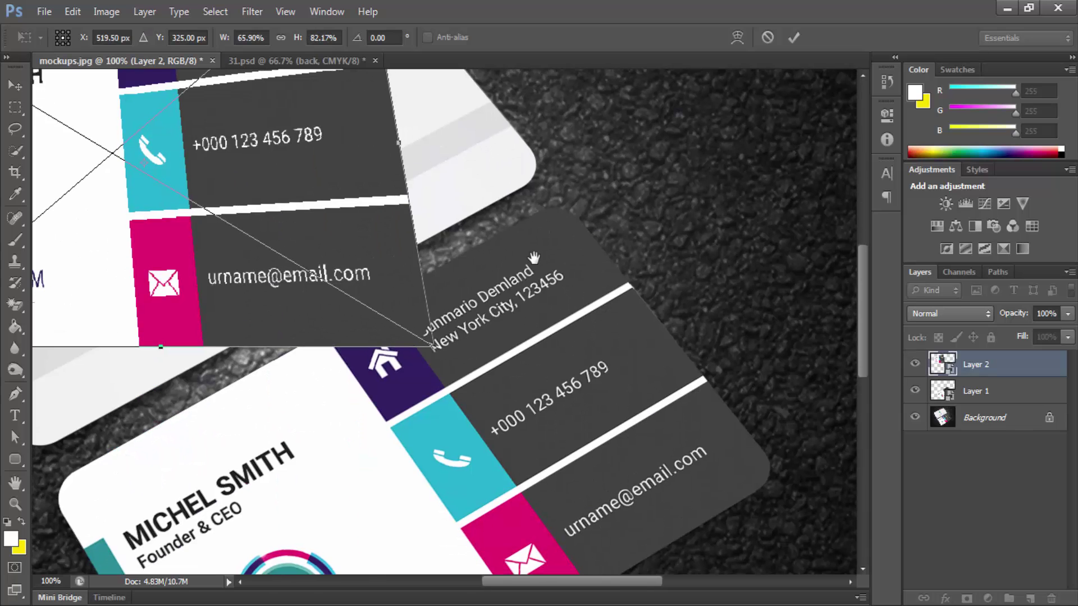
{"action": "left_click_drag", "start_coordinate": [436, 348], "coordinate": [556, 175]}
Step: Fit Layer 2's two left-hand corners to the left edge of the upper mockup card
{"action": "left_click_drag", "start_coordinate": [318, 369], "coordinate": [705, 260]}
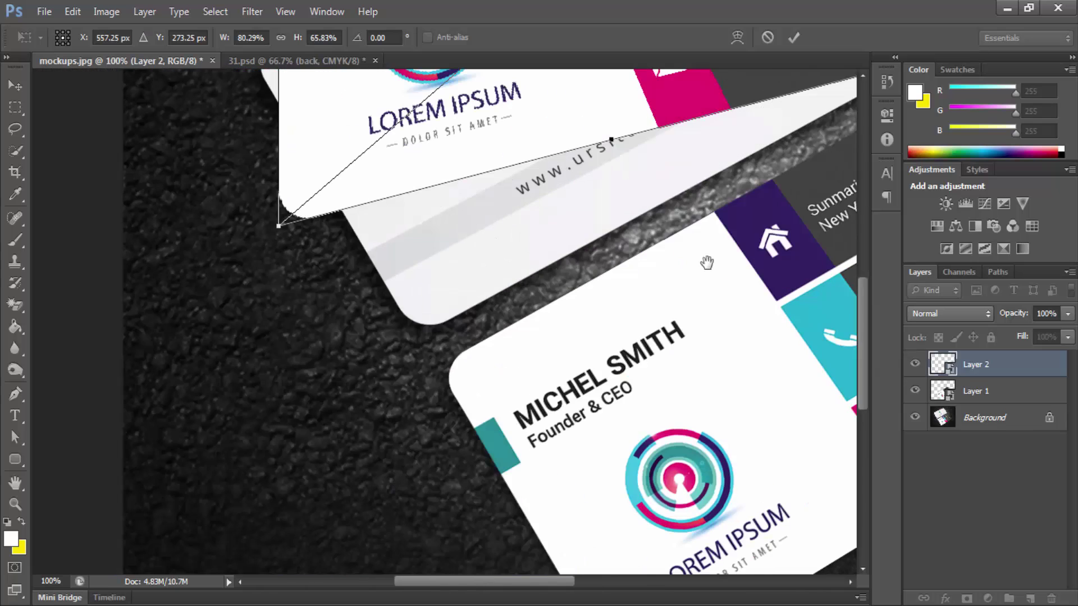
{"action": "left_click_drag", "start_coordinate": [278, 224], "coordinate": [410, 341]}
{"action": "left_click_drag", "start_coordinate": [390, 233], "coordinate": [405, 474]}
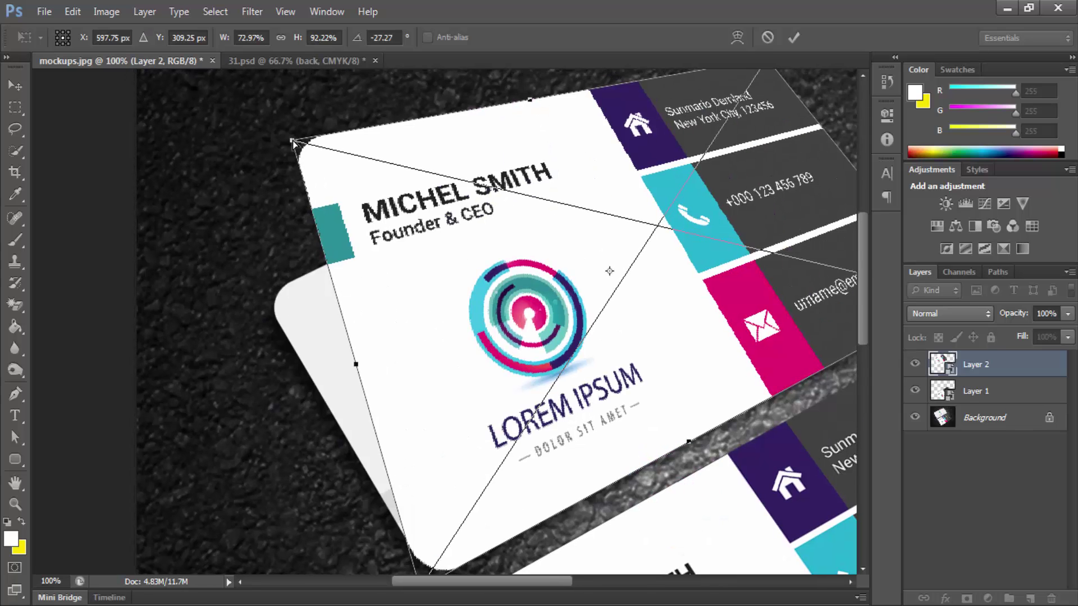
{"action": "left_click_drag", "start_coordinate": [292, 141], "coordinate": [272, 300]}
Step: Fine-tune Layer 2's two right-hand corners so they cover the upper mockup card's corners exactly
{"action": "left_click_drag", "start_coordinate": [505, 221], "coordinate": [381, 359]}
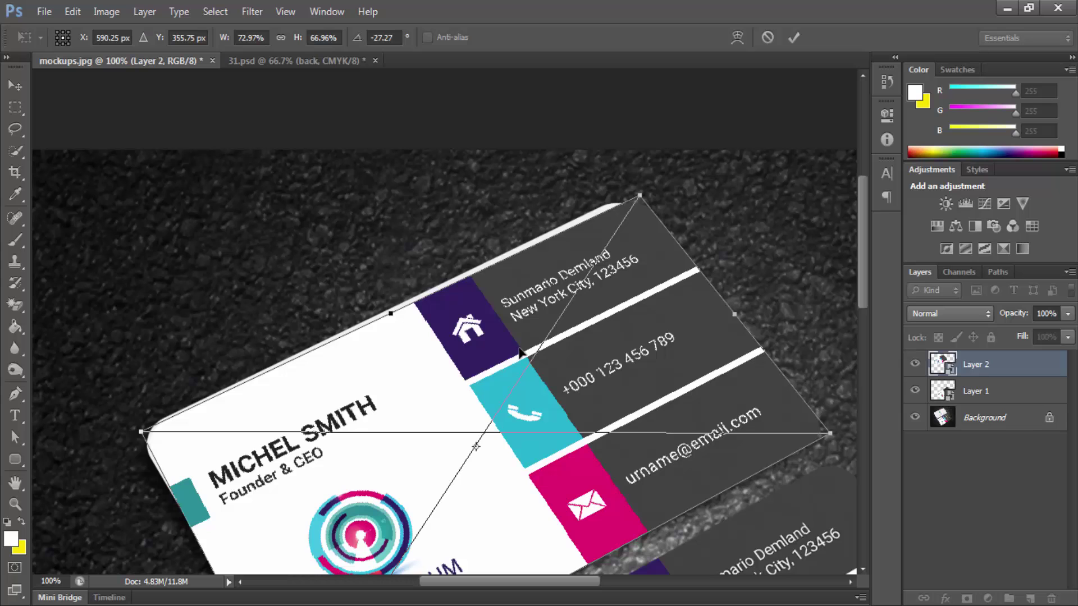
{"action": "key", "text": "ctrl+plus"}
{"action": "left_click_drag", "start_coordinate": [508, 243], "coordinate": [342, 346]}
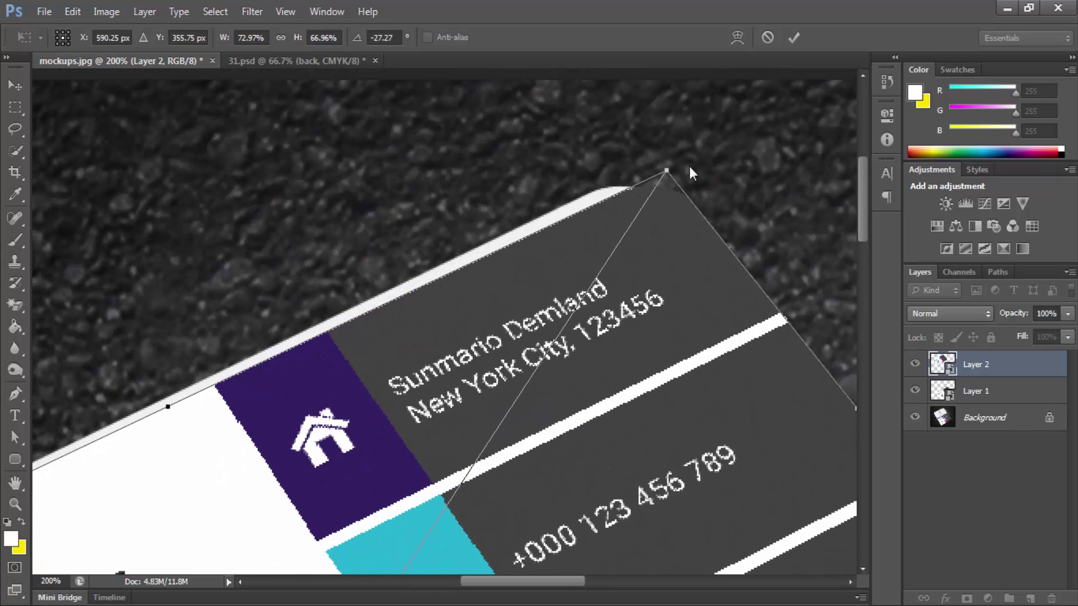
{"action": "left_click_drag", "start_coordinate": [666, 167], "coordinate": [643, 169]}
{"action": "left_click_drag", "start_coordinate": [797, 527], "coordinate": [549, 328]}
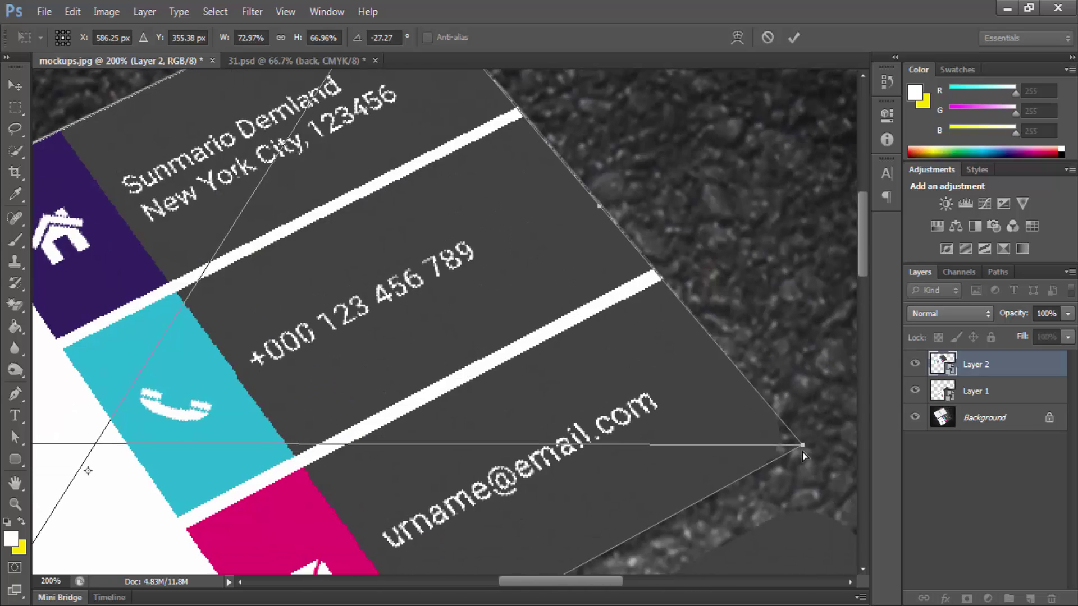
{"action": "left_click_drag", "start_coordinate": [804, 445], "coordinate": [806, 443]}
Step: Fine-tune Layer 2's two left-hand corners on the upper mockup card and apply the distortion
{"action": "left_click_drag", "start_coordinate": [416, 518], "coordinate": [673, 292]}
{"action": "left_click_drag", "start_coordinate": [430, 495], "coordinate": [837, 210]}
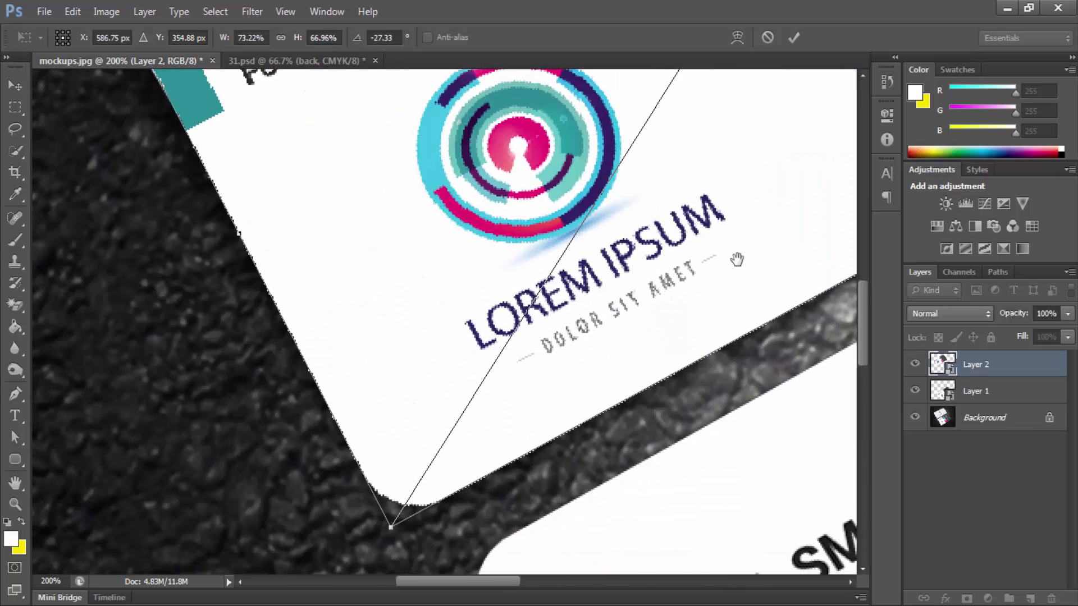
{"action": "left_click_drag", "start_coordinate": [329, 301], "coordinate": [448, 586]}
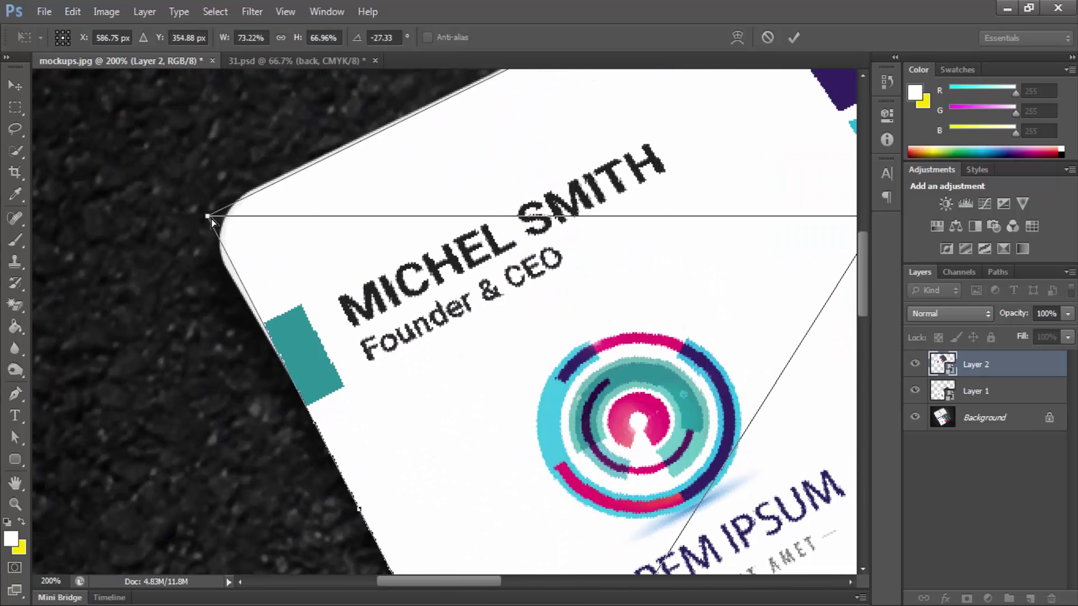
{"action": "left_click_drag", "start_coordinate": [209, 215], "coordinate": [198, 215]}
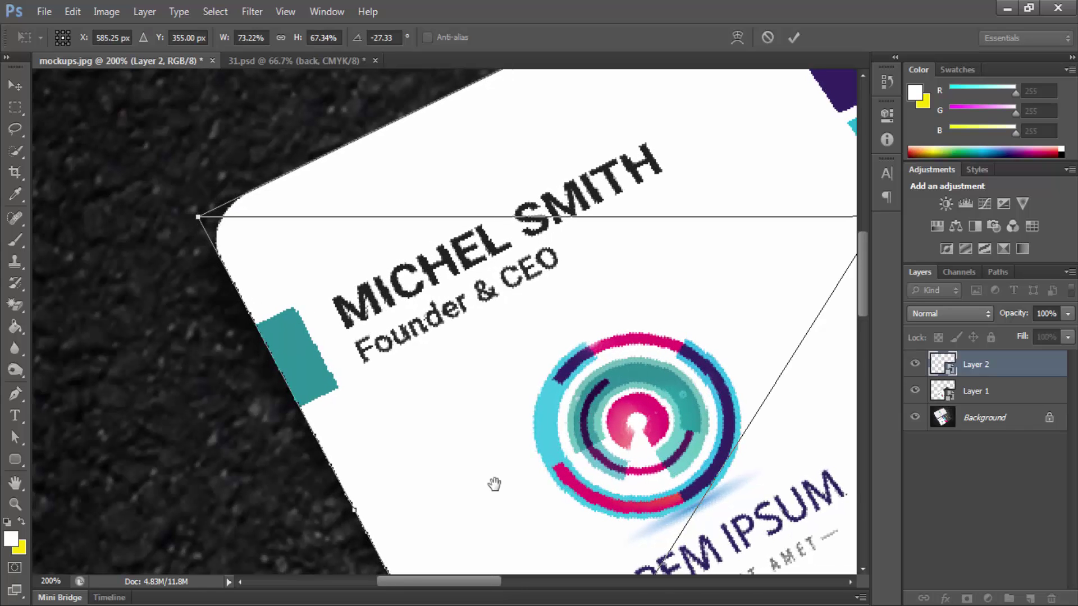
{"action": "left_click_drag", "start_coordinate": [401, 296], "coordinate": [263, 21]}
{"action": "left_click_drag", "start_coordinate": [372, 531], "coordinate": [373, 530]}
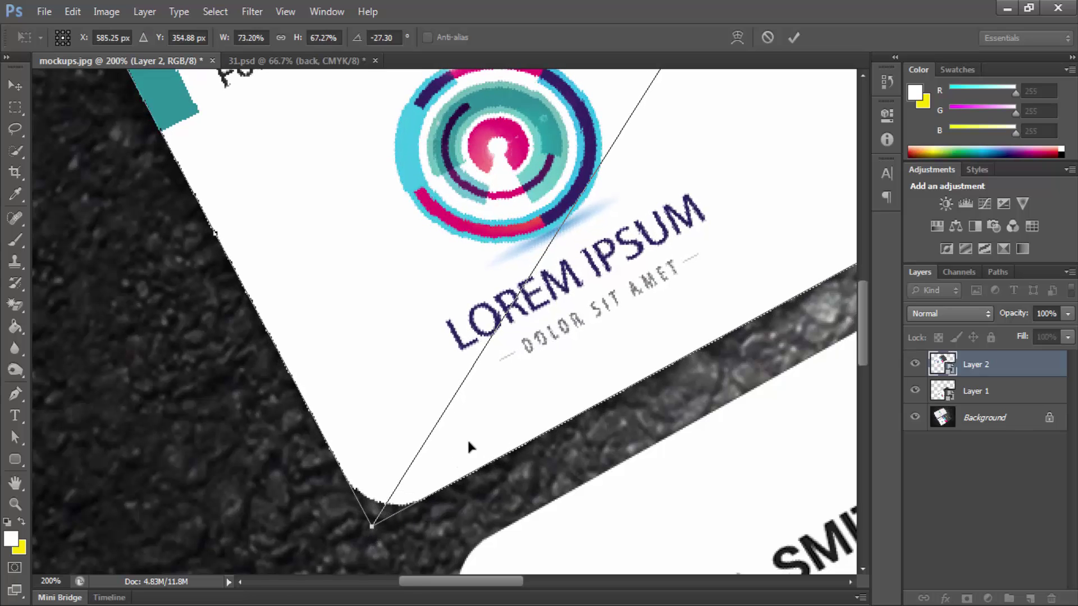
{"action": "left_click_drag", "start_coordinate": [589, 279], "coordinate": [315, 583]}
{"action": "left_click_drag", "start_coordinate": [562, 292], "coordinate": [349, 594]}
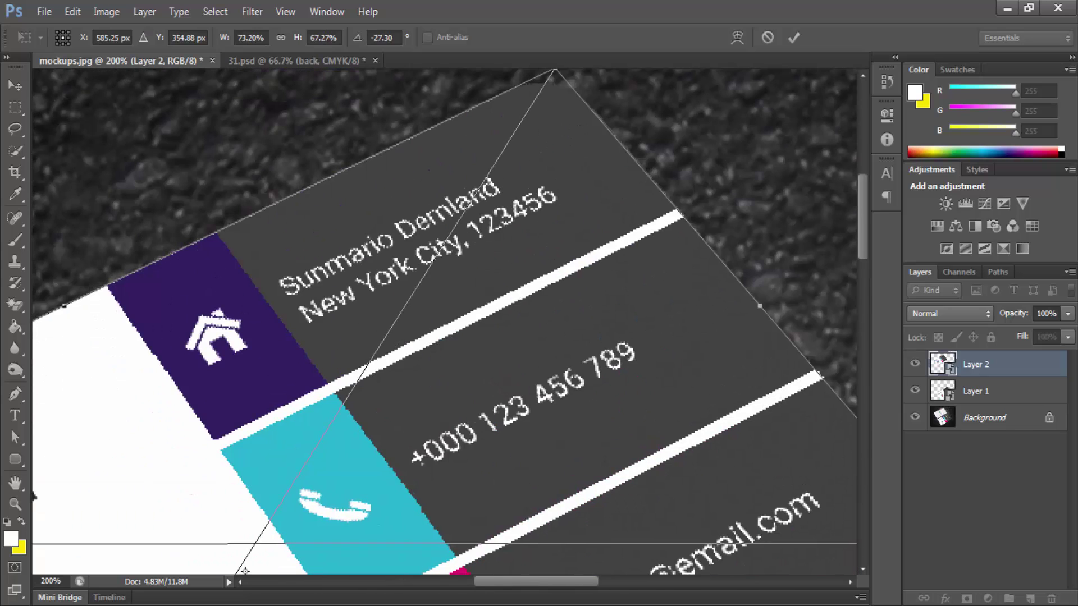
{"action": "key", "text": "ctrl+minus"}
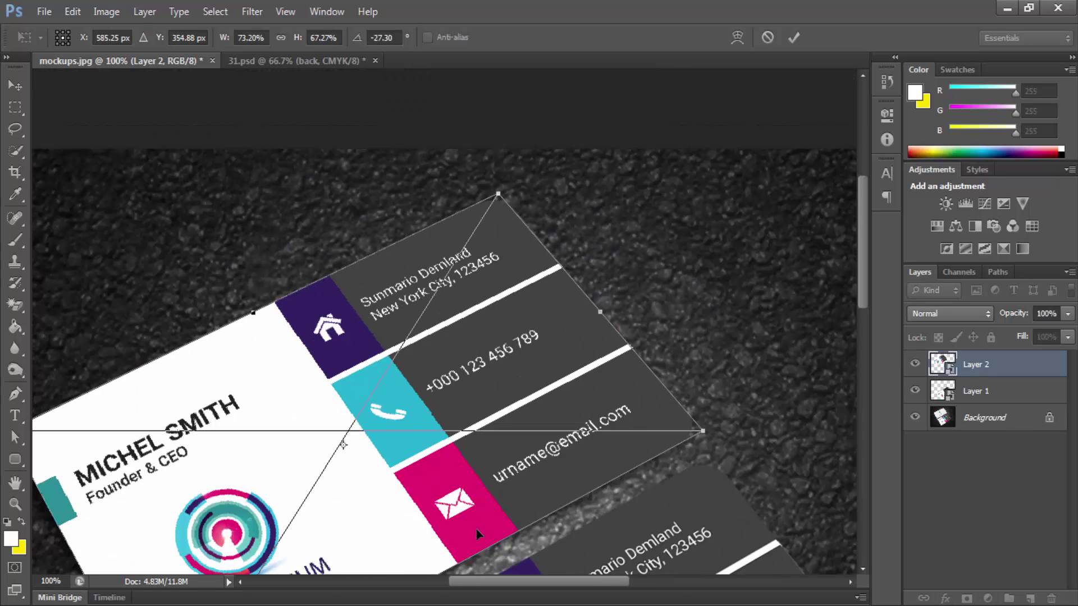
{"action": "left_click_drag", "start_coordinate": [489, 411], "coordinate": [532, 307]}
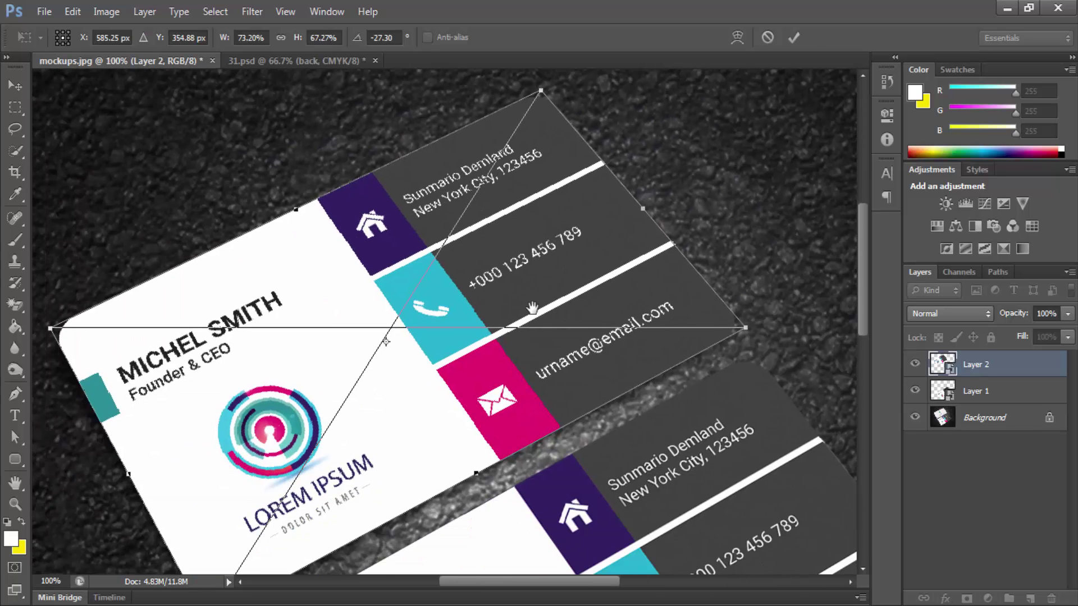
{"action": "key", "text": "Return"}
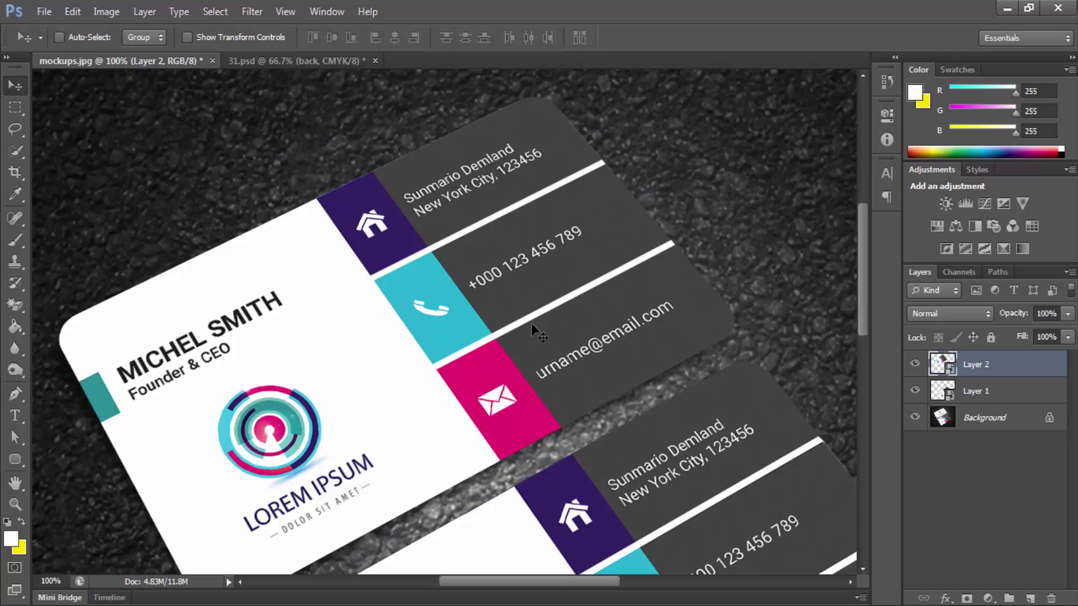
Step: Examine both placed card designs, hiding and showing Layer 2 and Layer 1 to compare them with the original mockup cards
{"action": "key", "text": "ctrl+minus"}
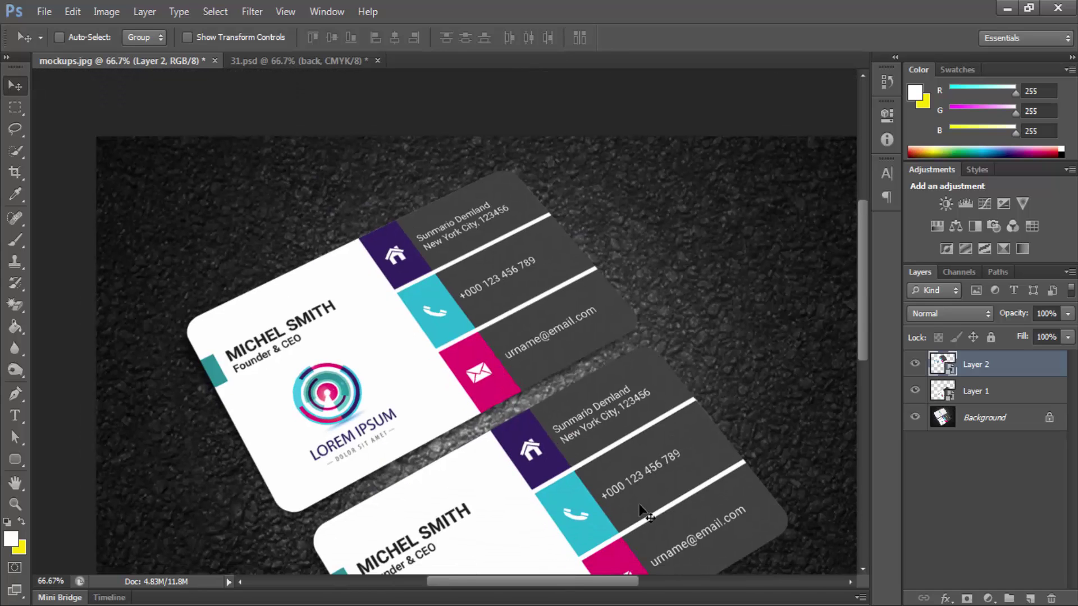
{"action": "key", "text": "ctrl+minus"}
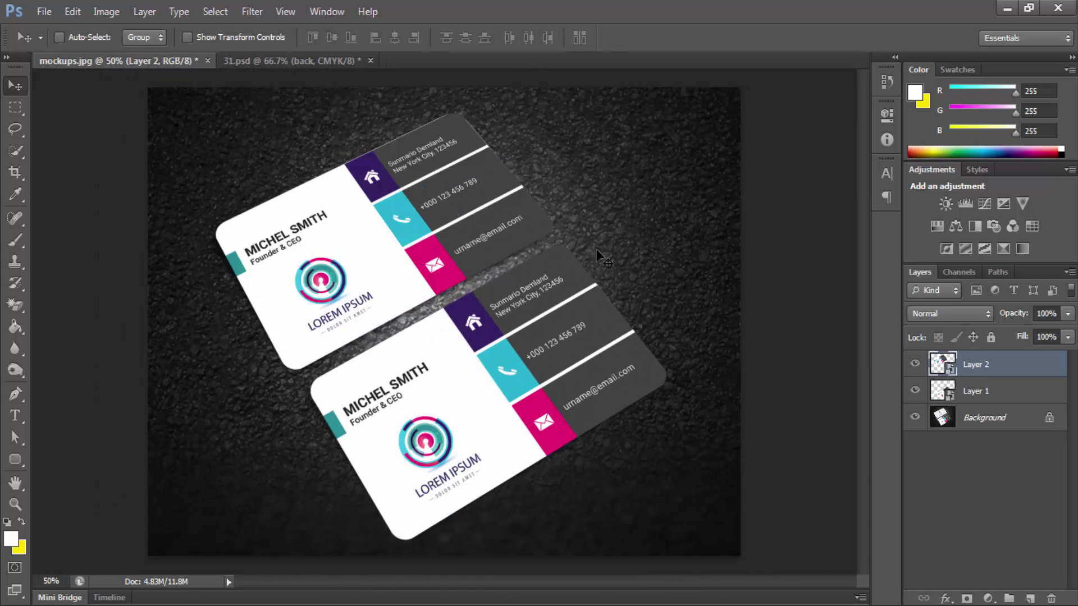
{"action": "key", "text": "ctrl+plus"}
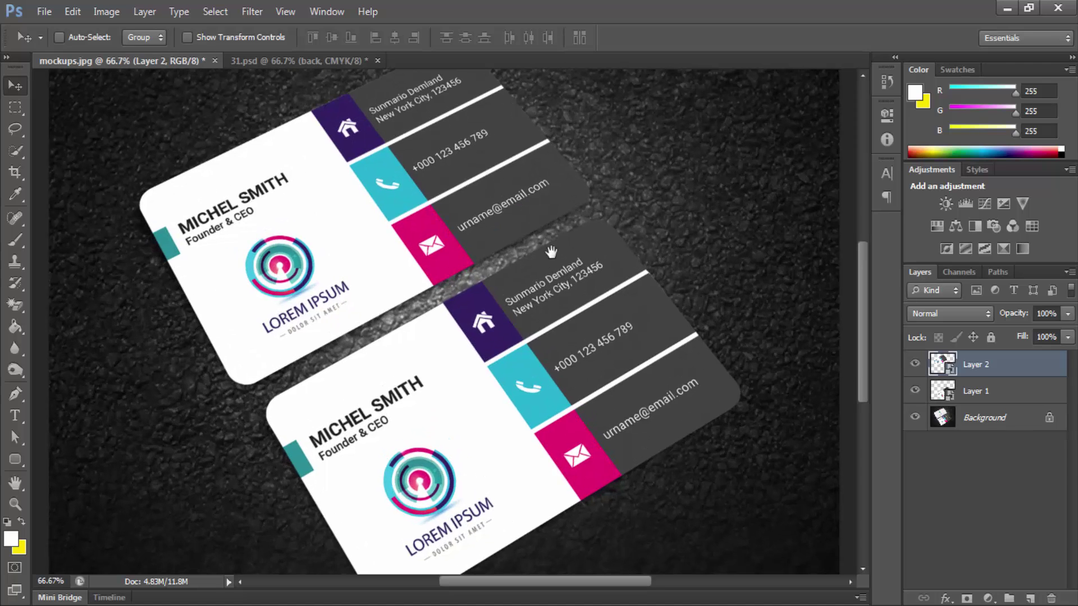
{"action": "left_click_drag", "start_coordinate": [400, 180], "coordinate": [470, 330]}
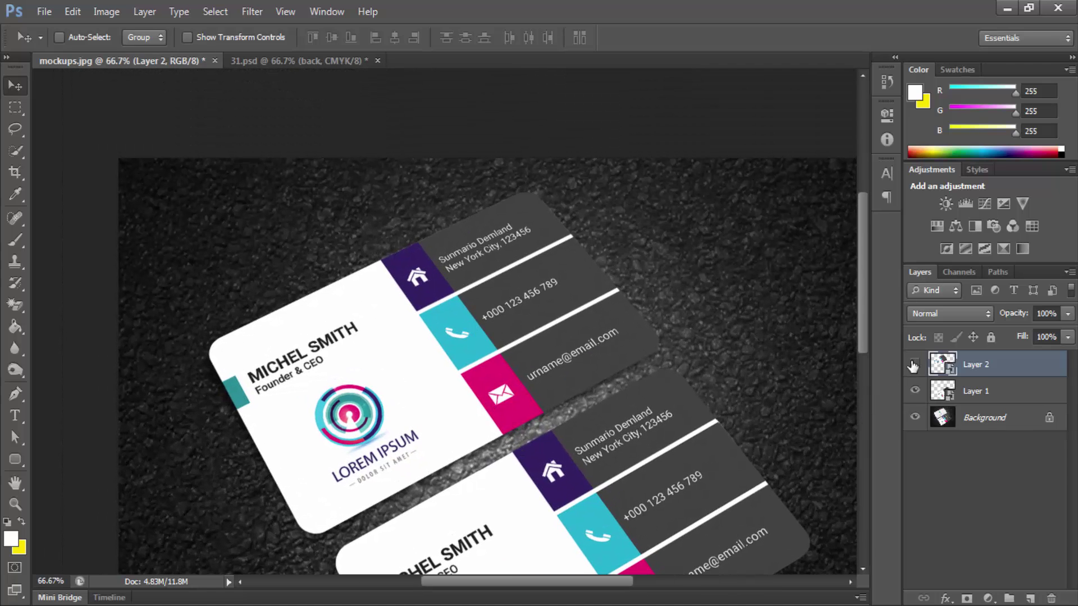
{"action": "left_click", "coordinate": [914, 366]}
{"action": "left_click", "coordinate": [914, 365]}
{"action": "left_click", "coordinate": [914, 366]}
{"action": "left_click", "coordinate": [914, 366]}
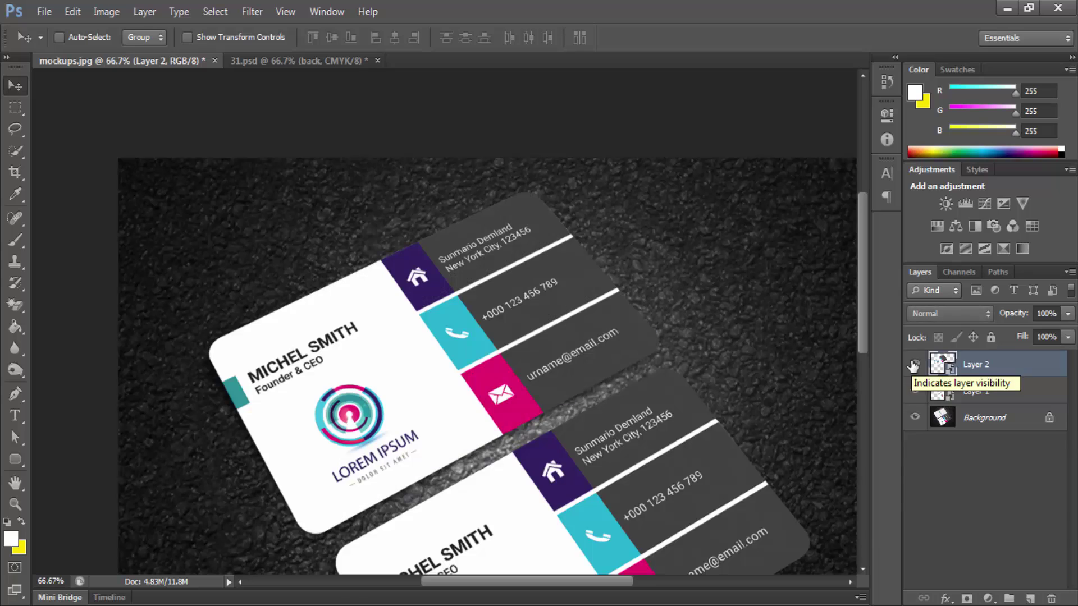
{"action": "left_click_drag", "start_coordinate": [532, 476], "coordinate": [515, 414]}
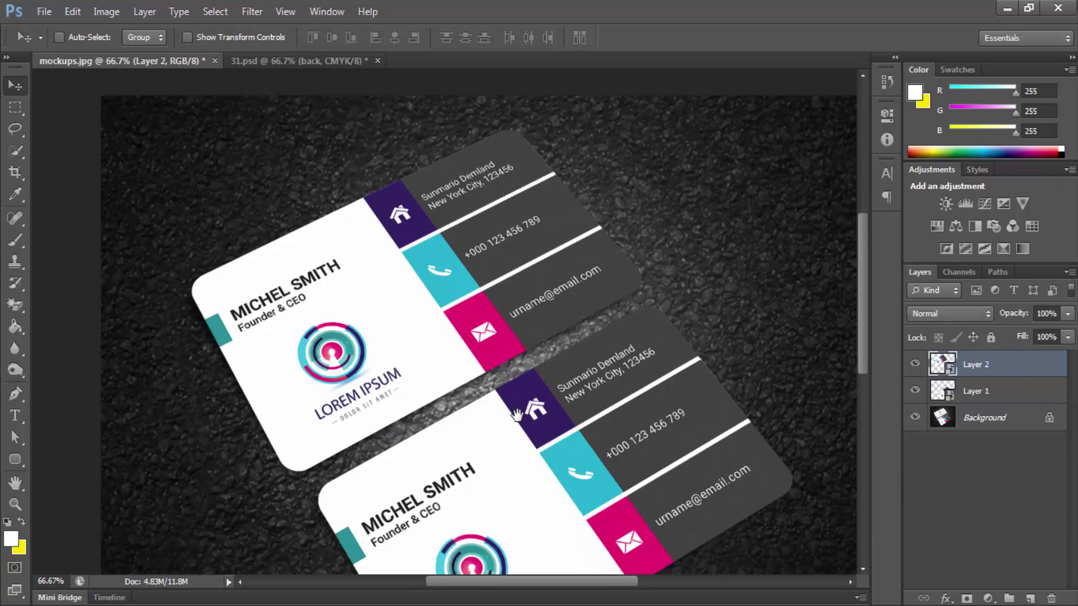
{"action": "left_click_drag", "start_coordinate": [556, 469], "coordinate": [525, 400]}
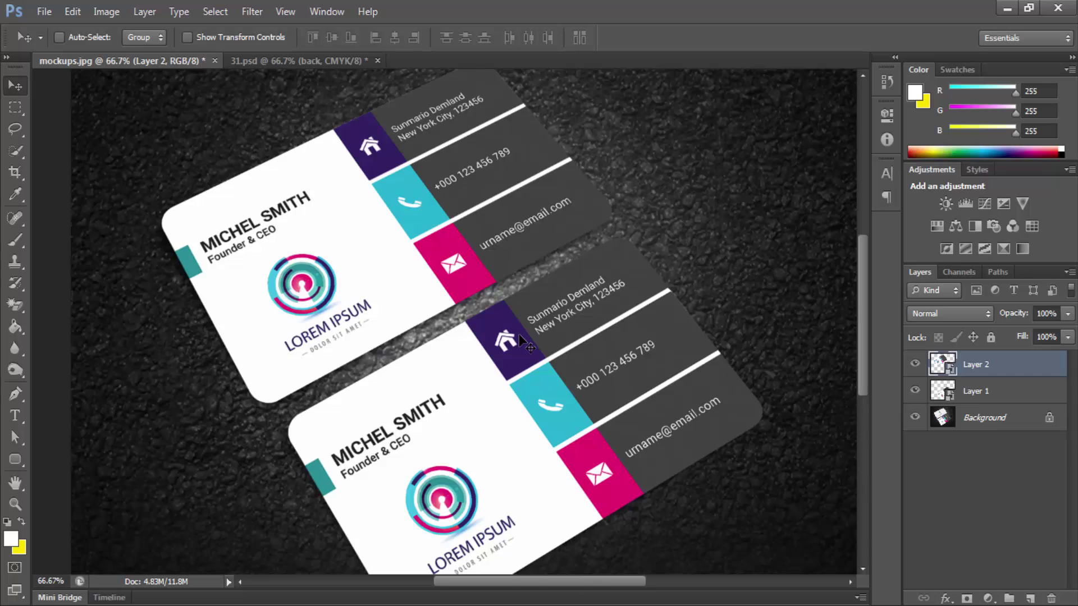
{"action": "key", "text": "ctrl+minus"}
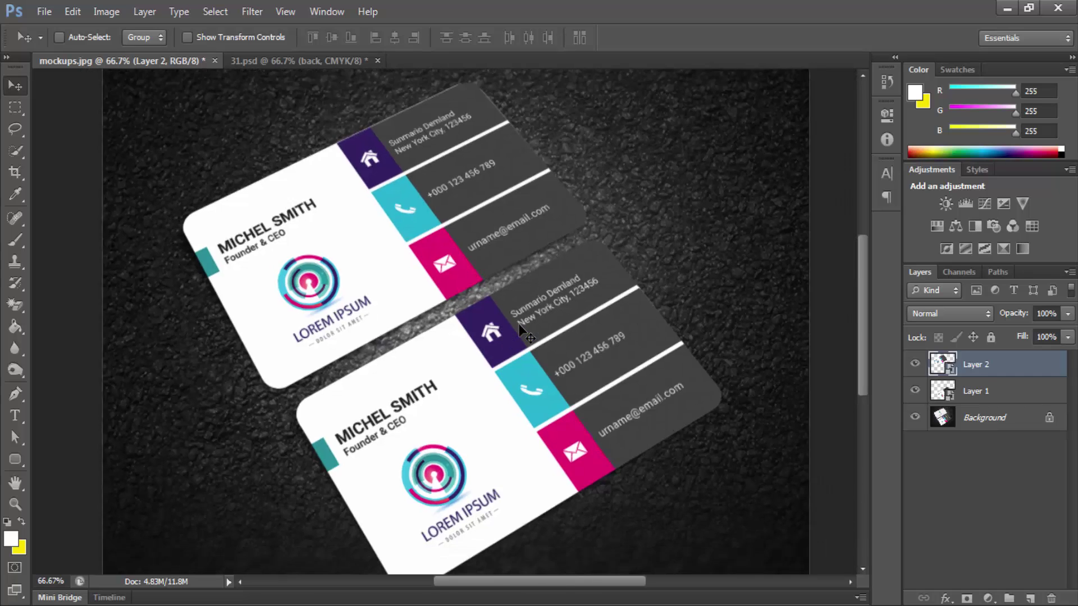
{"action": "double_click", "coordinate": [986, 390]}
{"action": "left_click", "coordinate": [916, 390]}
{"action": "left_click", "coordinate": [916, 390]}
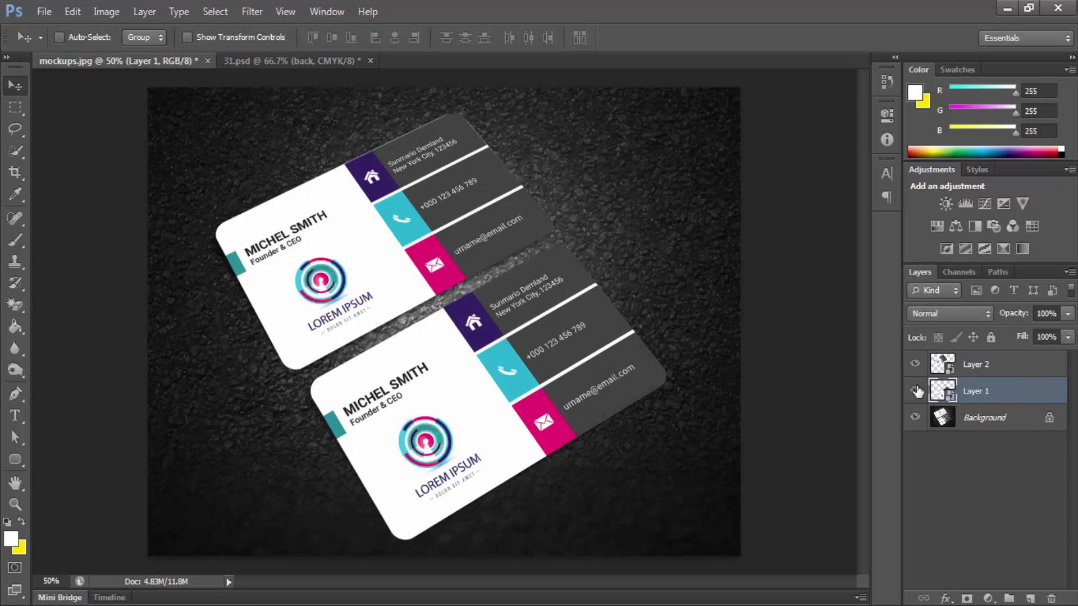
Step: Rename Layer 1 as Front and Layer 2 as back
{"action": "double_click", "coordinate": [971, 391]}
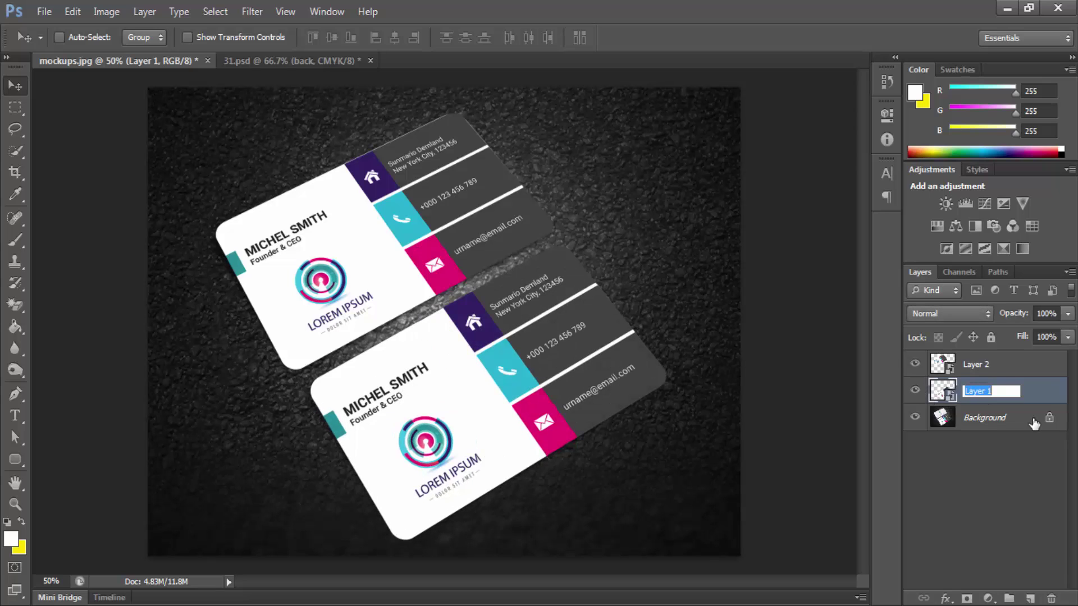
{"action": "type", "text": "Front"}
{"action": "left_click", "coordinate": [973, 366]}
{"action": "double_click", "coordinate": [975, 365]}
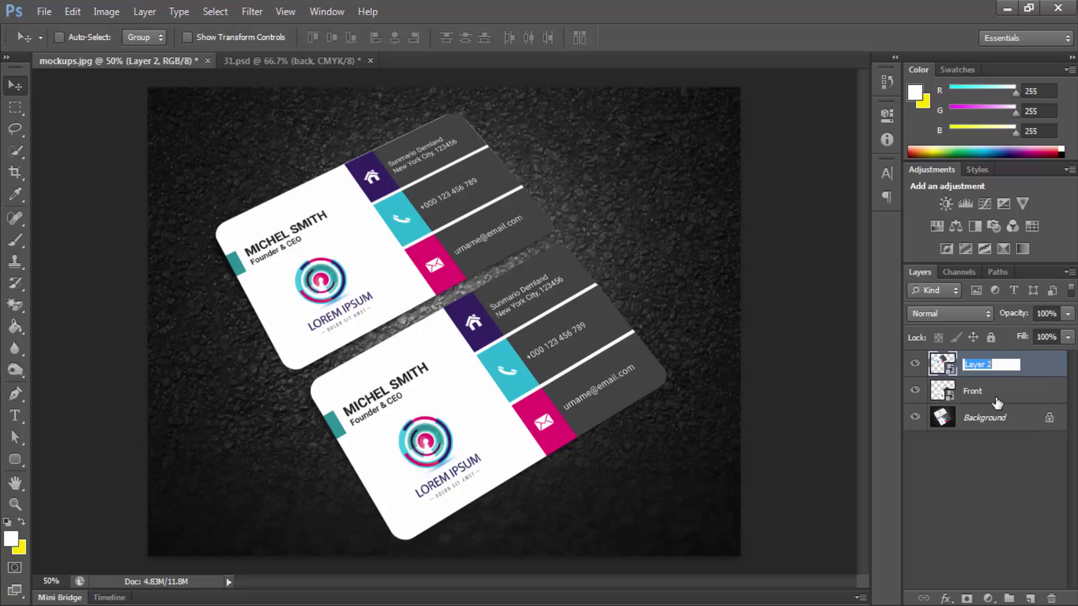
{"action": "type", "text": "back"}
{"action": "key", "text": "Return"}
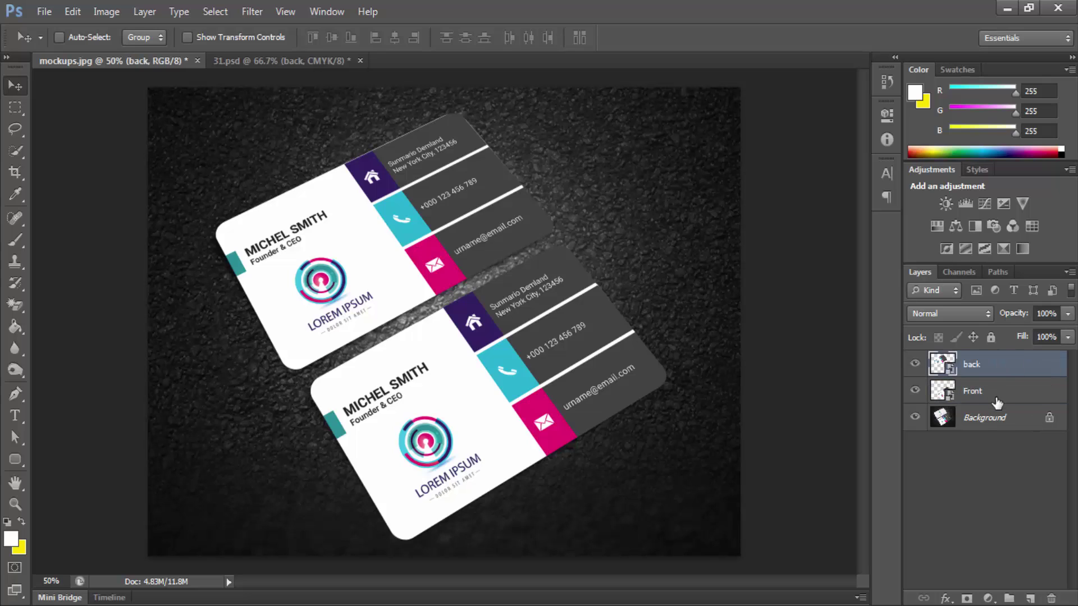
Step: Open Back Side - Blue.psd from the business card folder on the desktop
{"action": "left_click", "coordinate": [915, 390]}
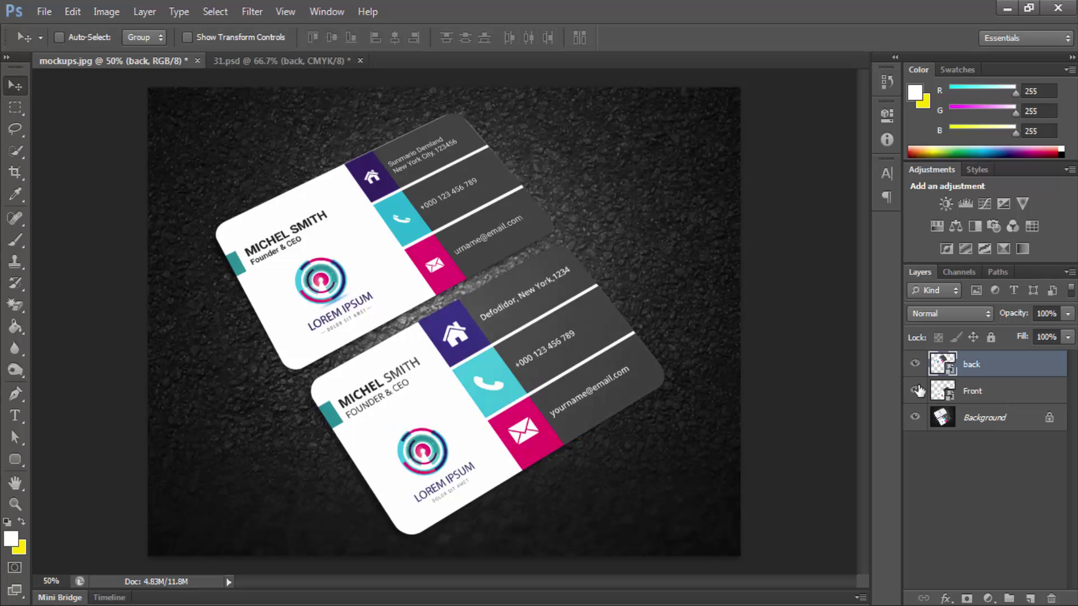
{"action": "left_click", "coordinate": [915, 390]}
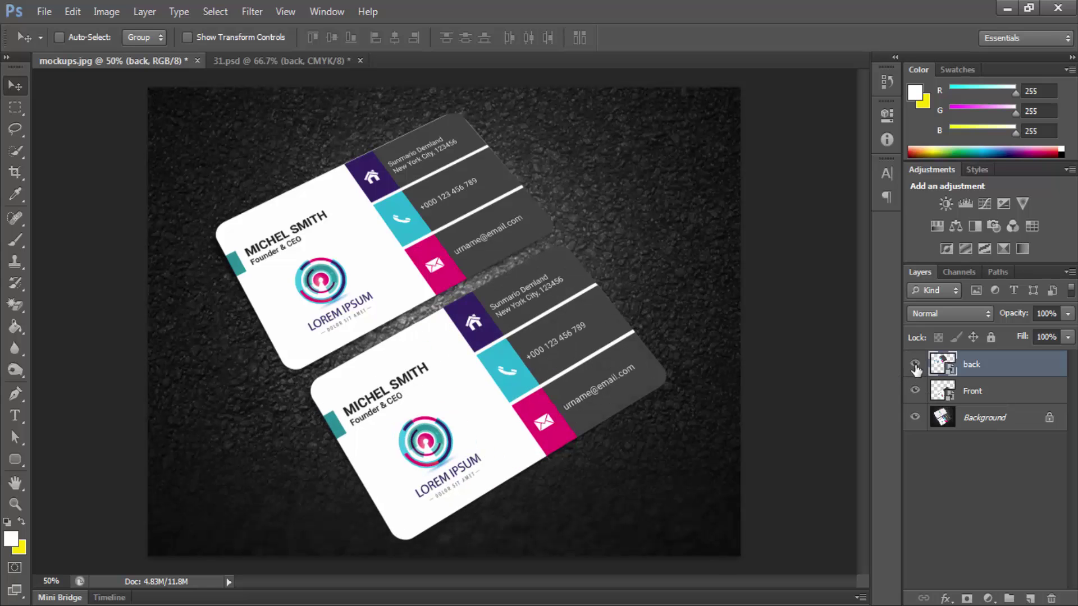
{"action": "left_click", "coordinate": [998, 7]}
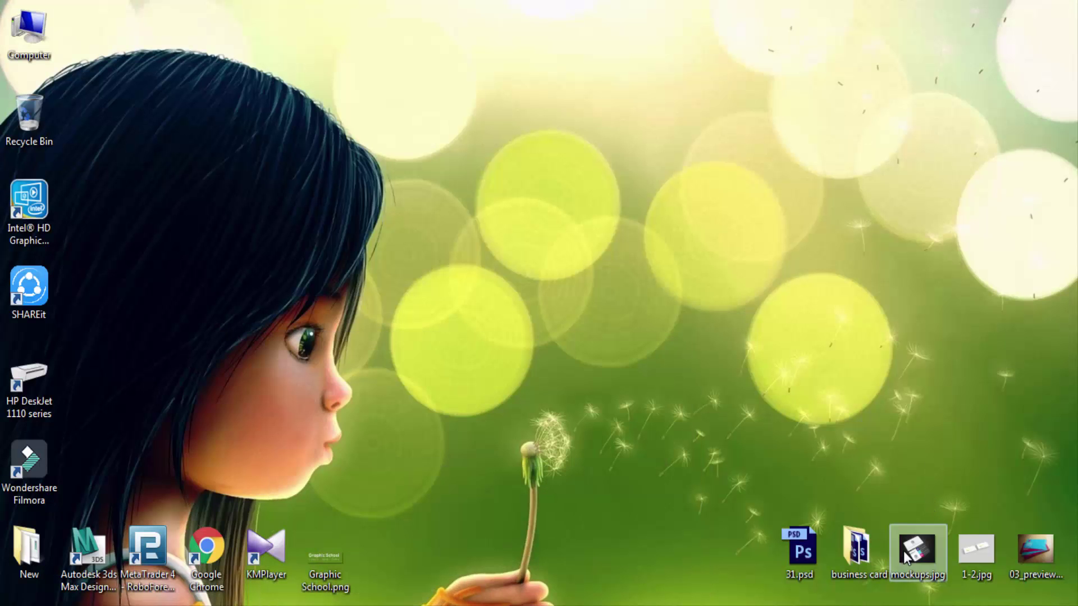
{"action": "double_click", "coordinate": [857, 549]}
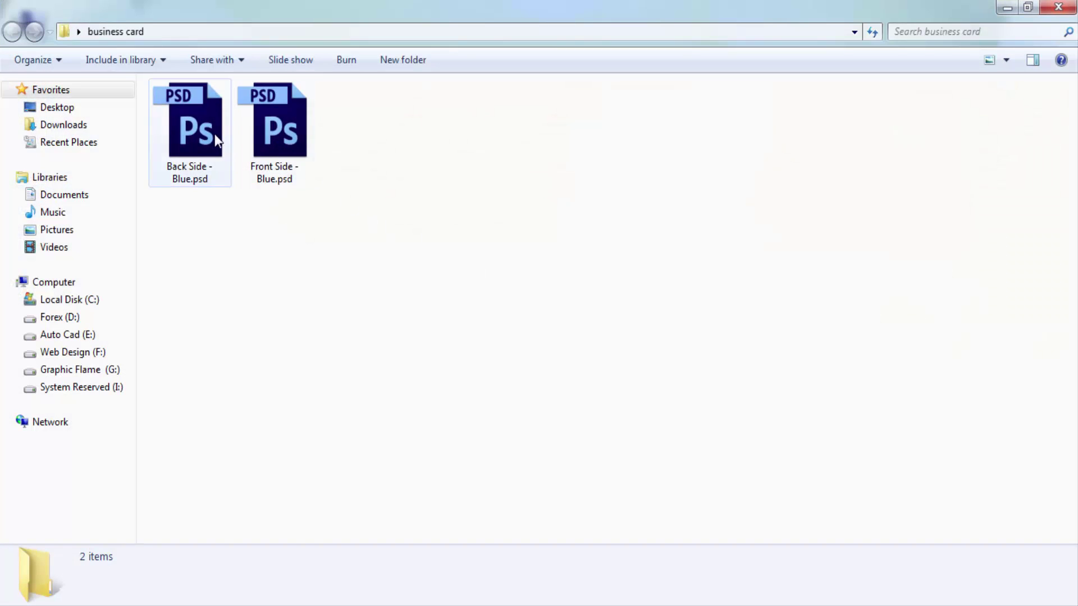
{"action": "double_click", "coordinate": [213, 133]}
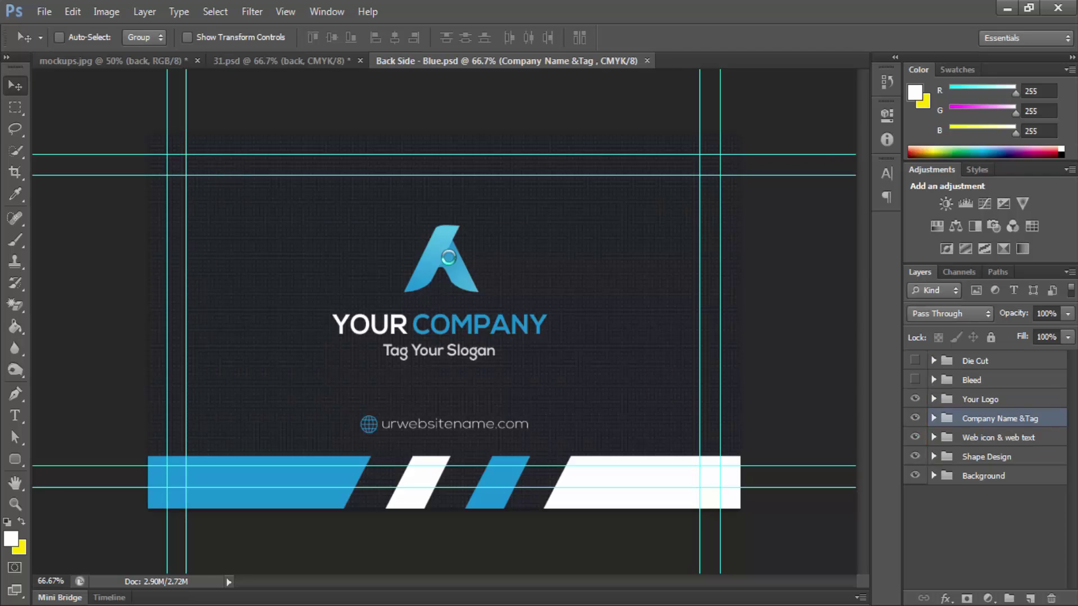
Step: Copy the merged artwork inside the outer guides of Back Side - Blue.psd and return to mockups.jpg
{"action": "left_click", "coordinate": [17, 110]}
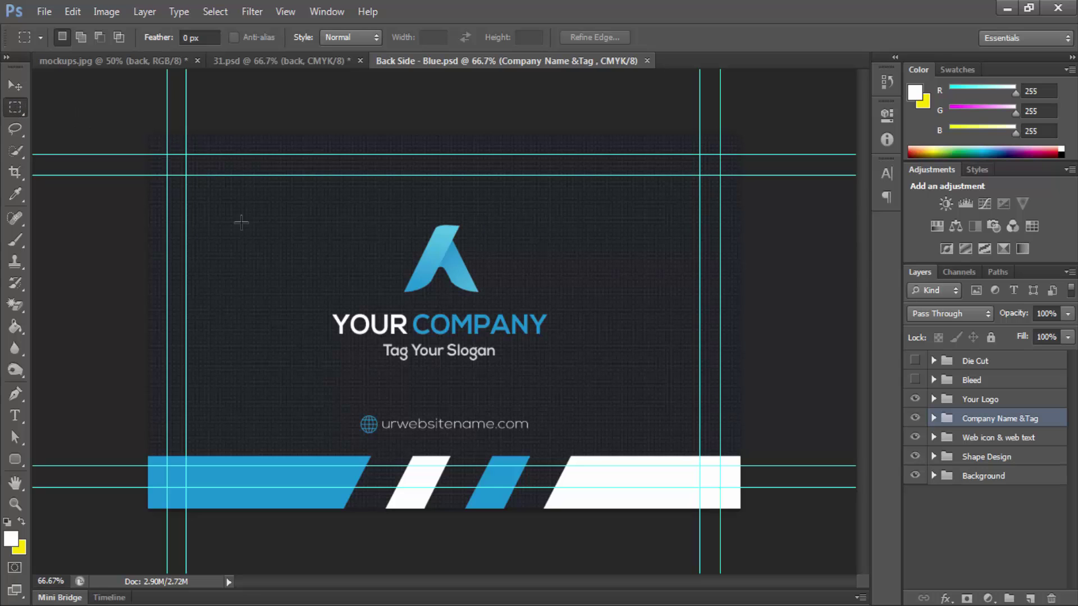
{"action": "left_click_drag", "start_coordinate": [167, 154], "coordinate": [722, 490]}
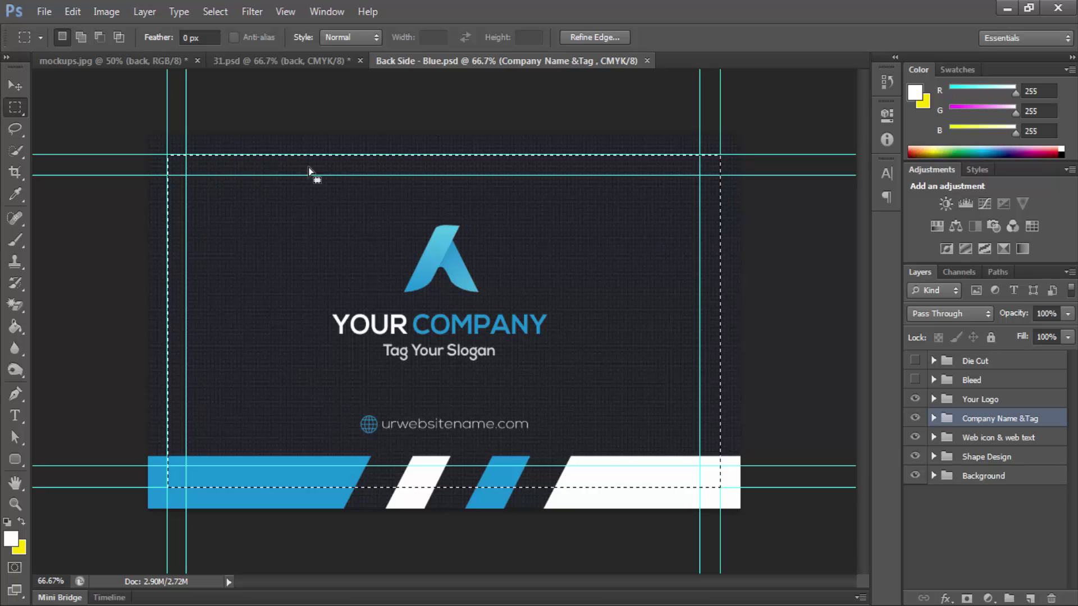
{"action": "left_click", "coordinate": [94, 59]}
{"action": "left_click", "coordinate": [916, 366]}
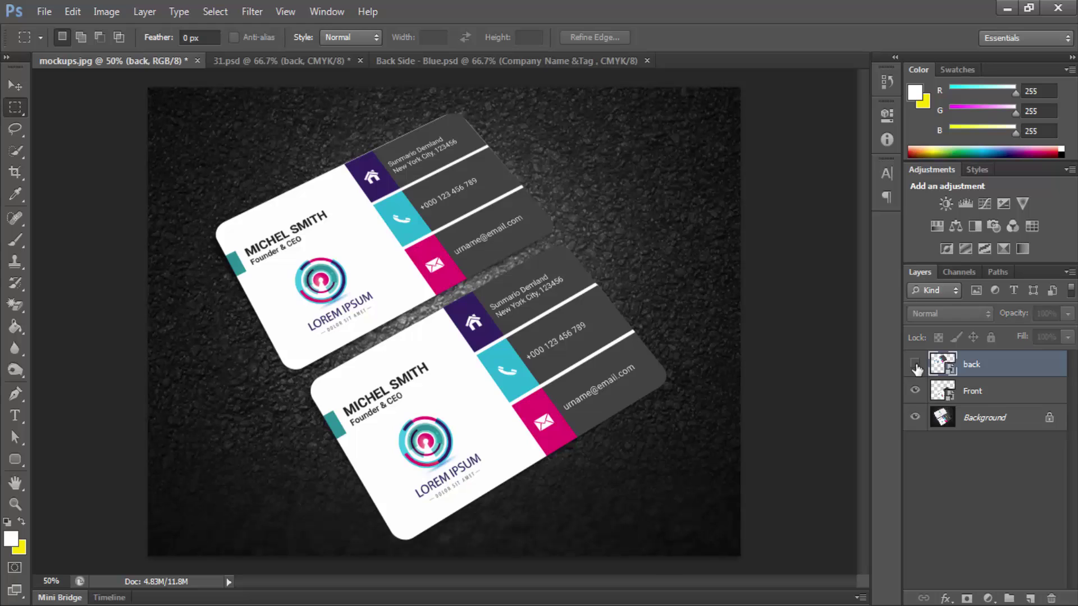
{"action": "left_click", "coordinate": [916, 366]}
{"action": "left_click", "coordinate": [915, 392]}
{"action": "left_click", "coordinate": [953, 396]}
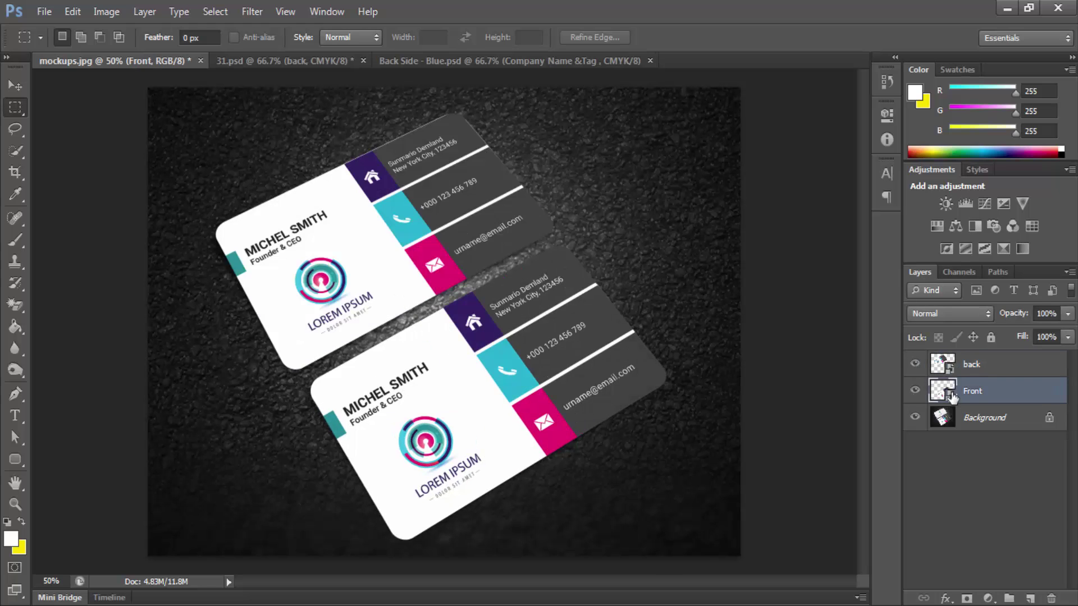
{"action": "double_click", "coordinate": [949, 396]}
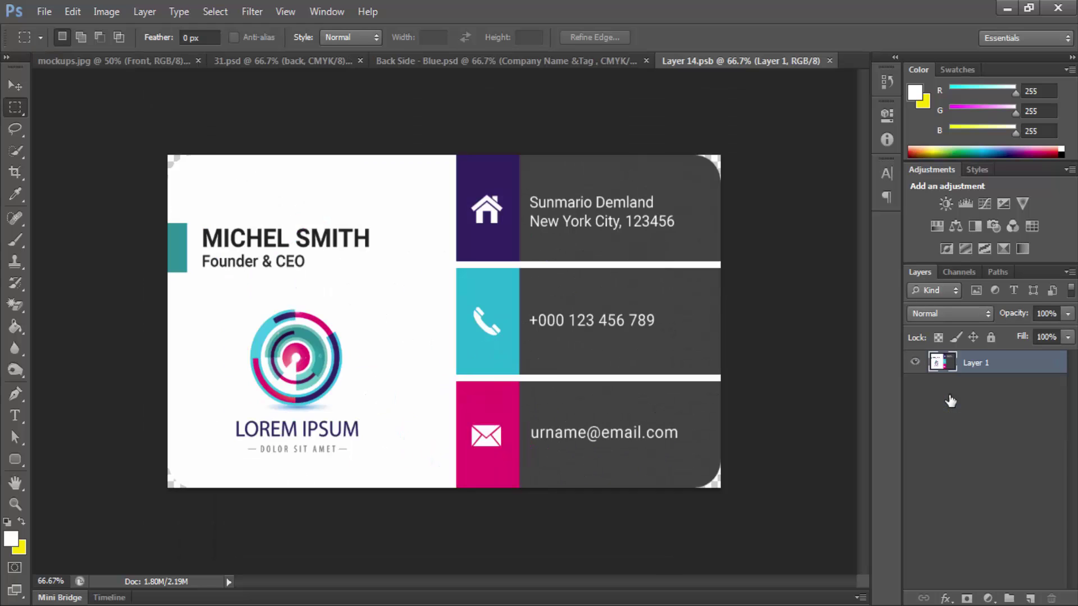
{"action": "left_click", "coordinate": [575, 55]}
{"action": "left_click", "coordinate": [89, 60]}
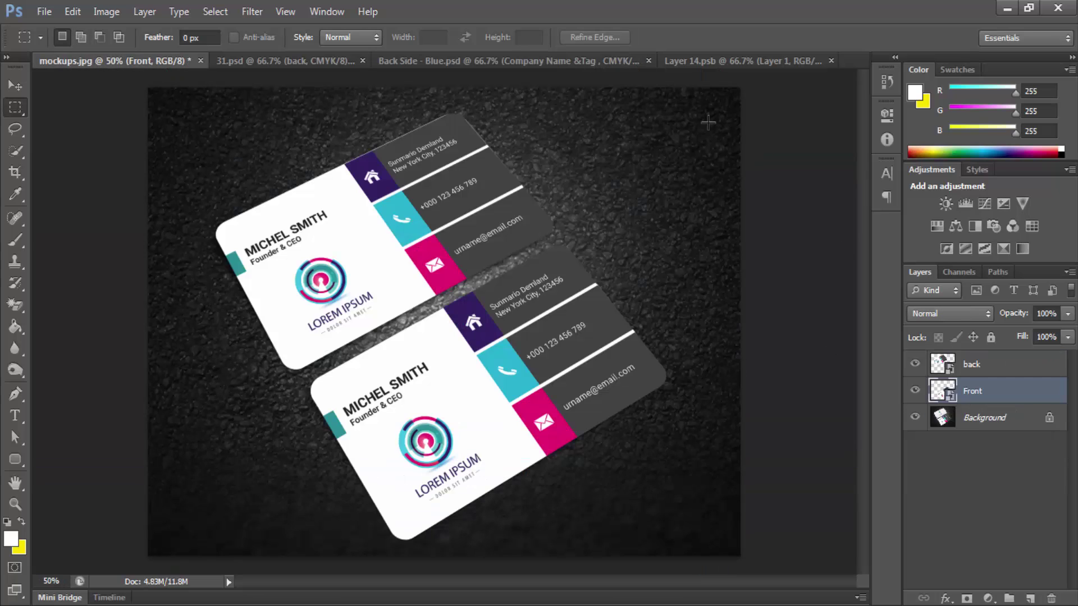
{"action": "left_click", "coordinate": [831, 61]}
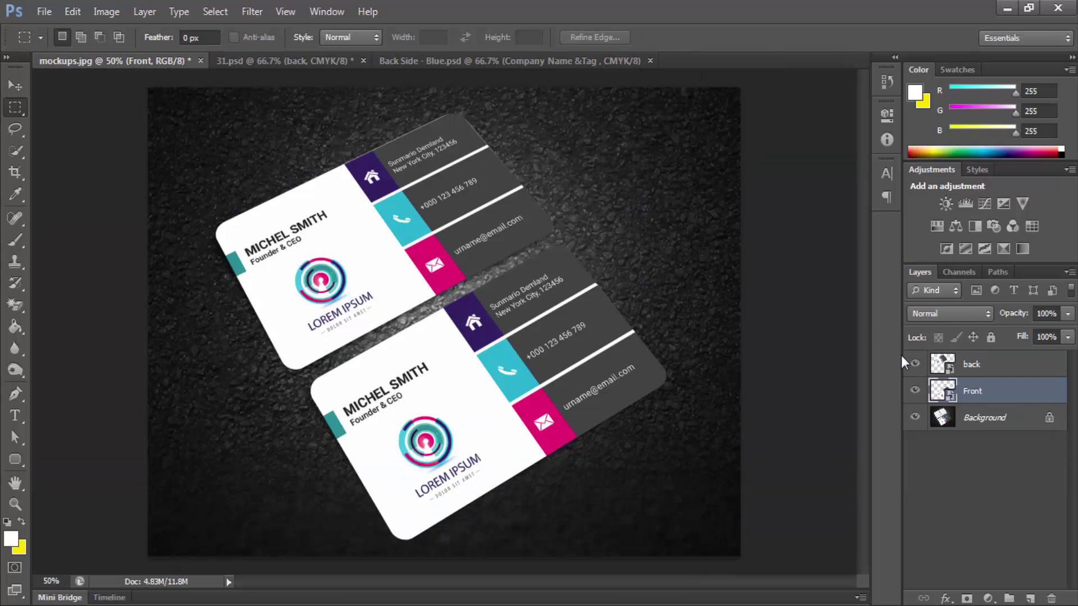
Step: Open the back layer's Smart Object contents and paste the copied back design above Layer 2
{"action": "left_click", "coordinate": [949, 366]}
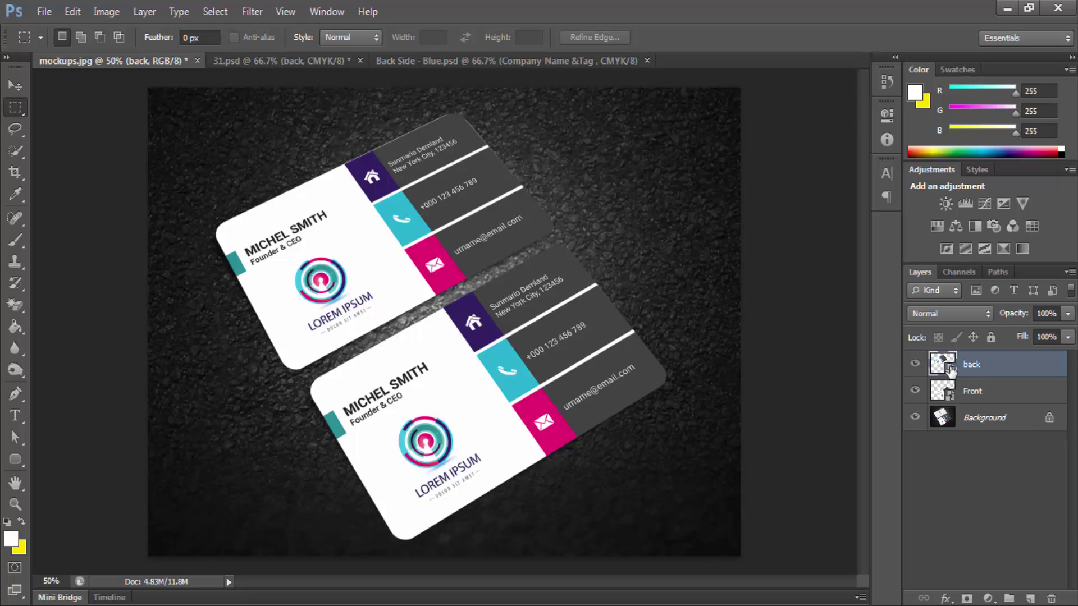
{"action": "double_click", "coordinate": [949, 366]}
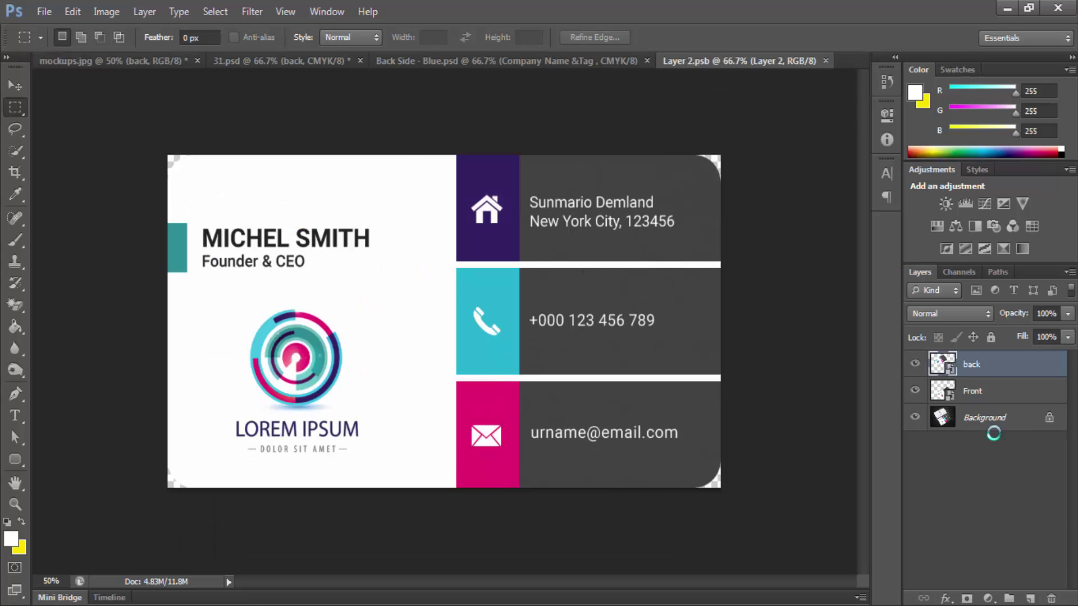
{"action": "key", "text": "alt"}
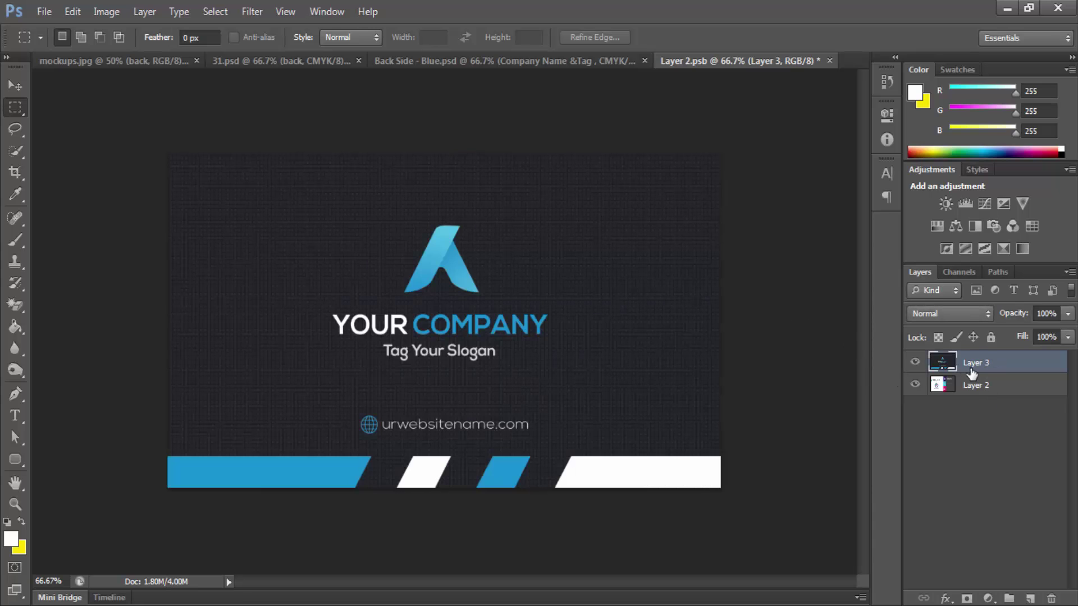
Step: Clip Layer 3 to Layer 2's rounded card shape, then save and close the Smart Object contents
{"action": "left_click_drag", "start_coordinate": [972, 373], "coordinate": [986, 371]}
{"action": "key", "text": "alt"}
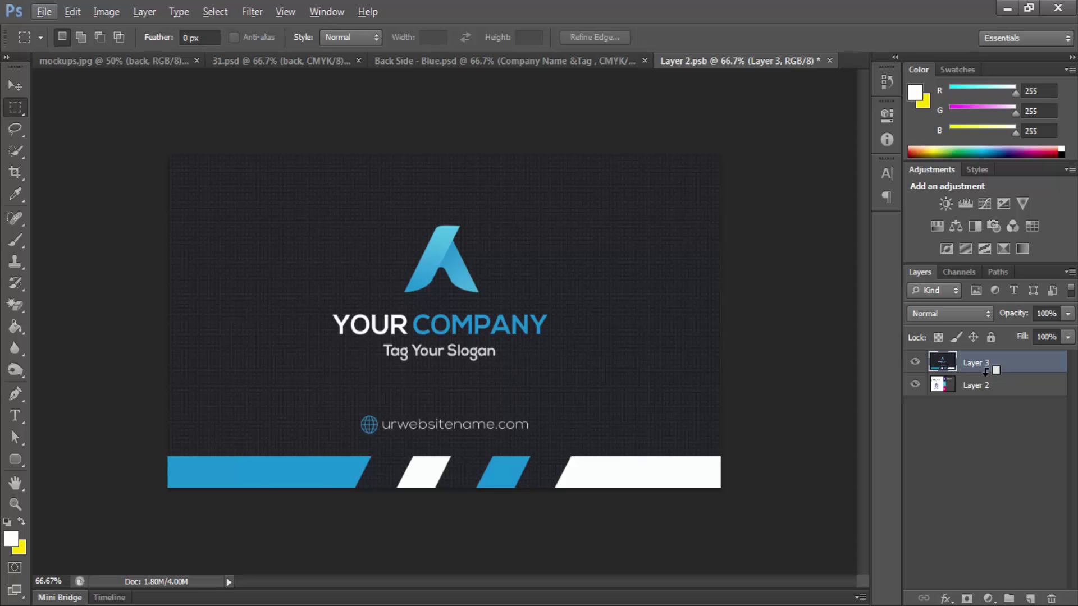
{"action": "key", "text": "alt"}
{"action": "left_click", "coordinate": [983, 370], "text": "alt"}
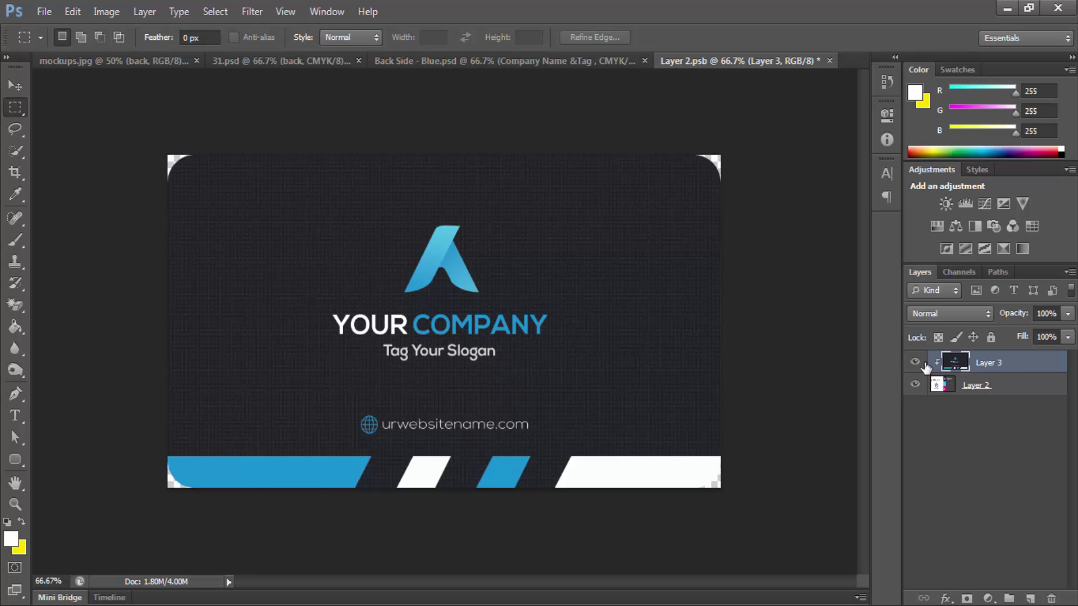
{"action": "key", "text": "ctrl+s"}
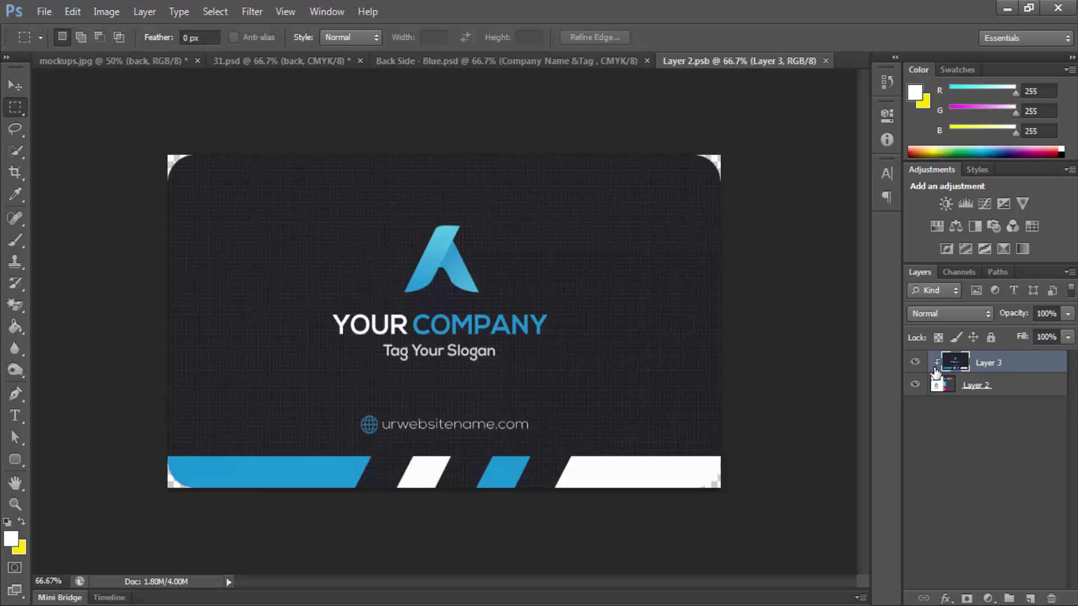
{"action": "key", "text": "ctrl+w"}
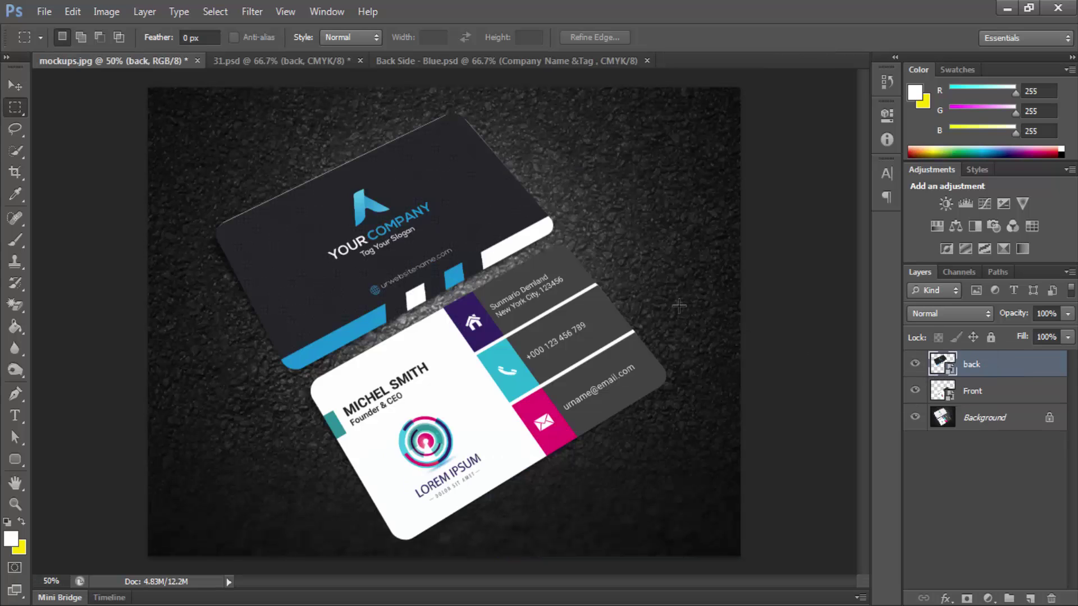
Step: Distort the back layer by pulling its topmost corner slightly outward to cover the upper mockup card's edge, and apply the transform
{"action": "key", "text": "ctrl+plus"}
{"action": "left_click_drag", "start_coordinate": [447, 217], "coordinate": [452, 414]}
{"action": "key", "text": "ctrl+plus"}
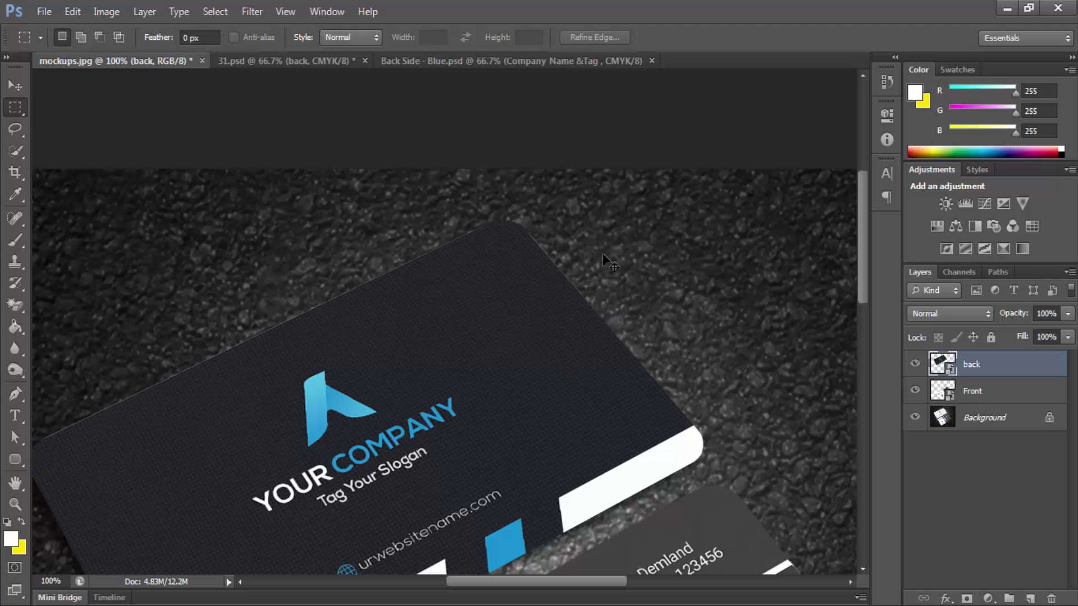
{"action": "key", "text": "ctrl+t"}
{"action": "right_click", "coordinate": [501, 261]}
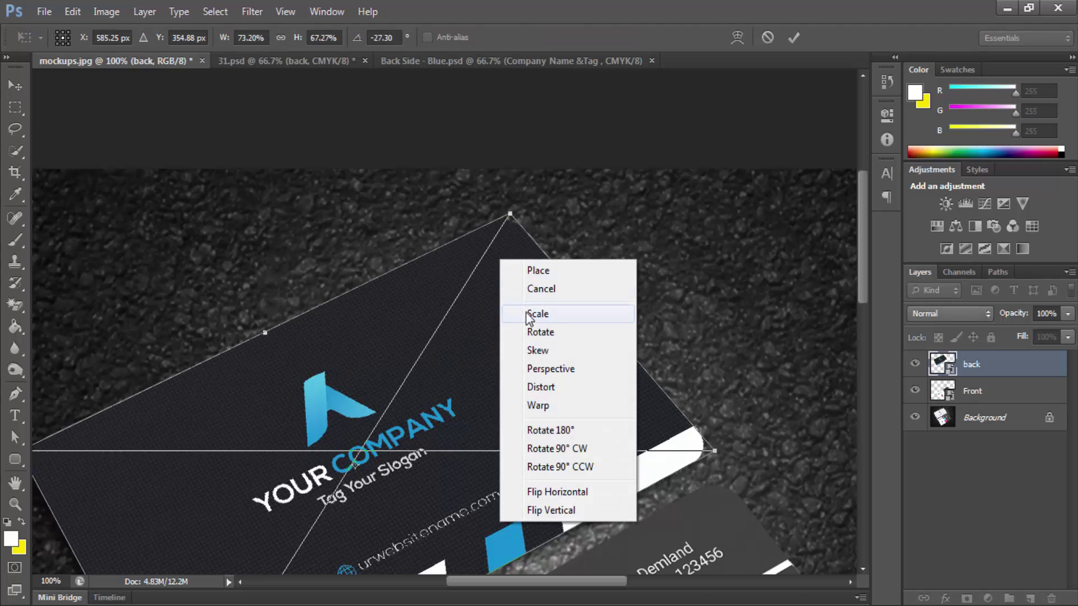
{"action": "left_click", "coordinate": [548, 385]}
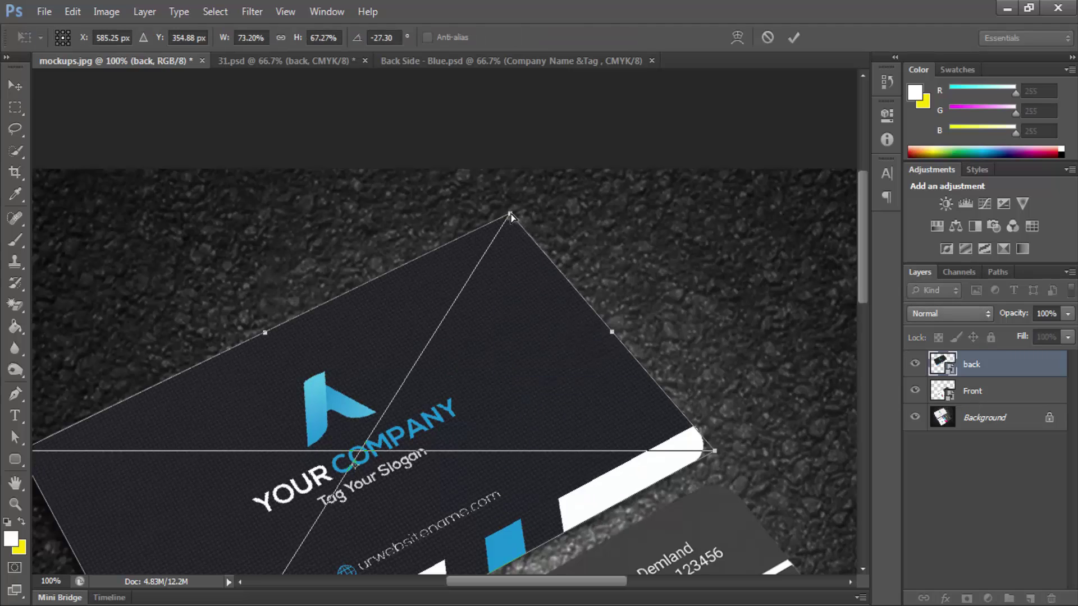
{"action": "left_click_drag", "start_coordinate": [511, 214], "coordinate": [509, 211]}
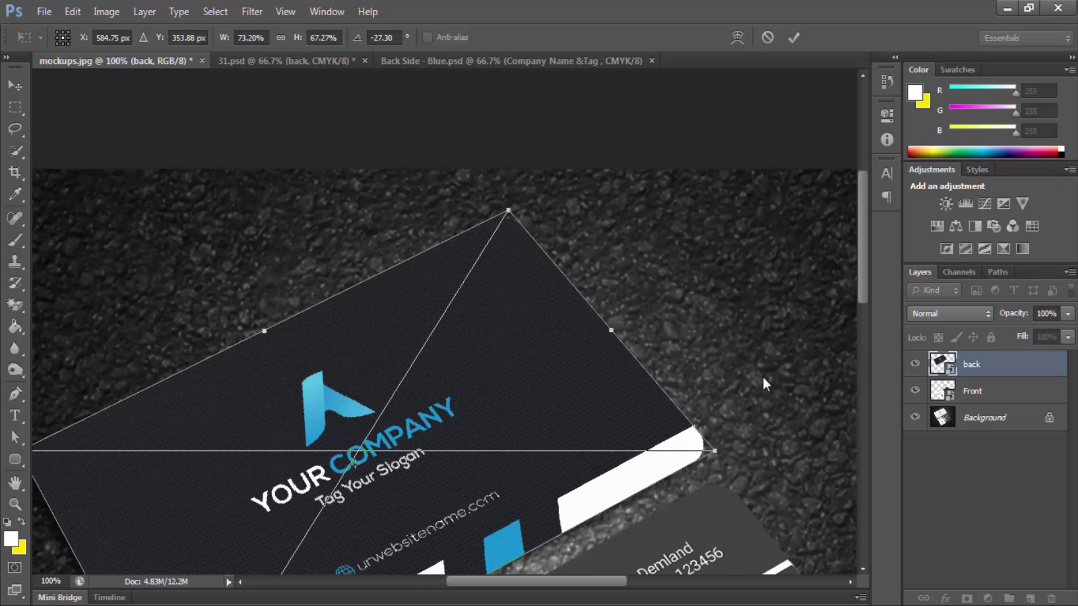
{"action": "key", "text": "Return"}
{"action": "key", "text": "ctrl+minus"}
{"action": "key", "text": "ctrl+minus"}
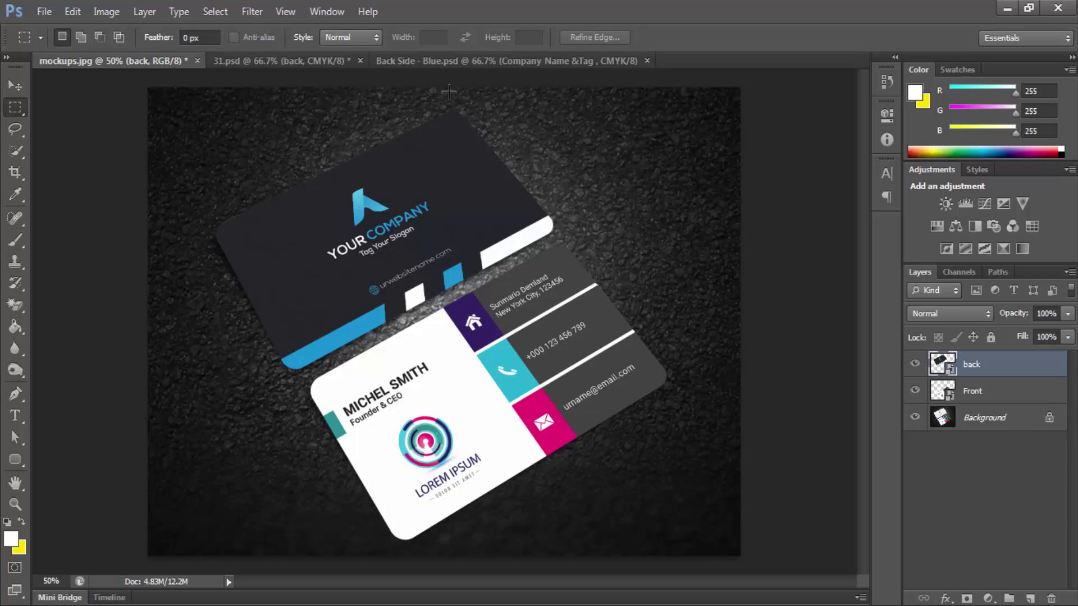
Step: Open Front Side - Blue.psd from the business card folder and copy the merged artwork inside its outer guides
{"action": "left_click", "coordinate": [282, 58]}
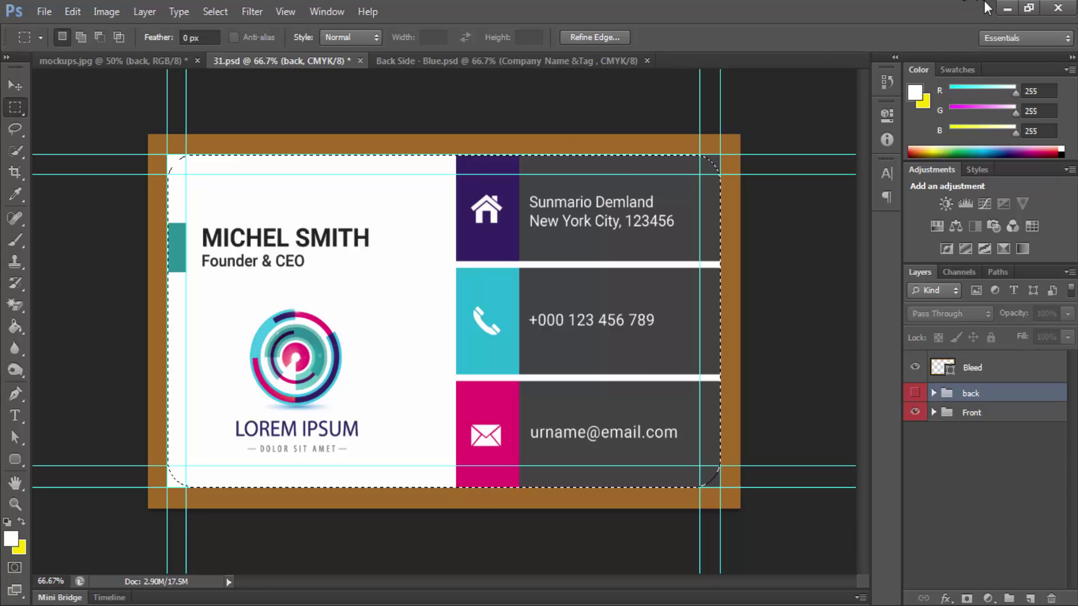
{"action": "left_click", "coordinate": [1008, 8]}
{"action": "double_click", "coordinate": [275, 123]}
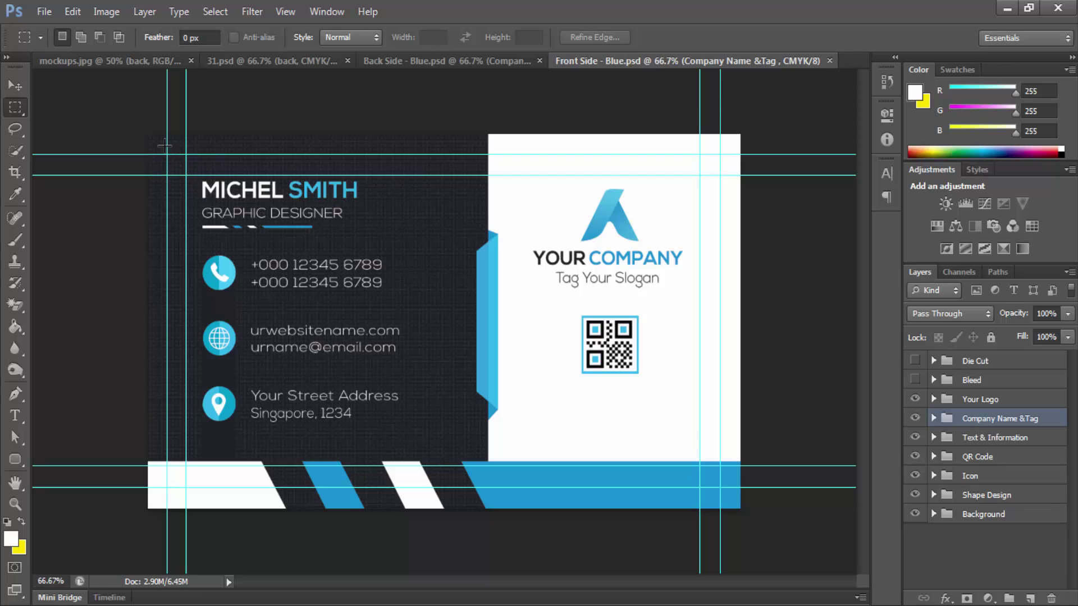
{"action": "left_click_drag", "start_coordinate": [167, 153], "coordinate": [720, 488]}
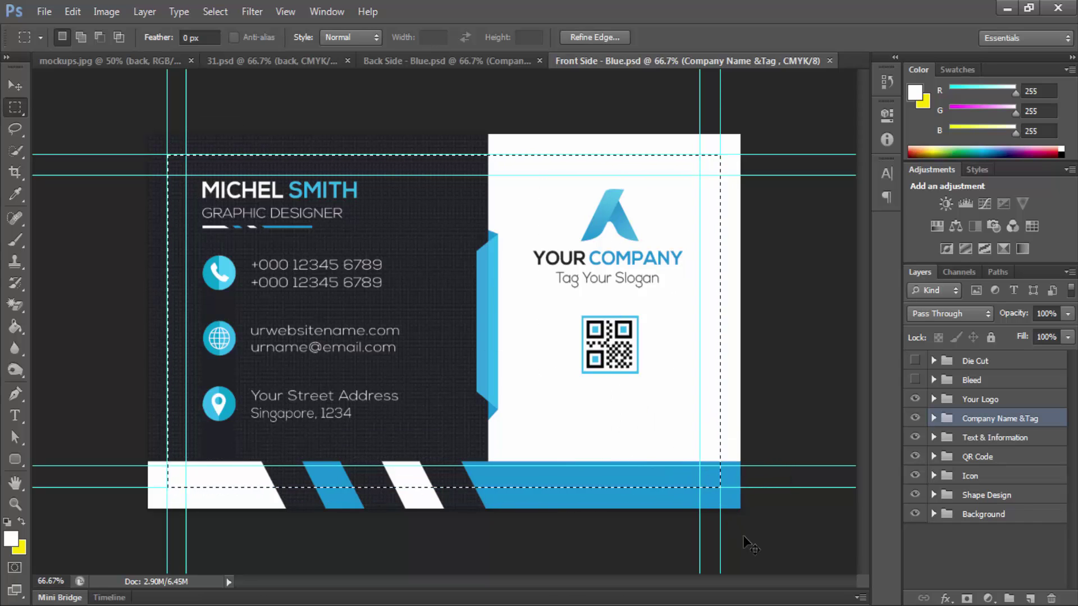
Step: Open the Front layer's Smart Object contents from mockups.jpg and paste the copied front design above Layer 1
{"action": "left_click", "coordinate": [107, 61]}
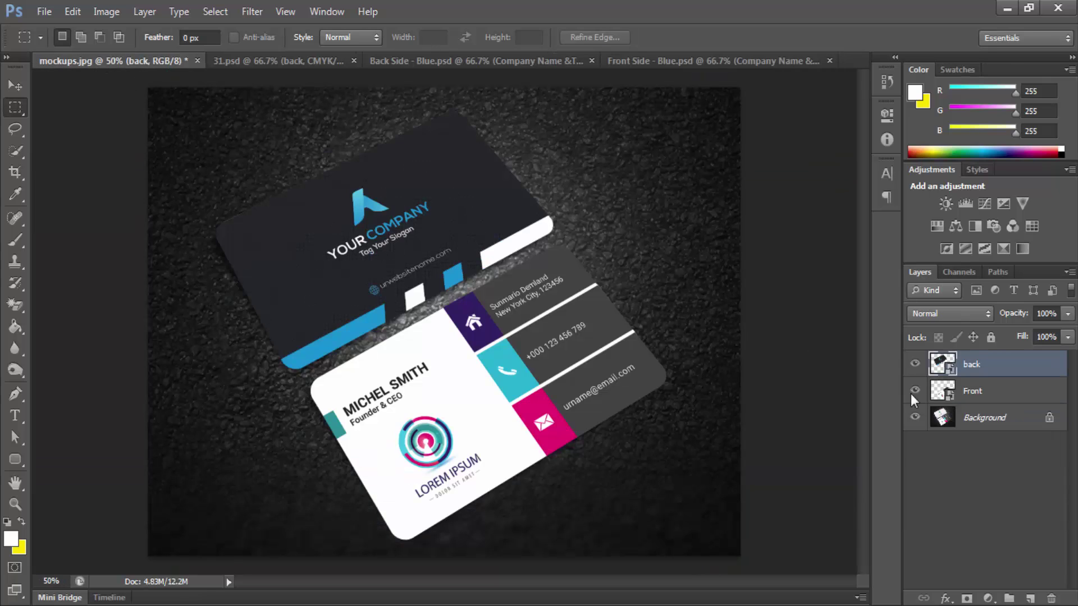
{"action": "left_click", "coordinate": [949, 393]}
{"action": "double_click", "coordinate": [951, 397]}
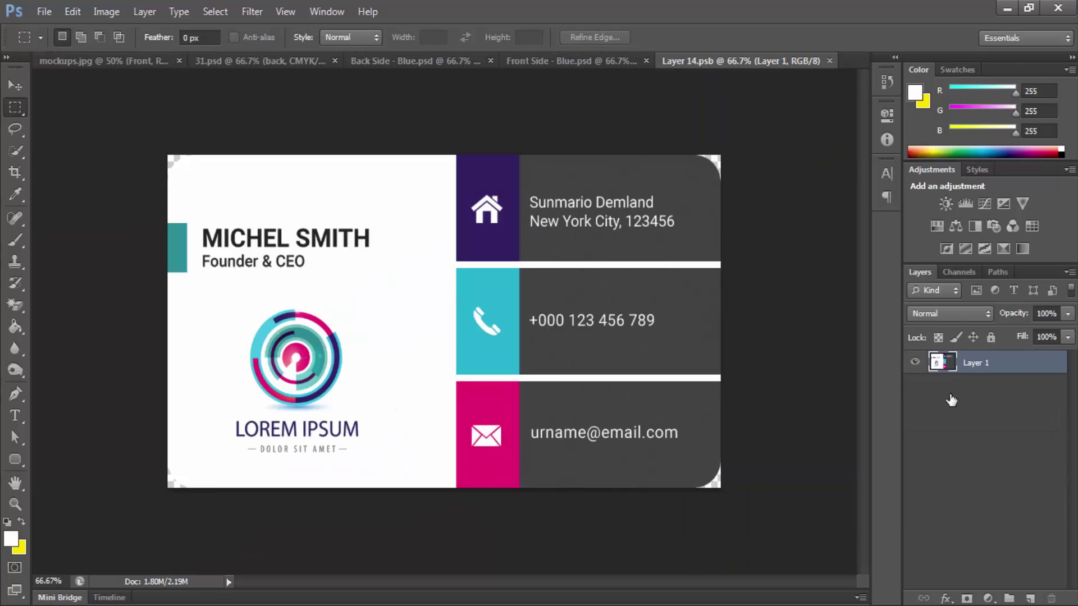
{"action": "key", "text": "ctrl+v"}
Step: Clip the pasted front design to Layer 1's rounded card shape, then save and close the Smart Object contents
{"action": "left_click", "coordinate": [986, 371], "text": "alt"}
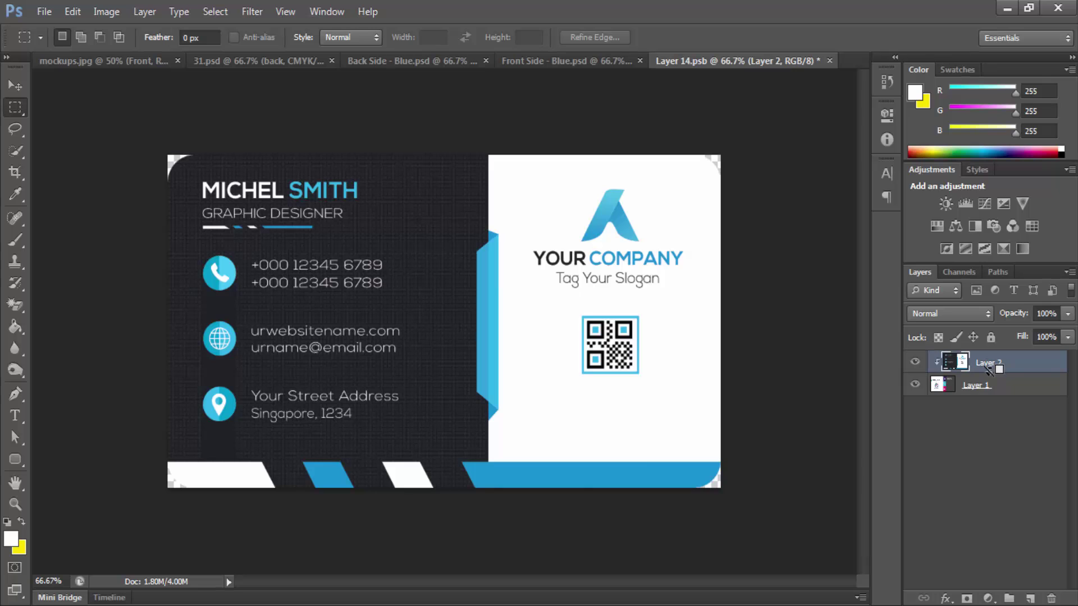
{"action": "key", "text": "ctrl+s"}
{"action": "key", "text": "ctrl+w"}
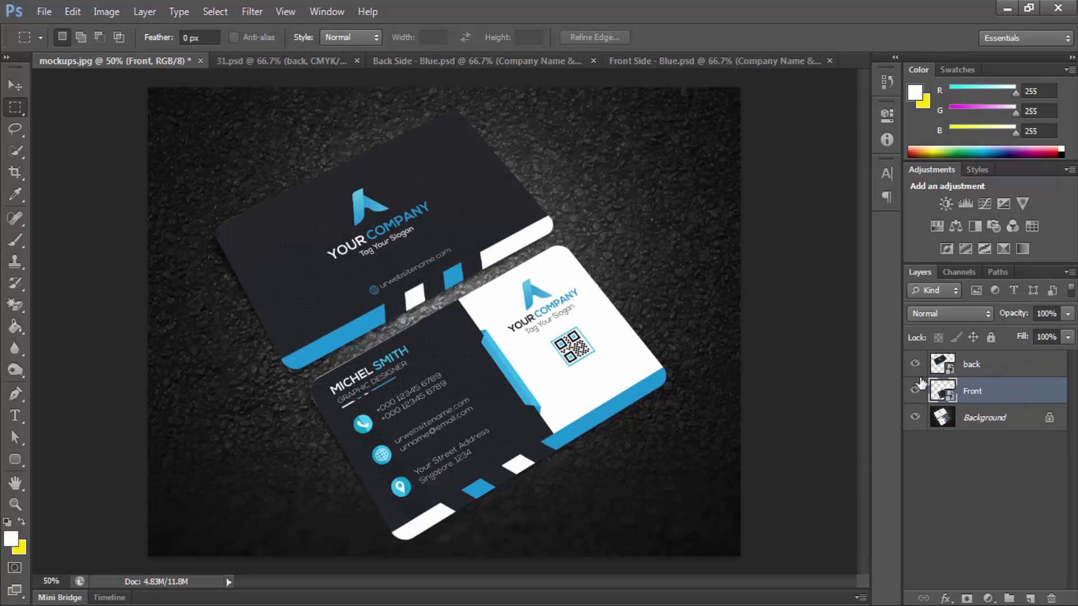
Step: Distort the Front layer by pulling its leftmost corner slightly outward to cover the lower mockup card's edge, and apply the transform
{"action": "key", "text": "ctrl+plus"}
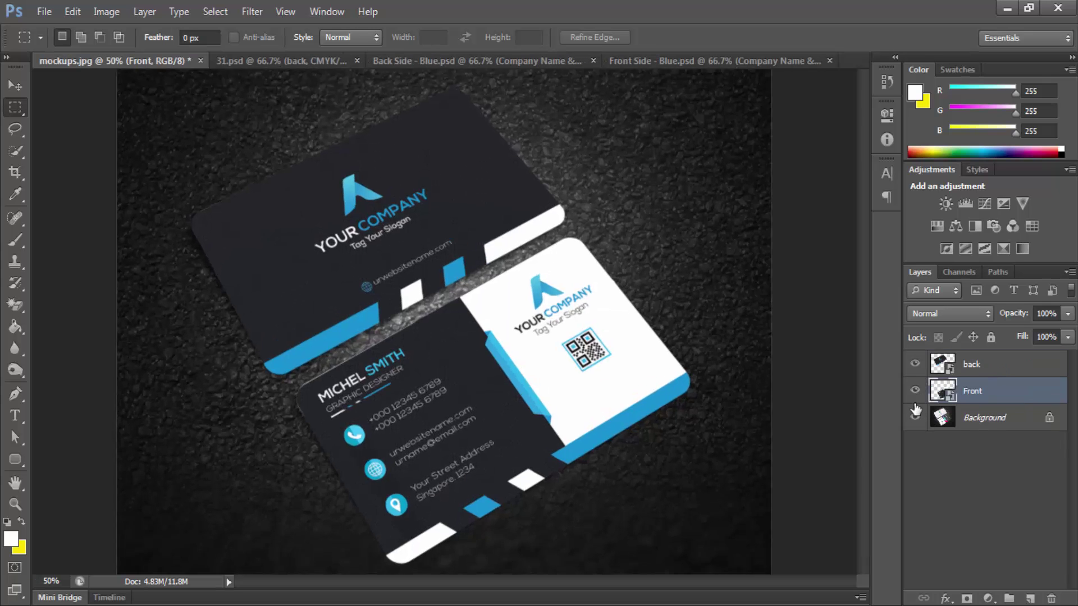
{"action": "key", "text": "ctrl+plus"}
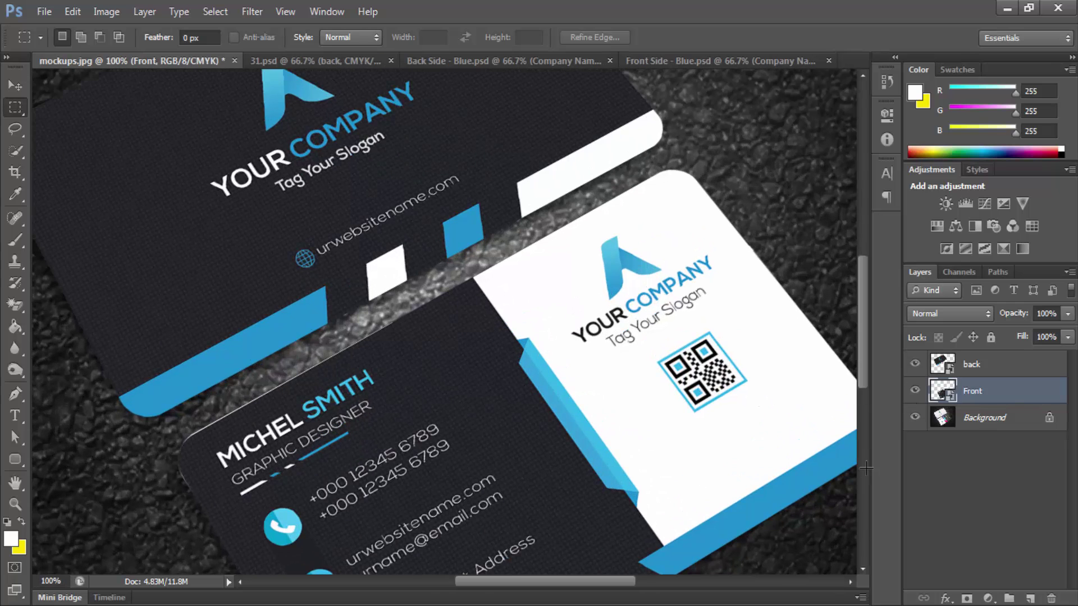
{"action": "key", "text": "ctrl+t"}
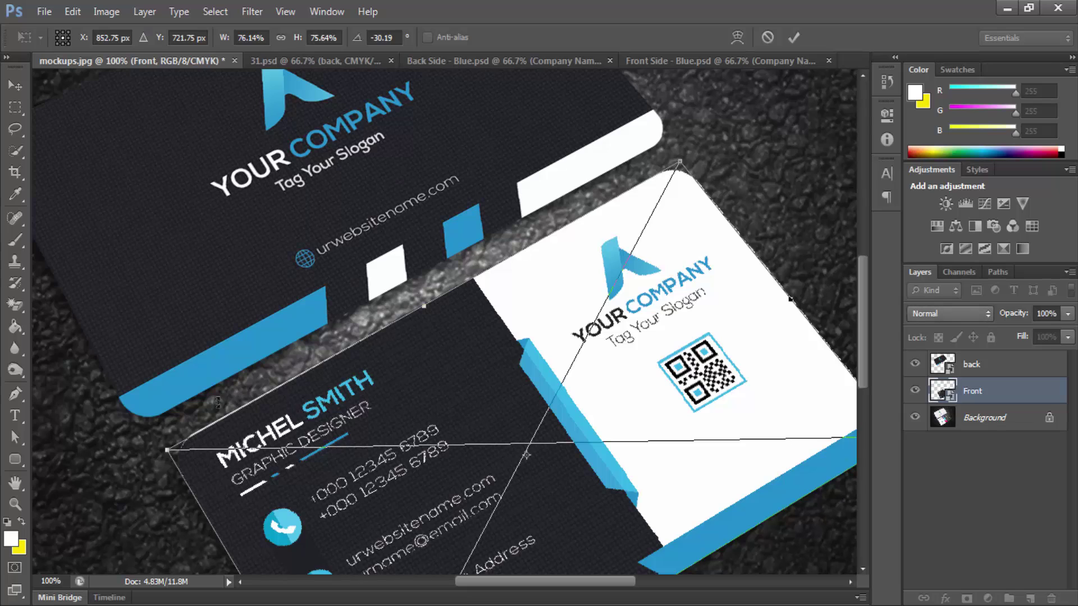
{"action": "right_click", "coordinate": [324, 416]}
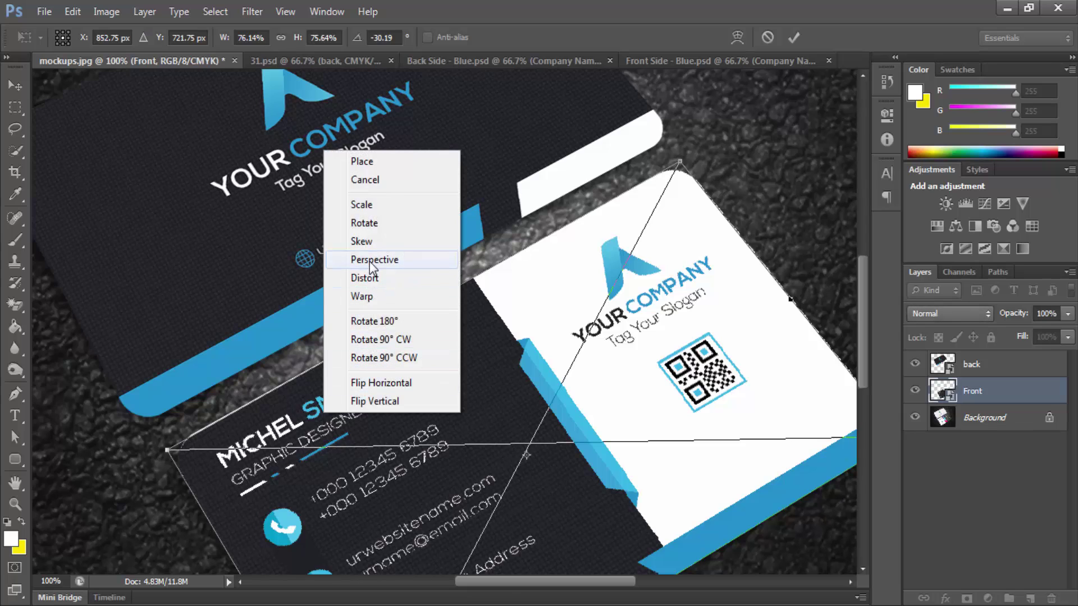
{"action": "left_click", "coordinate": [371, 280]}
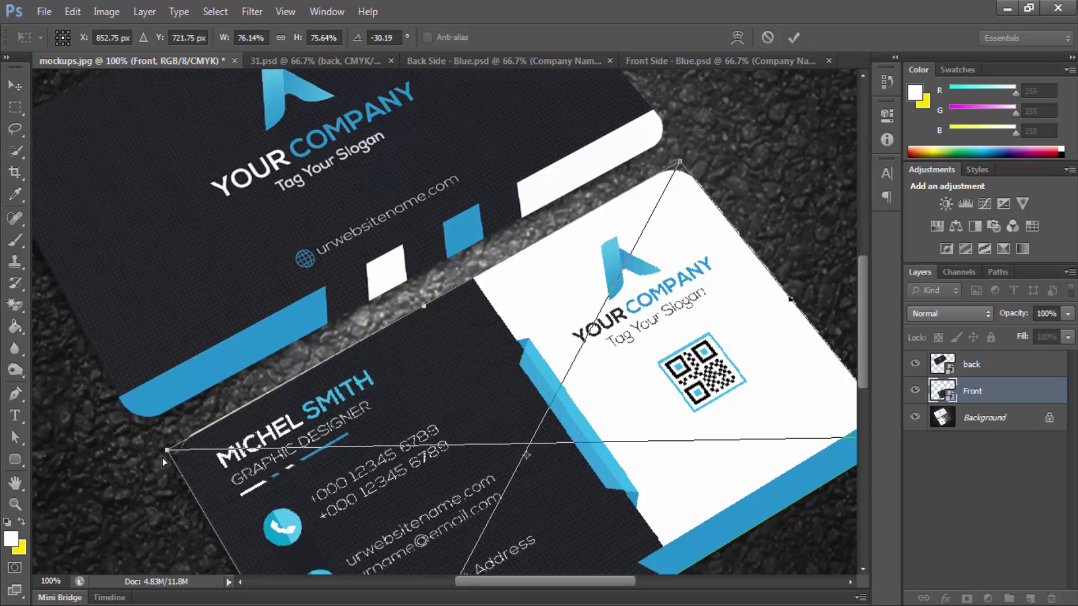
{"action": "left_click_drag", "start_coordinate": [164, 451], "coordinate": [163, 447]}
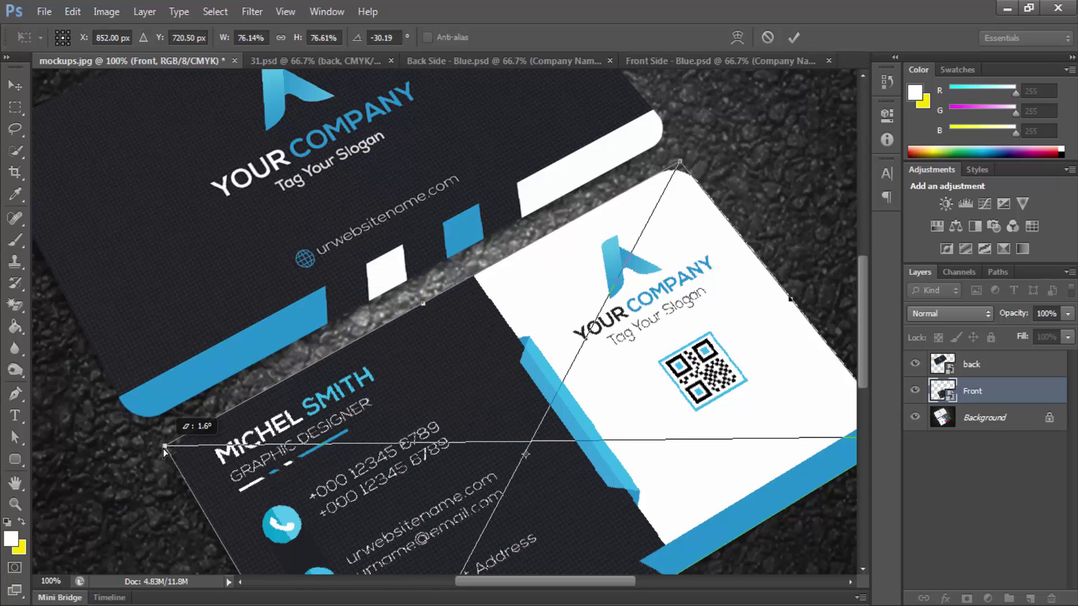
{"action": "key", "text": "ctrl+minus"}
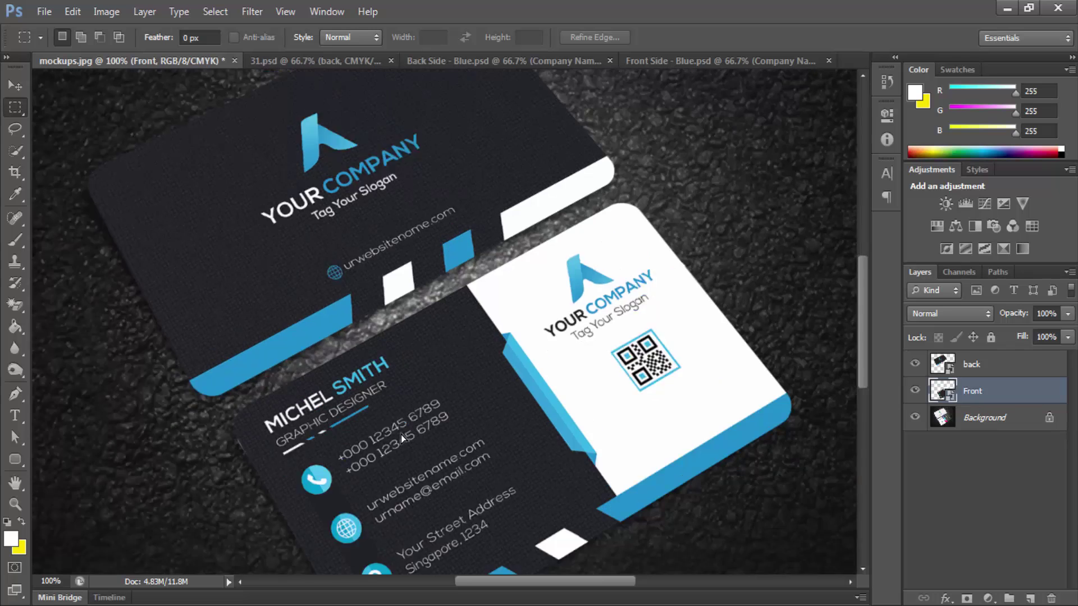
Step: Distort the Front layer again, moving its leftmost corner slightly farther out past the lower card's edge, and apply the transform
{"action": "key", "text": "ctrl+plus"}
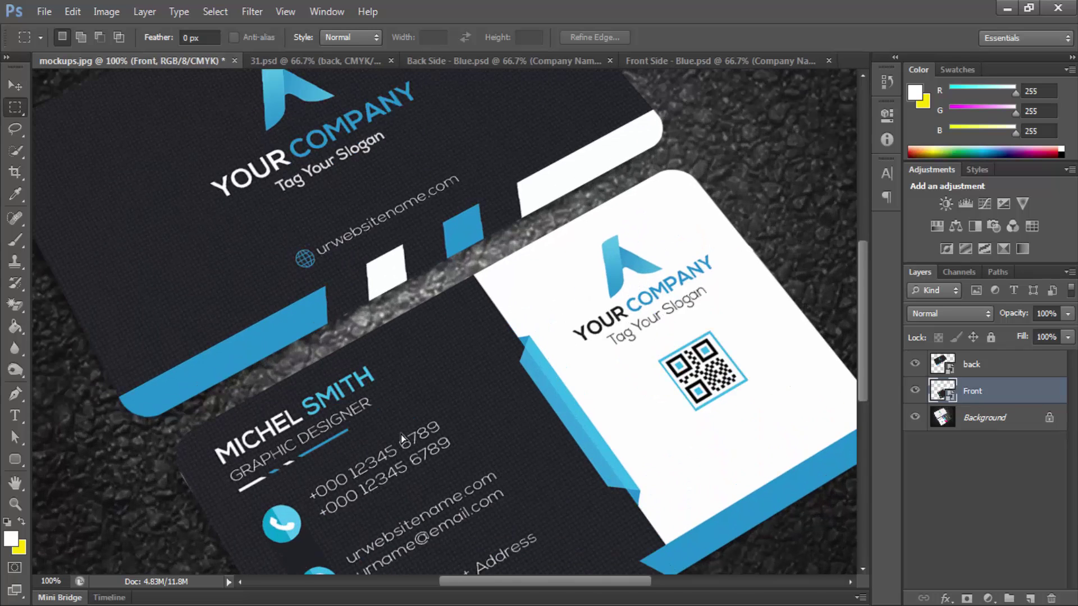
{"action": "key", "text": "ctrl+t"}
{"action": "right_click", "coordinate": [374, 436]}
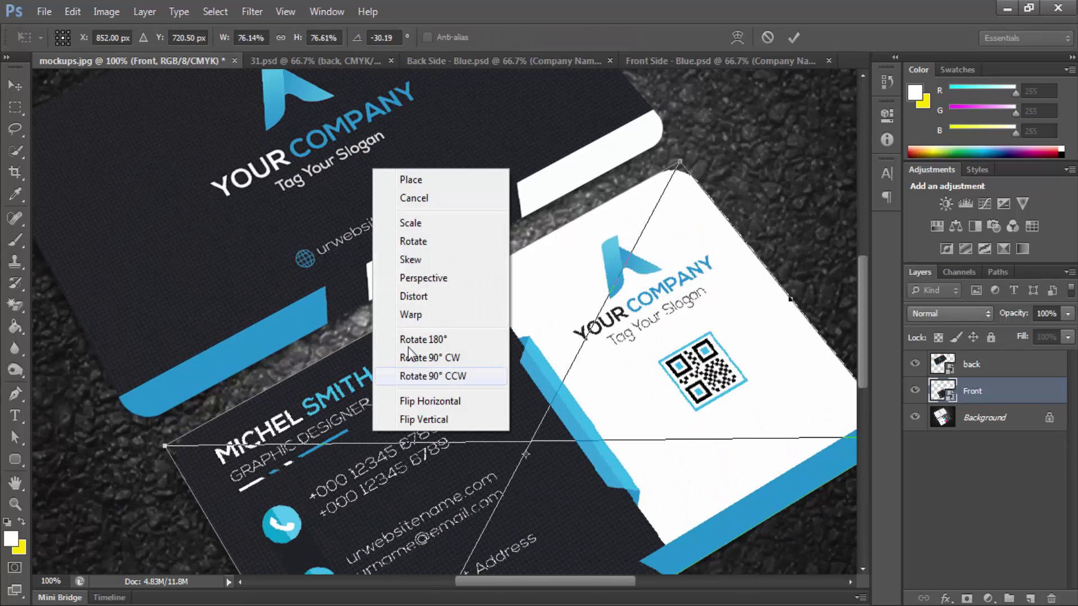
{"action": "left_click", "coordinate": [415, 296]}
{"action": "left_click_drag", "start_coordinate": [160, 446], "coordinate": [160, 448]}
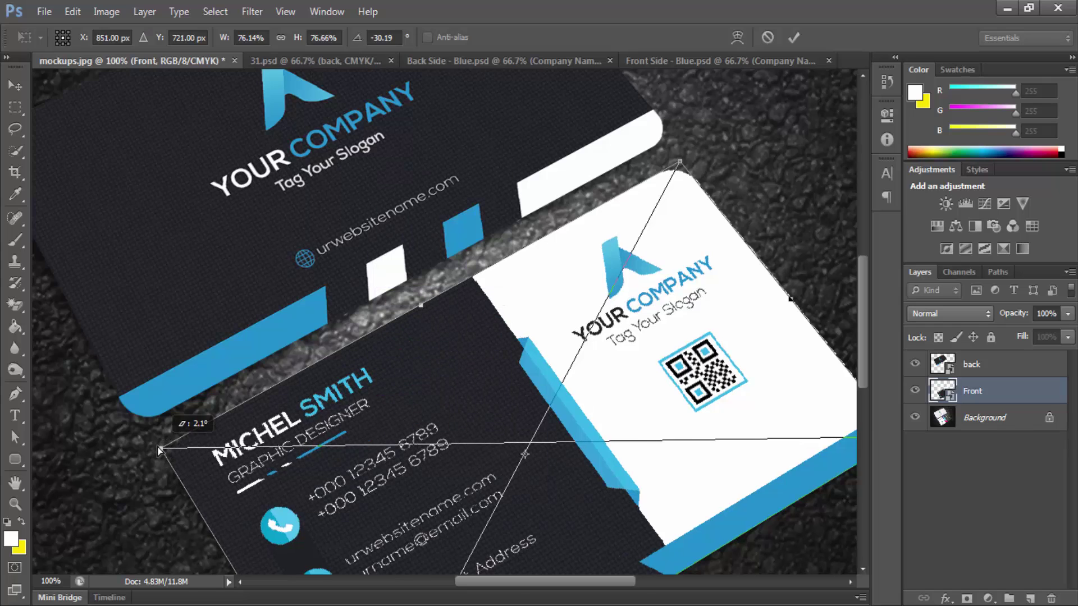
{"action": "key", "text": "Return"}
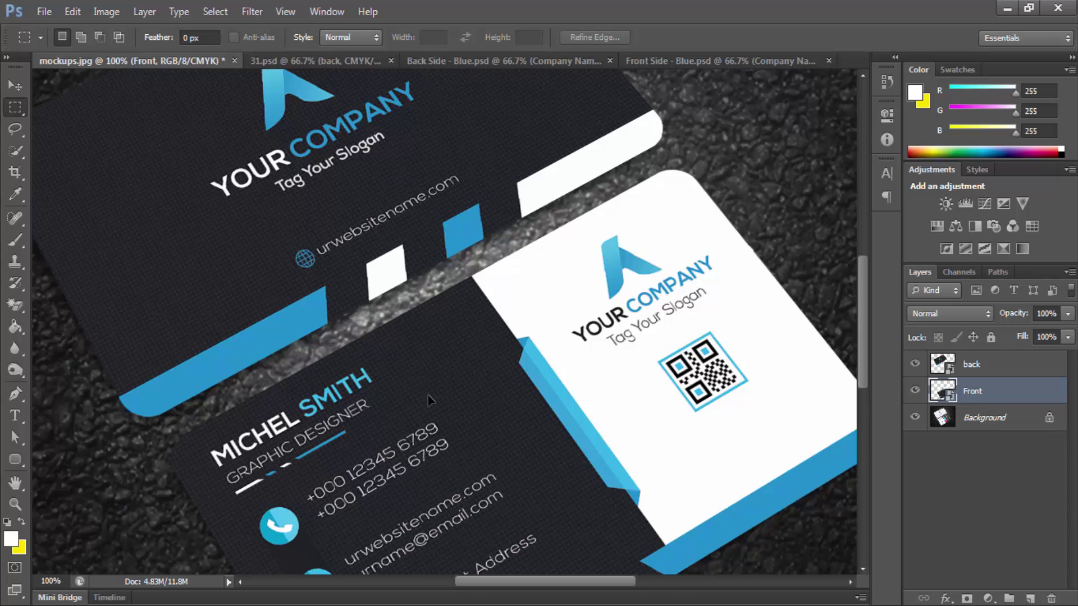
{"action": "key", "text": "ctrl+minus"}
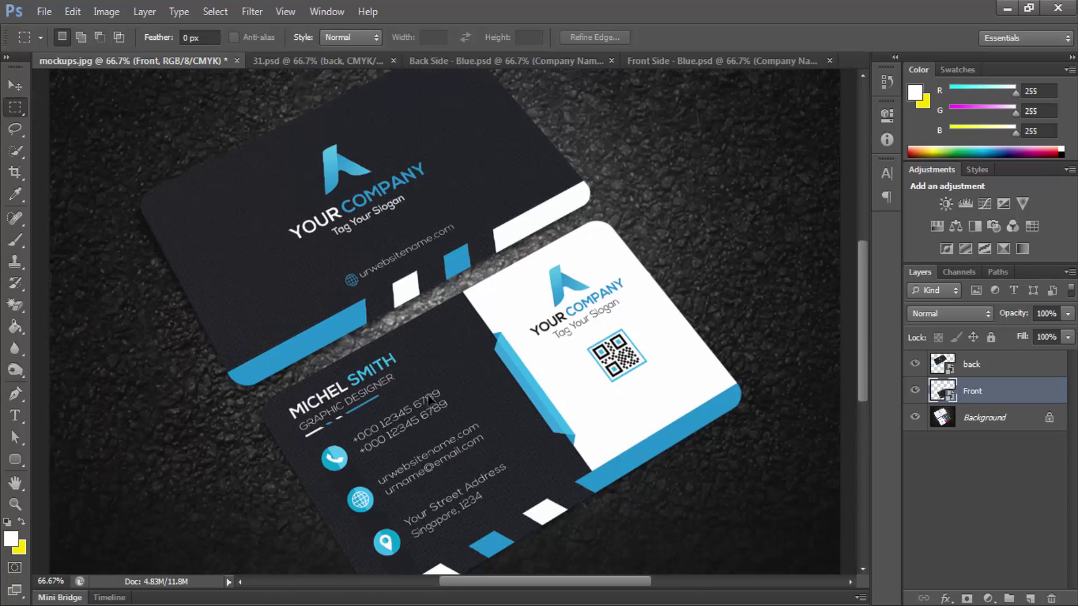
{"action": "key", "text": "ctrl+minus"}
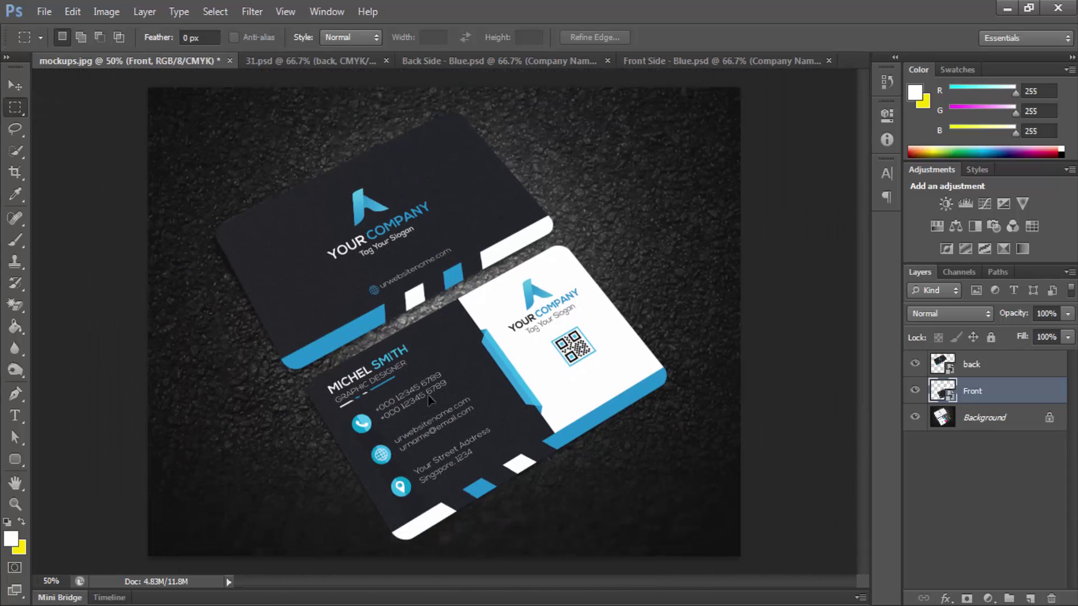
Step: Hide and show the Front, back and Background layers one after another to check each layer's part of the mockup
{"action": "left_click", "coordinate": [915, 391]}
{"action": "left_click", "coordinate": [915, 390]}
{"action": "left_click", "coordinate": [916, 363]}
{"action": "left_click", "coordinate": [916, 363]}
{"action": "left_click", "coordinate": [916, 418]}
{"action": "left_click", "coordinate": [915, 419]}
Step: Switch to the desktop and open the original mockups.jpg to compare it with the edited mockup
{"action": "left_click", "coordinate": [1007, 7]}
{"action": "left_click", "coordinate": [1066, 7]}
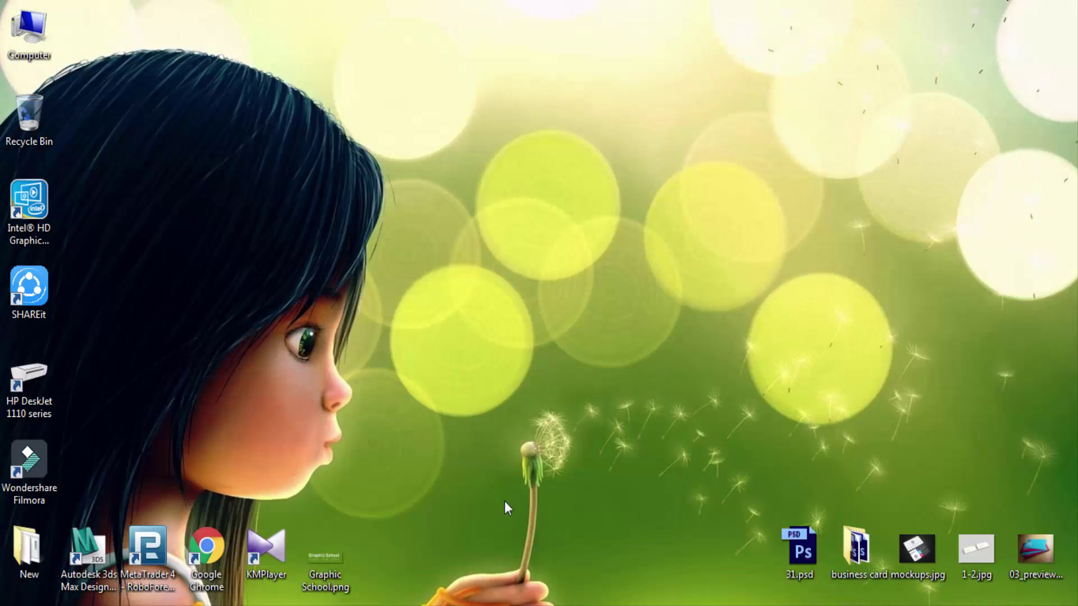
{"action": "double_click", "coordinate": [917, 549]}
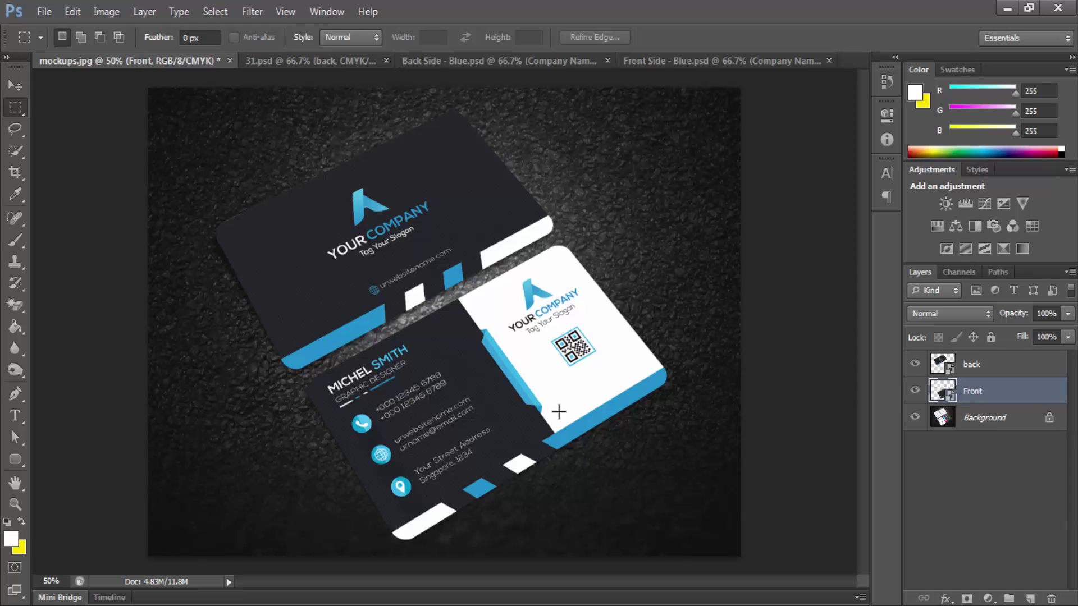
Step: Convert the locked Background into a regular layer named Layer 0
{"action": "left_click", "coordinate": [986, 426]}
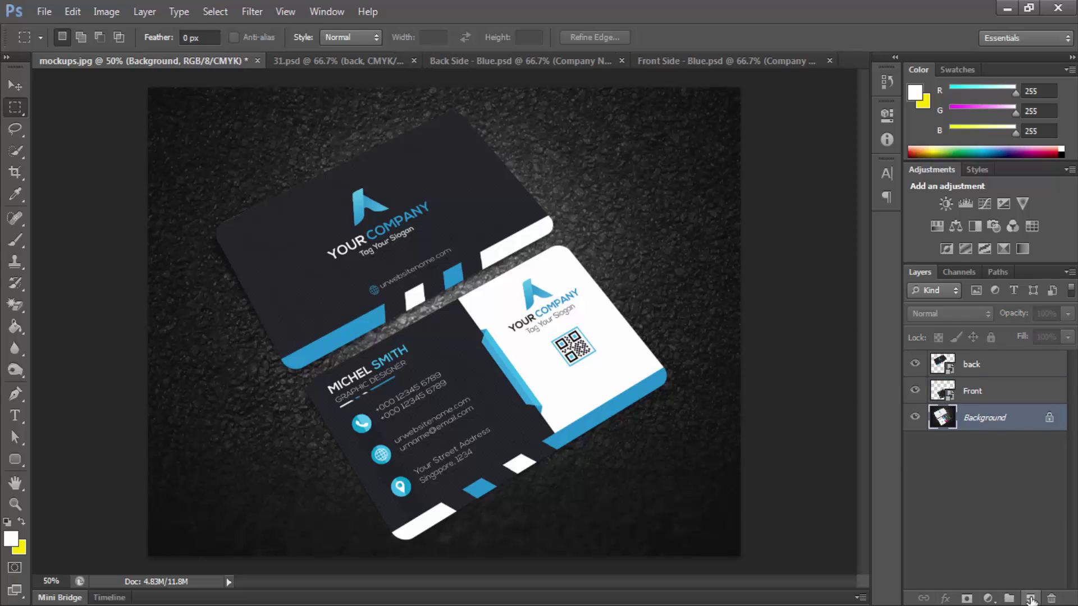
{"action": "double_click", "coordinate": [998, 418]}
{"action": "key", "text": "Return"}
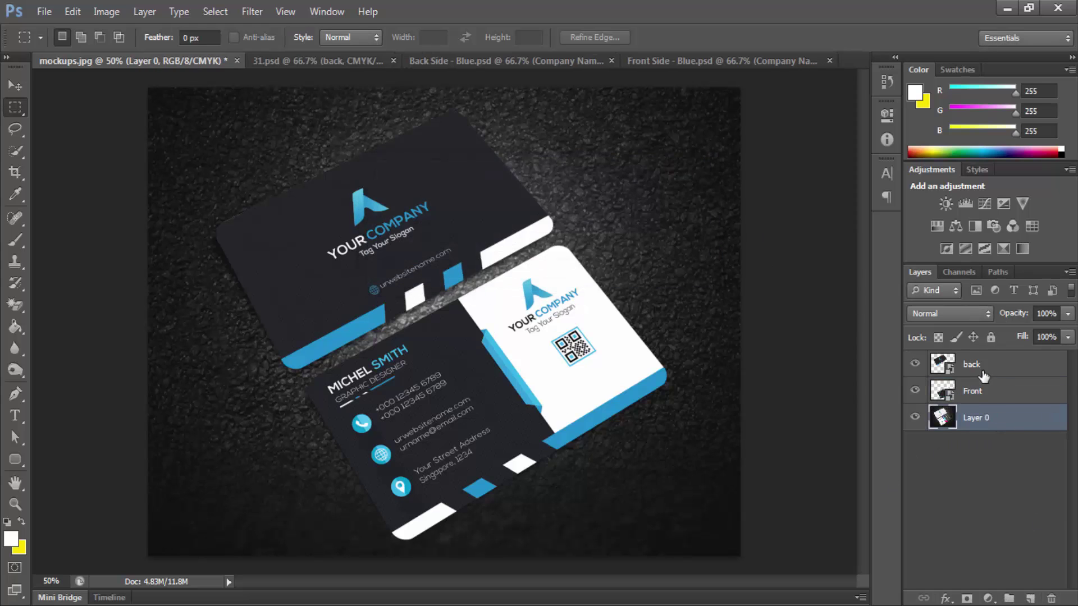
Step: Add a new layer directly above Layer 0, below both card layers, and fill it with white
{"action": "left_click", "coordinate": [1031, 599]}
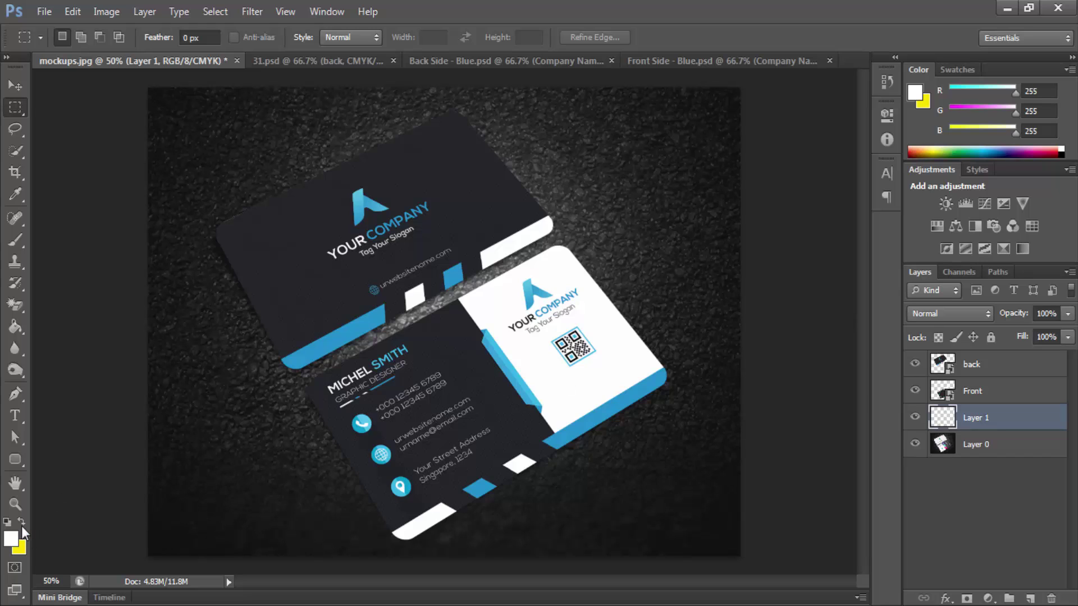
{"action": "key", "text": "ctrl+BackSpace"}
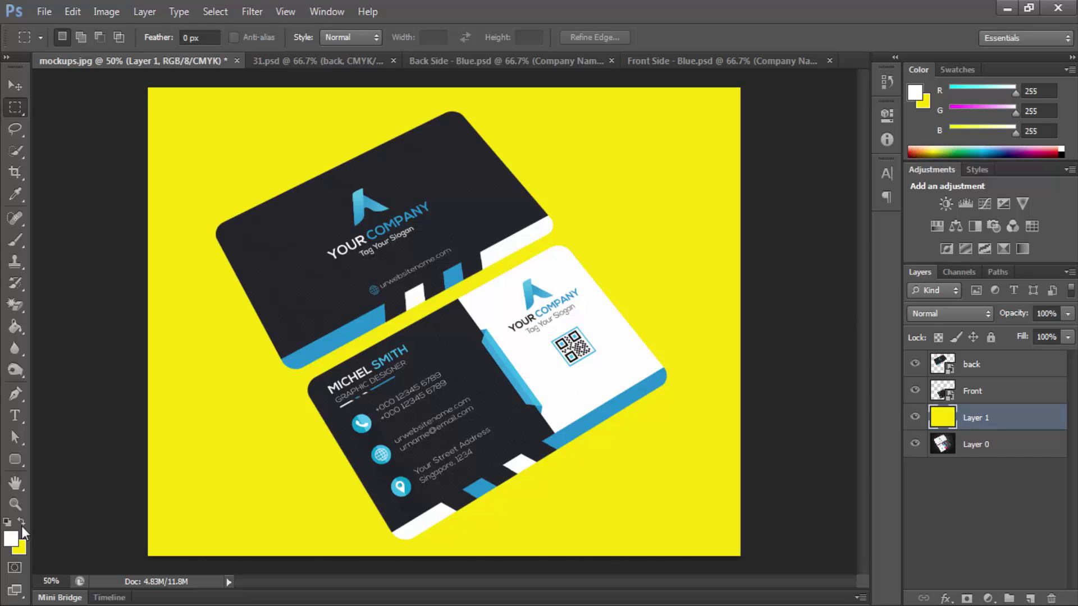
{"action": "key", "text": "alt+BackSpace"}
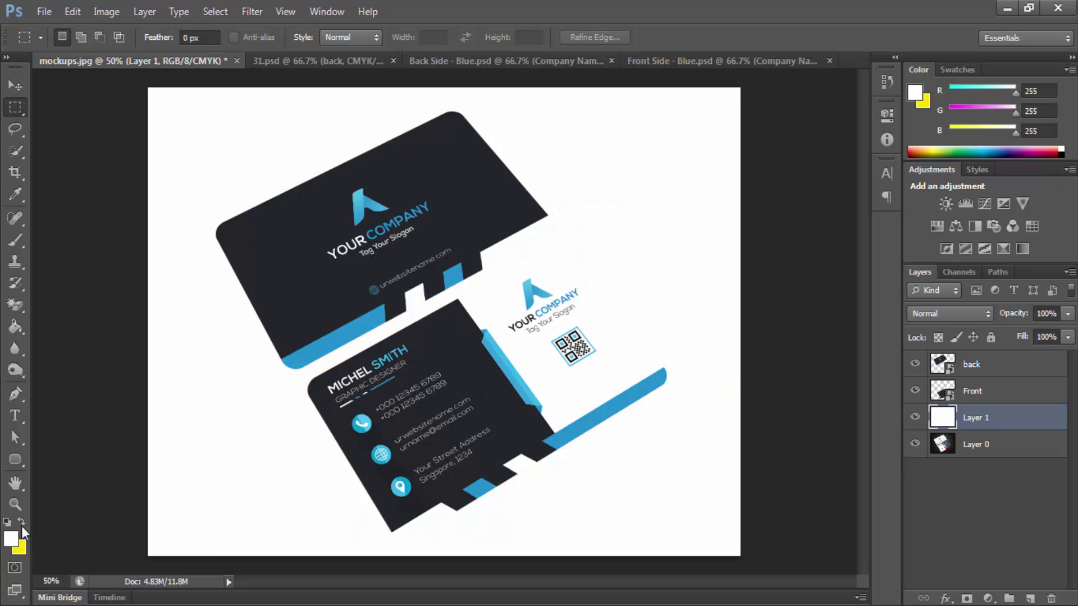
{"action": "key", "text": "ctrl+BackSpace"}
{"action": "key", "text": "alt+BackSpace"}
Step: Try slightly darker near-white shades for the foreground colour in the Color Picker and close it with white
{"action": "left_click", "coordinate": [10, 539]}
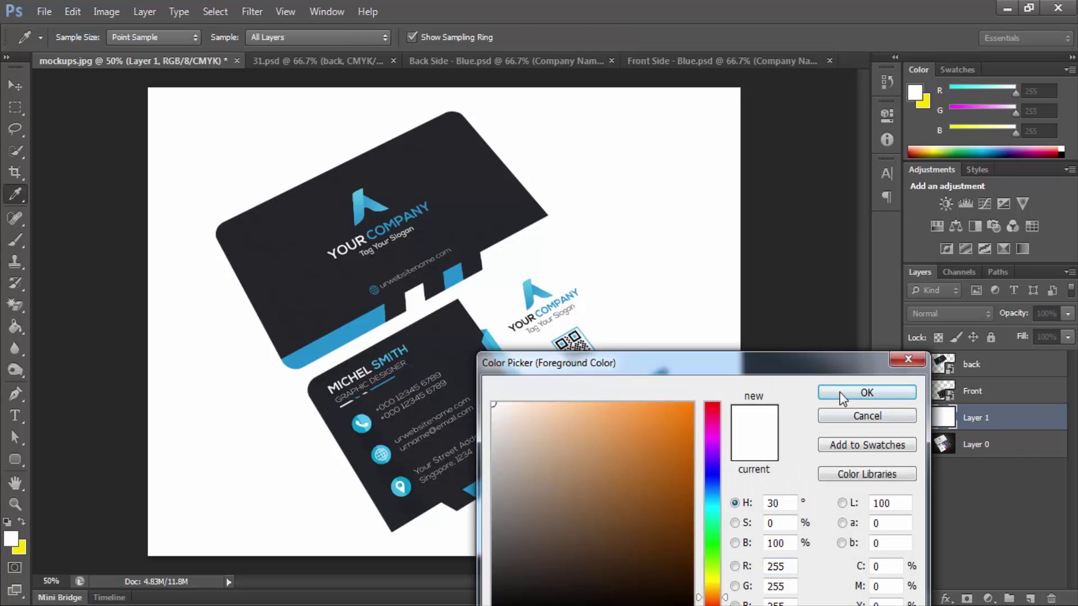
{"action": "left_click", "coordinate": [494, 412]}
{"action": "left_click", "coordinate": [491, 407]}
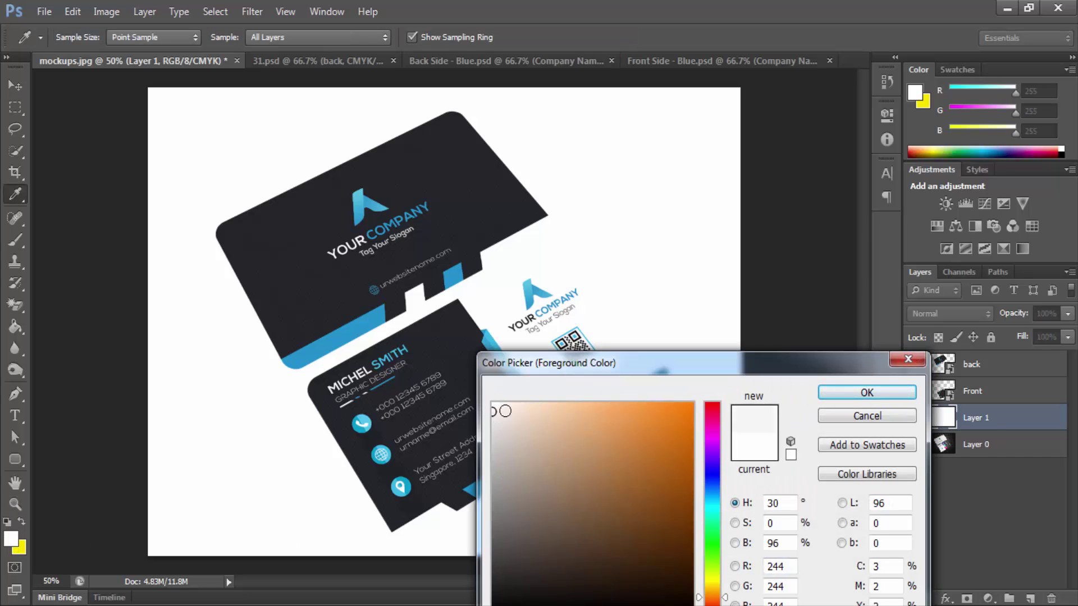
{"action": "left_click", "coordinate": [865, 392]}
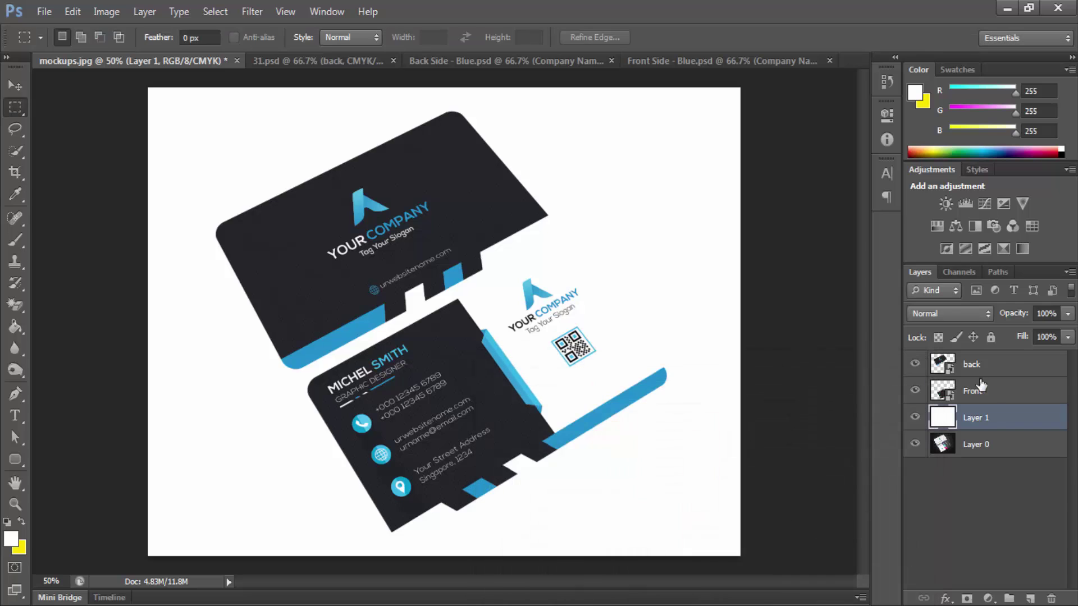
Step: Hide and show the white Layer 1 to compare the plain backdrop with the original textured one
{"action": "right_click", "coordinate": [994, 419]}
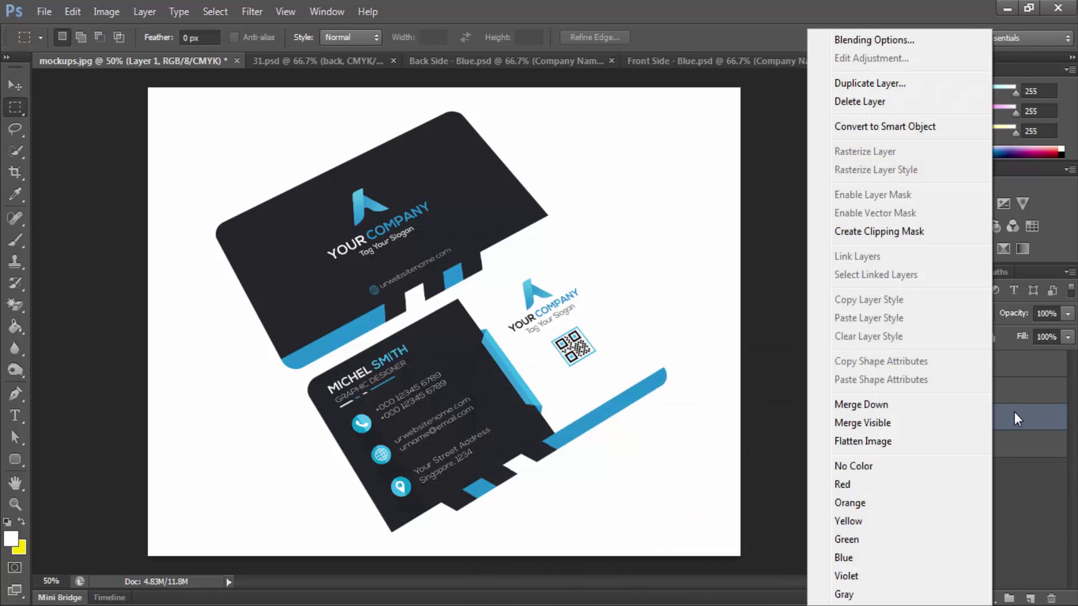
{"action": "left_click", "coordinate": [1014, 412]}
{"action": "left_click", "coordinate": [916, 418]}
{"action": "left_click", "coordinate": [915, 418]}
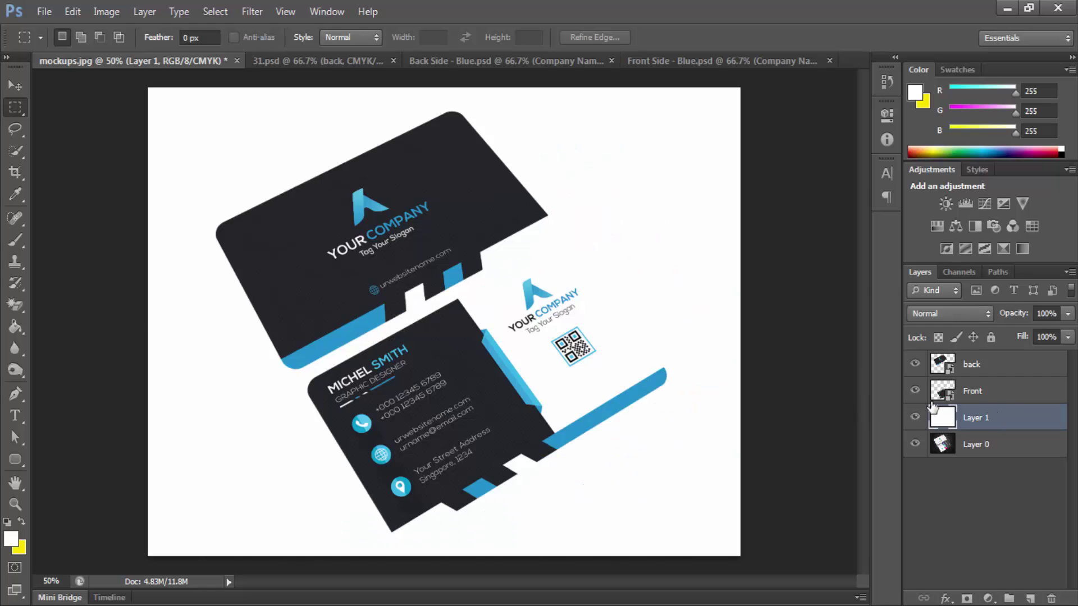
Step: Add a Drop Shadow effect to the Front layer with a size of 24 px and a spread of 8%
{"action": "left_click", "coordinate": [1002, 391]}
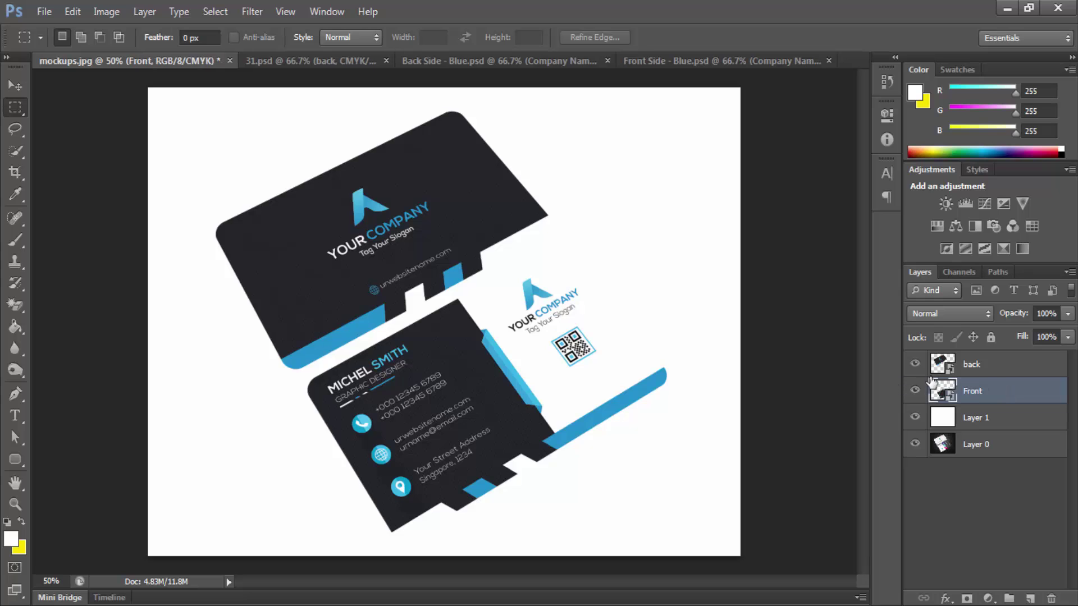
{"action": "left_click", "coordinate": [995, 366]}
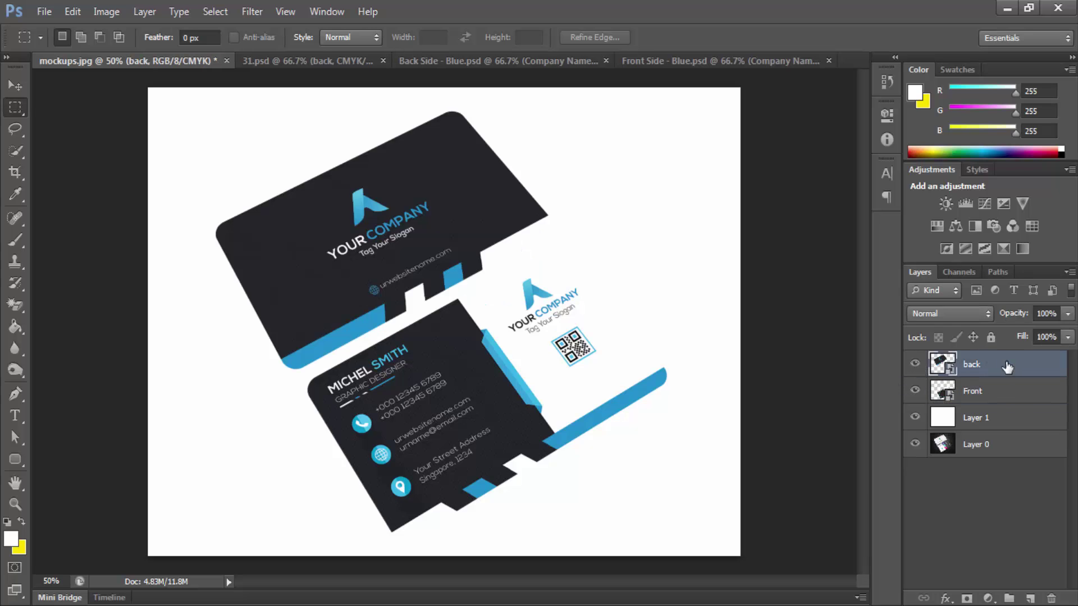
{"action": "right_click", "coordinate": [995, 391]}
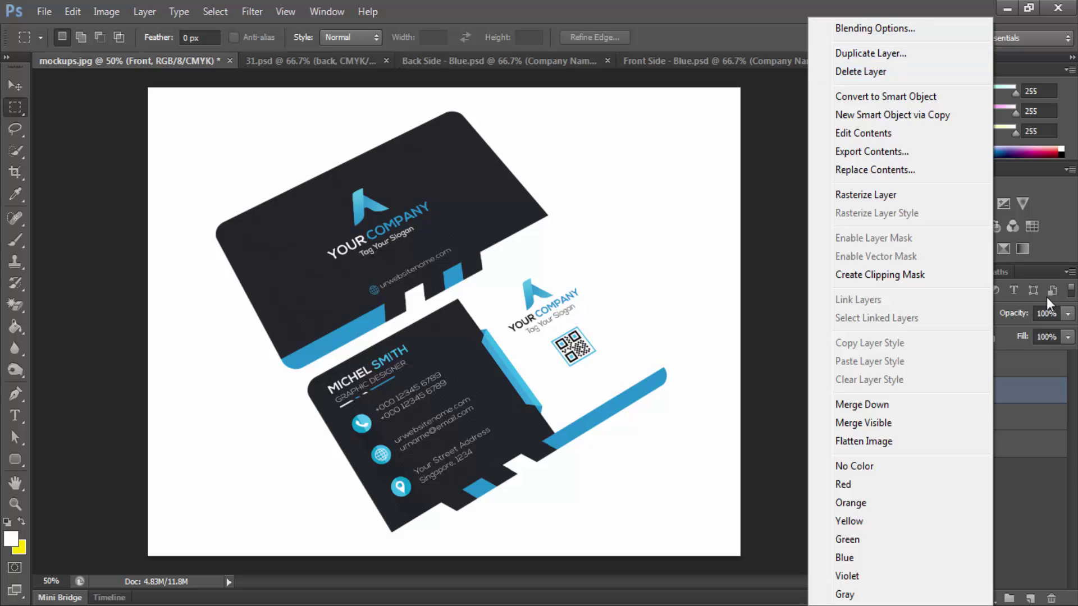
{"action": "right_click", "coordinate": [1022, 389]}
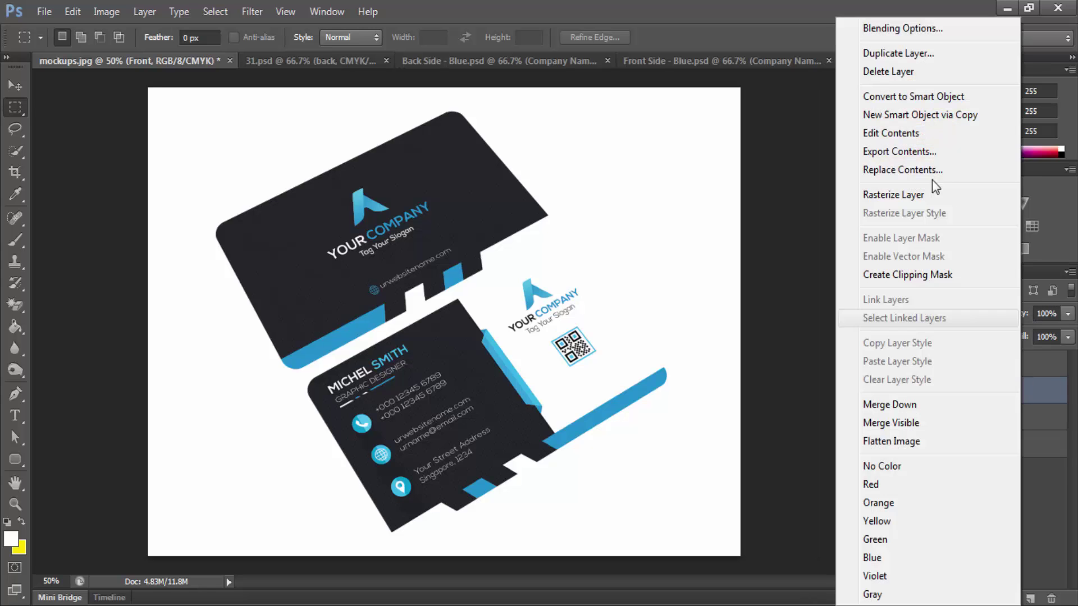
{"action": "left_click", "coordinate": [911, 29]}
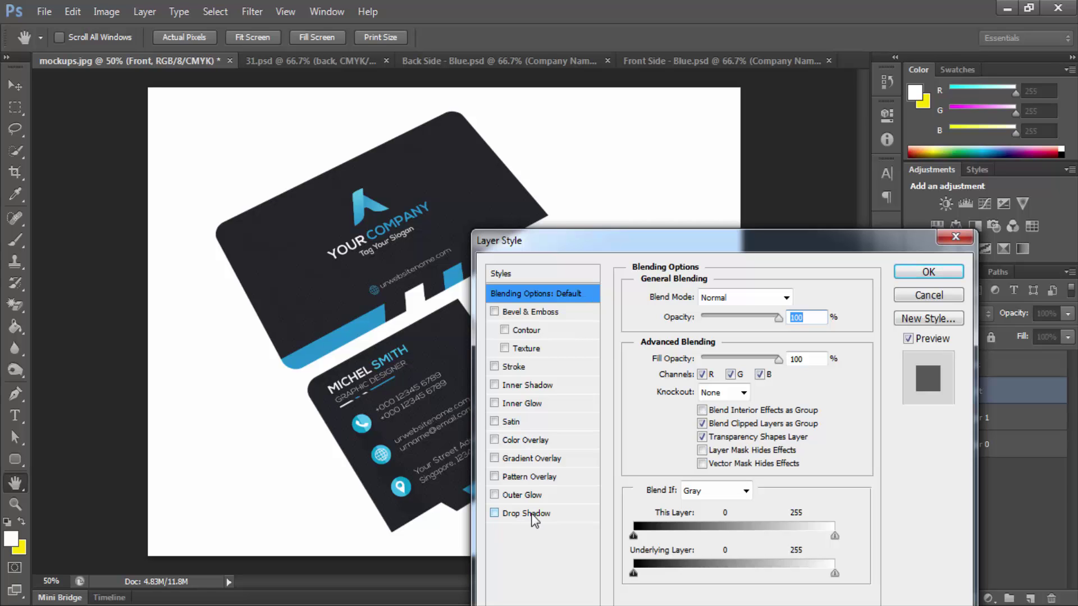
{"action": "left_click", "coordinate": [528, 513]}
{"action": "left_click_drag", "start_coordinate": [622, 240], "coordinate": [844, 130]}
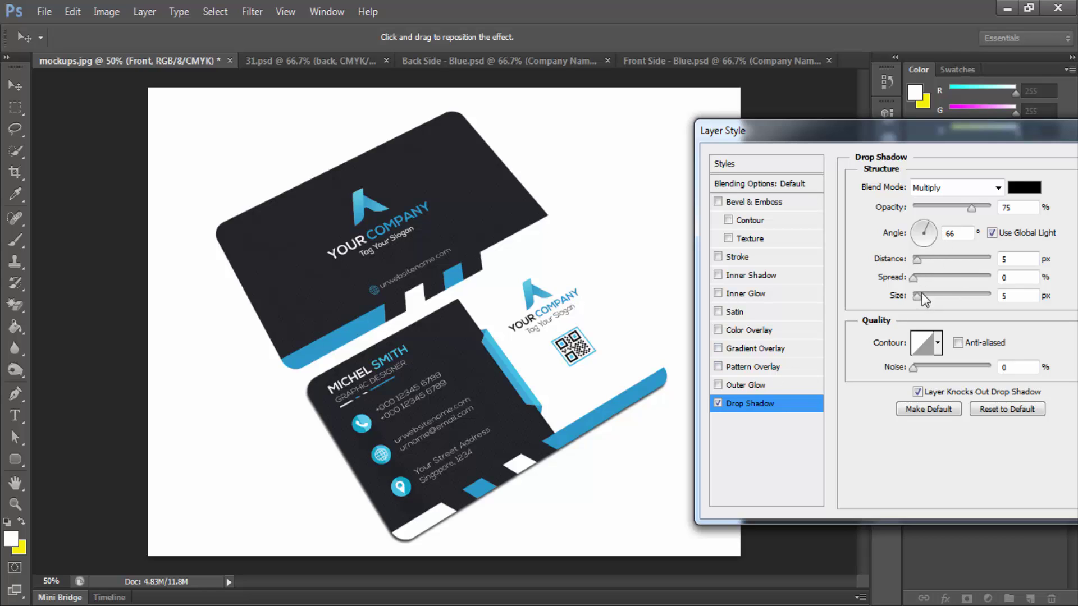
{"action": "left_click_drag", "start_coordinate": [923, 294], "coordinate": [919, 278]}
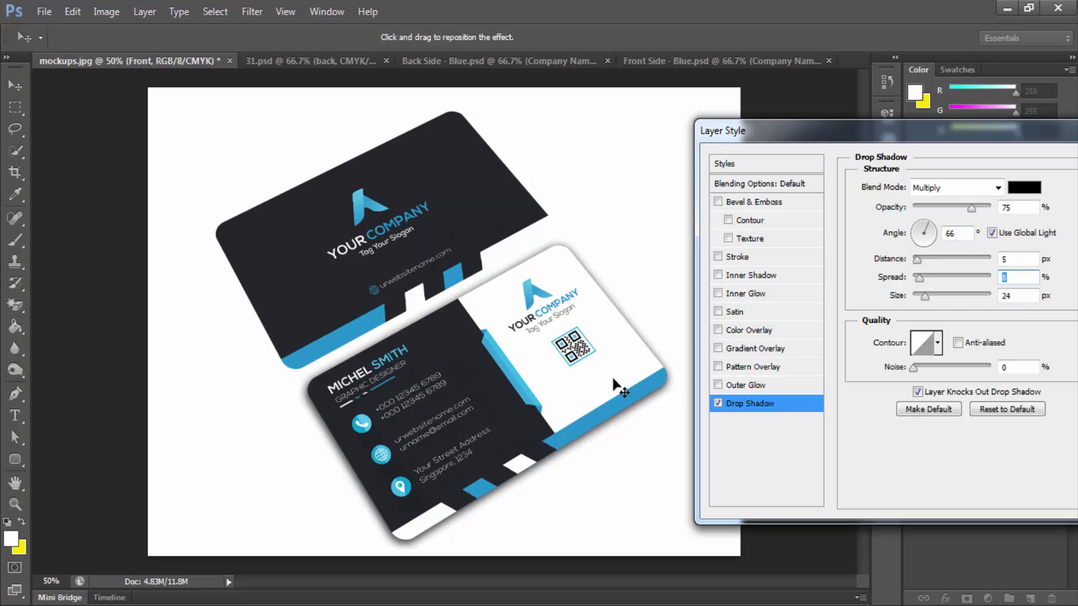
Step: Refine the Front layer's drop shadow to 65% opacity, 90° angle, 5 px distance and 6% spread, and apply the style
{"action": "left_click_drag", "start_coordinate": [614, 380], "coordinate": [612, 381]}
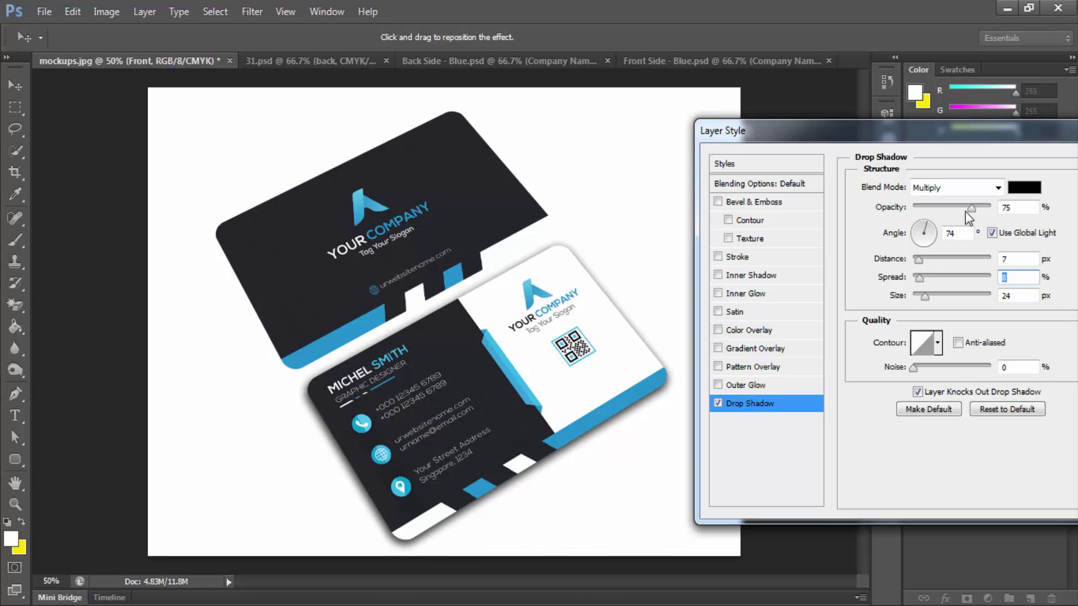
{"action": "left_click_drag", "start_coordinate": [965, 211], "coordinate": [957, 211]}
{"action": "left_click_drag", "start_coordinate": [631, 367], "coordinate": [631, 367]}
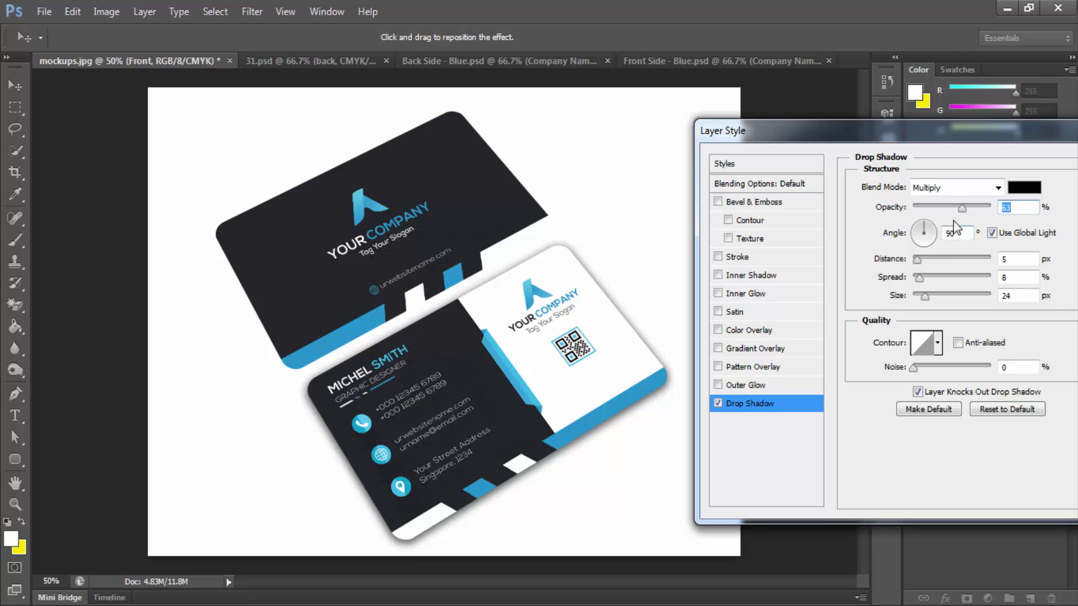
{"action": "left_click_drag", "start_coordinate": [961, 208], "coordinate": [957, 210]}
{"action": "left_click_drag", "start_coordinate": [919, 277], "coordinate": [918, 281]}
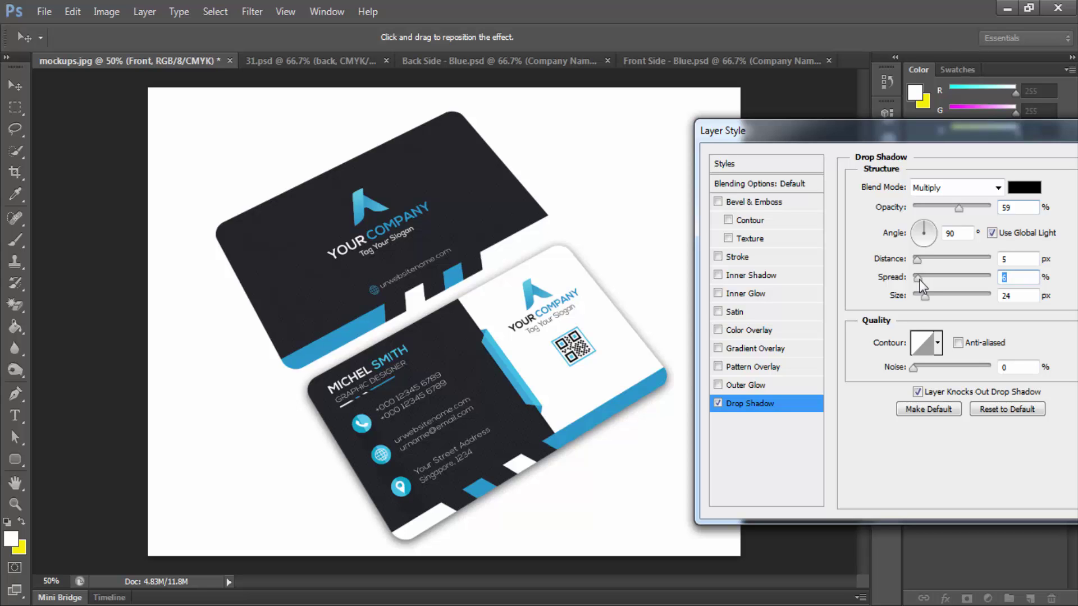
{"action": "left_click_drag", "start_coordinate": [924, 140], "coordinate": [904, 157]}
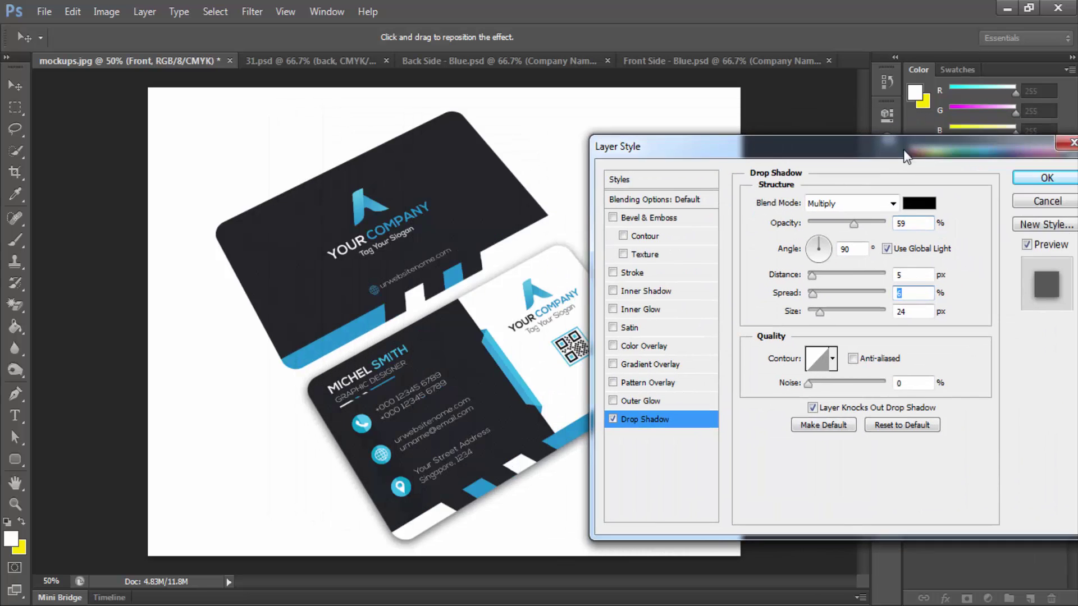
{"action": "left_click", "coordinate": [858, 224]}
{"action": "left_click_drag", "start_coordinate": [1018, 145], "coordinate": [902, 124]}
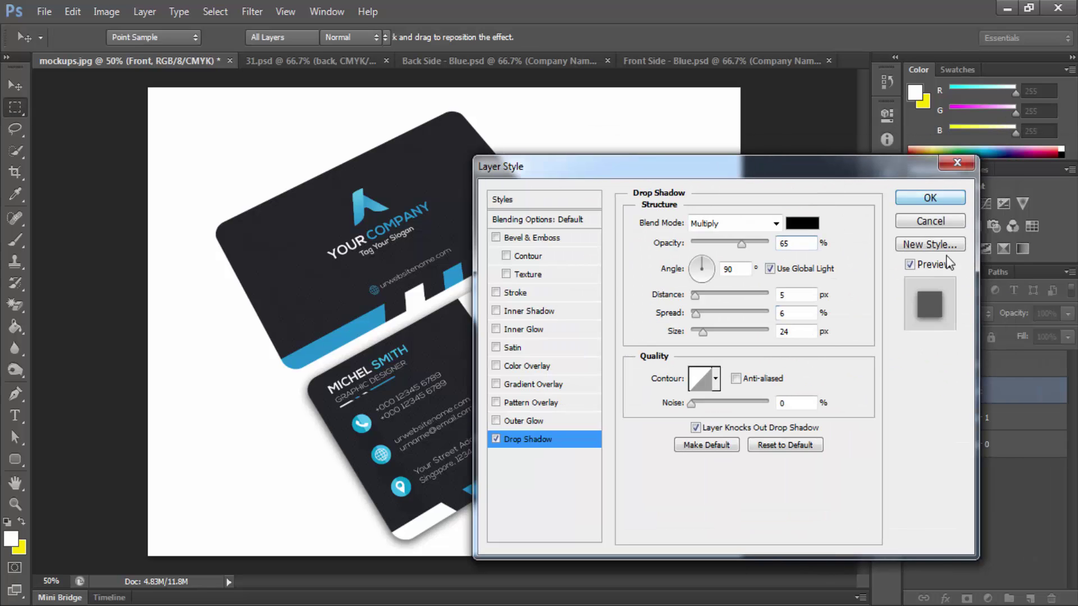
{"action": "left_click", "coordinate": [930, 198]}
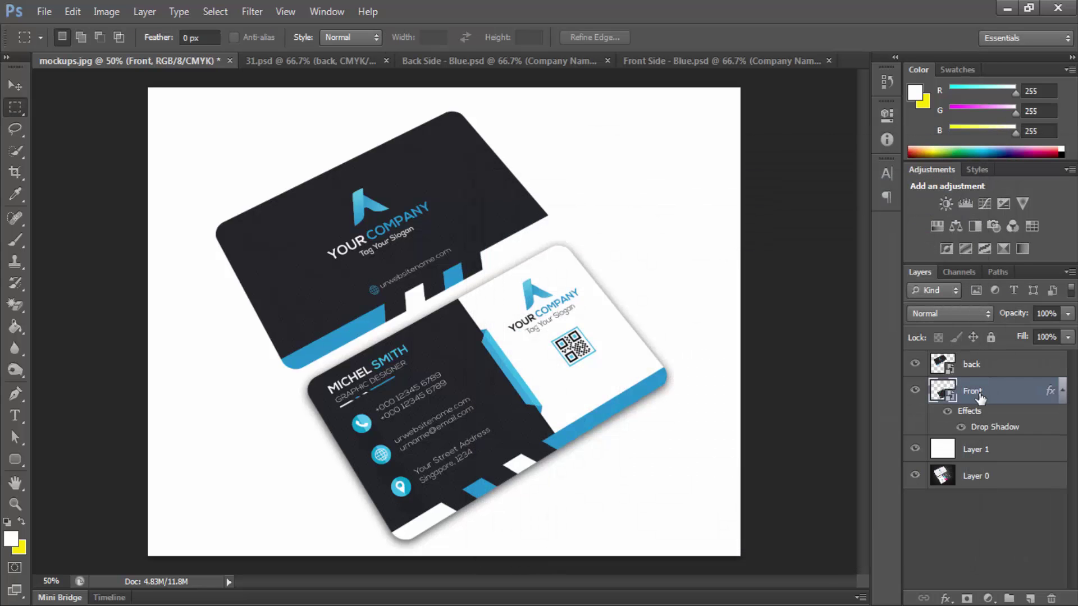
Step: Copy the Front layer's style and paste it onto the back layer
{"action": "right_click", "coordinate": [980, 396]}
{"action": "left_click", "coordinate": [1005, 389]}
{"action": "left_click", "coordinate": [985, 367]}
{"action": "left_click", "coordinate": [1022, 403]}
{"action": "right_click", "coordinate": [1009, 394]}
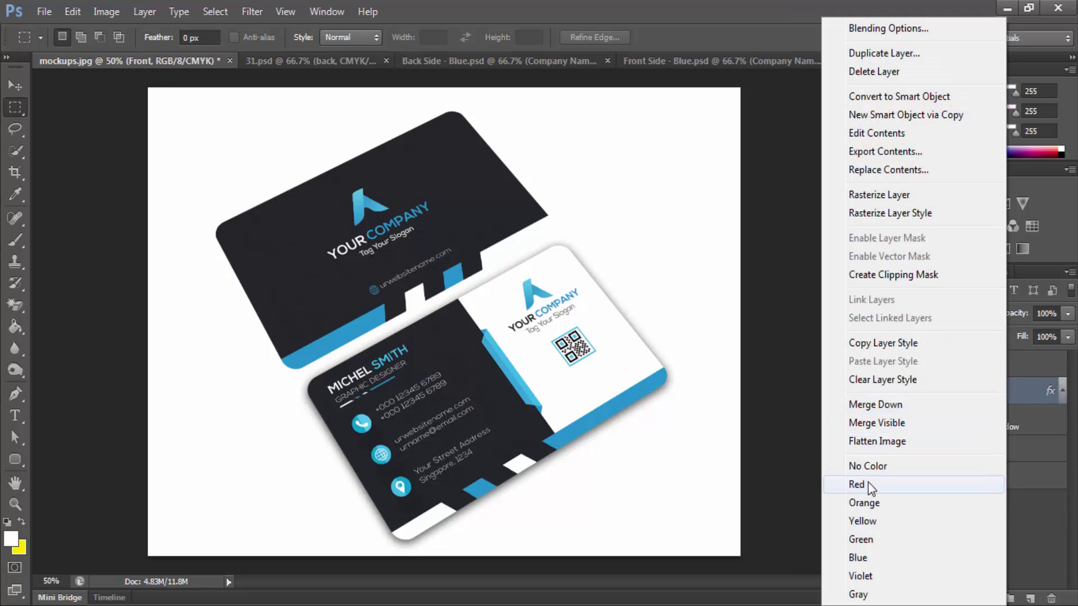
{"action": "left_click", "coordinate": [878, 344]}
{"action": "left_click", "coordinate": [1005, 368]}
{"action": "right_click", "coordinate": [1009, 371]}
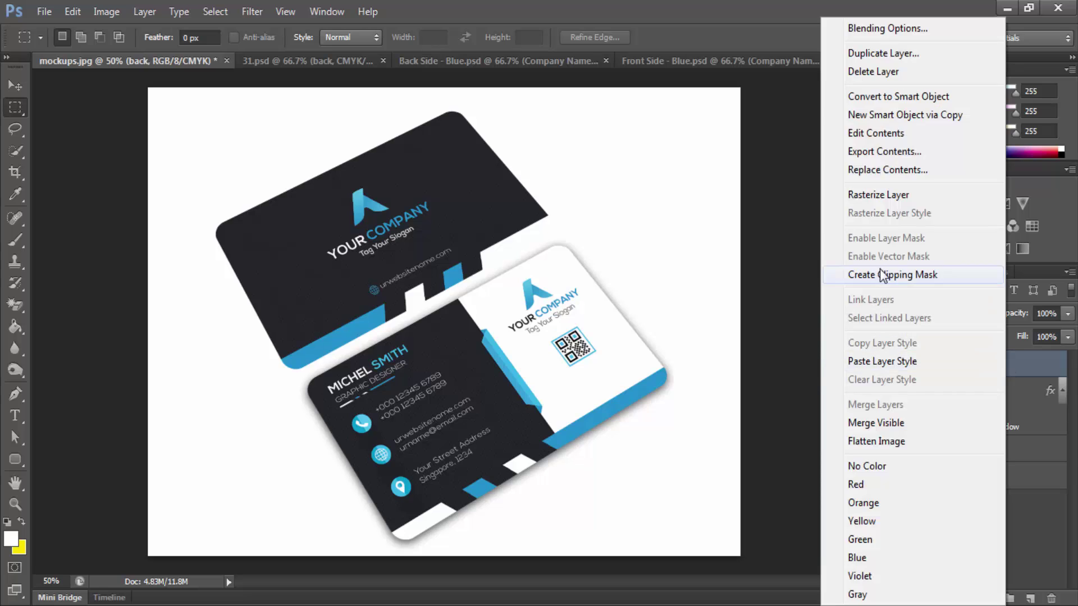
{"action": "left_click", "coordinate": [897, 362]}
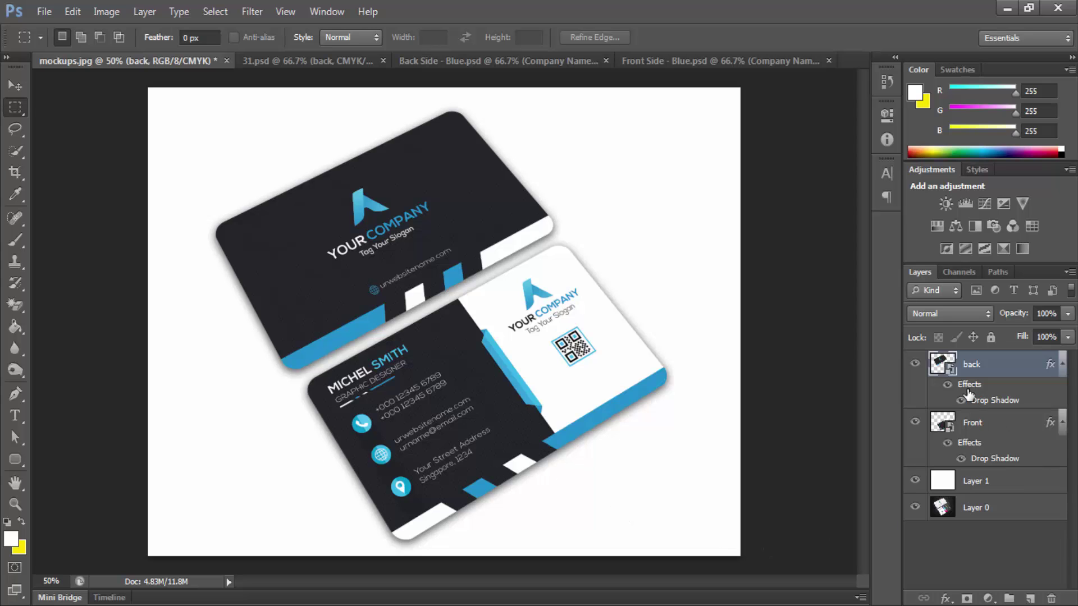
Step: Add a Gradient Overlay effect to Layer 1 through its blending options
{"action": "left_click", "coordinate": [989, 482]}
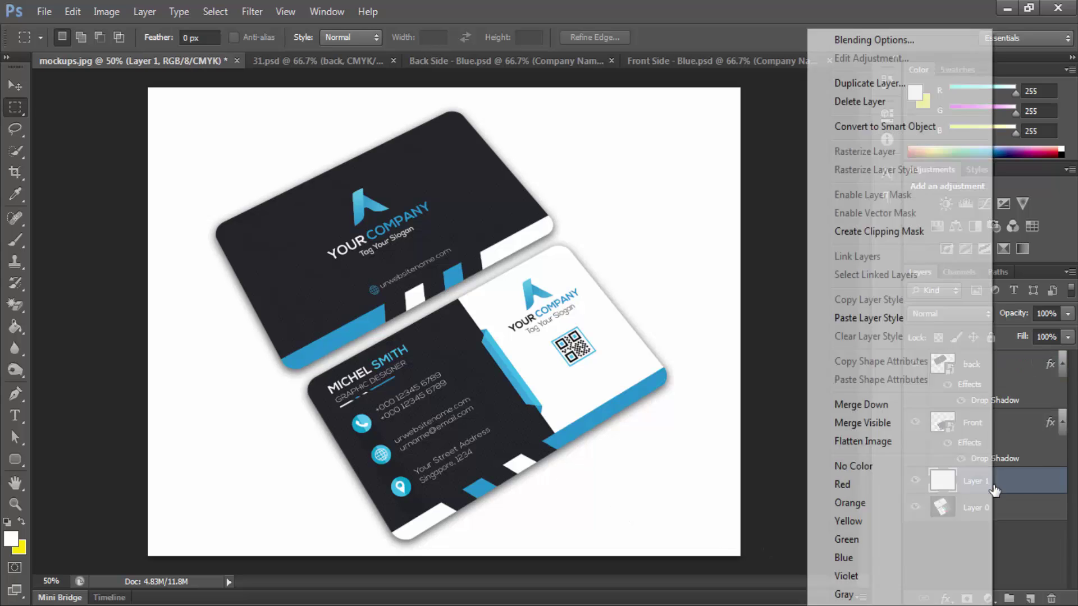
{"action": "right_click", "coordinate": [990, 483]}
{"action": "left_click", "coordinate": [859, 40]}
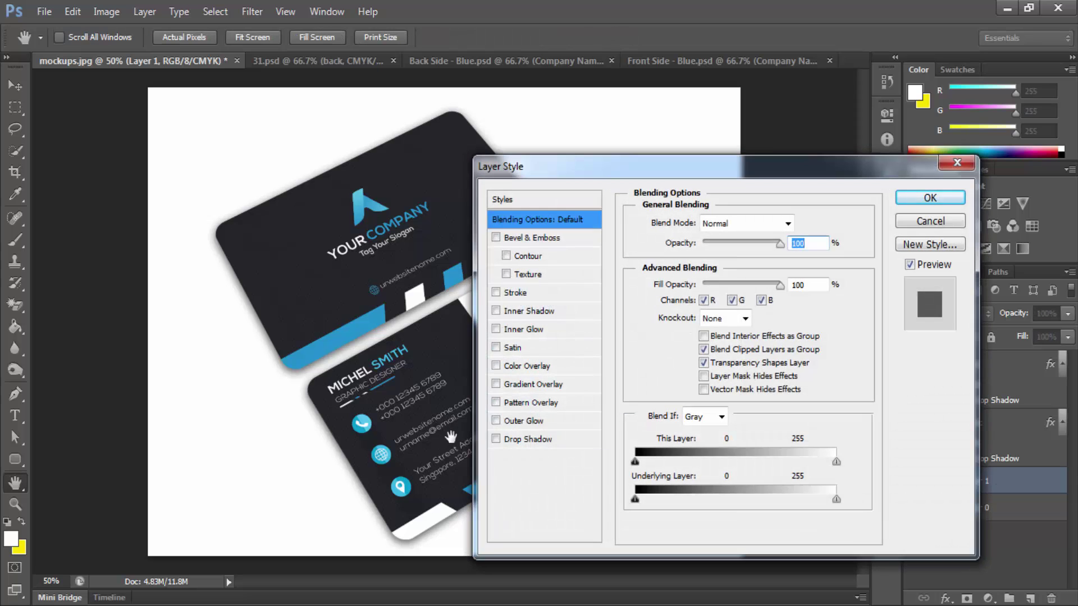
{"action": "left_click", "coordinate": [528, 388]}
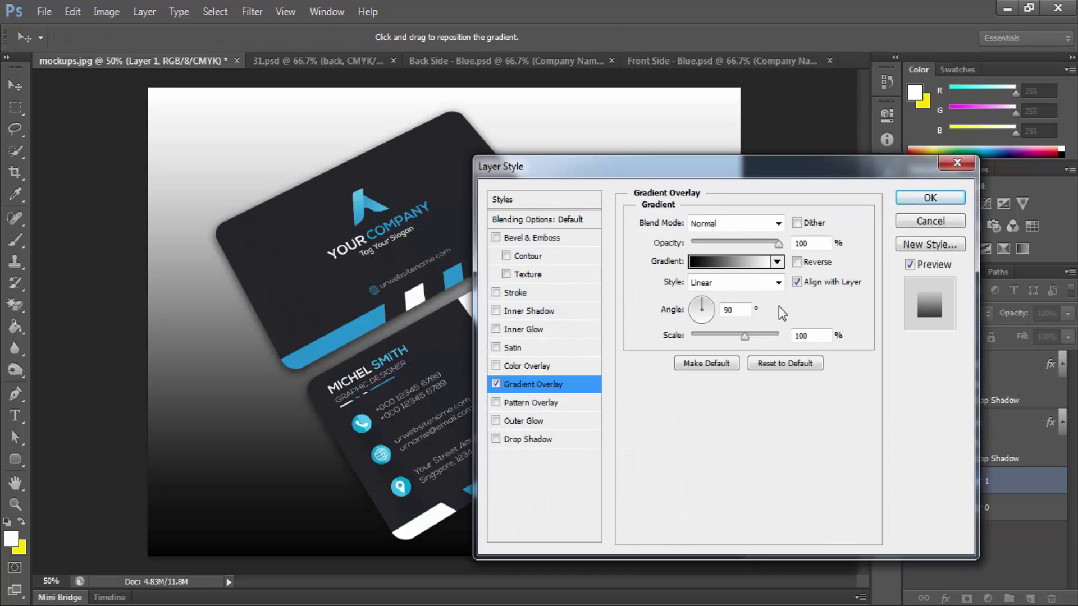
Step: Recolour the overlay gradient with light greys, using RGB 244 for the start stop and RGB 232 for the end stop
{"action": "left_click", "coordinate": [740, 256]}
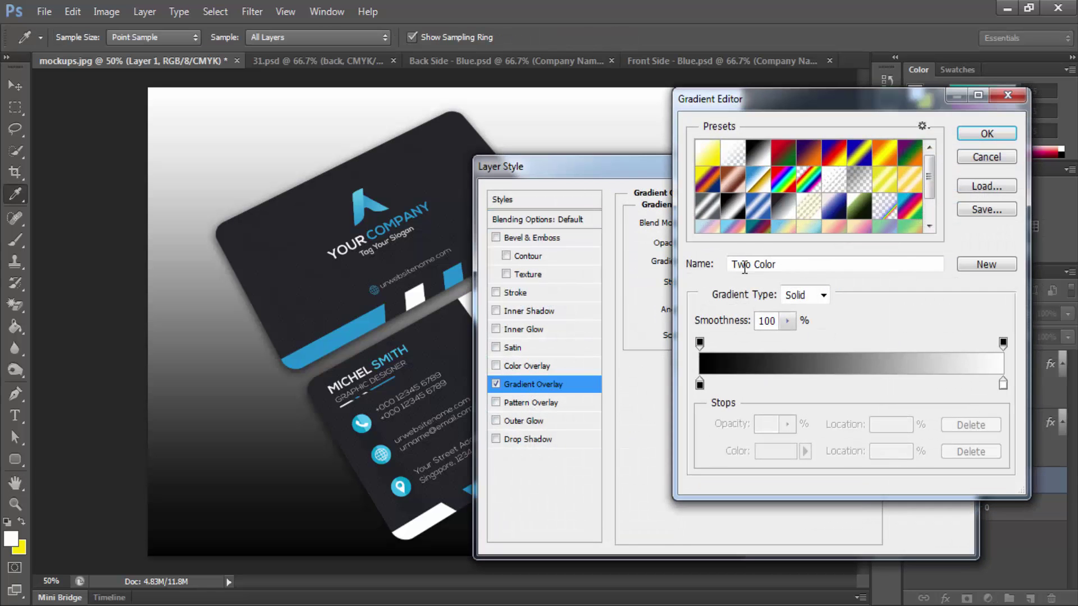
{"action": "double_click", "coordinate": [700, 385]}
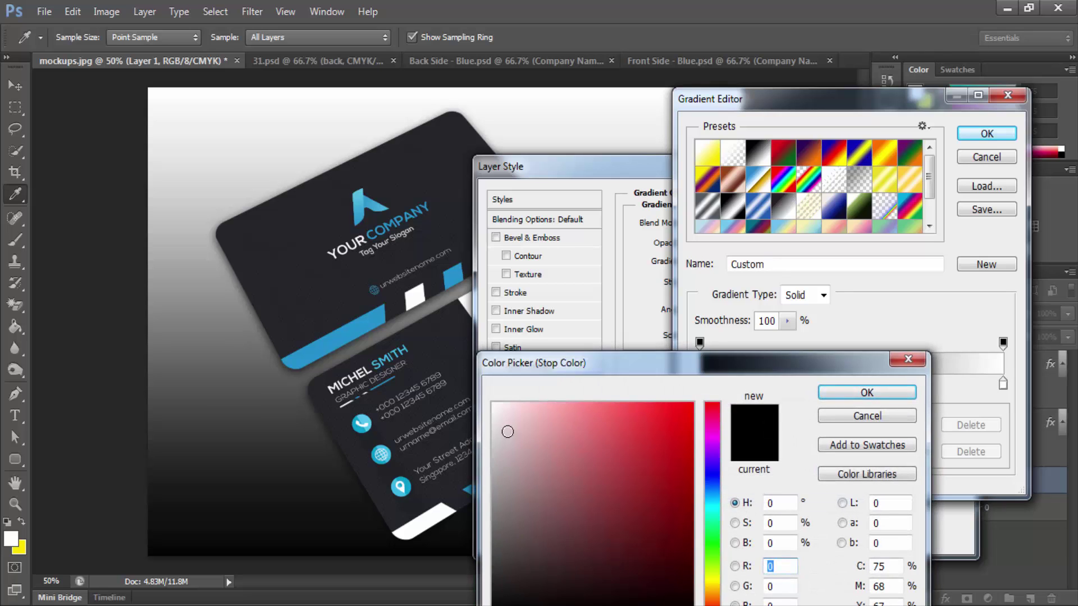
{"action": "left_click", "coordinate": [491, 417]}
{"action": "mouse_move", "coordinate": [491, 416]}
{"action": "left_mouse_down"}
{"action": "mouse_move", "coordinate": [551, 429]}
{"action": "mouse_move", "coordinate": [491, 412]}
{"action": "left_mouse_up"}
{"action": "left_click", "coordinate": [848, 393]}
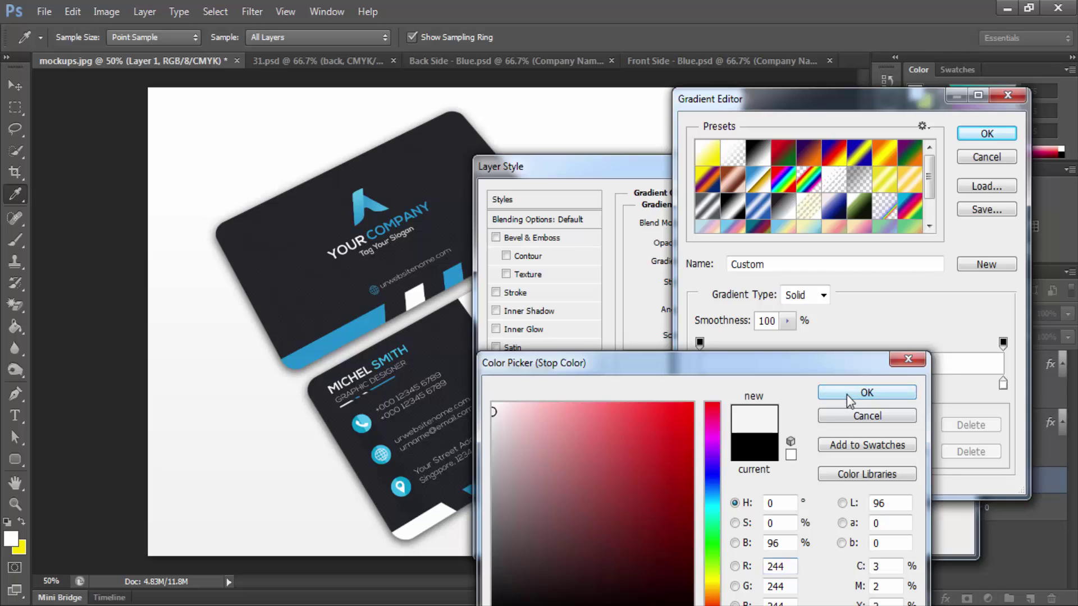
{"action": "left_click", "coordinate": [1003, 383]}
{"action": "double_click", "coordinate": [1002, 381]}
{"action": "left_click_drag", "start_coordinate": [512, 420], "coordinate": [490, 422]}
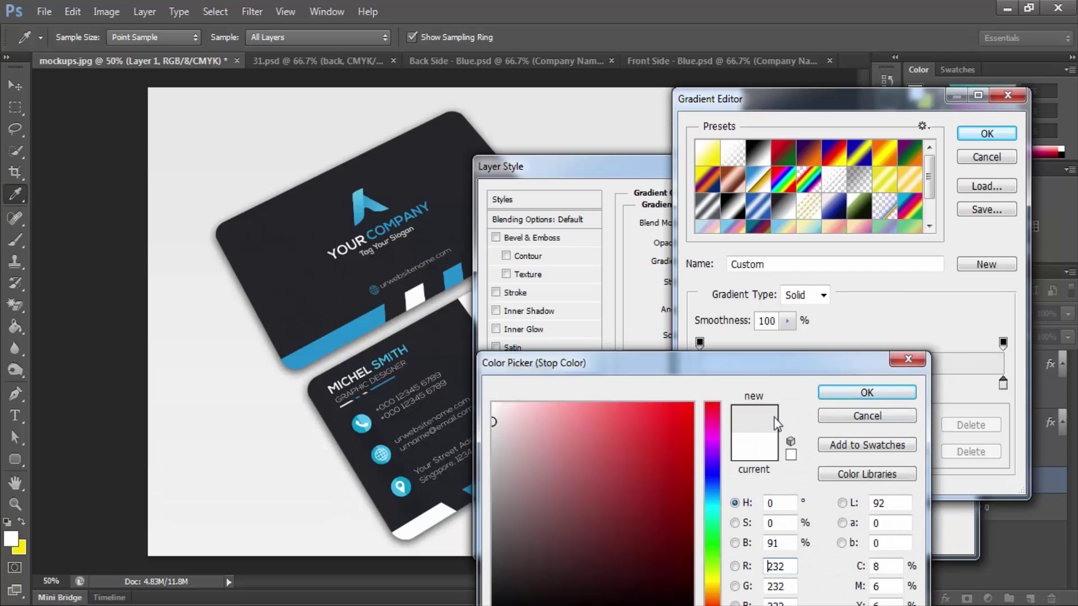
{"action": "left_click", "coordinate": [865, 395]}
{"action": "left_click", "coordinate": [986, 133]}
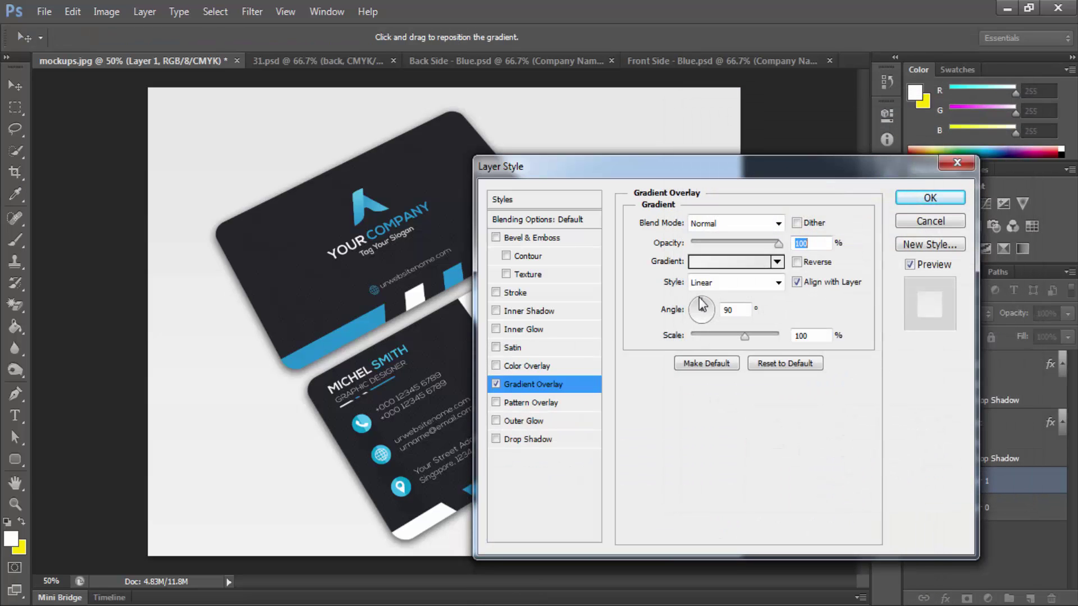
Step: Set the gradient overlay to the Radial style with Reverse enabled and apply it to Layer 1
{"action": "left_click", "coordinate": [738, 284]}
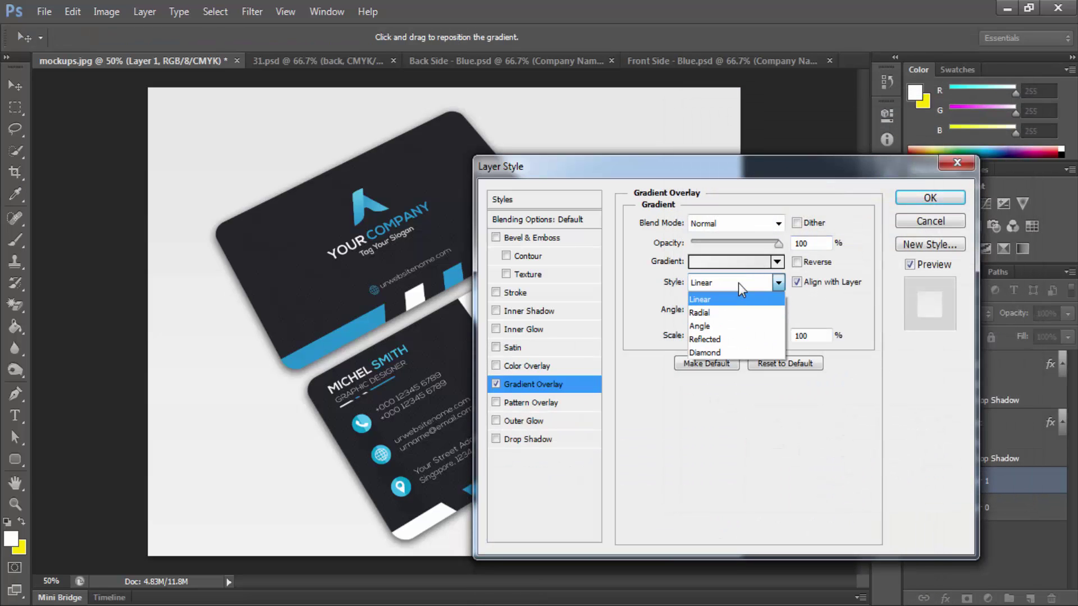
{"action": "left_click", "coordinate": [713, 313]}
{"action": "left_click", "coordinate": [797, 262]}
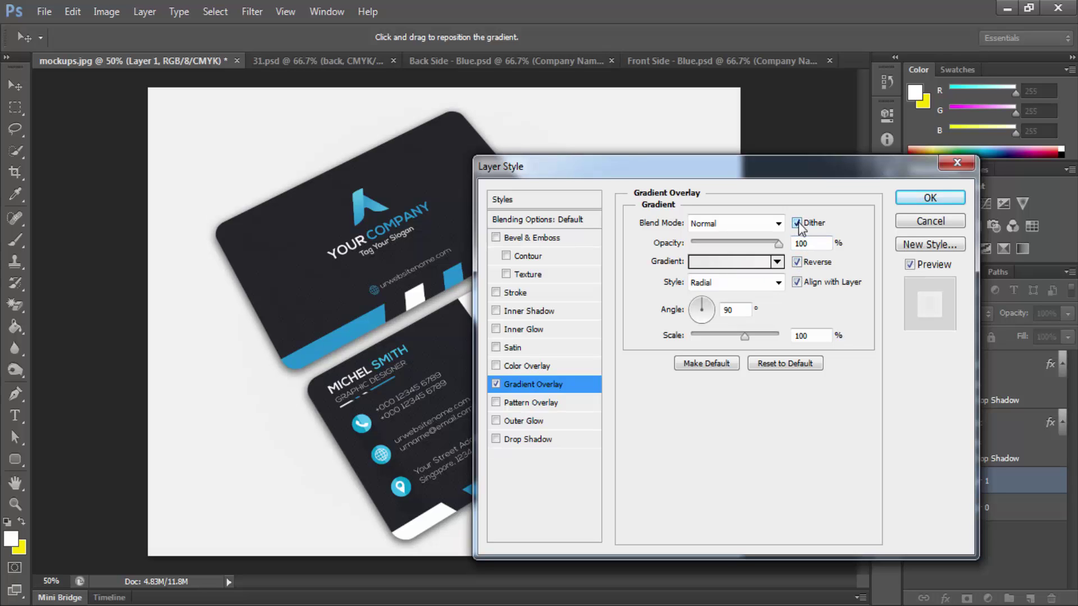
{"action": "left_click_drag", "start_coordinate": [716, 166], "coordinate": [638, 244]}
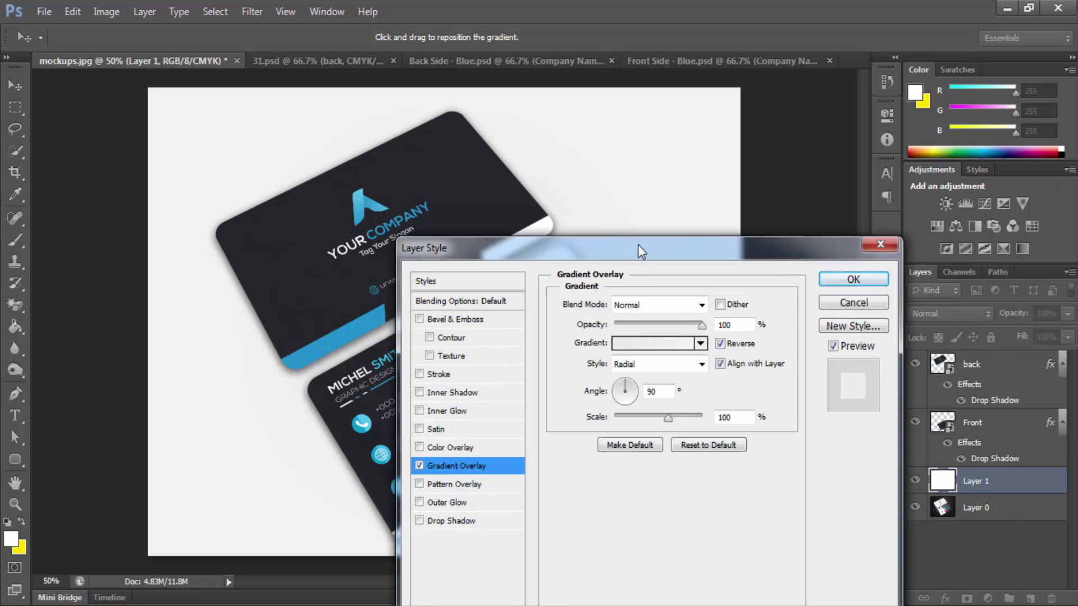
{"action": "left_click", "coordinate": [854, 280]}
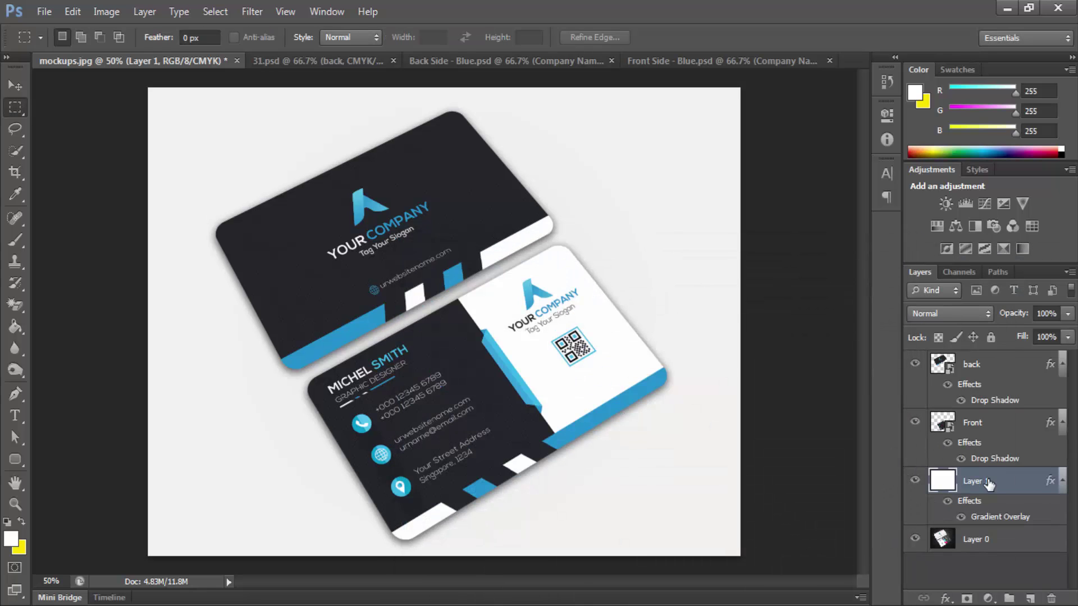
Step: Reopen Layer 1's gradient overlay and set the gradient's end stop colour to c4c4c4
{"action": "double_click", "coordinate": [985, 517]}
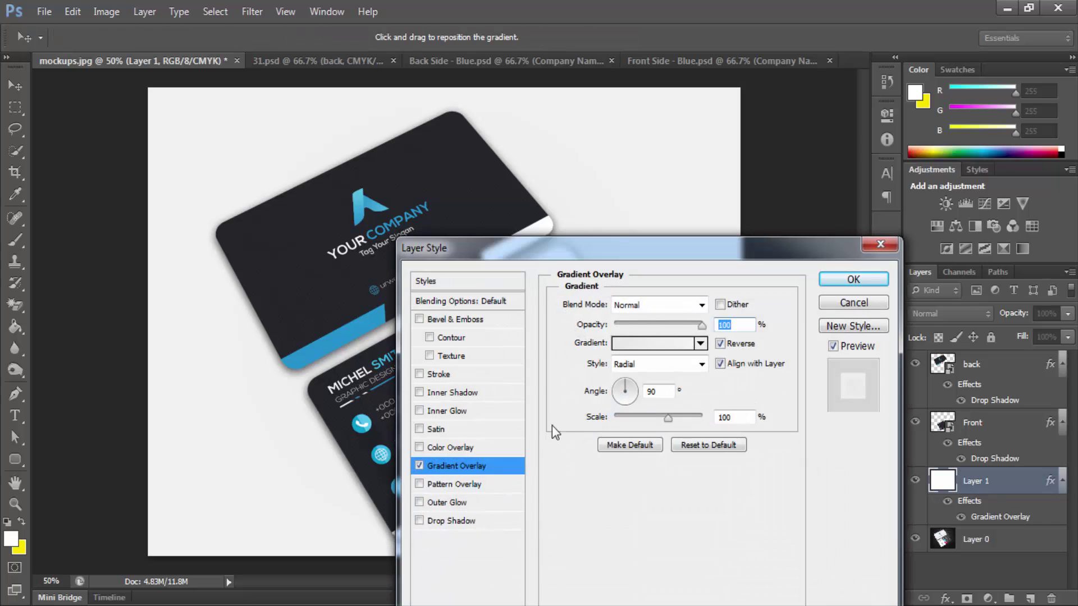
{"action": "left_click", "coordinate": [653, 344]}
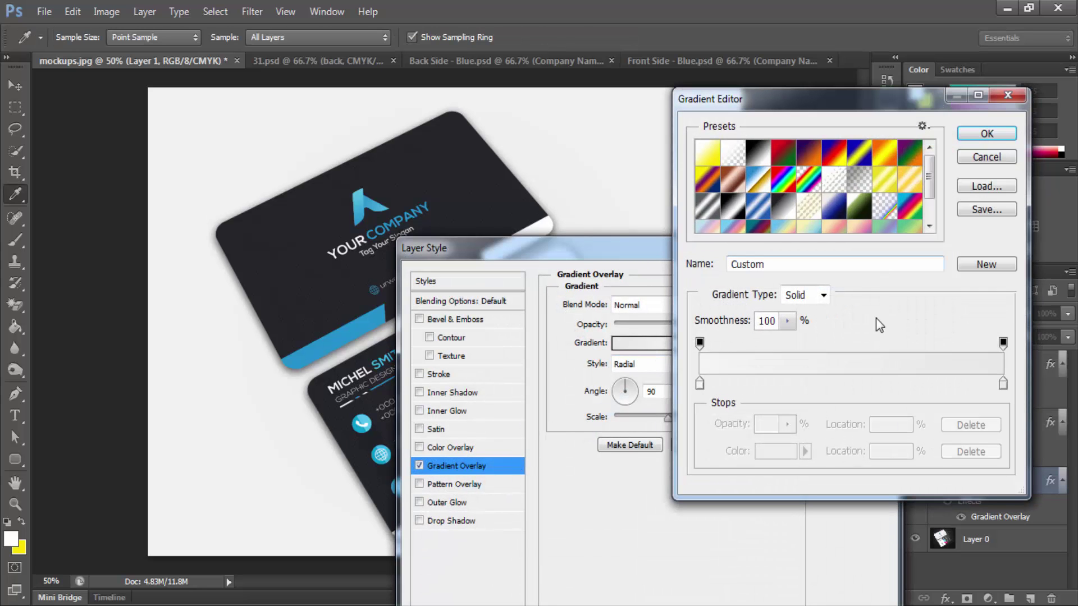
{"action": "double_click", "coordinate": [1003, 385]}
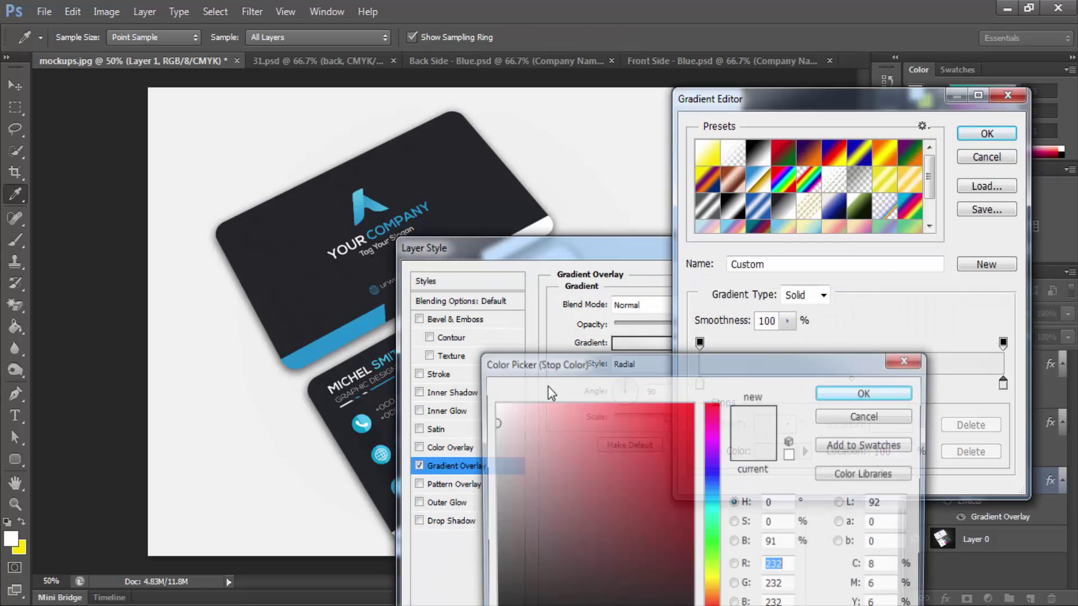
{"action": "left_click_drag", "start_coordinate": [497, 432], "coordinate": [482, 433]}
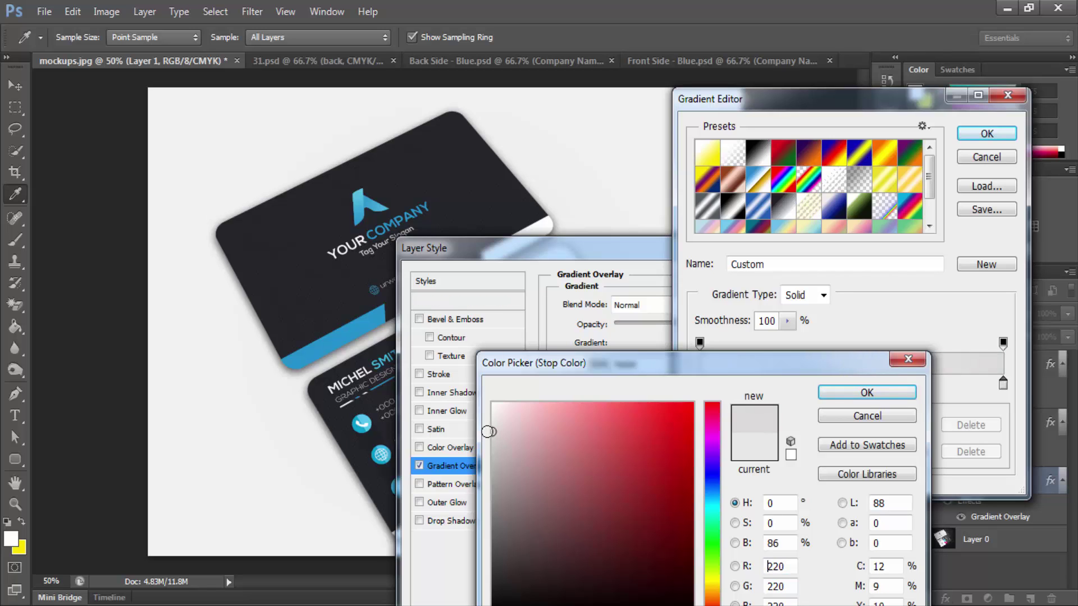
{"action": "left_click_drag", "start_coordinate": [533, 365], "coordinate": [644, 326]}
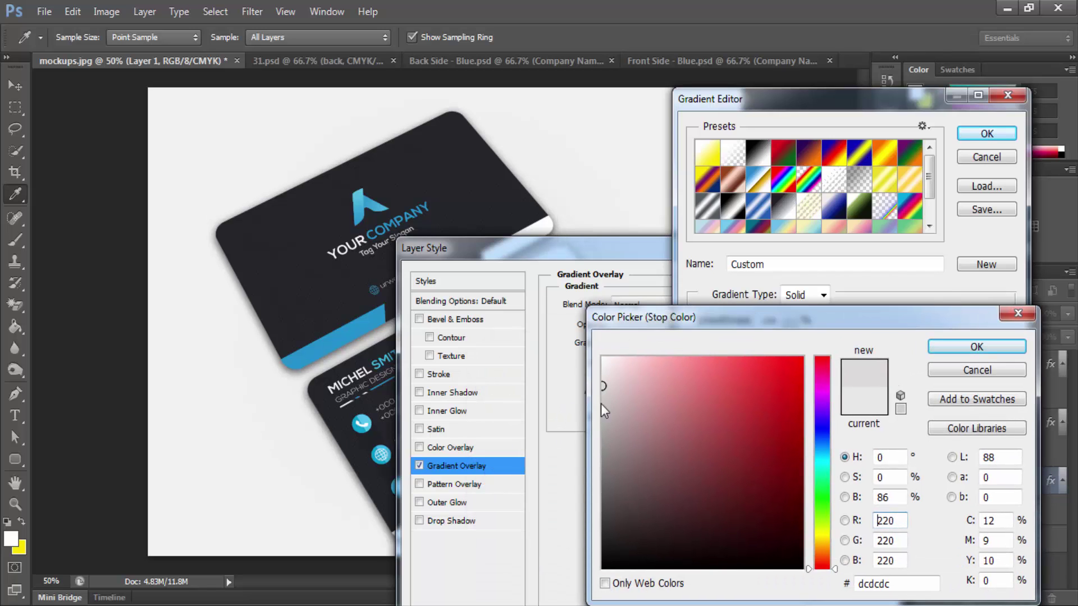
{"action": "left_click", "coordinate": [599, 392]}
{"action": "left_click_drag", "start_coordinate": [604, 393], "coordinate": [593, 405]}
{"action": "left_click", "coordinate": [977, 347]}
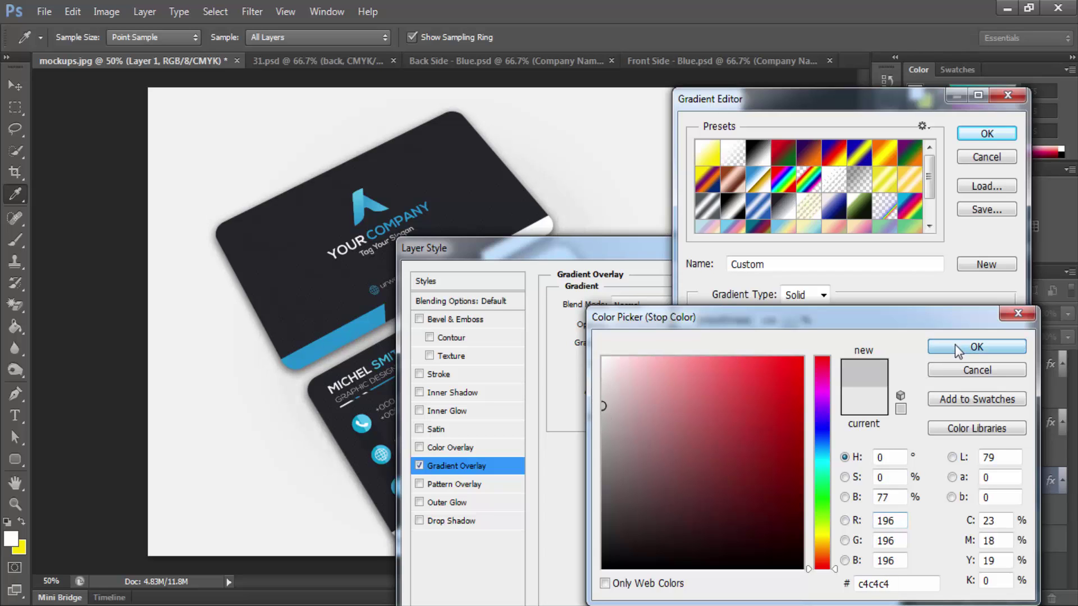
Step: Darken the gradient's start stop to a slightly deeper light grey, apply the overlay, and toggle it off and on to compare
{"action": "double_click", "coordinate": [699, 383]}
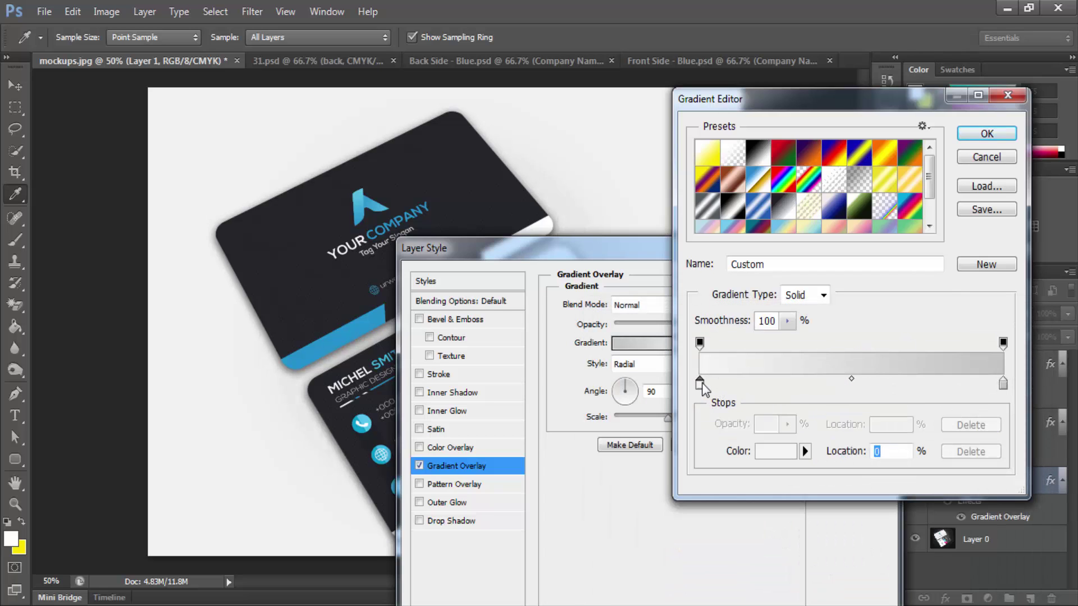
{"action": "left_click_drag", "start_coordinate": [603, 366], "coordinate": [599, 374]}
{"action": "left_click", "coordinate": [977, 347]}
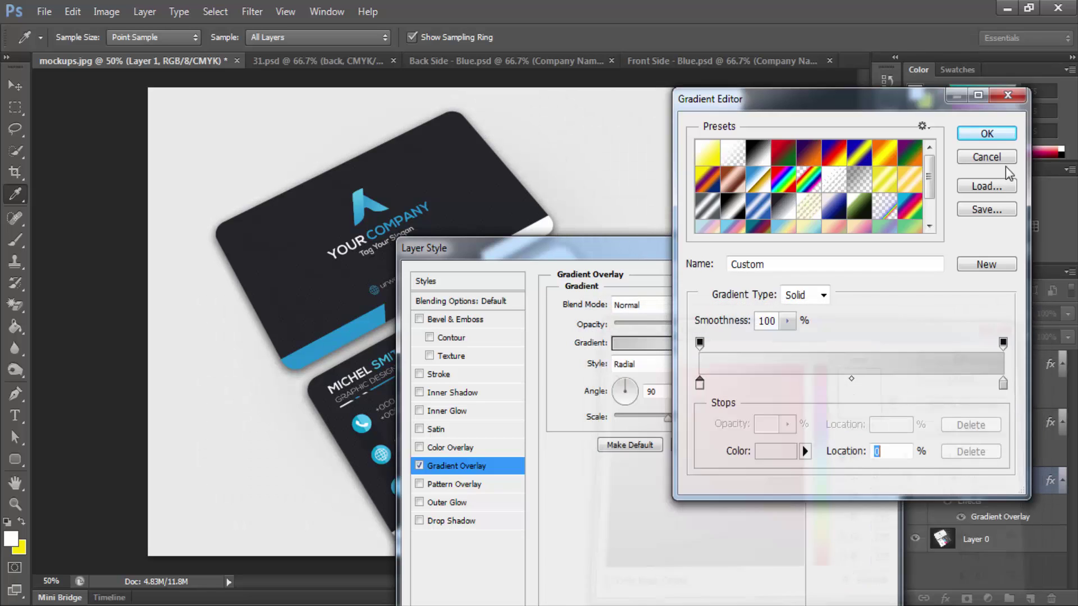
{"action": "left_click", "coordinate": [987, 134]}
{"action": "left_click", "coordinate": [830, 280]}
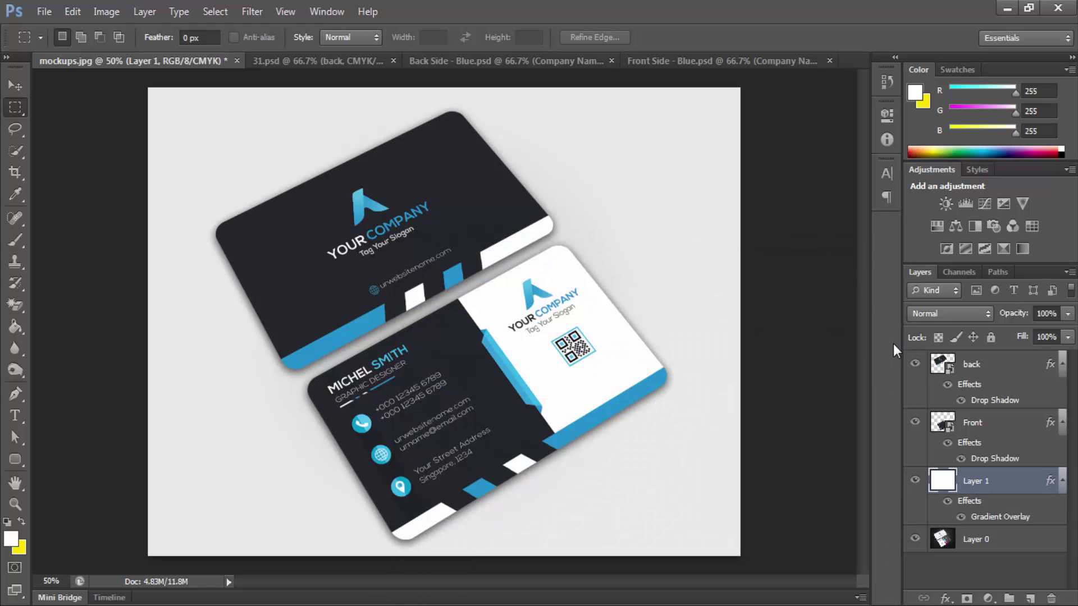
{"action": "left_click", "coordinate": [959, 518]}
{"action": "left_click", "coordinate": [959, 518]}
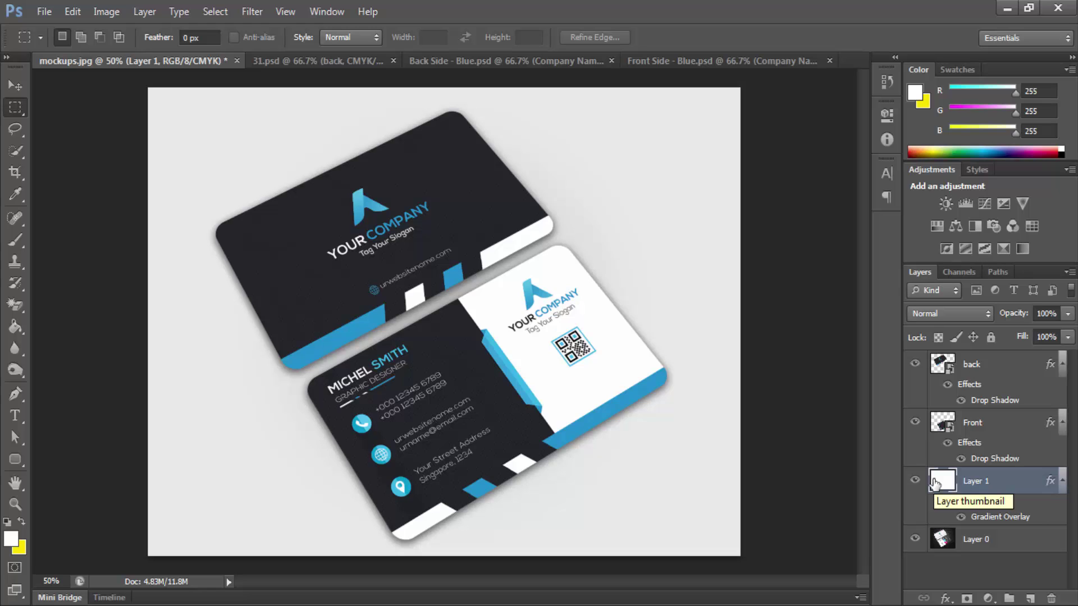
Step: Group Layer 1 and Layer 0 and rename the group as background
{"action": "left_click", "coordinate": [997, 540], "text": "shift"}
{"action": "key", "text": "ctrl+g"}
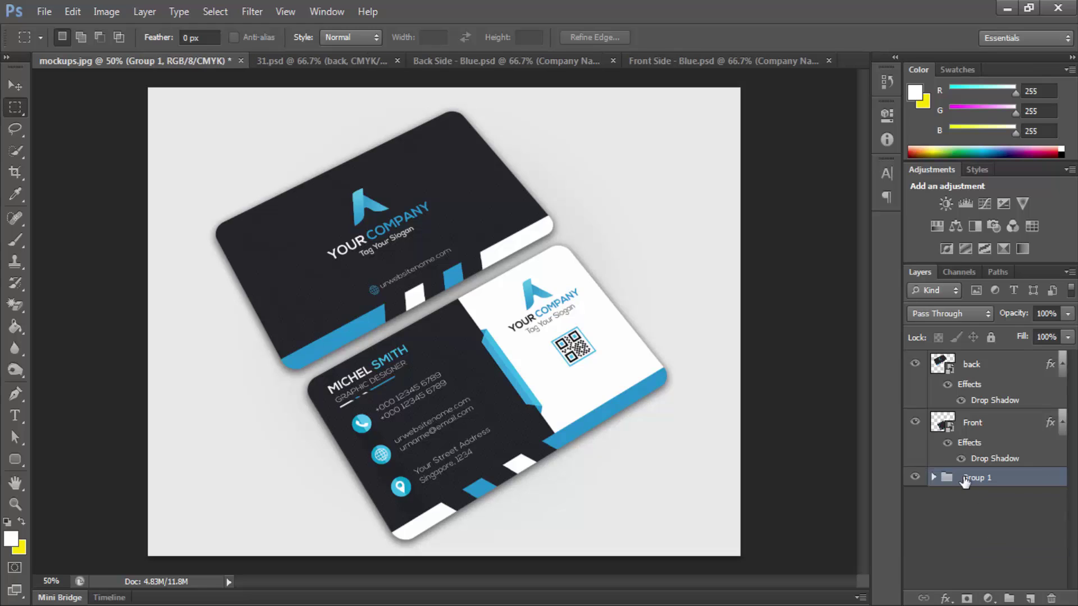
{"action": "double_click", "coordinate": [977, 478]}
{"action": "type", "text": "background"}
{"action": "left_click", "coordinate": [967, 525]}
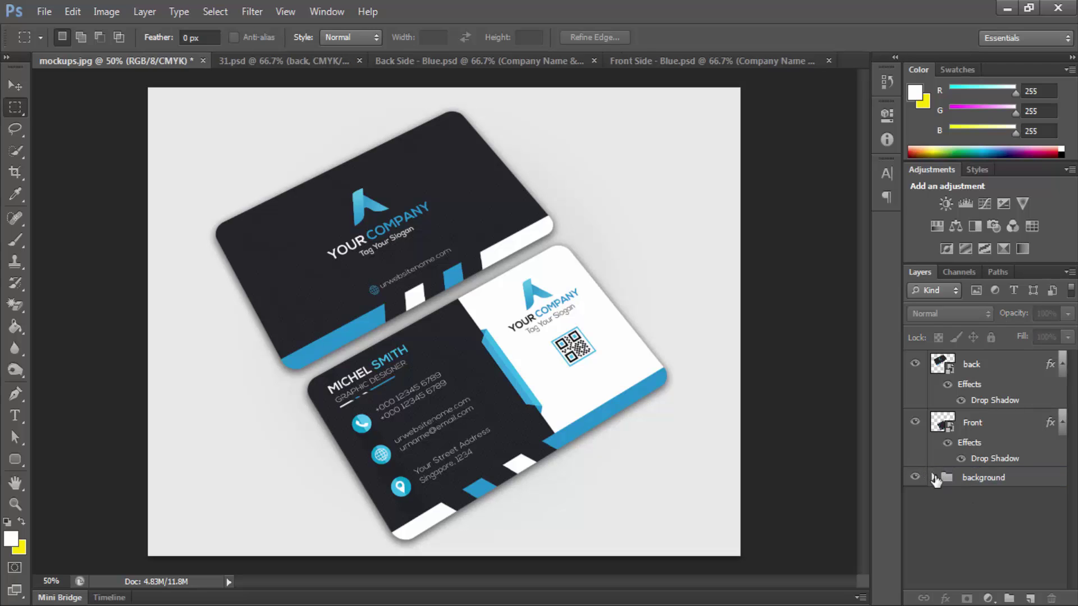
Step: Expand the background group and toggle the visibility of Layer 1 and Layer 0 to compare the backdrops
{"action": "left_click", "coordinate": [935, 478]}
{"action": "left_click", "coordinate": [916, 500]}
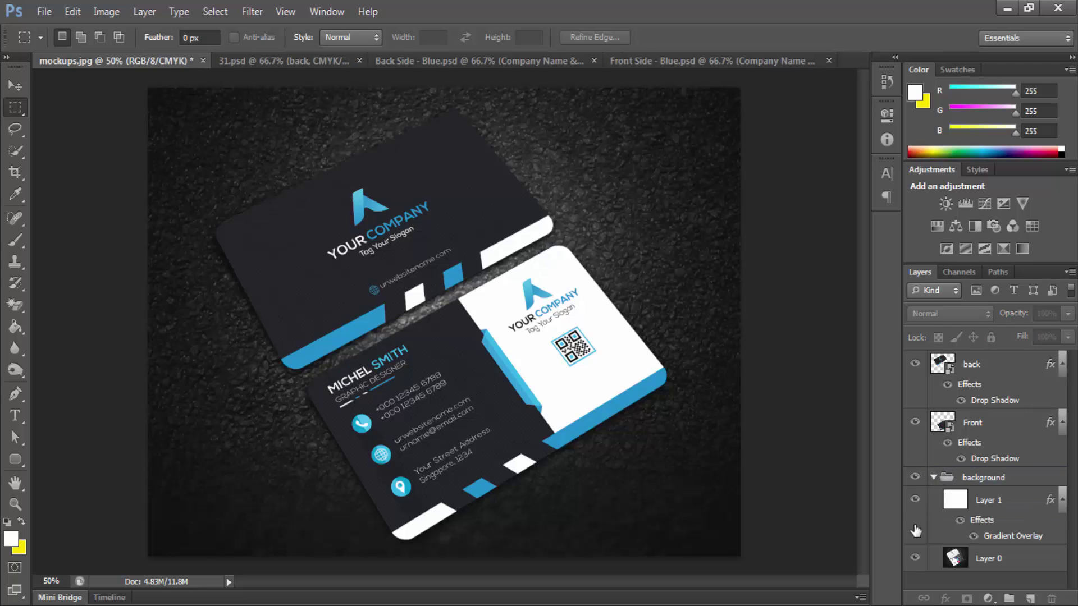
{"action": "left_click", "coordinate": [915, 558]}
{"action": "left_click", "coordinate": [916, 499]}
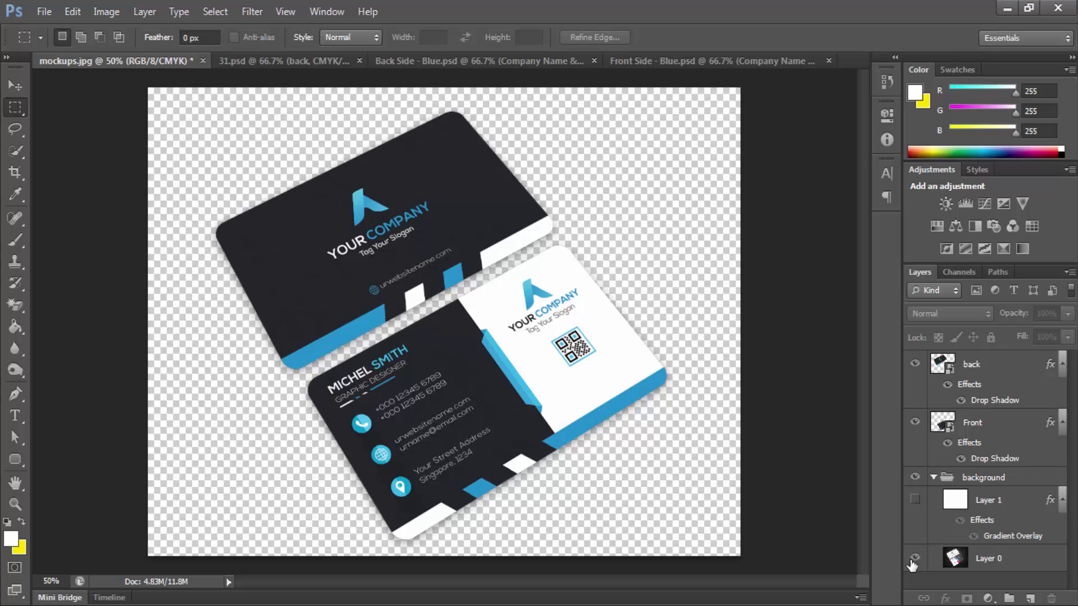
Step: Compare the dark textured backdrop with the light grey gradient, leaving Layer 1 shown and Layer 0 hidden
{"action": "left_click", "coordinate": [913, 560]}
{"action": "left_click", "coordinate": [915, 559]}
{"action": "left_click", "coordinate": [915, 500]}
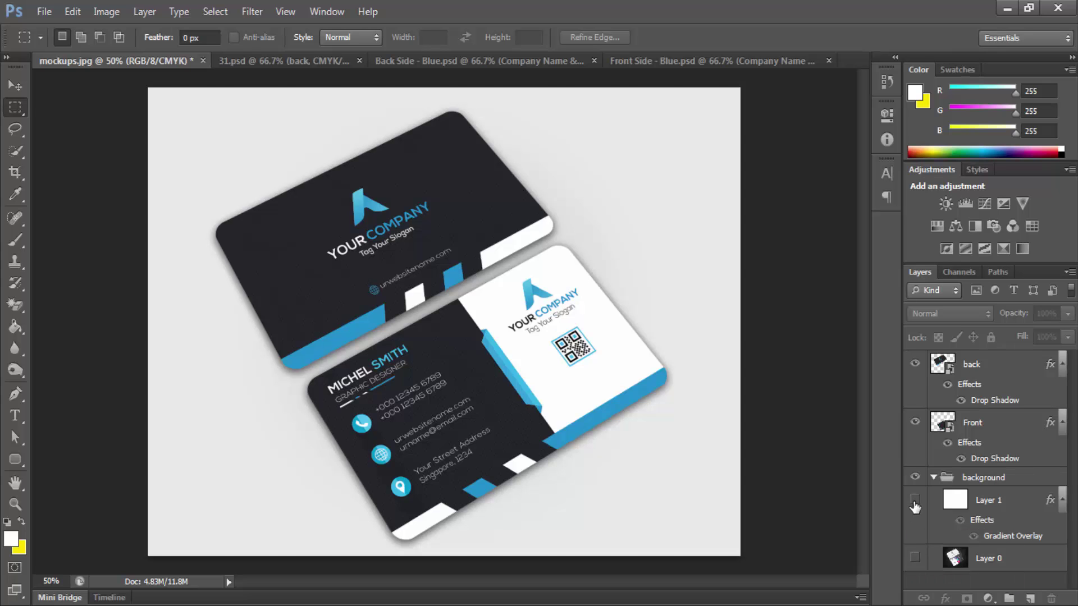
{"action": "left_click", "coordinate": [915, 500]}
{"action": "left_click", "coordinate": [914, 560]}
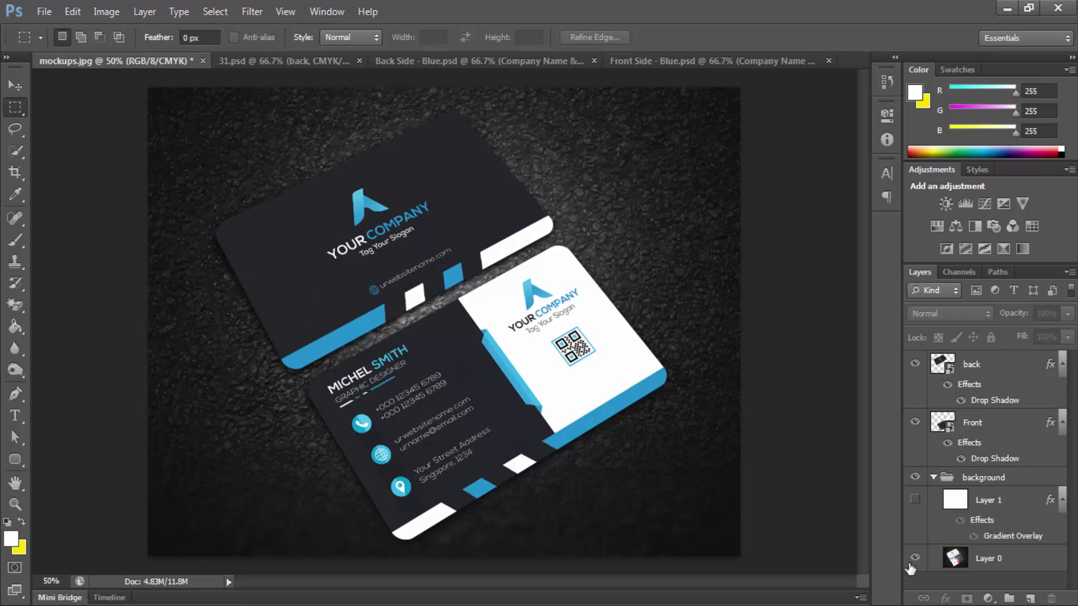
{"action": "left_click", "coordinate": [915, 558]}
{"action": "left_click", "coordinate": [916, 500]}
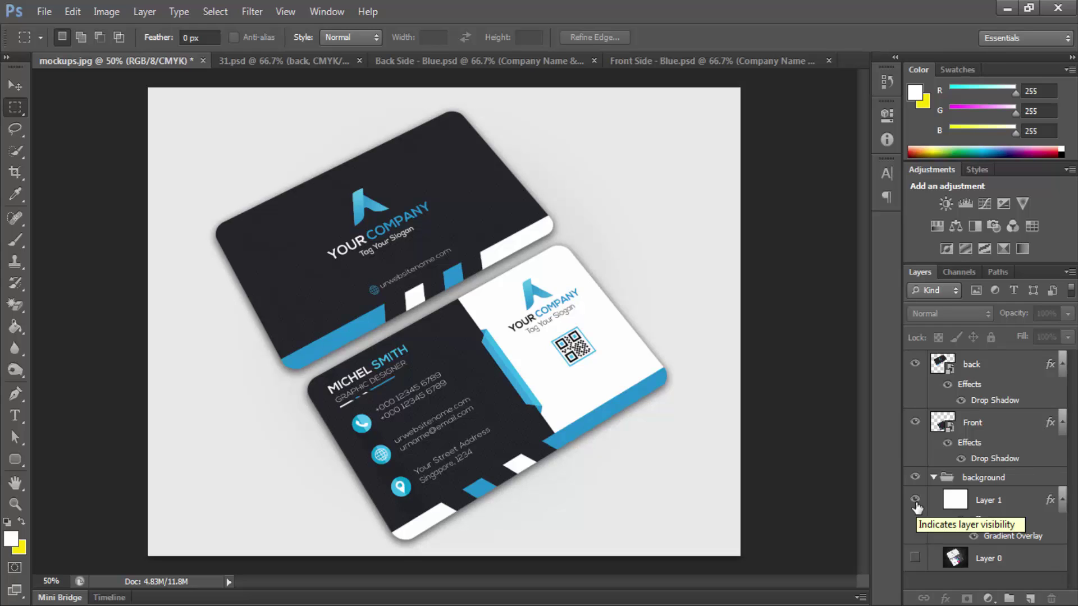
Step: Toggle the Front layer's visibility to check which card it holds, keeping the layer shown and selected
{"action": "key", "text": "v"}
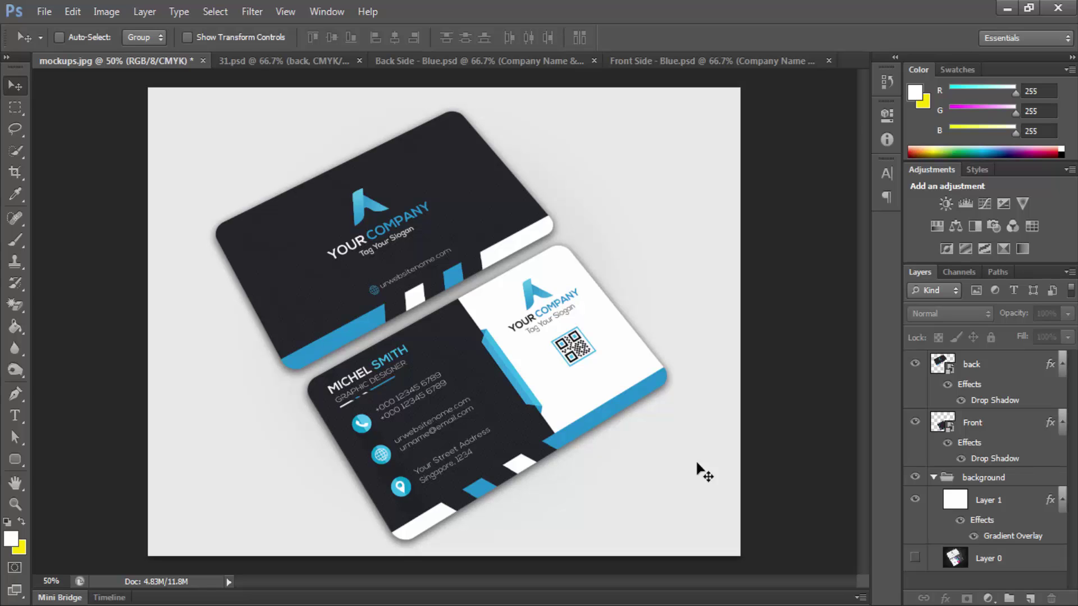
{"action": "left_click", "coordinate": [916, 424]}
{"action": "left_click", "coordinate": [915, 423]}
{"action": "left_click", "coordinate": [978, 429]}
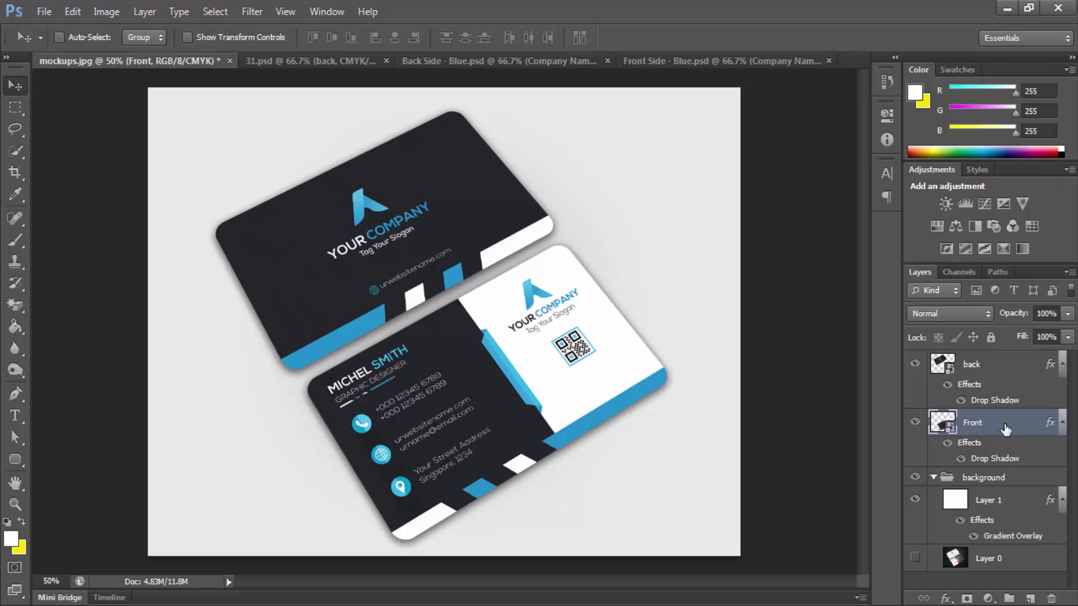
{"action": "left_click", "coordinate": [916, 424]}
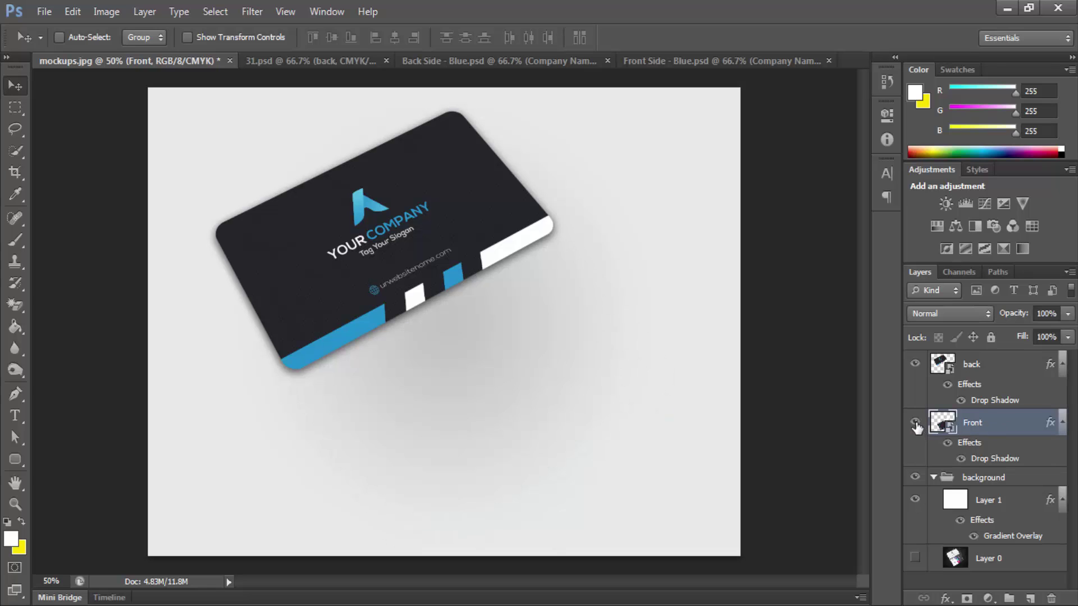
{"action": "left_click", "coordinate": [916, 423]}
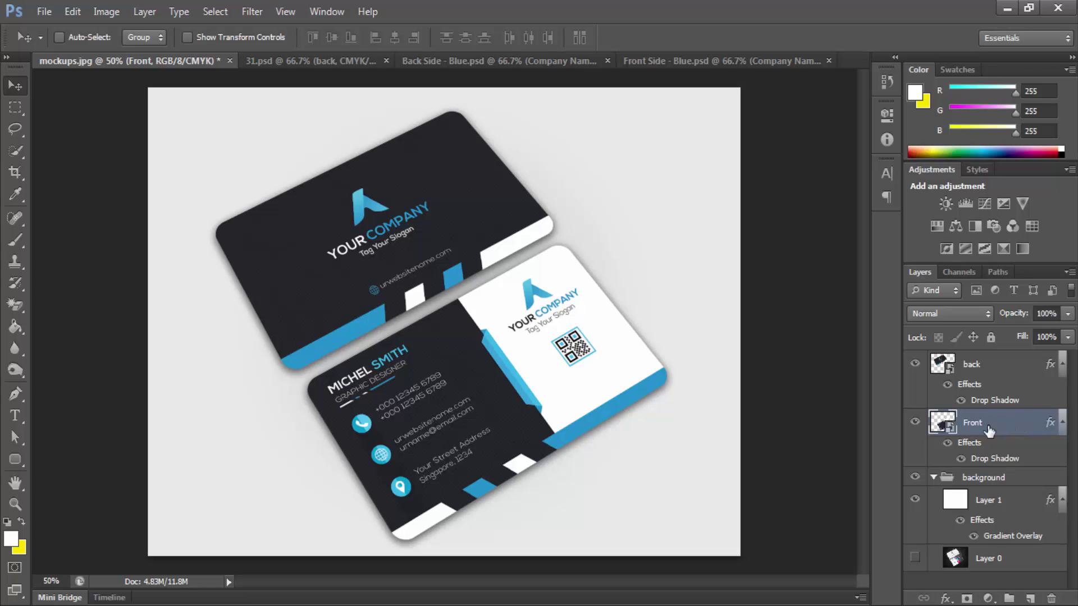
Step: Duplicate the Front layer and place Front copy directly beneath the original in the layer order
{"action": "key", "text": "ctrl+j"}
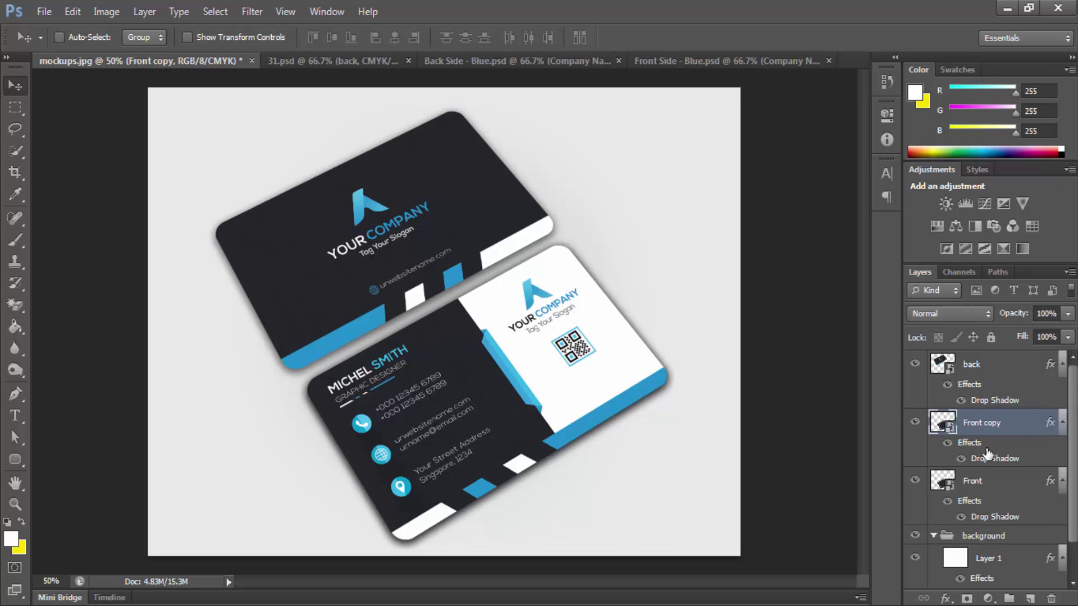
{"action": "left_click", "coordinate": [963, 488]}
{"action": "left_click_drag", "start_coordinate": [994, 418], "coordinate": [983, 493]}
Step: Offset Front copy slightly below the front card so a thin second card edge shows along its lower side
{"action": "left_click_drag", "start_coordinate": [639, 368], "coordinate": [646, 369]}
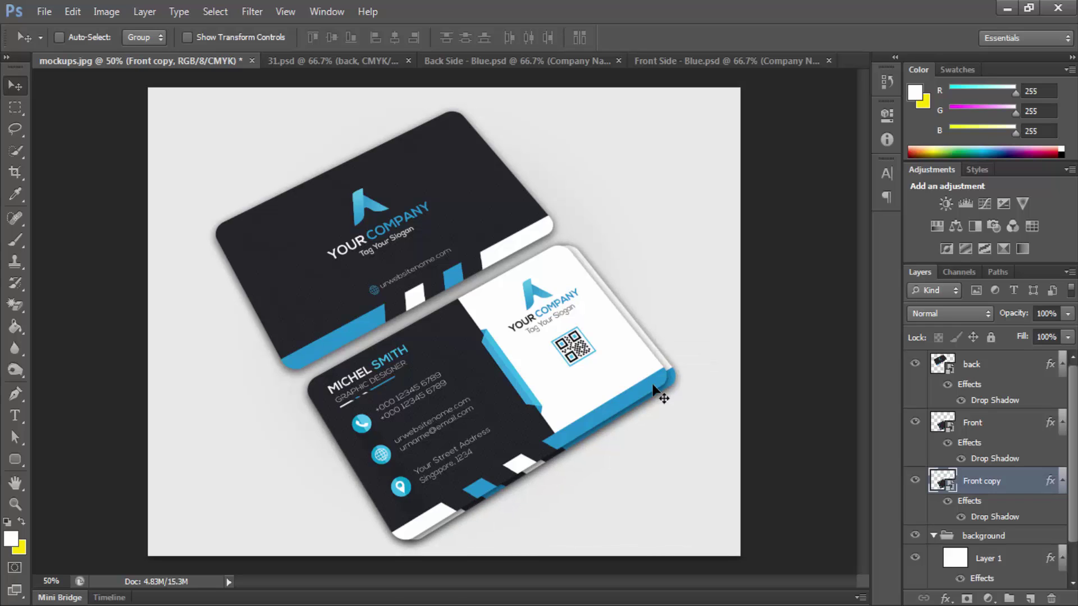
{"action": "key", "text": "Left"}
{"action": "key", "text": "Left"}
{"action": "key", "text": "Left"}
{"action": "key", "text": "Left"}
{"action": "key", "text": "Left"}
{"action": "key", "text": "Left"}
{"action": "key", "text": "Left"}
{"action": "key", "text": "Left"}
{"action": "key", "text": "Left"}
{"action": "key", "text": "Left"}
{"action": "key", "text": "Left"}
{"action": "key", "text": "Left"}
{"action": "key", "text": "Left"}
{"action": "key", "text": "Left"}
{"action": "key", "text": "Left"}
{"action": "key", "text": "Left"}
{"action": "key", "text": "Left"}
{"action": "key", "text": "Left"}
{"action": "key", "text": "Left"}
{"action": "key", "text": "Left"}
{"action": "key", "text": "Left"}
{"action": "key", "text": "Left"}
{"action": "key", "text": "Left"}
{"action": "key", "text": "Left"}
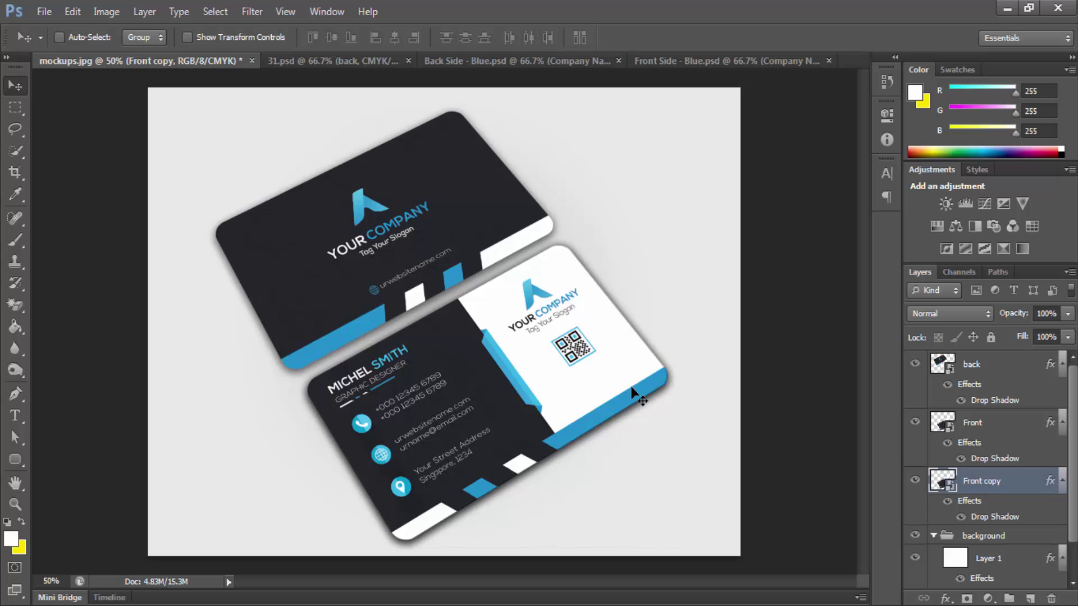
{"action": "key", "text": "Left"}
{"action": "key", "text": "Left"}
{"action": "key", "text": "Left"}
{"action": "key", "text": "Left"}
{"action": "key", "text": "Left"}
{"action": "key", "text": "Left"}
{"action": "key", "text": "Left"}
{"action": "key", "text": "Left"}
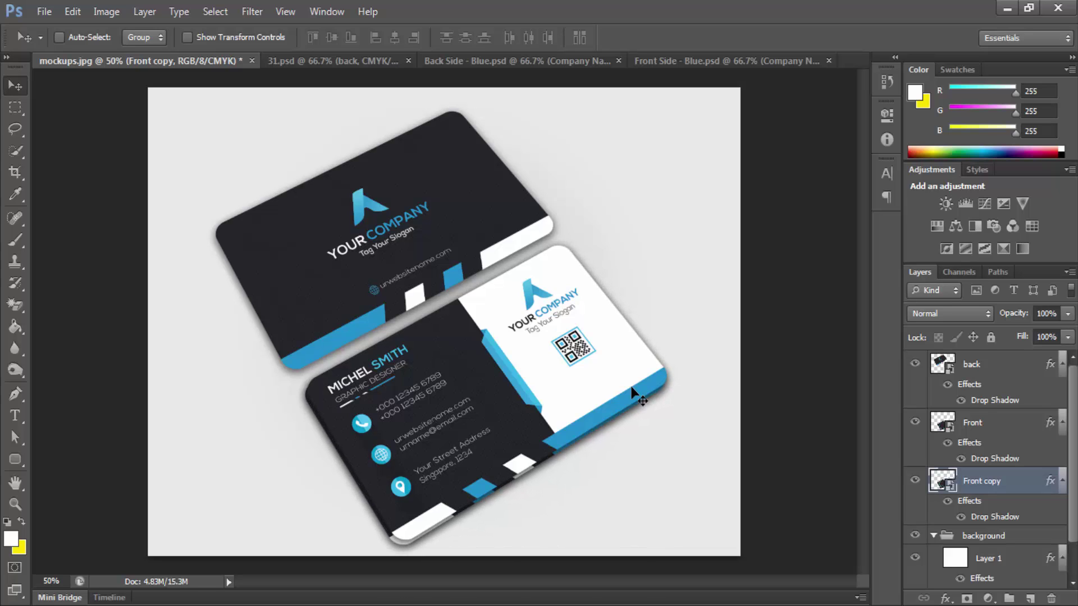
{"action": "key", "text": "Right"}
{"action": "key", "text": "Right"}
{"action": "key", "text": "Right"}
{"action": "key", "text": "Right"}
{"action": "key", "text": "Right"}
{"action": "key", "text": "Right"}
{"action": "key", "text": "Right"}
{"action": "key", "text": "Right"}
{"action": "key", "text": "Right"}
{"action": "key", "text": "Right"}
{"action": "key", "text": "Right"}
{"action": "key", "text": "Right"}
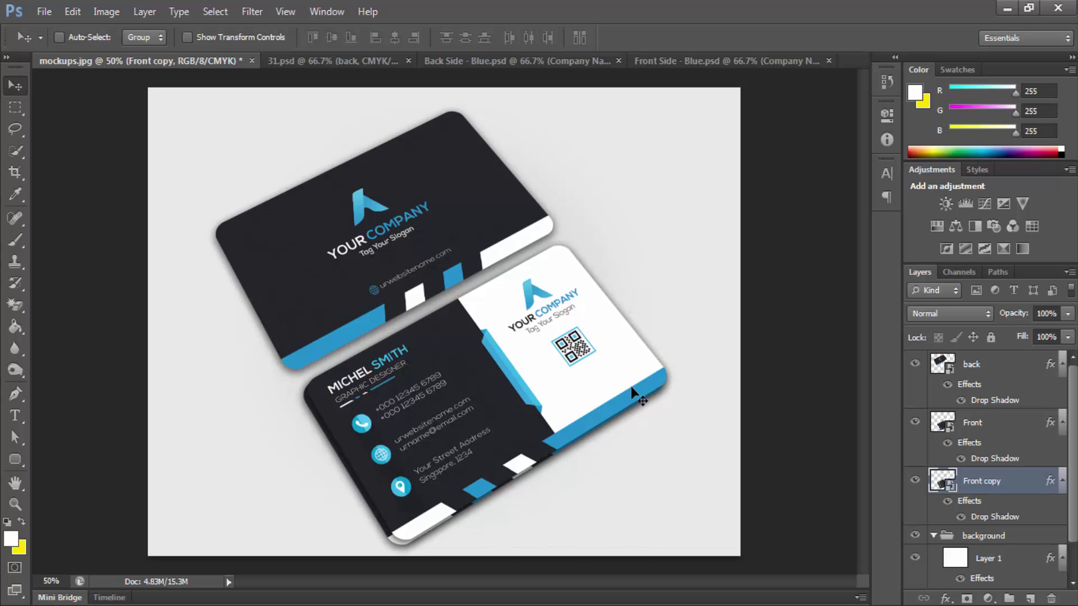
{"action": "key", "text": "Right"}
{"action": "key", "text": "Right"}
{"action": "key", "text": "Right"}
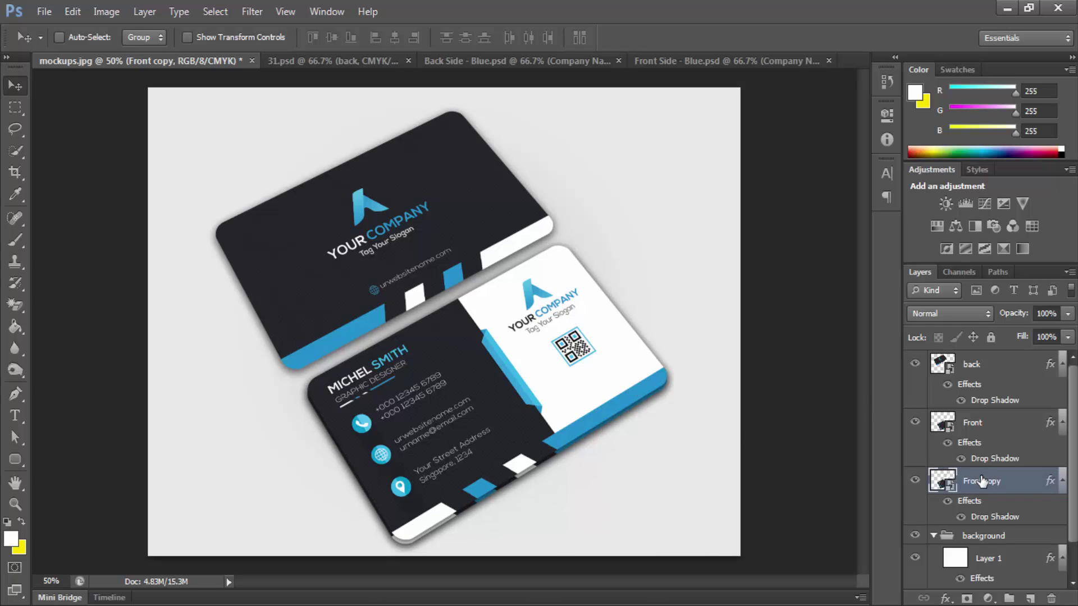
Step: Duplicate Front copy and nudge the lower Front copy a few pixels further down to add another card edge
{"action": "key", "text": "ctrl+j"}
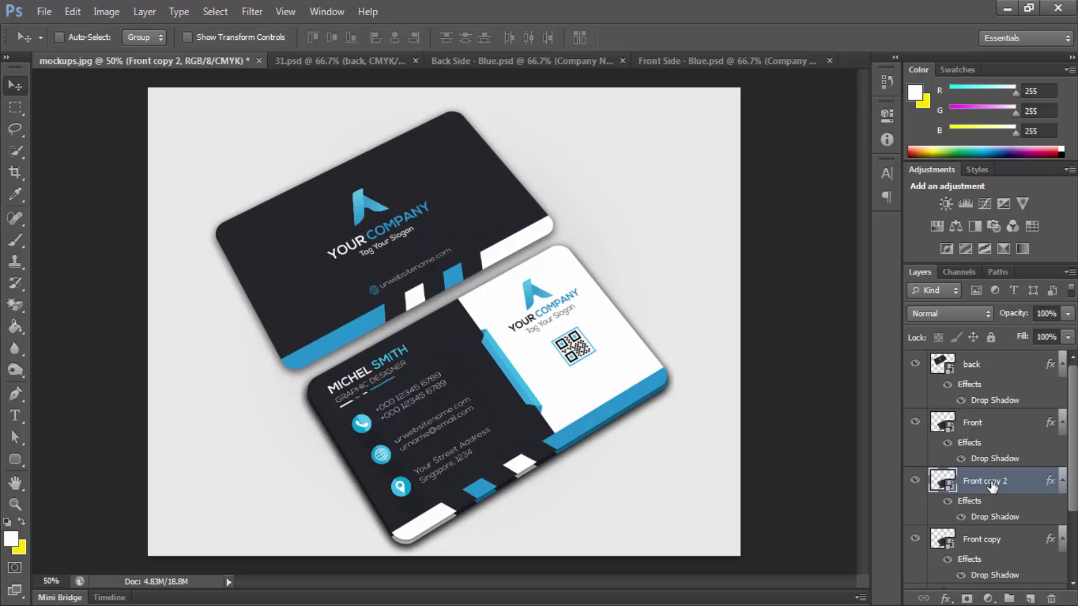
{"action": "left_click", "coordinate": [977, 542]}
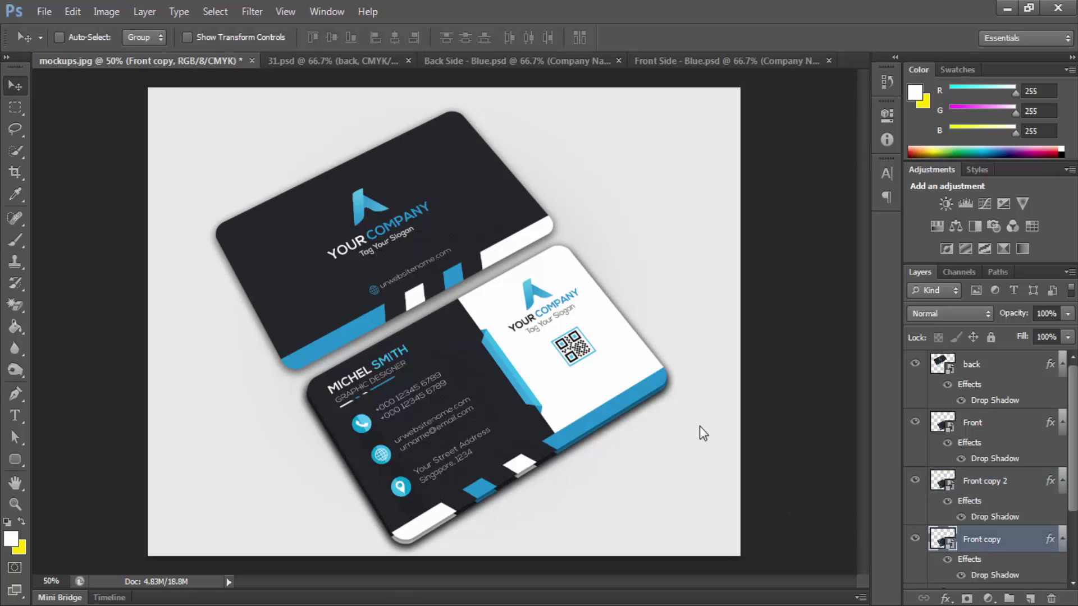
{"action": "key", "text": "Left"}
{"action": "key", "text": "Down"}
{"action": "key", "text": "Down"}
{"action": "key", "text": "Down"}
{"action": "key", "text": "Left"}
{"action": "key", "text": "Left"}
{"action": "key", "text": "Down"}
{"action": "key", "text": "Down"}
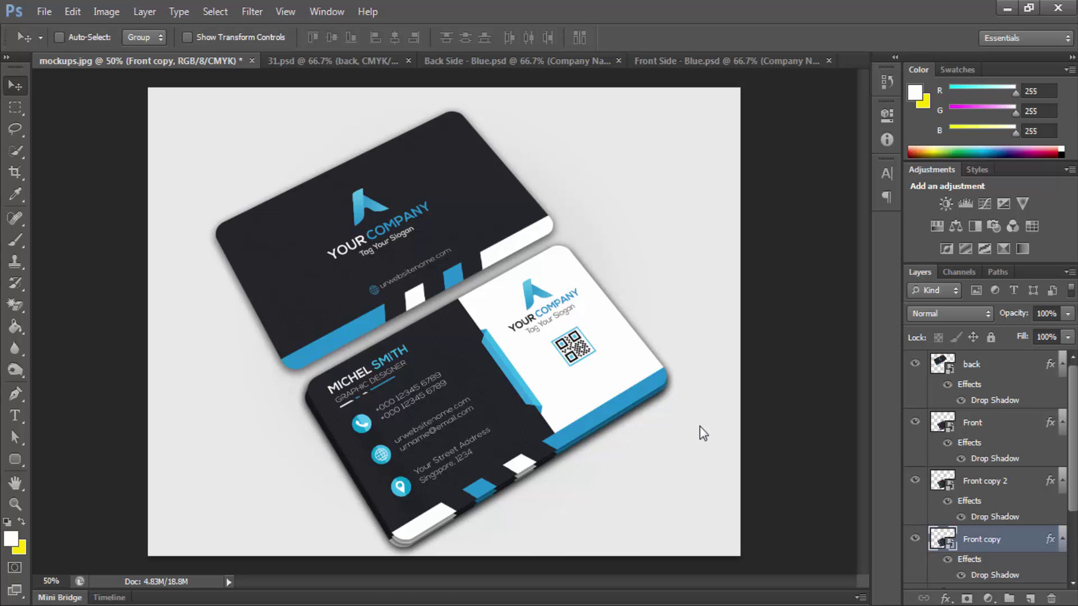
{"action": "key", "text": "Right"}
{"action": "key", "text": "Left"}
{"action": "key", "text": "Left"}
{"action": "key", "text": "Right"}
{"action": "key", "text": "Right"}
{"action": "key", "text": "Right"}
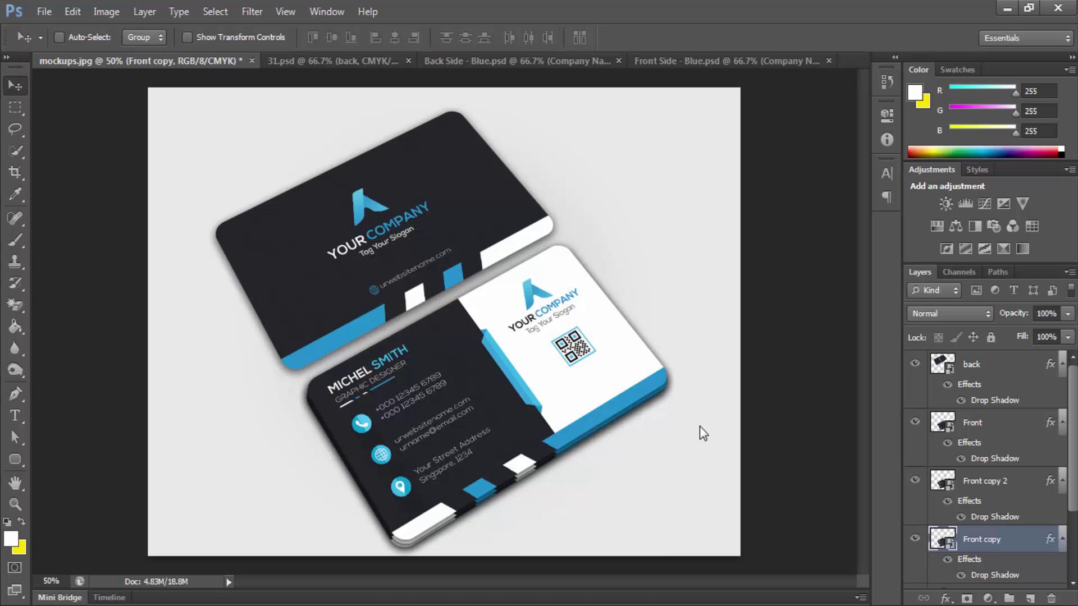
{"action": "key", "text": "Down"}
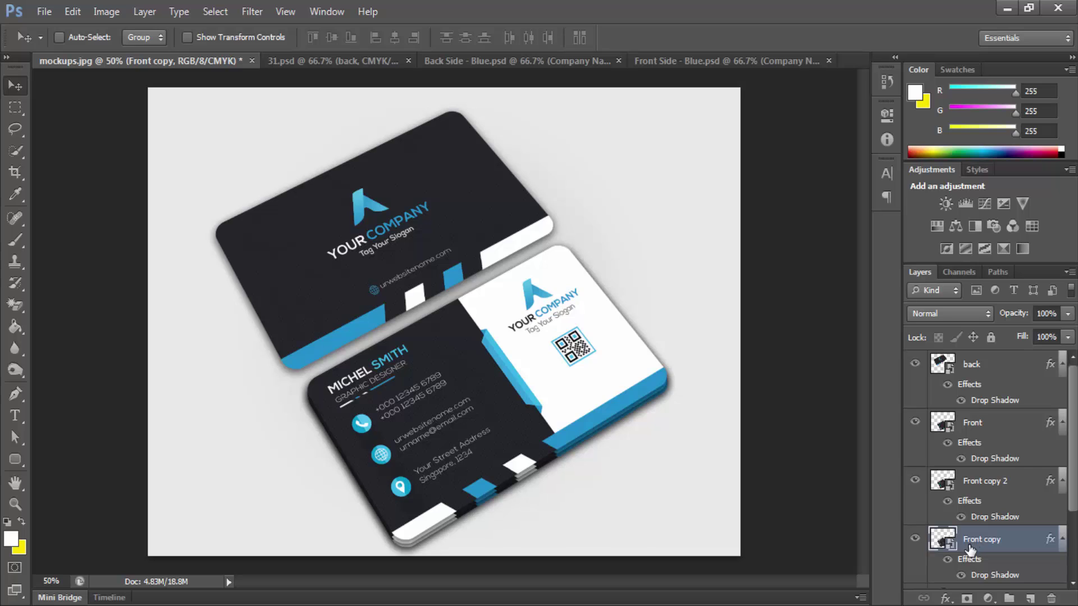
Step: Duplicate Front copy again and nudge the lowest card down a few pixels to thicken the stack
{"action": "key", "text": "ctrl+j"}
{"action": "scroll", "coordinate": [997, 522], "scroll_direction": "down", "scroll_amount": 3}
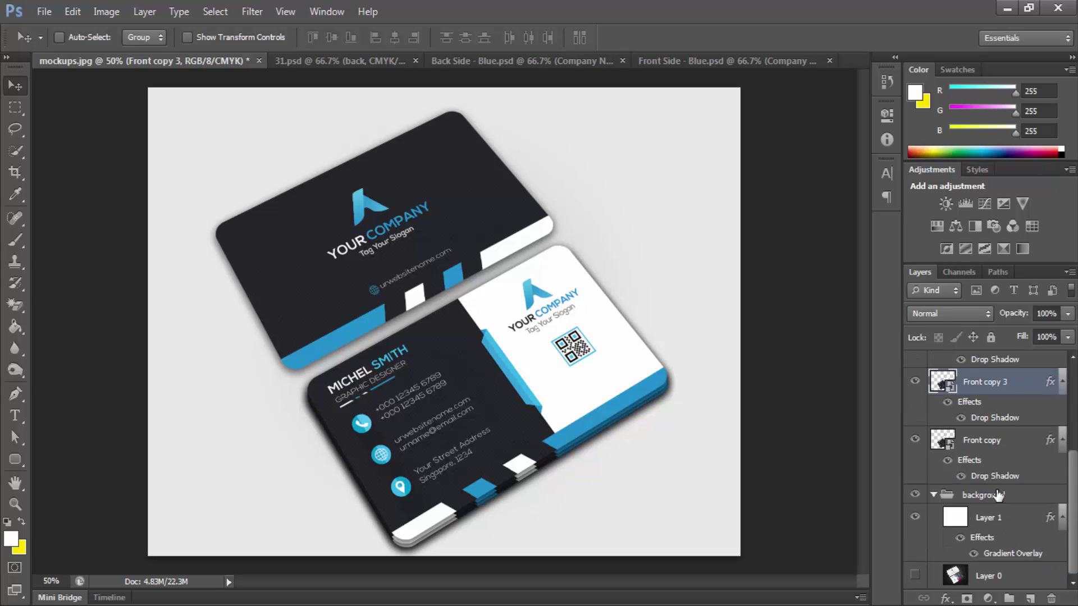
{"action": "left_click", "coordinate": [965, 449]}
{"action": "key", "text": "Down"}
{"action": "key", "text": "Down"}
{"action": "key", "text": "Down"}
{"action": "key", "text": "Down"}
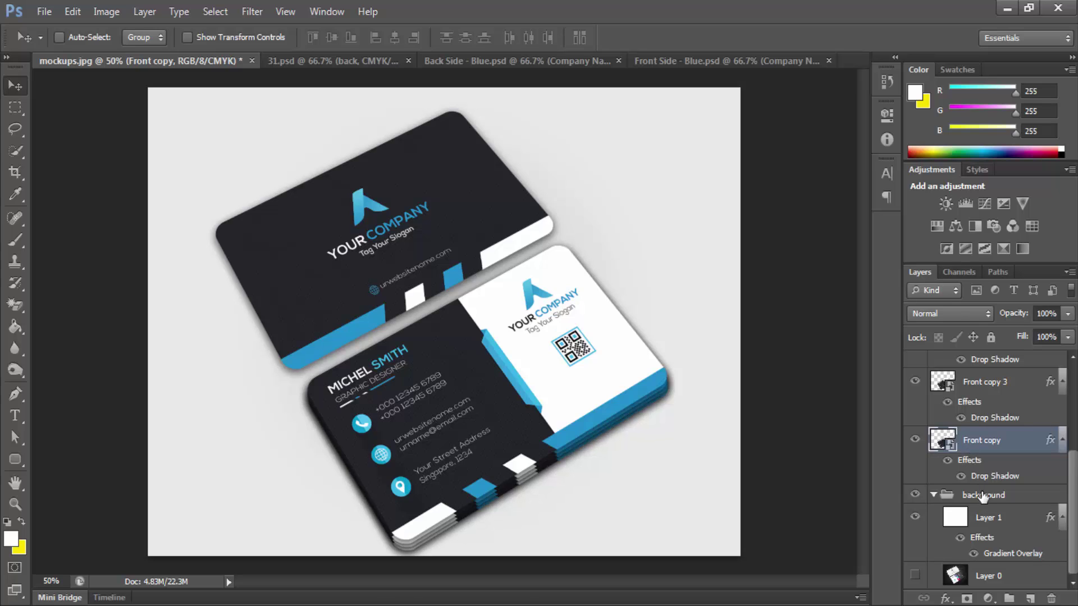
Step: Make one more duplicate of Front copy and shift the bottommost card slightly further down beneath the stack
{"action": "left_click", "coordinate": [983, 495]}
{"action": "left_click", "coordinate": [988, 449]}
{"action": "key", "text": "ctrl+j"}
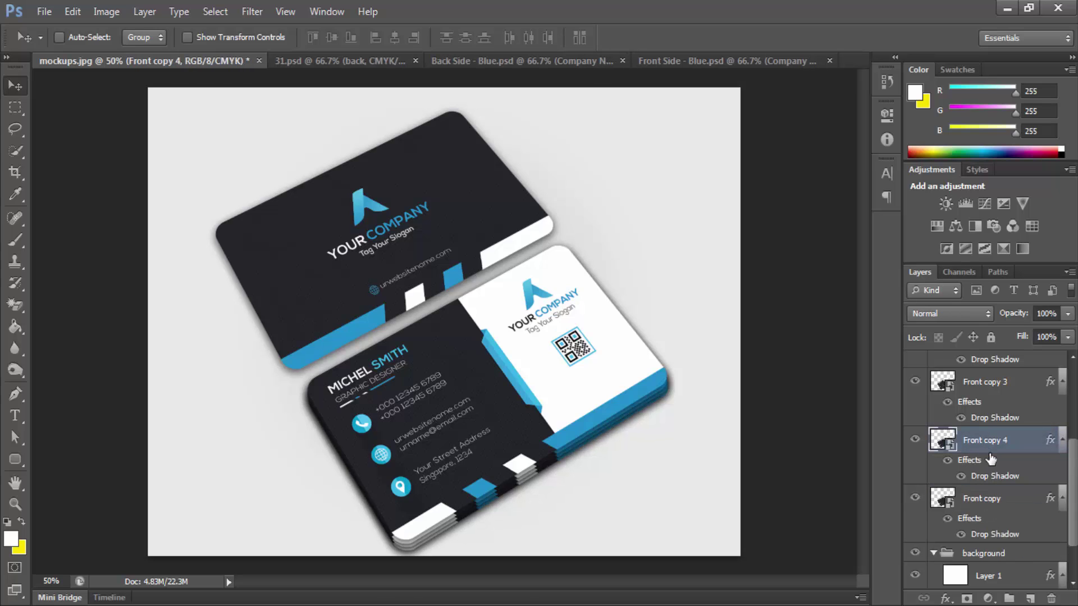
{"action": "left_click", "coordinate": [984, 499]}
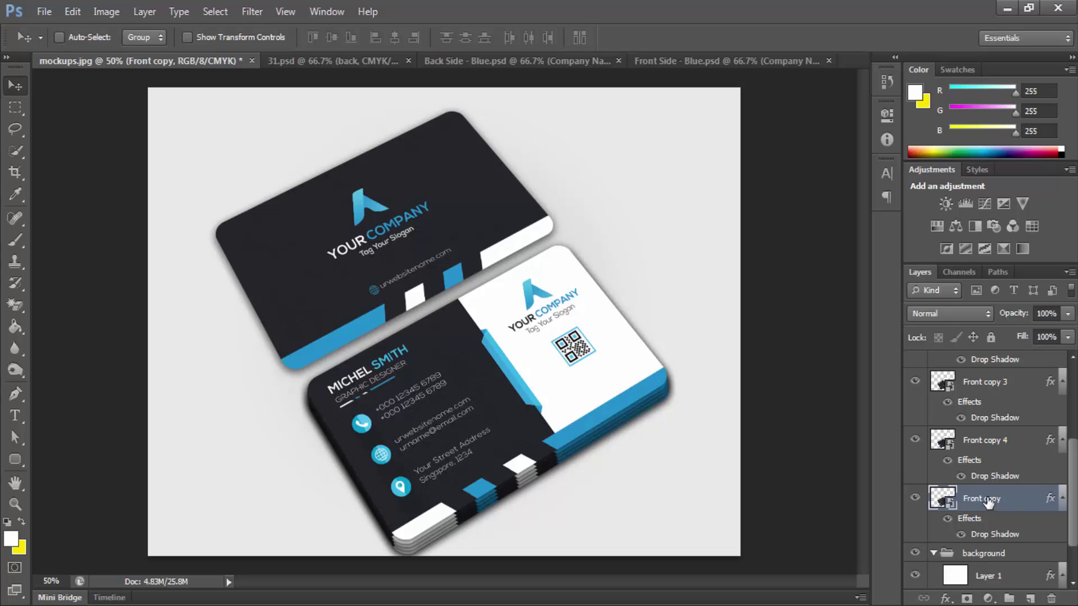
Step: Shift Front copy 3 to the right and slightly down so its edge juts out of the card stack
{"action": "left_click", "coordinate": [995, 467]}
{"action": "left_click", "coordinate": [1000, 399]}
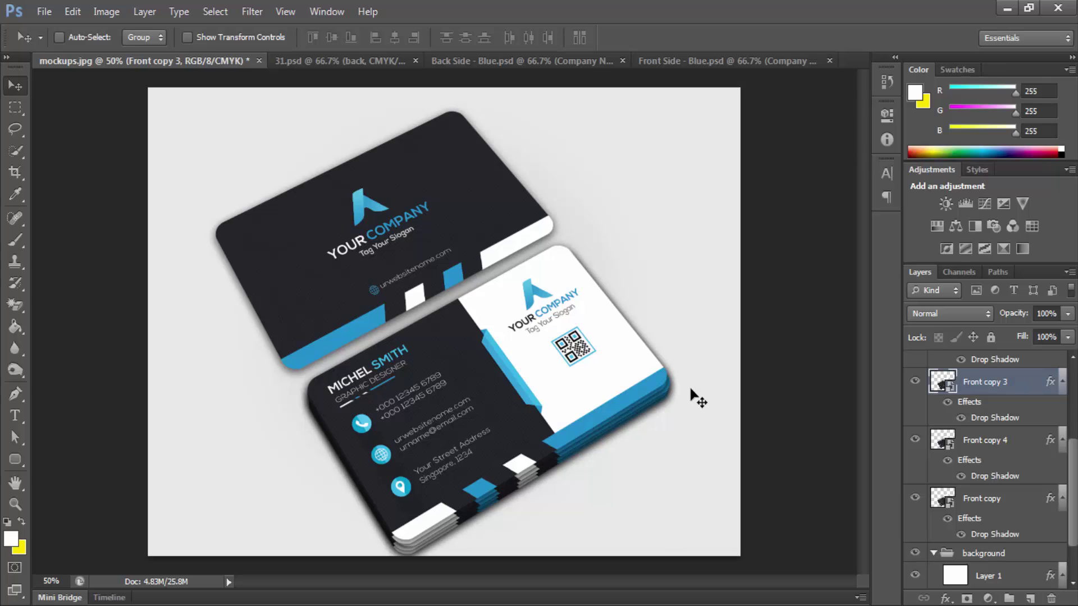
{"action": "left_click_drag", "start_coordinate": [638, 404], "coordinate": [648, 399]}
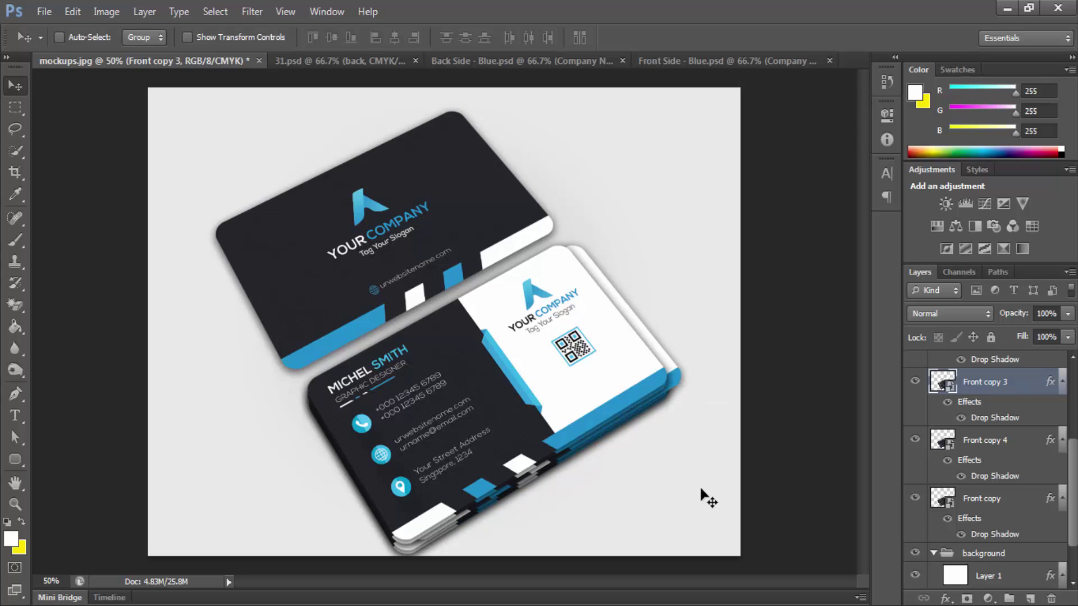
{"action": "key", "text": "Down"}
{"action": "key", "text": "Down"}
{"action": "key", "text": "Down"}
{"action": "key", "text": "Right"}
{"action": "key", "text": "Right"}
{"action": "key", "text": "Right"}
{"action": "key", "text": "Right"}
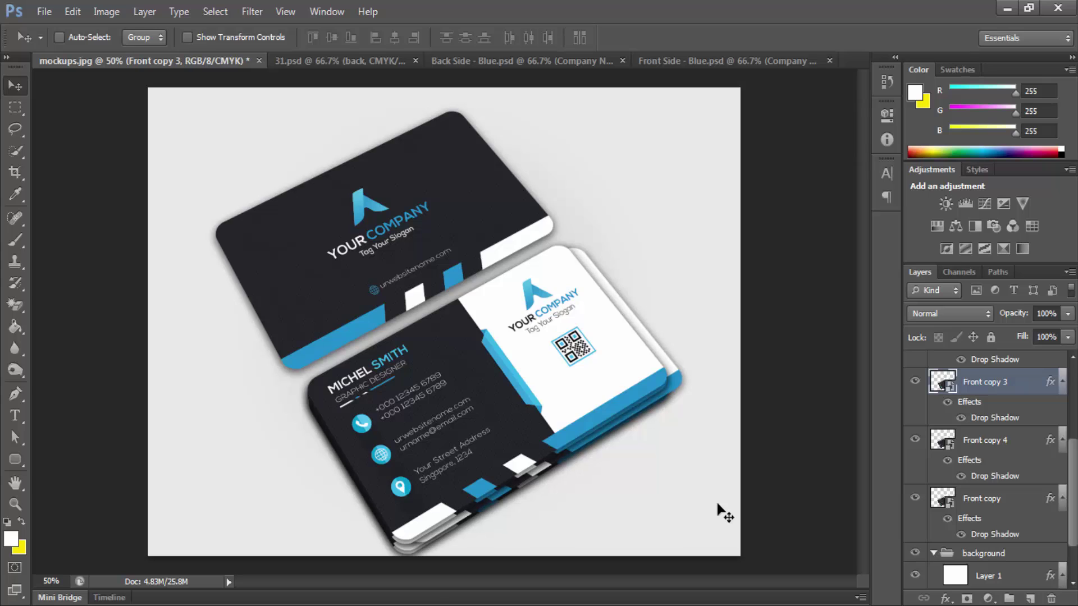
Step: Nudge Front copy 3 back to the left and fine-tune its height to narrow the overhang
{"action": "key", "text": "Left"}
{"action": "key", "text": "Left"}
{"action": "key", "text": "Left"}
{"action": "key", "text": "Left"}
{"action": "key", "text": "Left"}
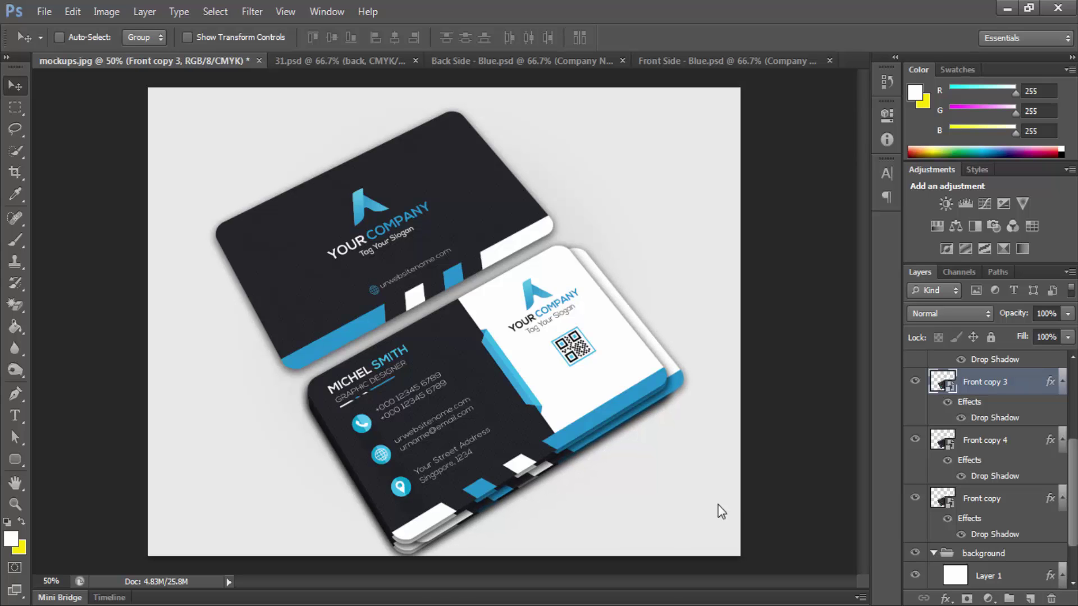
{"action": "key", "text": "Left"}
{"action": "key", "text": "Left"}
{"action": "key", "text": "Left"}
{"action": "key", "text": "Left"}
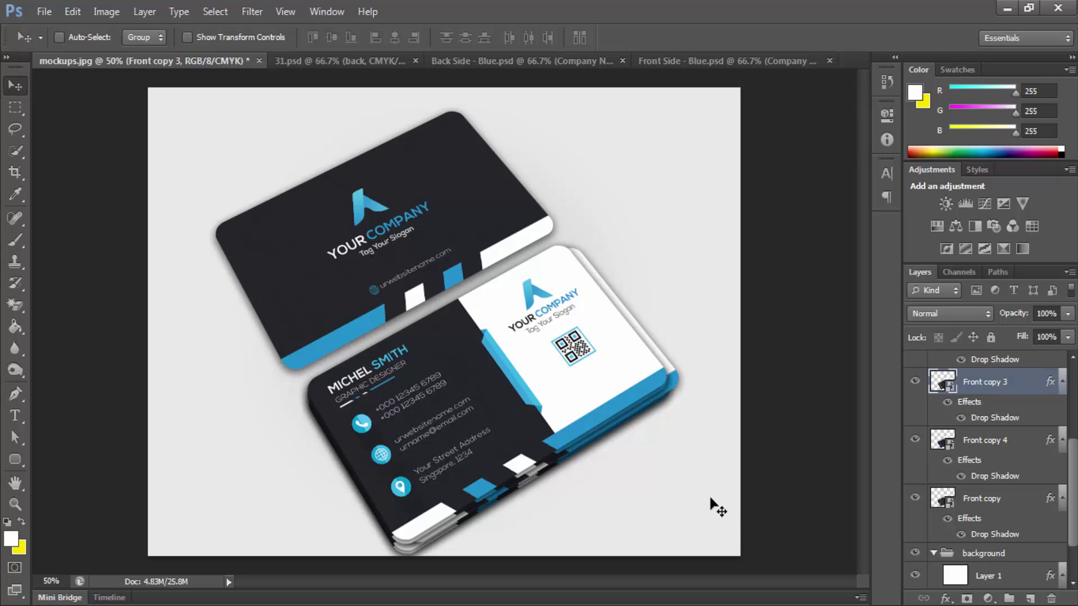
{"action": "key", "text": "Down"}
{"action": "key", "text": "Down"}
{"action": "key", "text": "Down"}
{"action": "key", "text": "Down"}
{"action": "key", "text": "Right"}
{"action": "key", "text": "Right"}
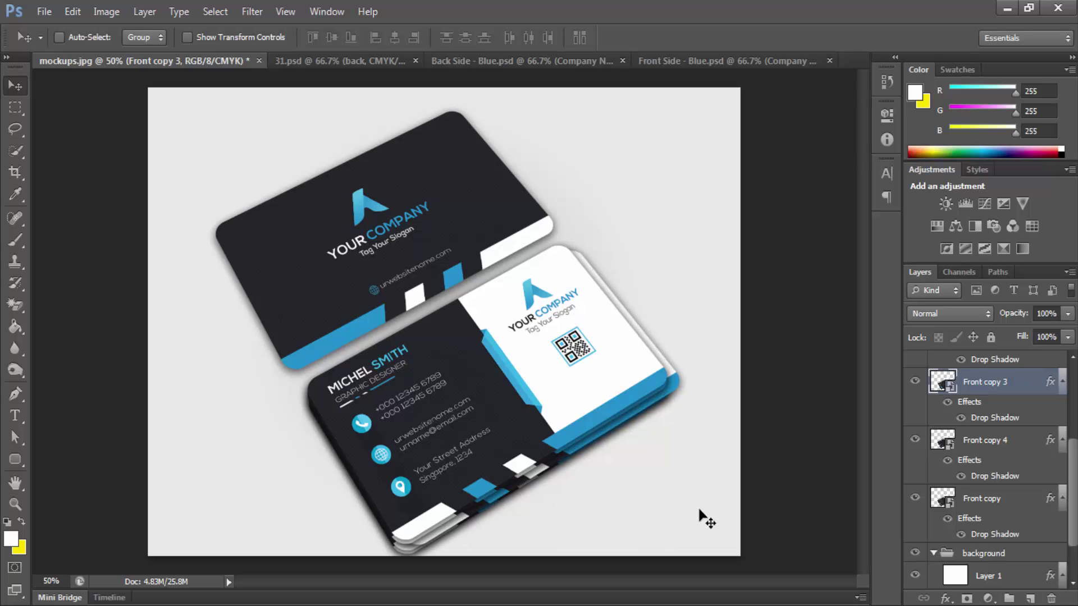
{"action": "key", "text": "Up"}
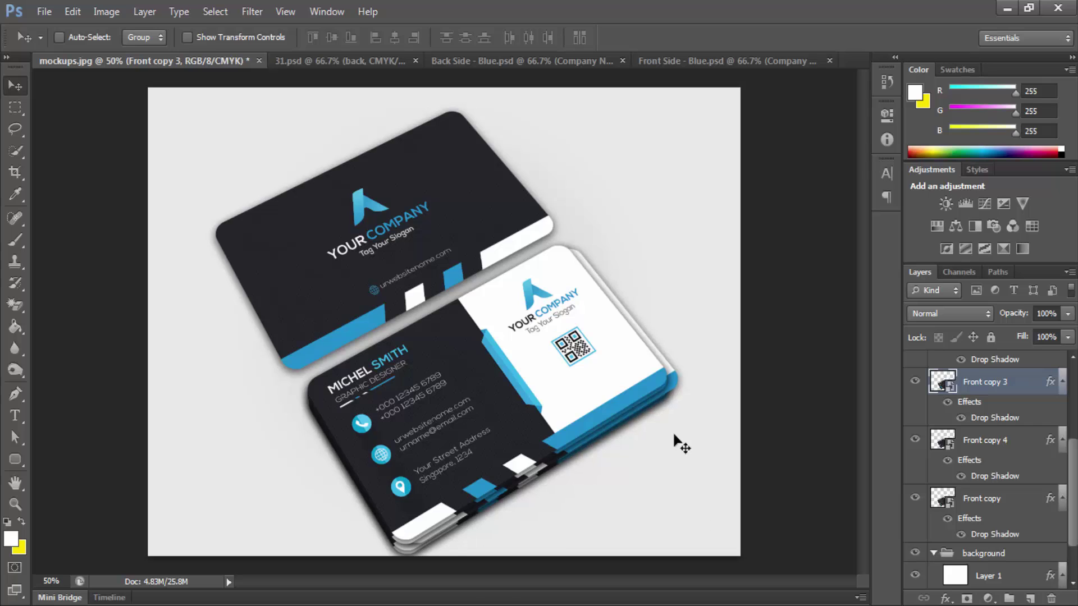
Step: Reposition Front copy 3 freehand and nudge it left and down until it protrudes slightly from the stack's right side
{"action": "left_click_drag", "start_coordinate": [679, 443], "coordinate": [674, 400]}
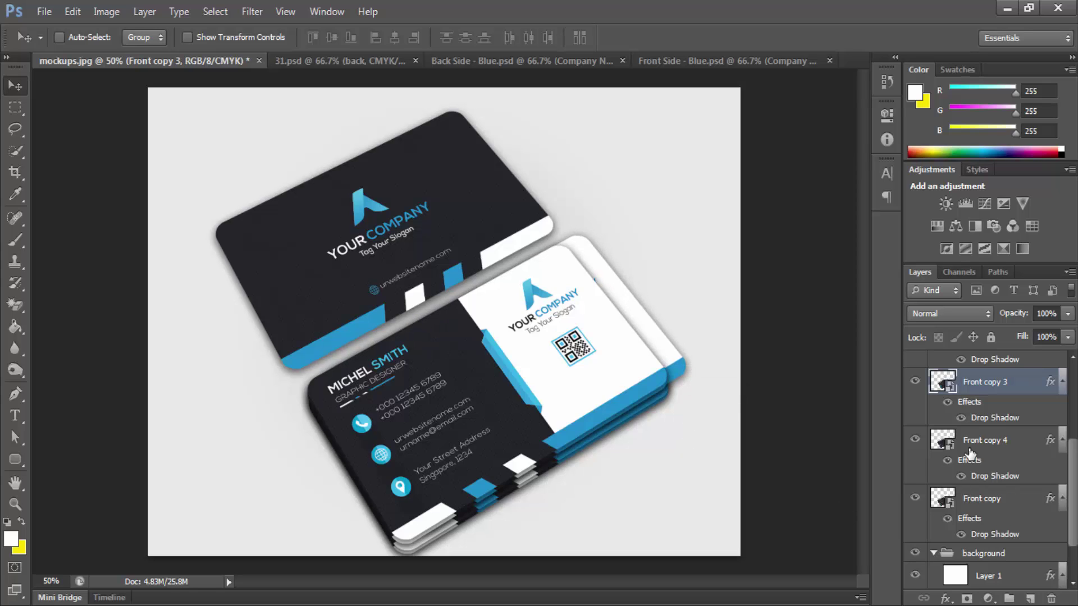
{"action": "mouse_move", "coordinate": [677, 407]}
{"action": "left_mouse_down"}
{"action": "mouse_move", "coordinate": [666, 397]}
{"action": "mouse_move", "coordinate": [671, 408]}
{"action": "left_mouse_up"}
{"action": "key", "text": "Left"}
{"action": "key", "text": "Left"}
{"action": "key", "text": "Left"}
{"action": "key", "text": "Left"}
{"action": "key", "text": "Left"}
{"action": "key", "text": "Down"}
{"action": "key", "text": "Down"}
{"action": "key", "text": "Down"}
{"action": "key", "text": "Down"}
{"action": "key", "text": "Down"}
{"action": "key", "text": "Down"}
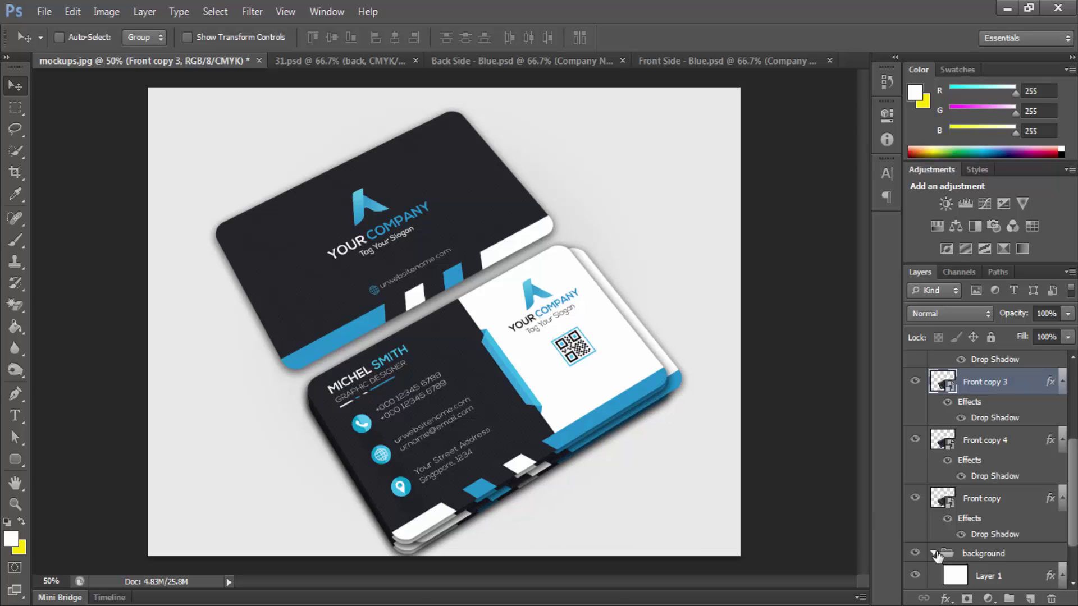
Step: Create a new layer group above the Front copy layer and name it design
{"action": "scroll", "coordinate": [1007, 469], "scroll_direction": "up", "scroll_amount": 2}
{"action": "scroll", "coordinate": [1007, 469], "scroll_direction": "down", "scroll_amount": 5}
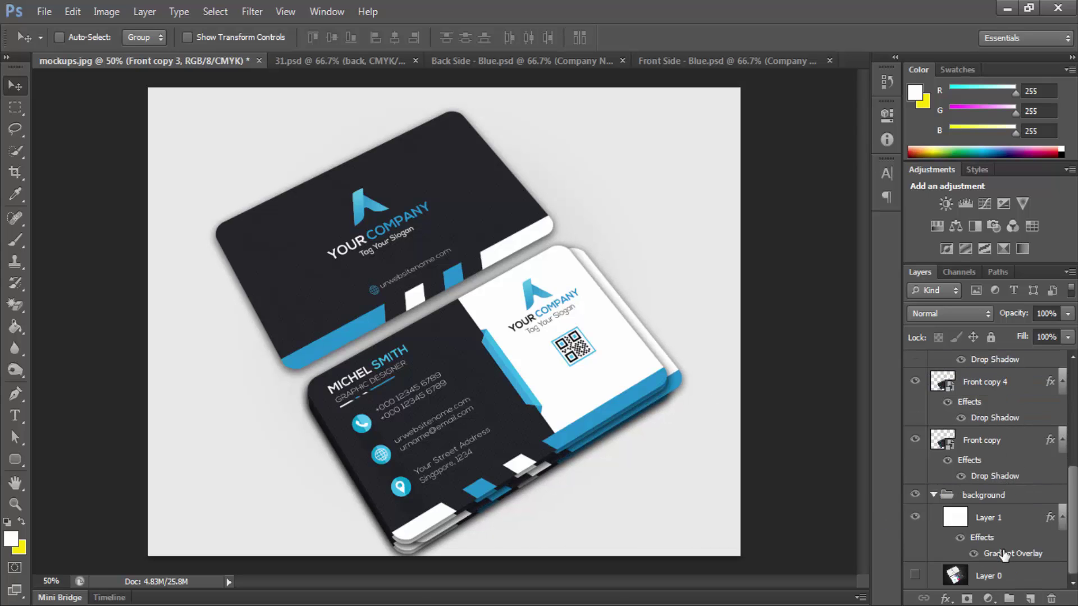
{"action": "left_click", "coordinate": [995, 456]}
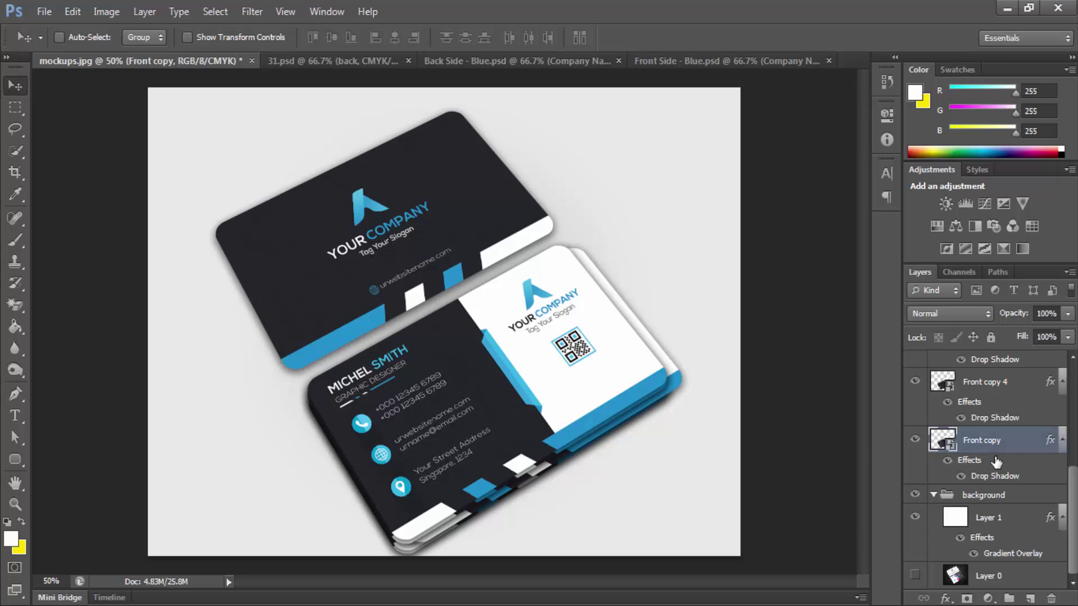
{"action": "left_click", "coordinate": [1009, 598]}
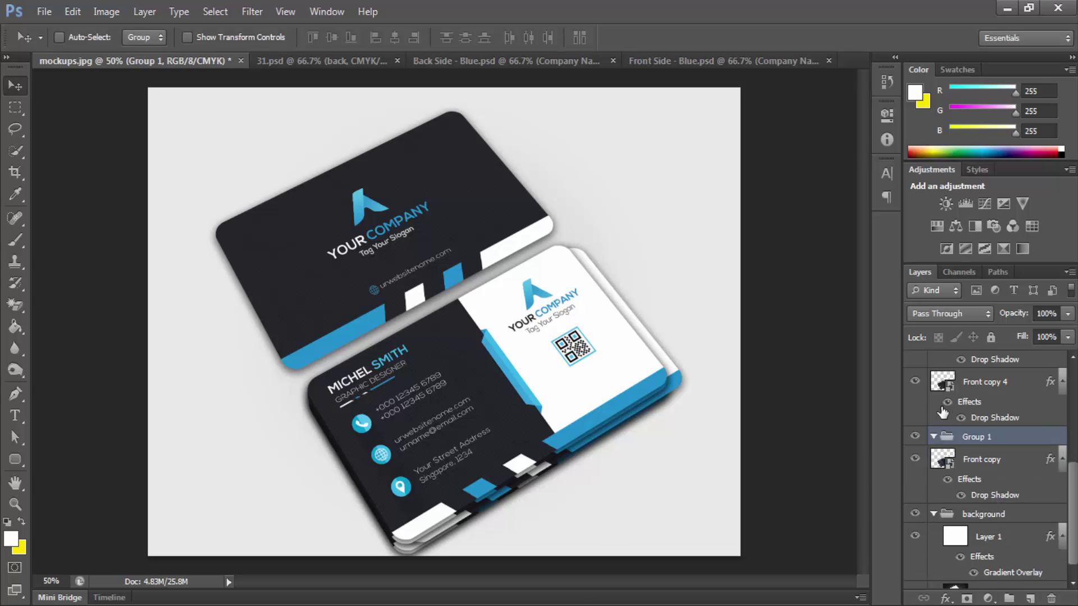
{"action": "double_click", "coordinate": [976, 437]}
{"action": "type", "text": "design"}
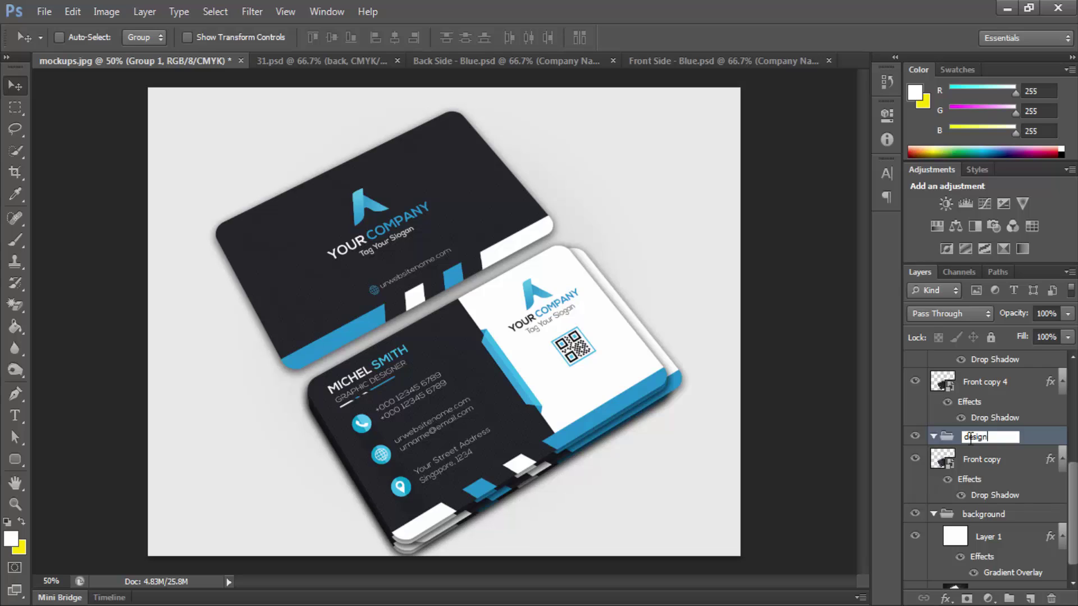
{"action": "key", "text": "Return"}
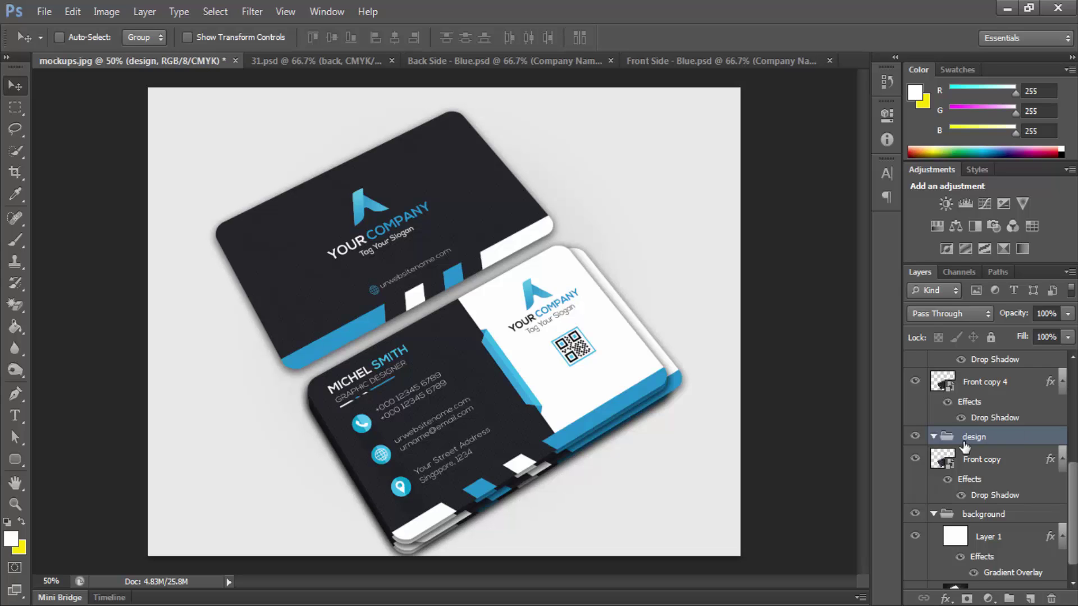
Step: Move the Front copy, Front copy 2, Front copy 3 and Front copy 4 layers into the design group
{"action": "scroll", "coordinate": [965, 446], "scroll_direction": "up", "scroll_amount": 5}
{"action": "left_click", "coordinate": [955, 429]}
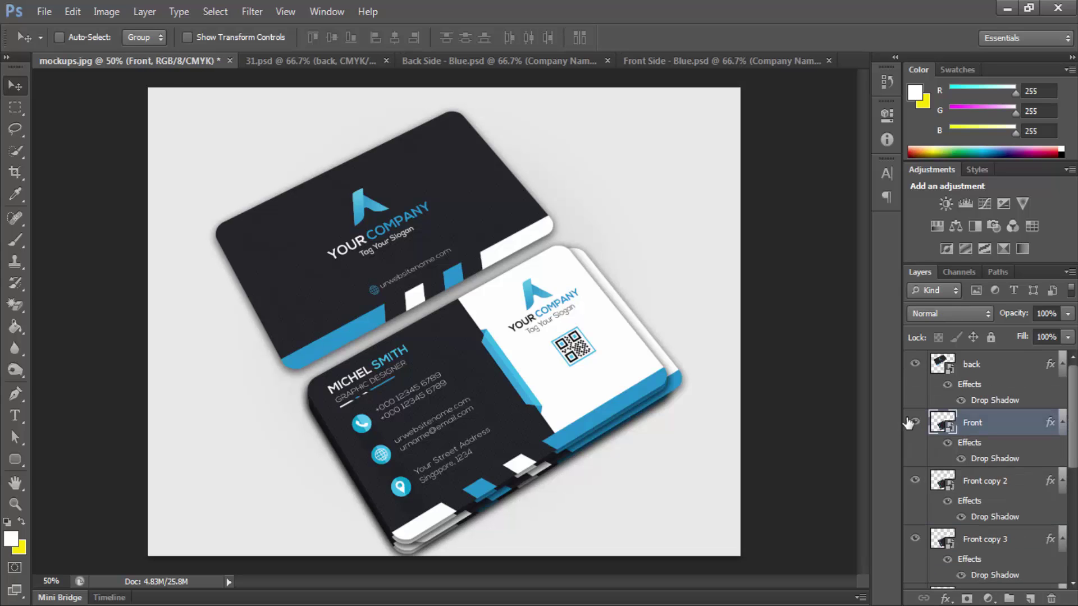
{"action": "left_click", "coordinate": [915, 423]}
{"action": "left_click", "coordinate": [916, 423]}
{"action": "left_click", "coordinate": [976, 484]}
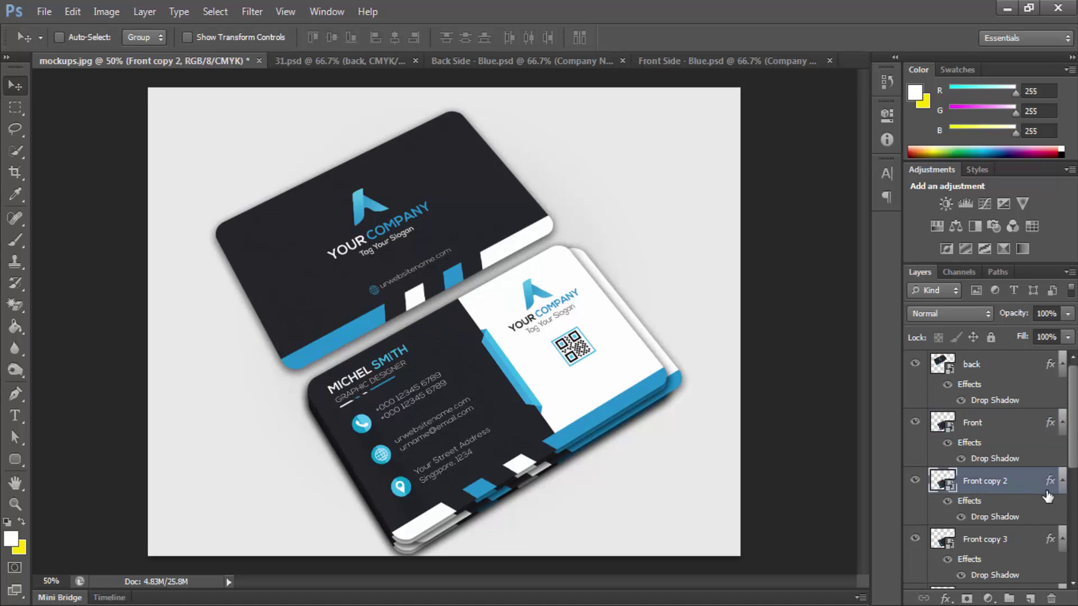
{"action": "scroll", "coordinate": [1048, 497], "scroll_direction": "down", "scroll_amount": 5}
{"action": "left_click", "coordinate": [985, 368], "text": "shift"}
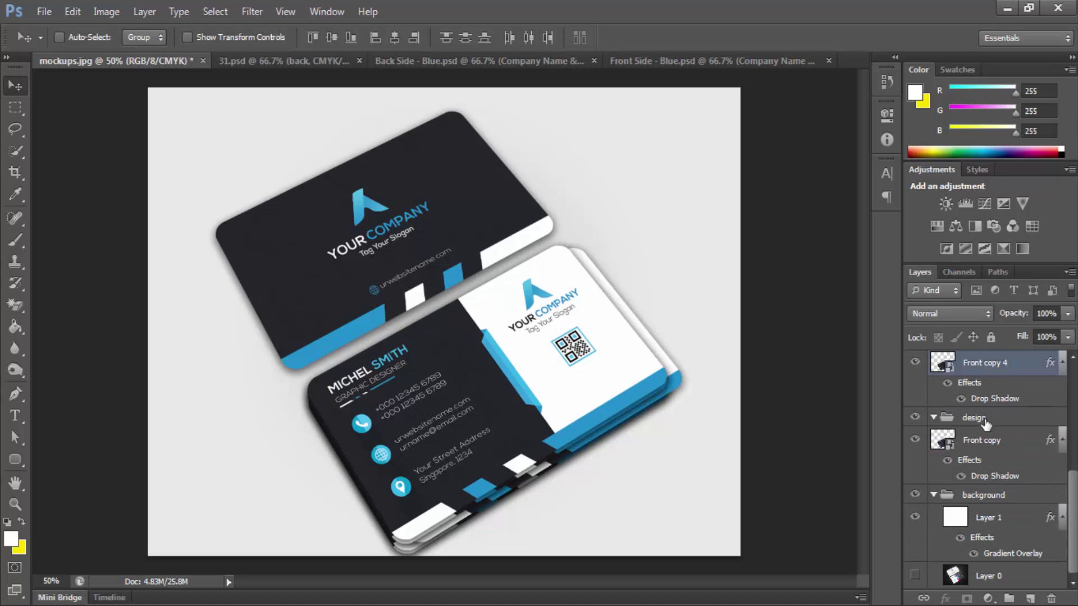
{"action": "left_click", "coordinate": [983, 442], "text": "ctrl"}
{"action": "left_click_drag", "start_coordinate": [977, 366], "coordinate": [975, 420]}
Step: Check the design group's content by switching its visibility off and on, and collapse the group
{"action": "scroll", "coordinate": [984, 443], "scroll_direction": "up", "scroll_amount": 3}
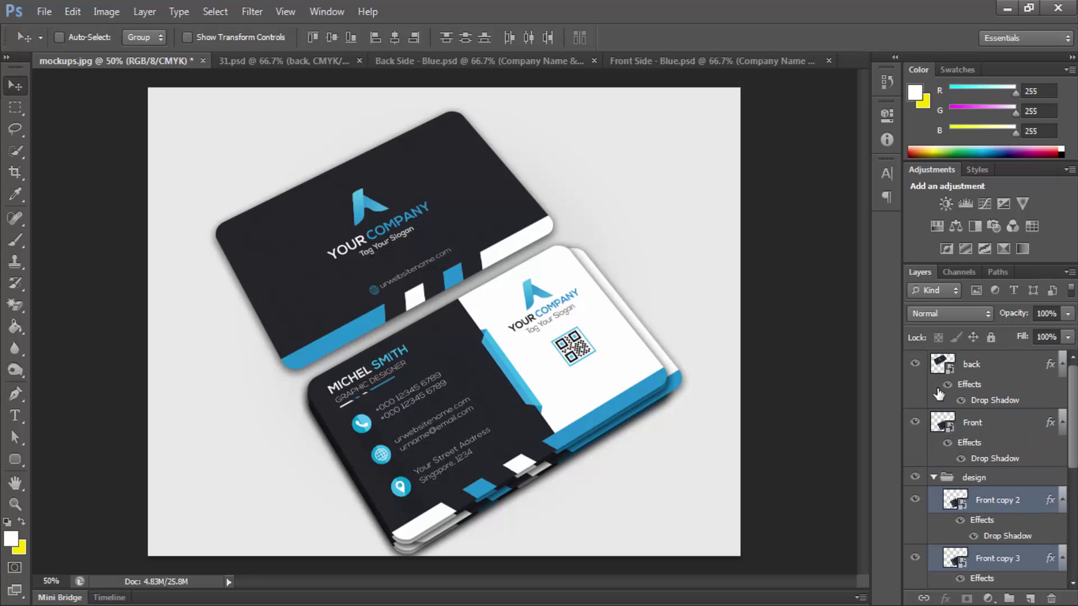
{"action": "left_click", "coordinate": [916, 477]}
{"action": "left_click", "coordinate": [916, 478]}
{"action": "left_click", "coordinate": [934, 477]}
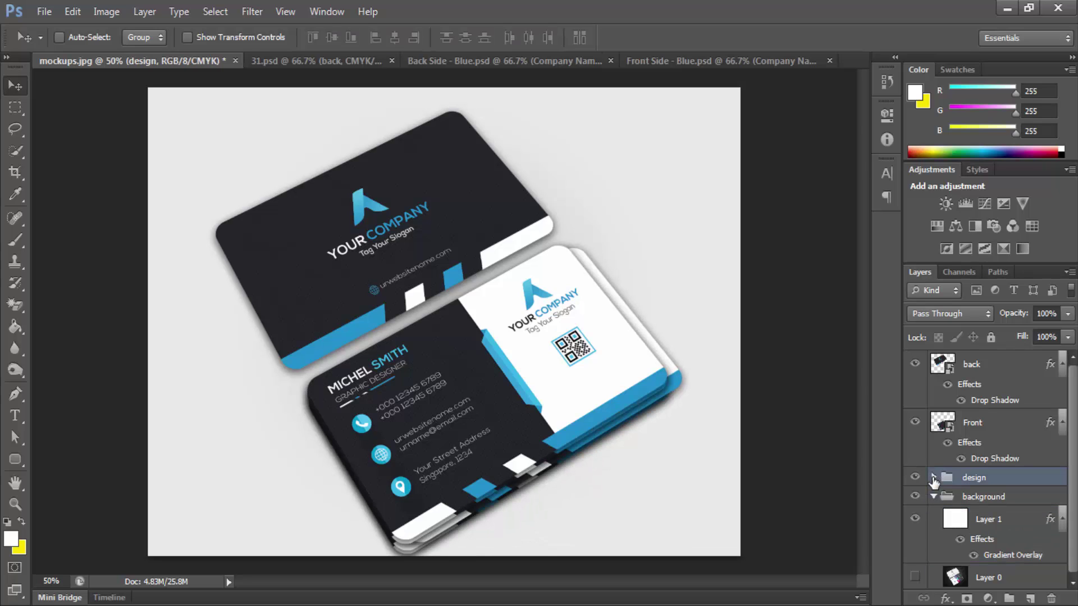
Step: Duplicate the back layer, transfer back's layer effects to the duplicate, and place back above it in the layer order
{"action": "left_click", "coordinate": [980, 431]}
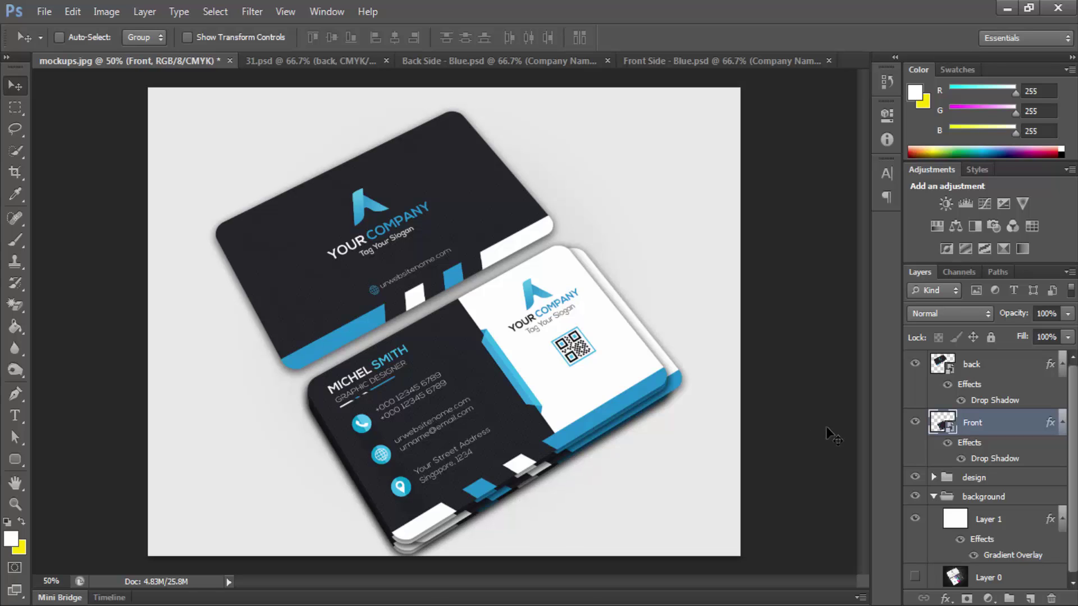
{"action": "left_click", "coordinate": [973, 381]}
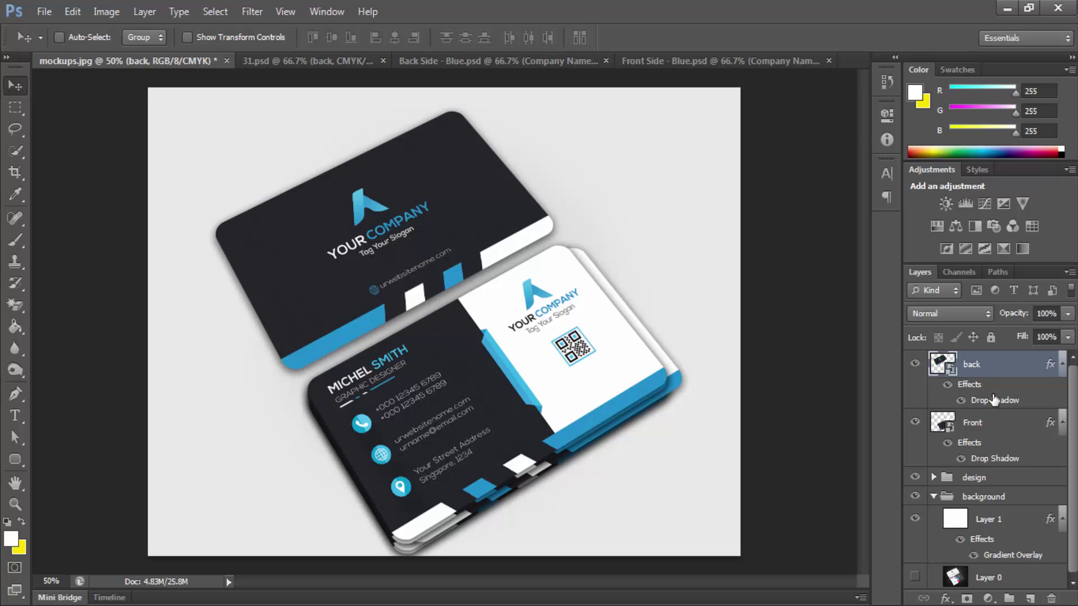
{"action": "key", "text": "ctrl+j"}
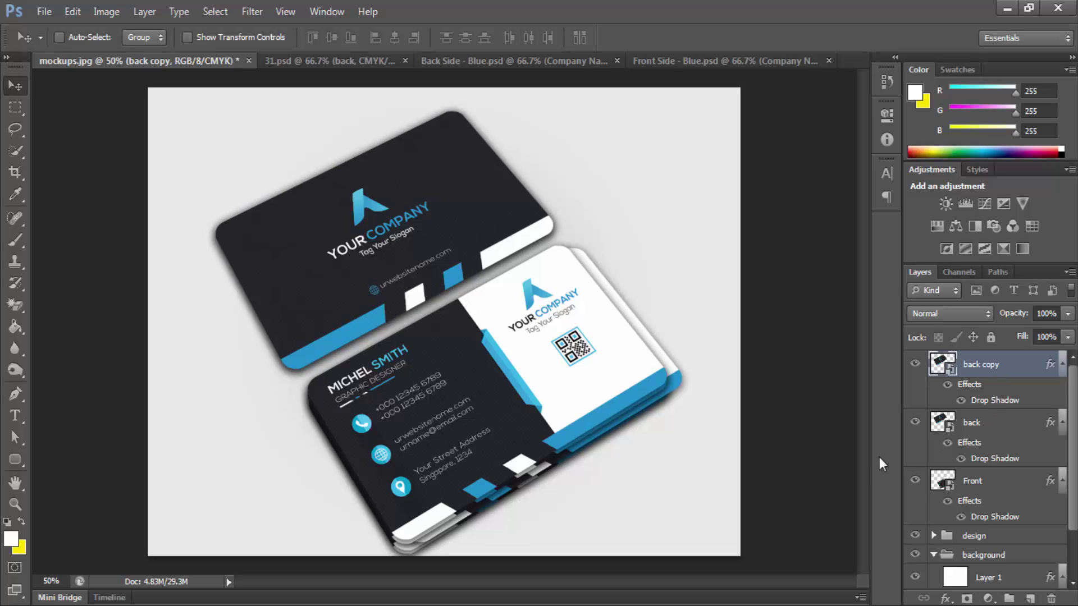
{"action": "left_click_drag", "start_coordinate": [529, 238], "coordinate": [526, 233]}
{"action": "key", "text": "ctrl+z"}
{"action": "left_click", "coordinate": [988, 421]}
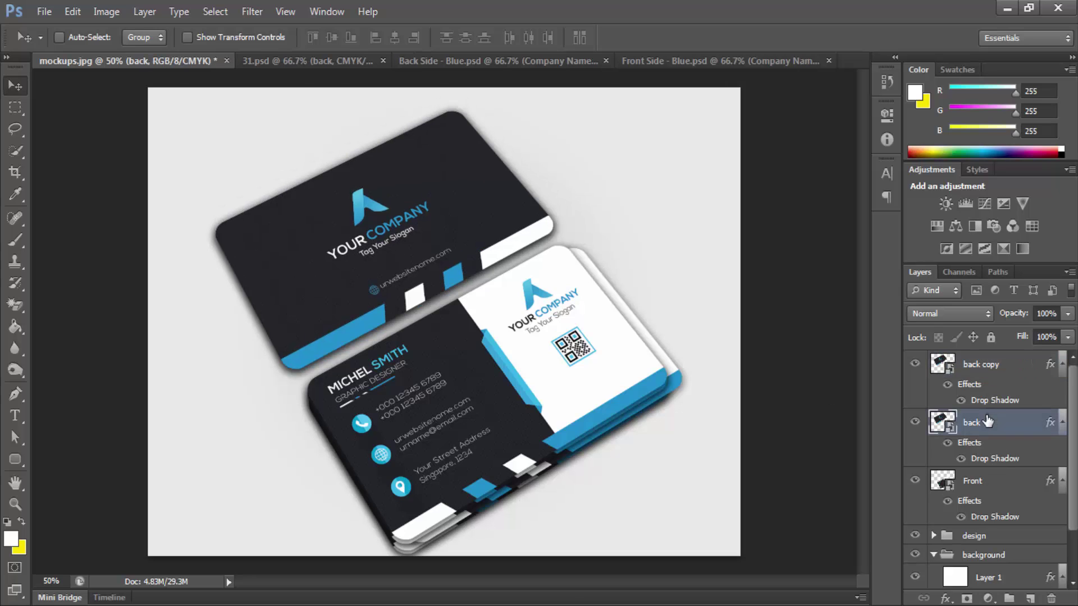
{"action": "left_click_drag", "start_coordinate": [984, 441], "coordinate": [986, 377]}
{"action": "left_click_drag", "start_coordinate": [983, 430], "coordinate": [989, 365]}
{"action": "left_click", "coordinate": [987, 396]}
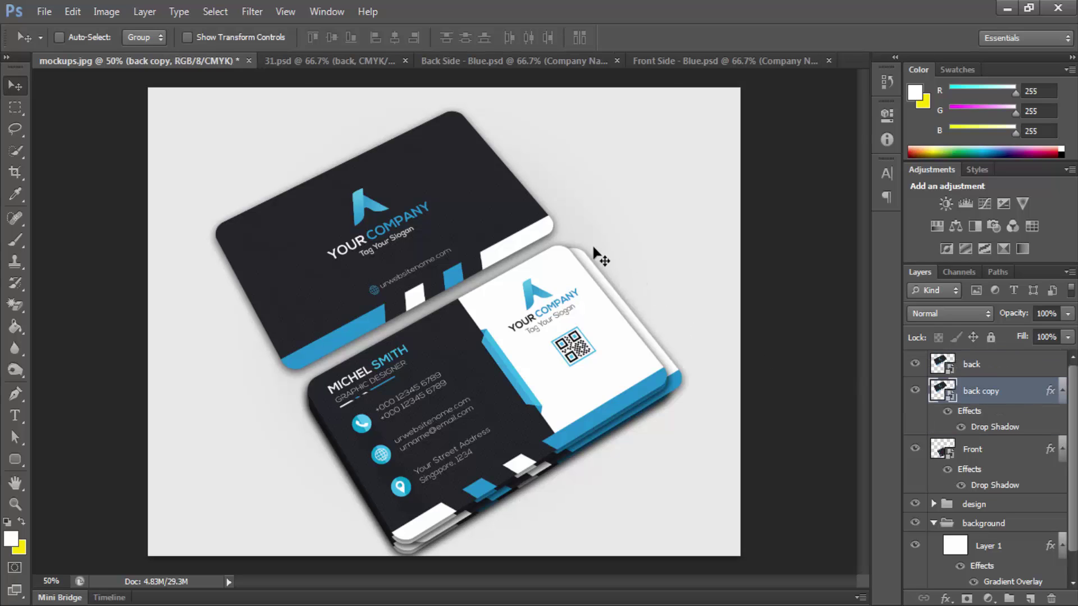
Step: Shift back copy left by about 0.256 in and tilt it to about -25.16° so its edge protrudes behind the back card
{"action": "left_click_drag", "start_coordinate": [561, 239], "coordinate": [507, 214]}
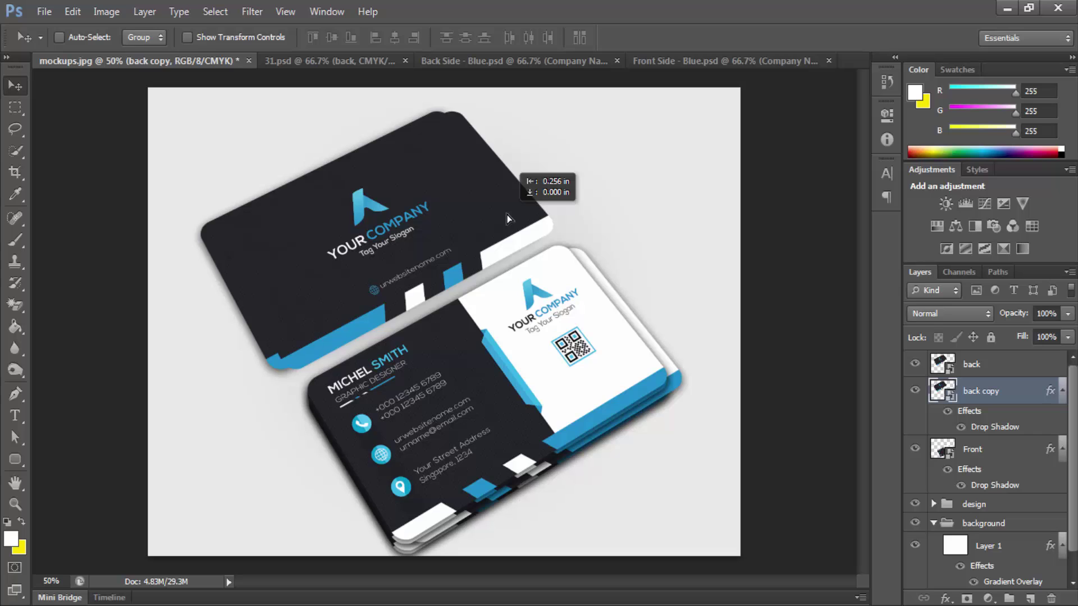
{"action": "key", "text": "ctrl+t"}
{"action": "left_click_drag", "start_coordinate": [640, 232], "coordinate": [641, 242]}
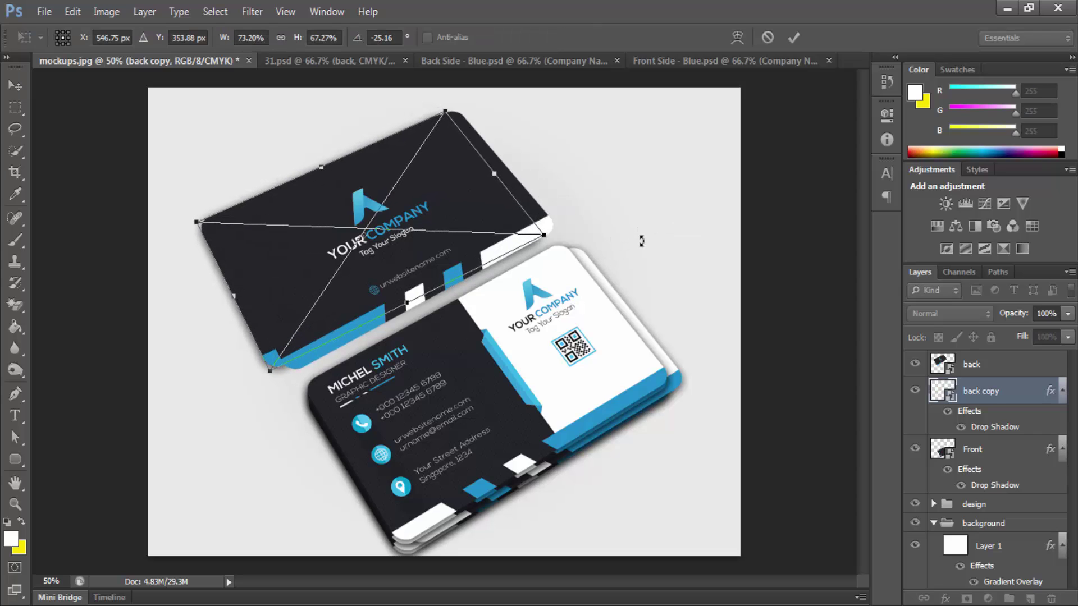
{"action": "key", "text": "Return"}
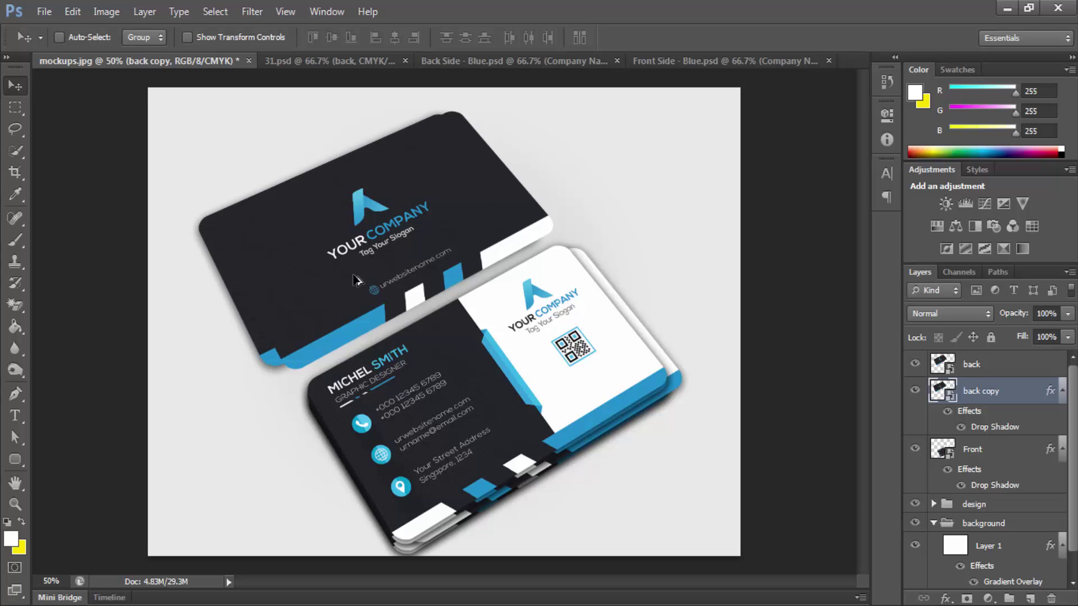
Step: Duplicate back copy toward the lower left and tilt the duplicate counterclockwise
{"action": "left_click_drag", "start_coordinate": [353, 277], "coordinate": [309, 325]}
{"action": "key", "text": "ctrl+t"}
{"action": "left_click_drag", "start_coordinate": [571, 326], "coordinate": [573, 254]}
{"action": "key", "text": "Return"}
Step: Reposition back copy 2 and adjust its tilt to about -34.8° so its left end sticks out from the upper cards
{"action": "left_click_drag", "start_coordinate": [325, 293], "coordinate": [304, 305]}
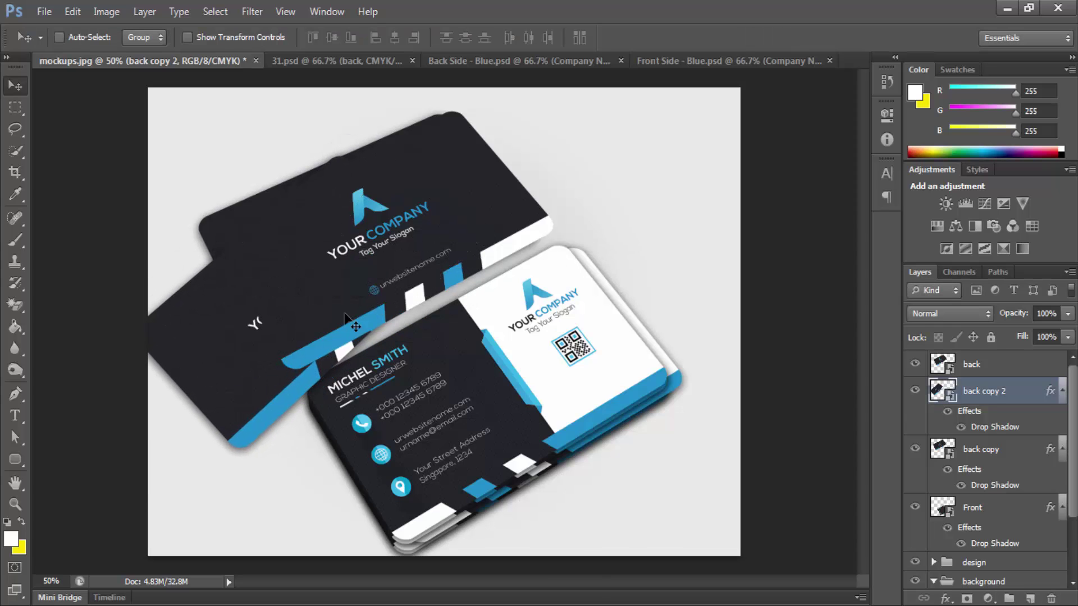
{"action": "key", "text": "ctrl+t"}
{"action": "left_click_drag", "start_coordinate": [501, 304], "coordinate": [502, 299]}
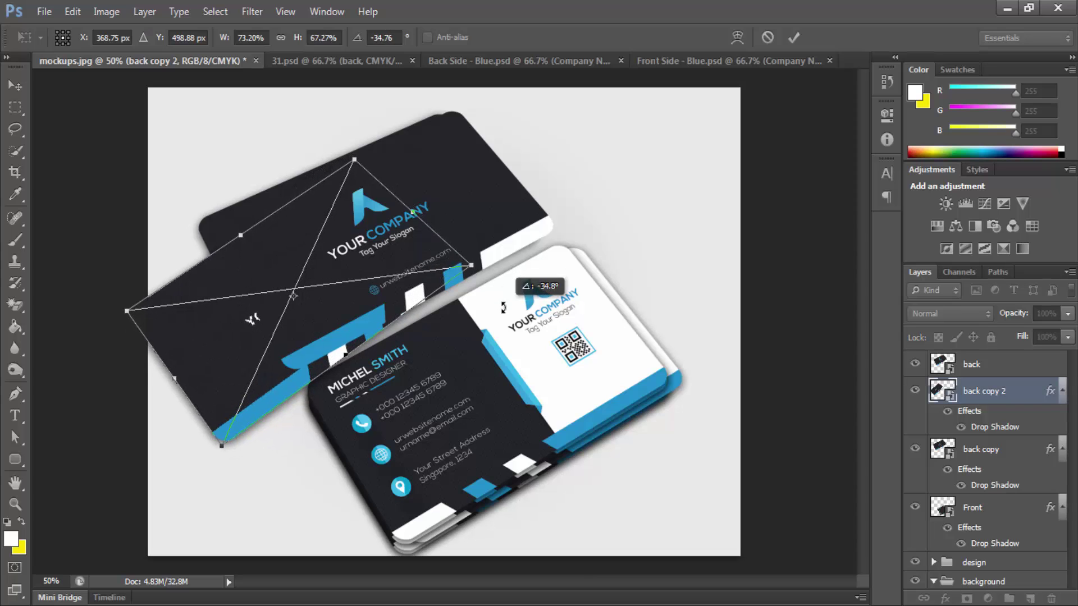
{"action": "key", "text": "Return"}
{"action": "left_click_drag", "start_coordinate": [330, 300], "coordinate": [346, 287]}
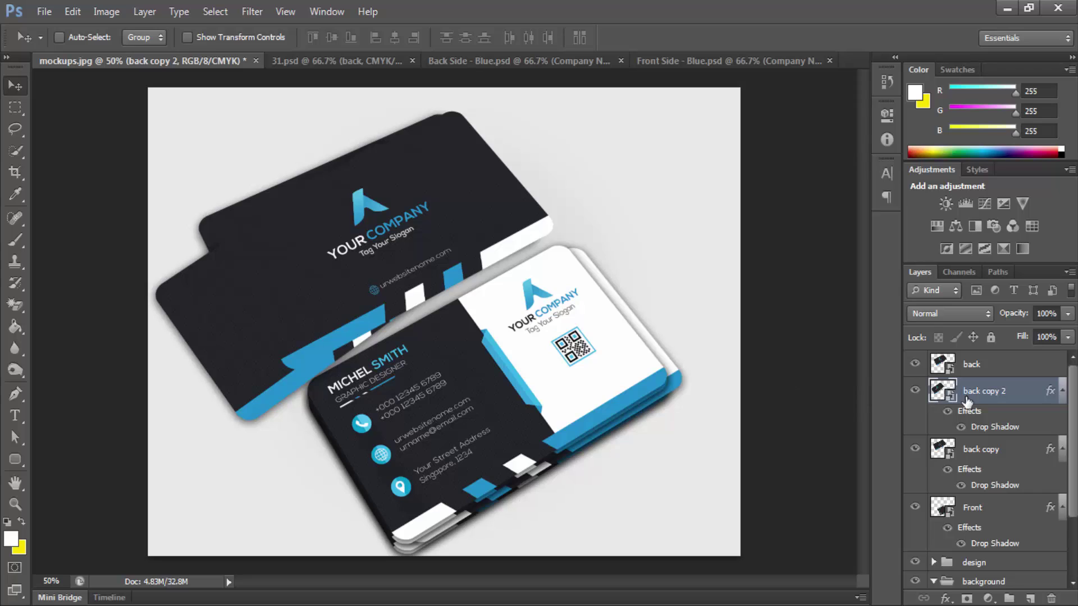
Step: Place back copy 2 below back copy in the layer order and nudge it slightly left and up
{"action": "left_click_drag", "start_coordinate": [967, 401], "coordinate": [968, 481]}
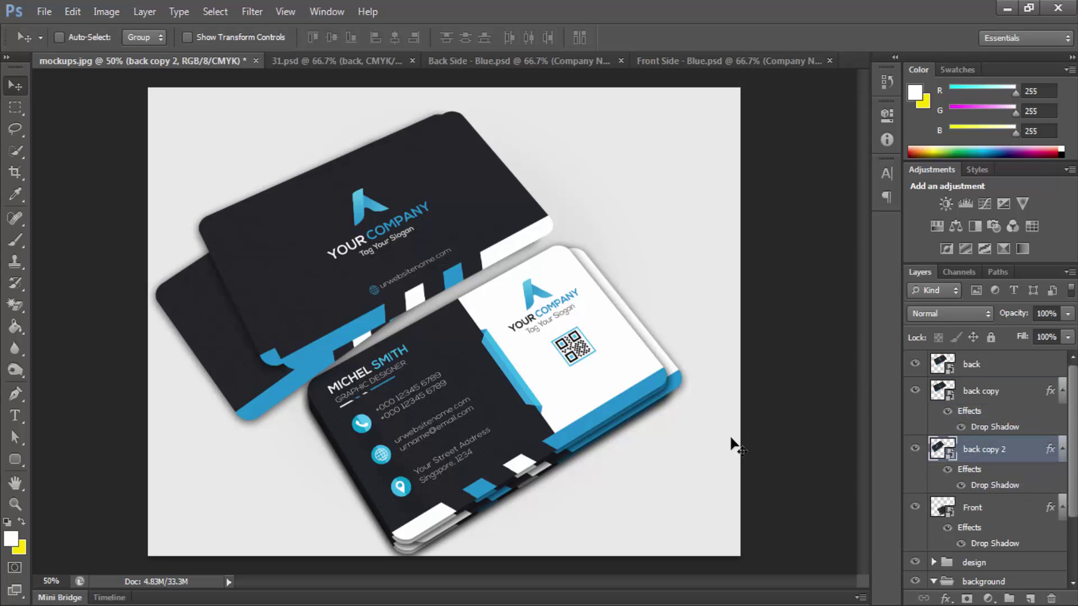
{"action": "key", "text": "Left"}
{"action": "key", "text": "Left"}
{"action": "key", "text": "Left"}
{"action": "key", "text": "Left"}
{"action": "key", "text": "Up"}
{"action": "key", "text": "Up"}
{"action": "key", "text": "Up"}
{"action": "key", "text": "Up"}
{"action": "key", "text": "Up"}
{"action": "key", "text": "Up"}
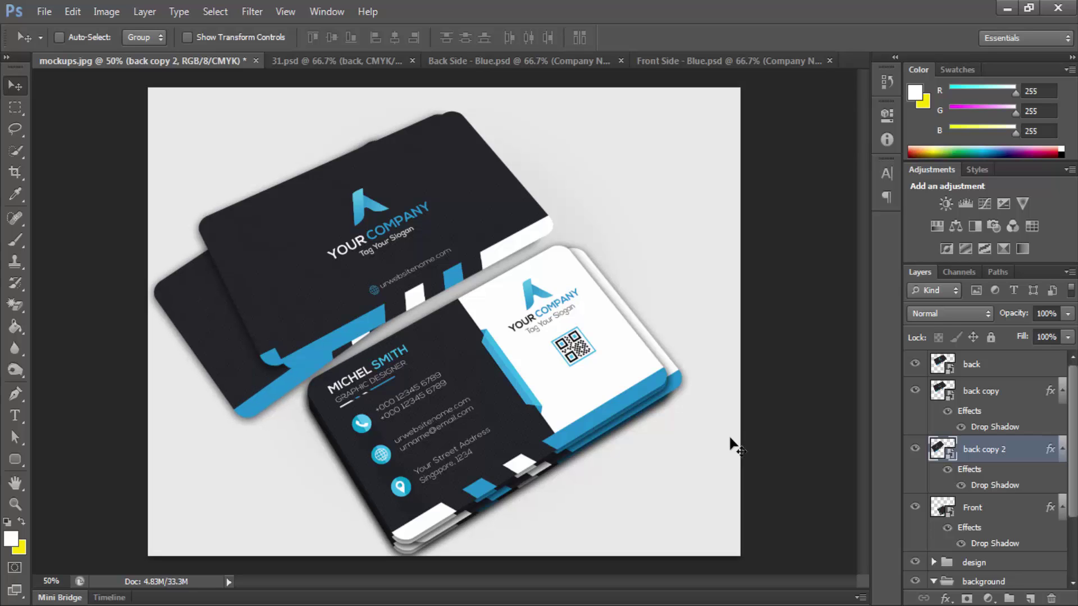
{"action": "key", "text": "Up"}
{"action": "key", "text": "Up"}
{"action": "key", "text": "Up"}
{"action": "key", "text": "Up"}
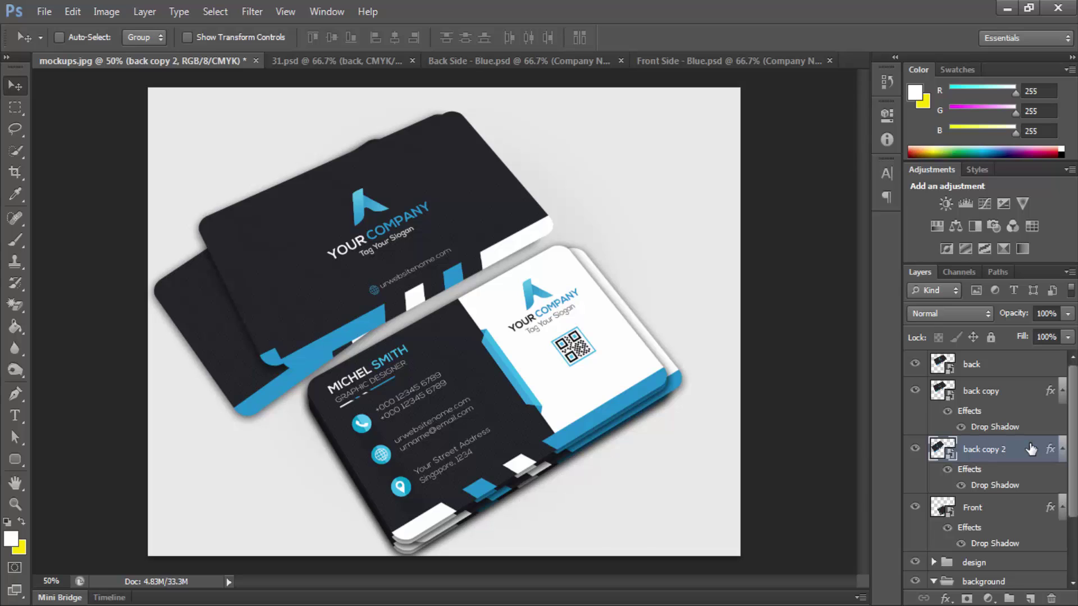
Step: Move back copy and back copy 2 into the design group, and select the background group
{"action": "left_click", "coordinate": [981, 398], "text": "shift"}
{"action": "left_click_drag", "start_coordinate": [997, 456], "coordinate": [987, 559]}
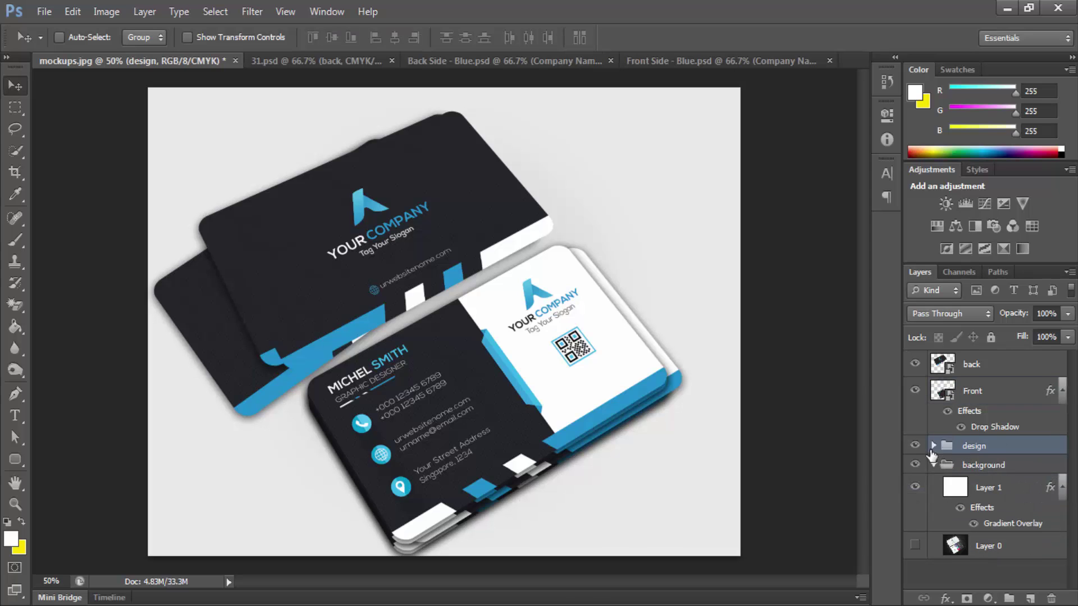
{"action": "left_click", "coordinate": [934, 466]}
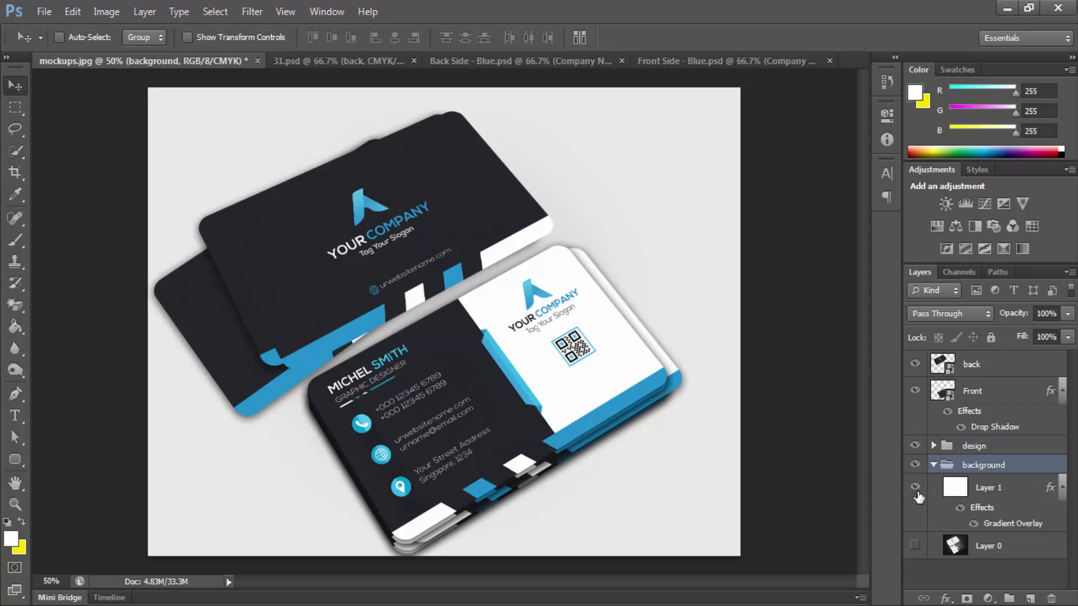
Step: Preview the cards on Layer 0's dark textured background by switching the visibility of Layer 1 and Layer 0
{"action": "left_click", "coordinate": [915, 487]}
{"action": "left_click", "coordinate": [915, 545]}
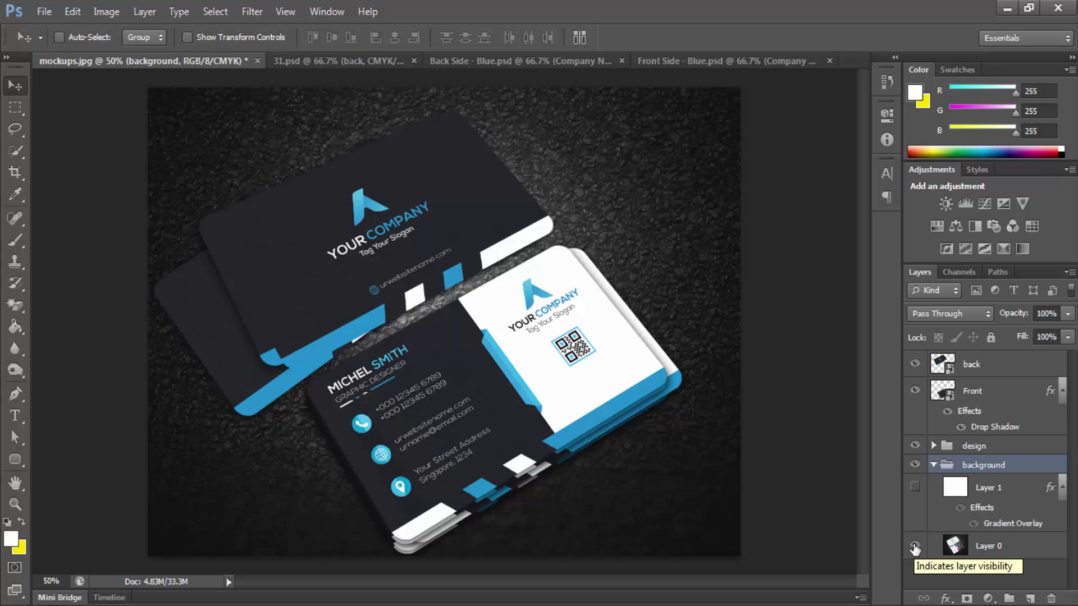
{"action": "left_click", "coordinate": [915, 546]}
{"action": "left_click", "coordinate": [917, 487]}
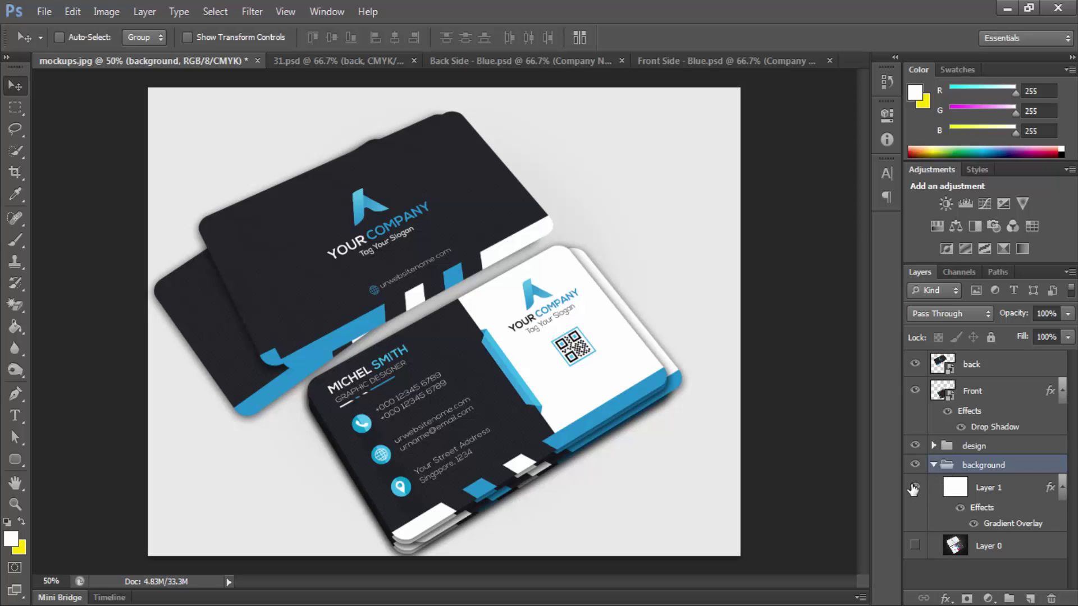
{"action": "left_click", "coordinate": [916, 487]}
{"action": "left_click", "coordinate": [915, 545]}
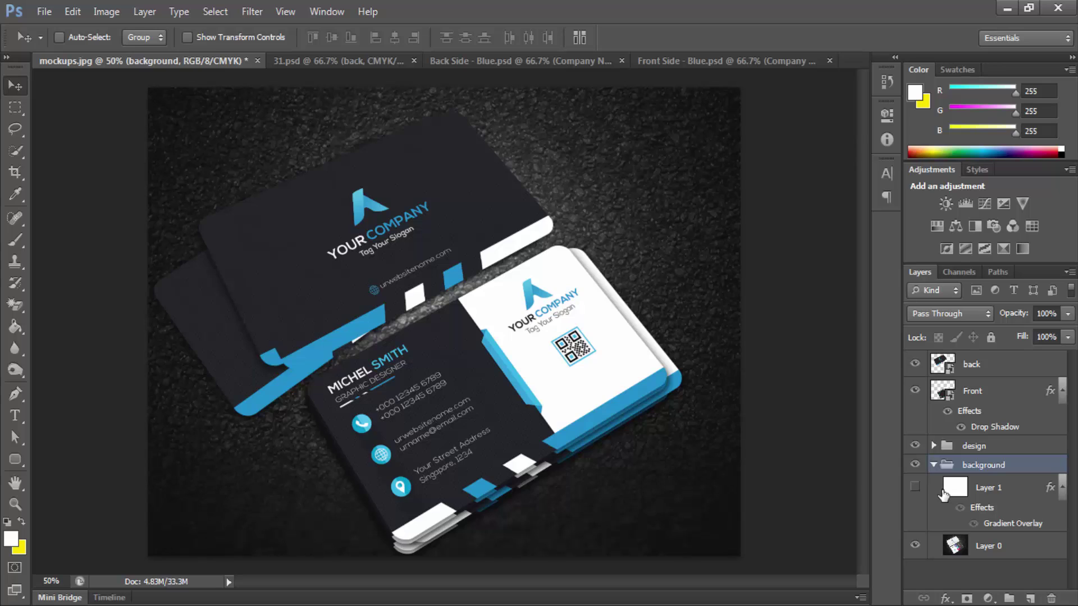
Step: Collapse the Front layer's effects list, check the back layer by hiding and showing it, and show Layer 1 again
{"action": "left_click", "coordinate": [1009, 394]}
{"action": "left_click", "coordinate": [987, 367]}
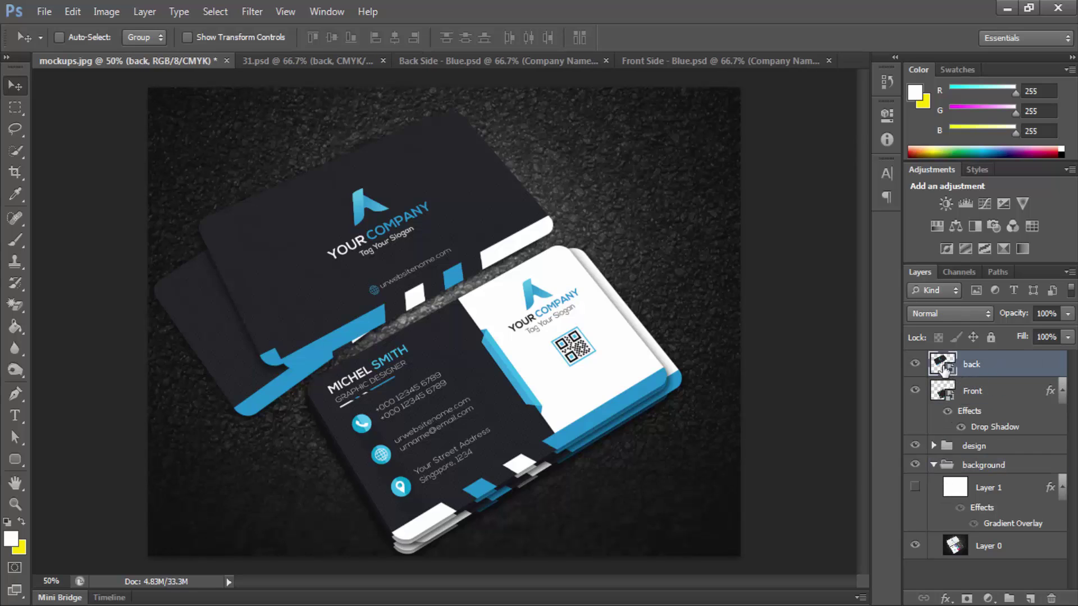
{"action": "left_click", "coordinate": [1062, 392]}
{"action": "left_click", "coordinate": [984, 390]}
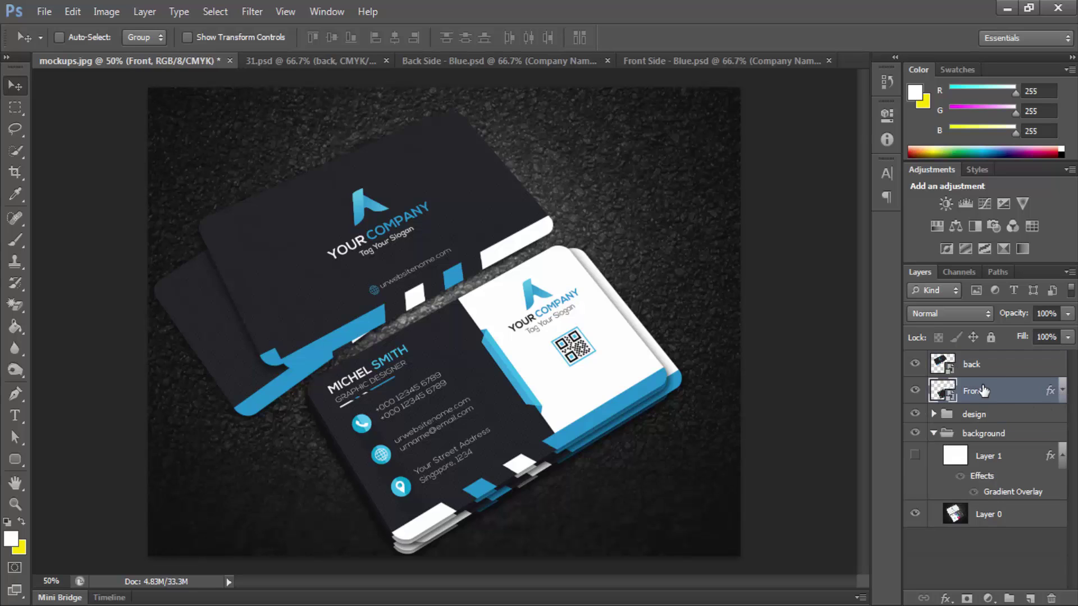
{"action": "left_click", "coordinate": [991, 374]}
{"action": "left_click", "coordinate": [915, 364]}
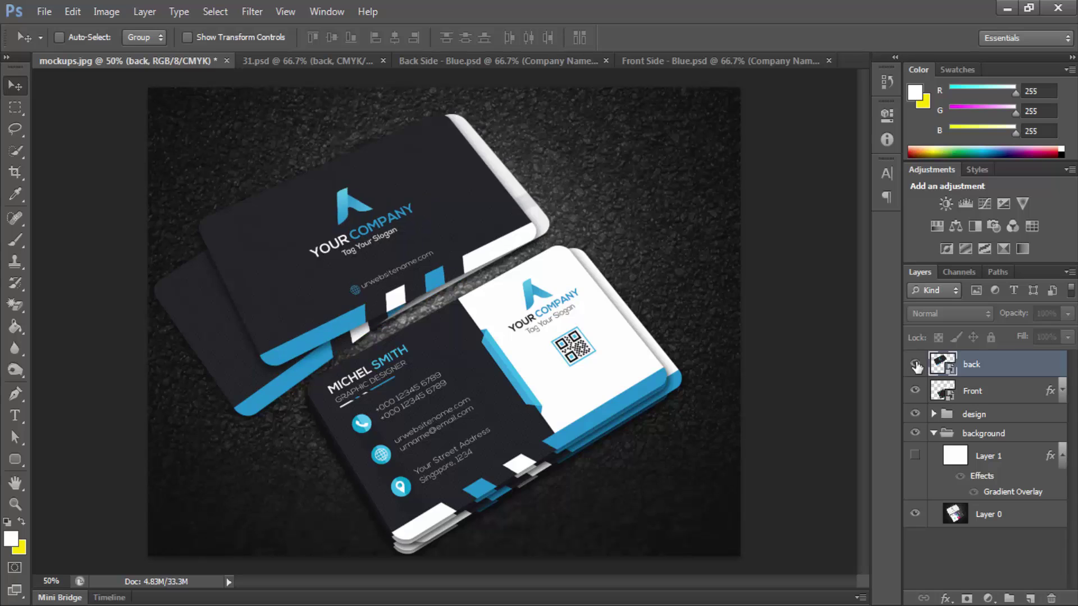
{"action": "left_click", "coordinate": [915, 365]}
{"action": "left_click", "coordinate": [916, 457]}
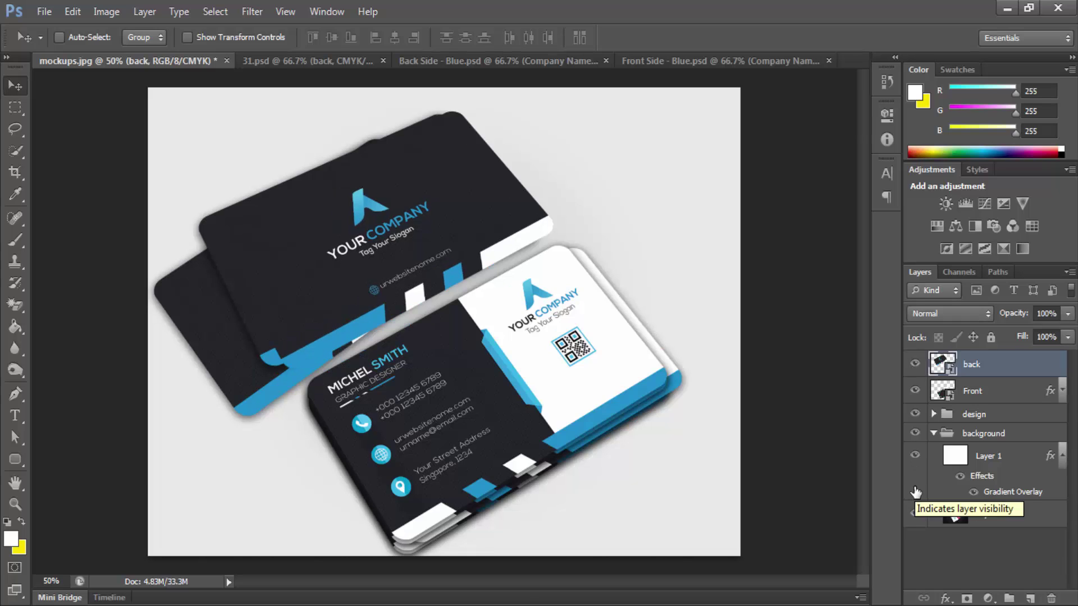
Step: Copy the layer style from the Front layer and paste it onto the back layer
{"action": "left_click", "coordinate": [990, 397]}
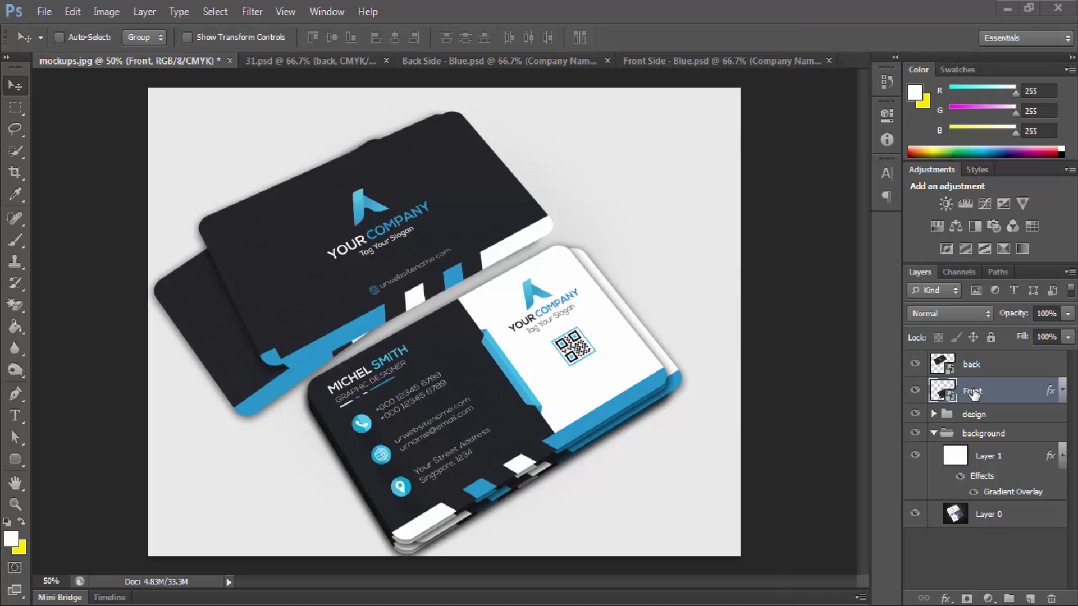
{"action": "left_click", "coordinate": [730, 133]}
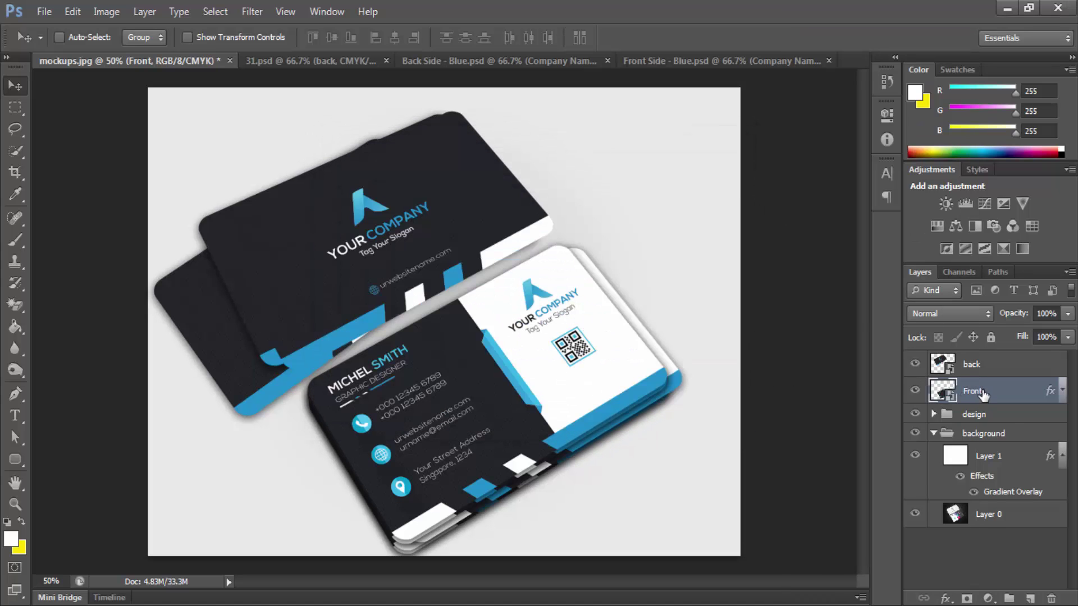
{"action": "right_click", "coordinate": [980, 391]}
{"action": "left_click", "coordinate": [875, 342]}
{"action": "left_click", "coordinate": [990, 365]}
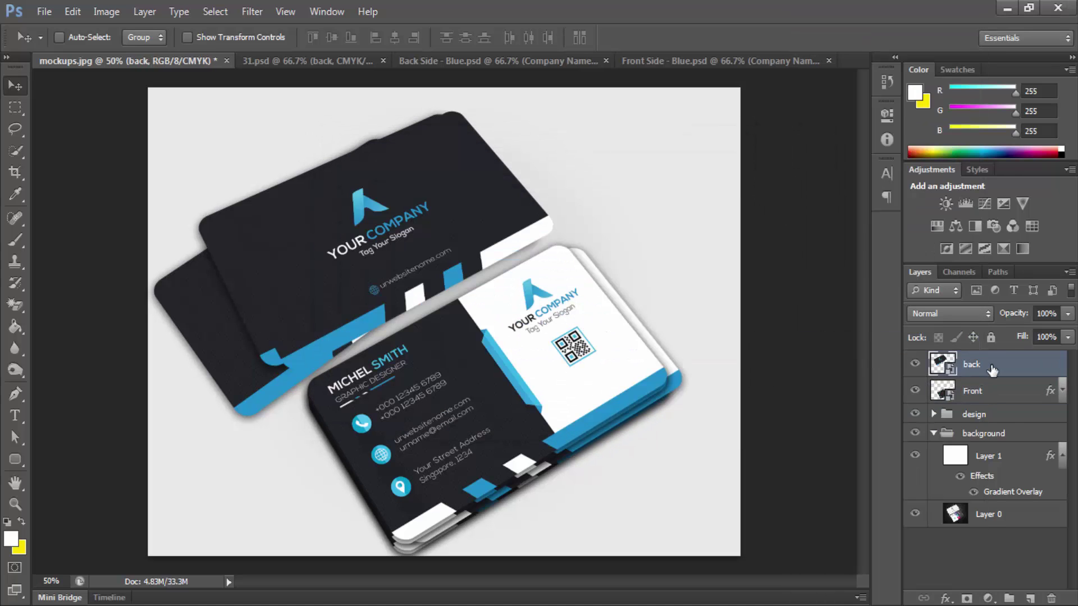
{"action": "right_click", "coordinate": [991, 365]}
{"action": "left_click", "coordinate": [858, 361]}
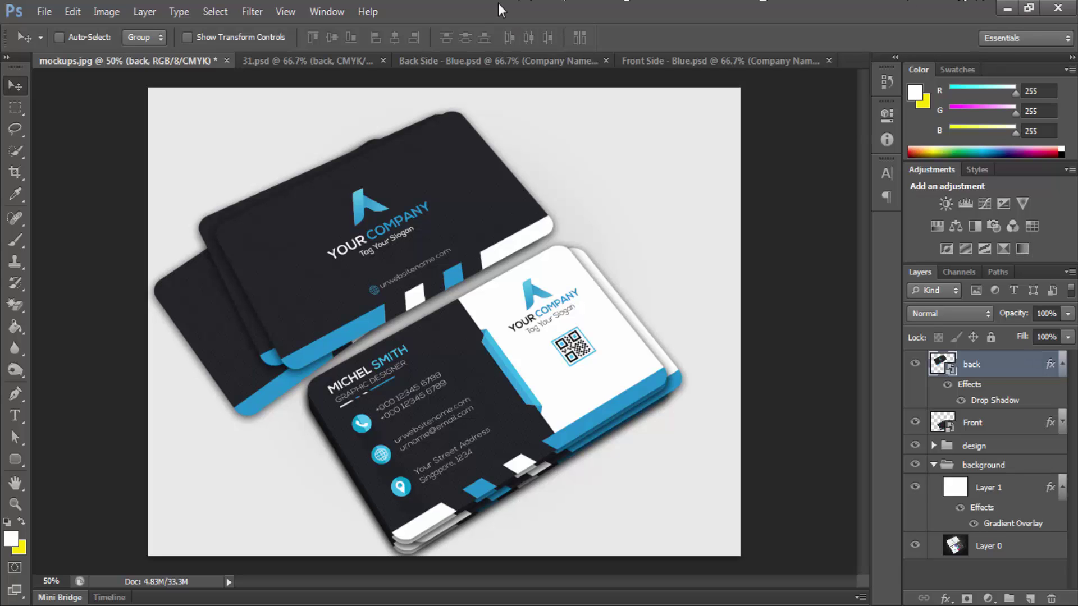
Step: View the card design in 31.psd, return to mockups.jpg and select the Front layer
{"action": "left_click", "coordinate": [345, 59]}
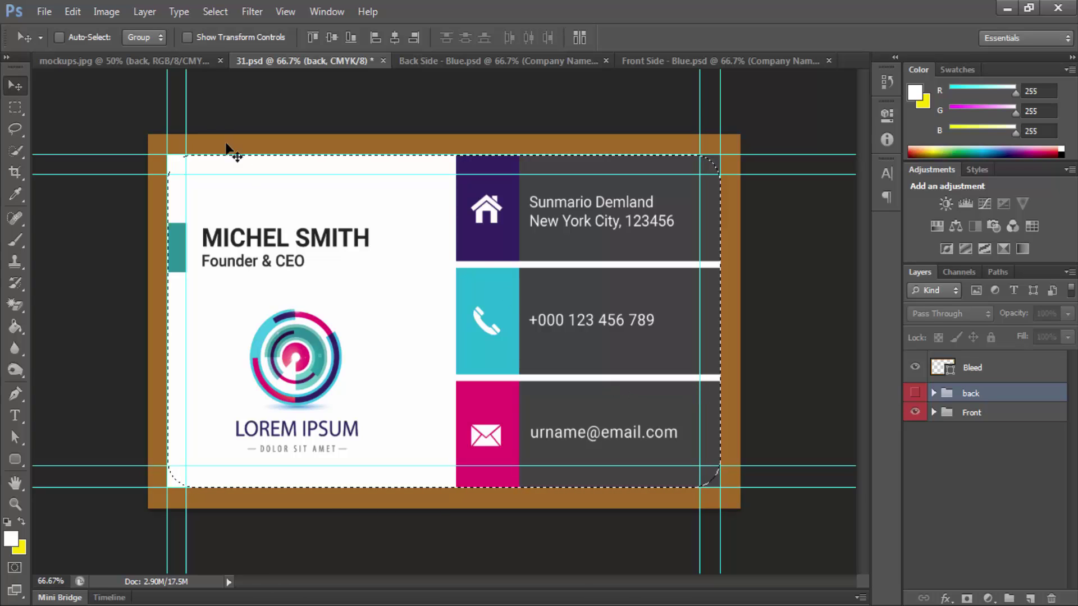
{"action": "left_click", "coordinate": [154, 56]}
{"action": "left_click", "coordinate": [947, 425]}
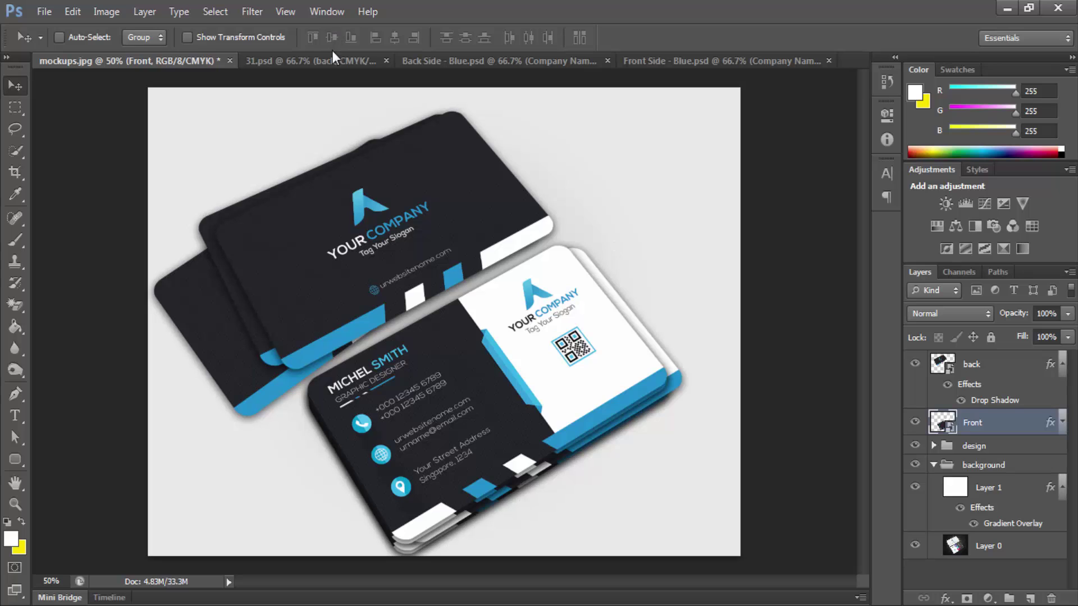
Step: Place the copied front design inside the Front smart object, clip it to the layer below, and save and close the smart object
{"action": "double_click", "coordinate": [939, 421]}
{"action": "left_click", "coordinate": [1000, 370], "text": "alt"}
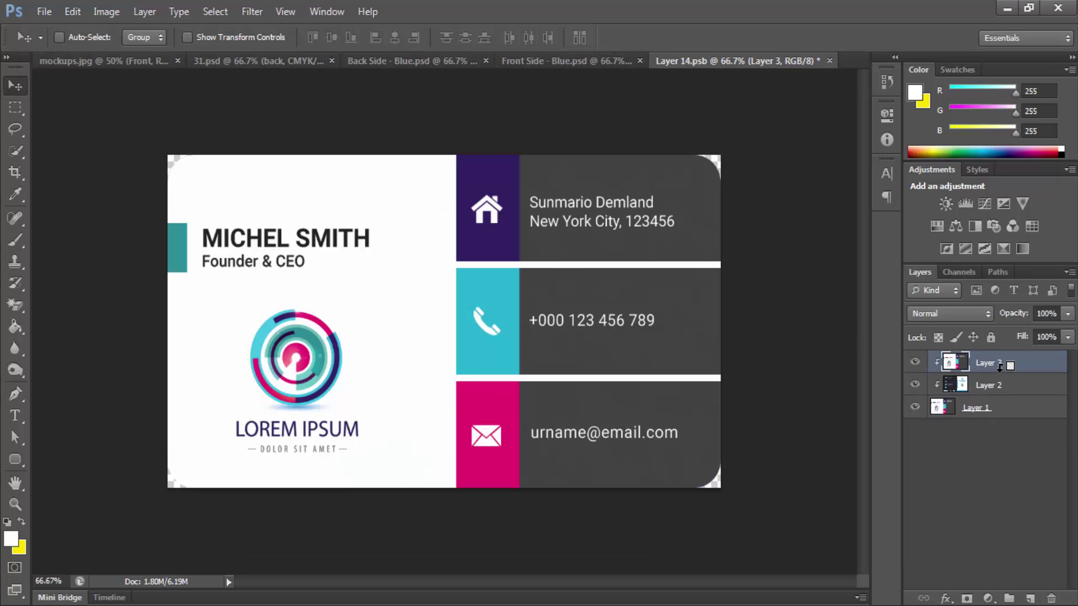
{"action": "key", "text": "ctrl+s"}
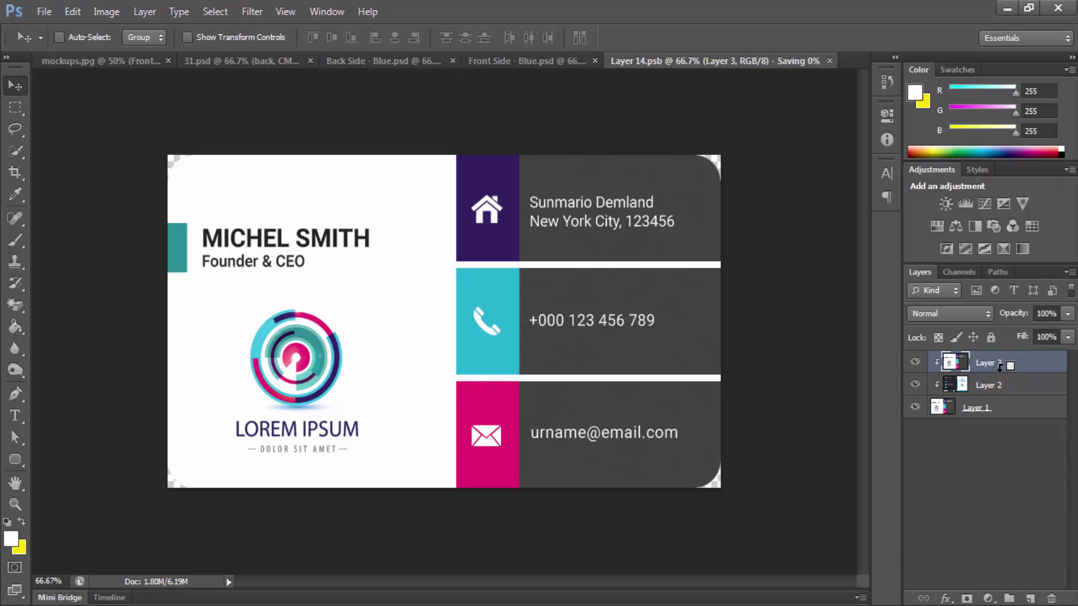
{"action": "key", "text": "ctrl+w"}
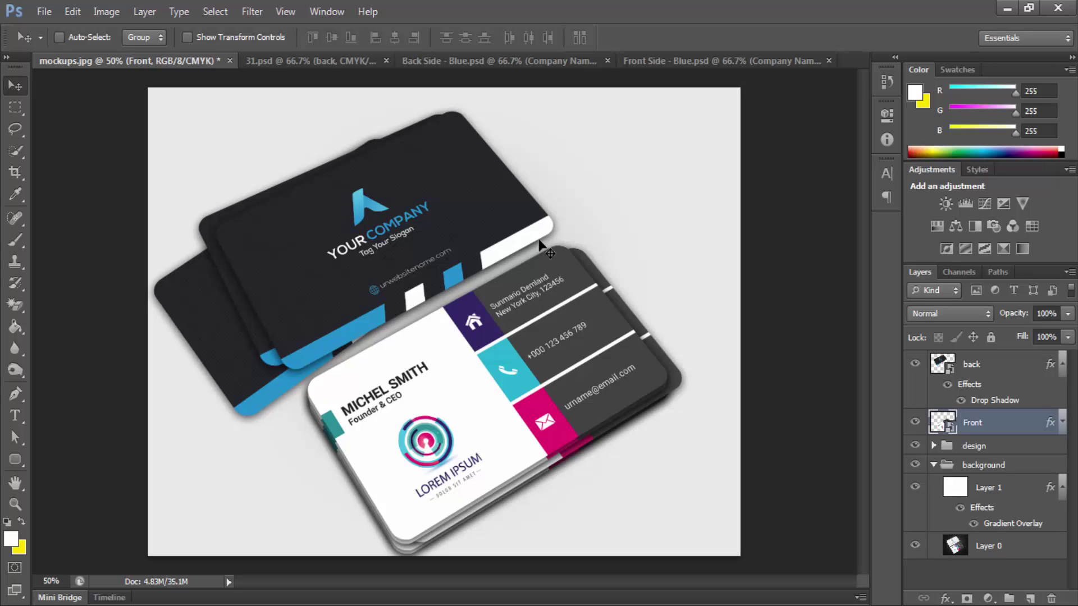
Step: In 31.psd, hide the Front group, show the back group, and copy the selected card area
{"action": "left_click", "coordinate": [325, 55]}
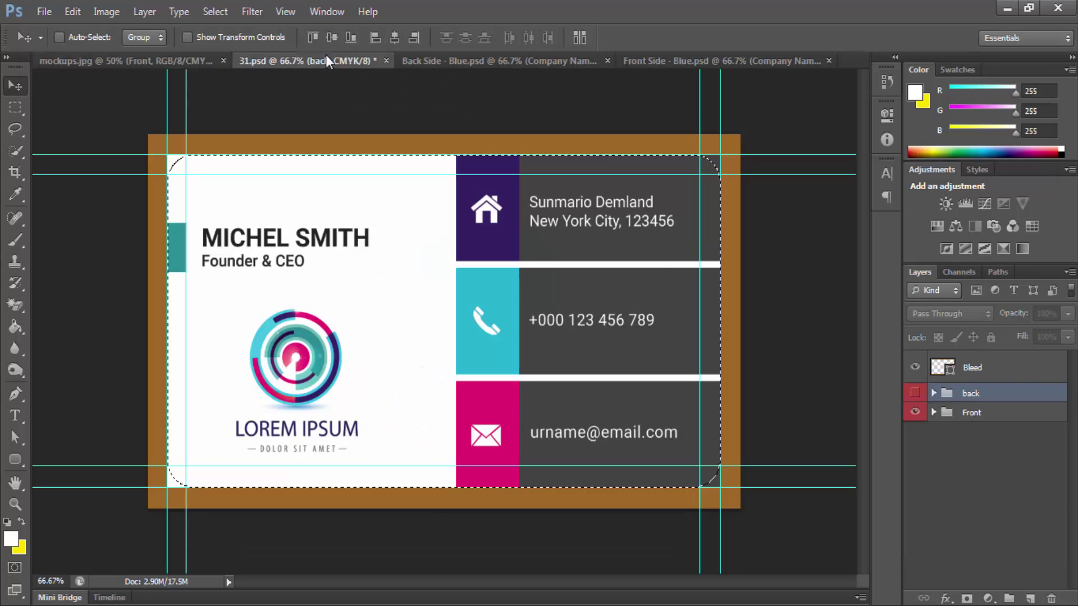
{"action": "left_click", "coordinate": [914, 412]}
{"action": "left_click", "coordinate": [915, 396]}
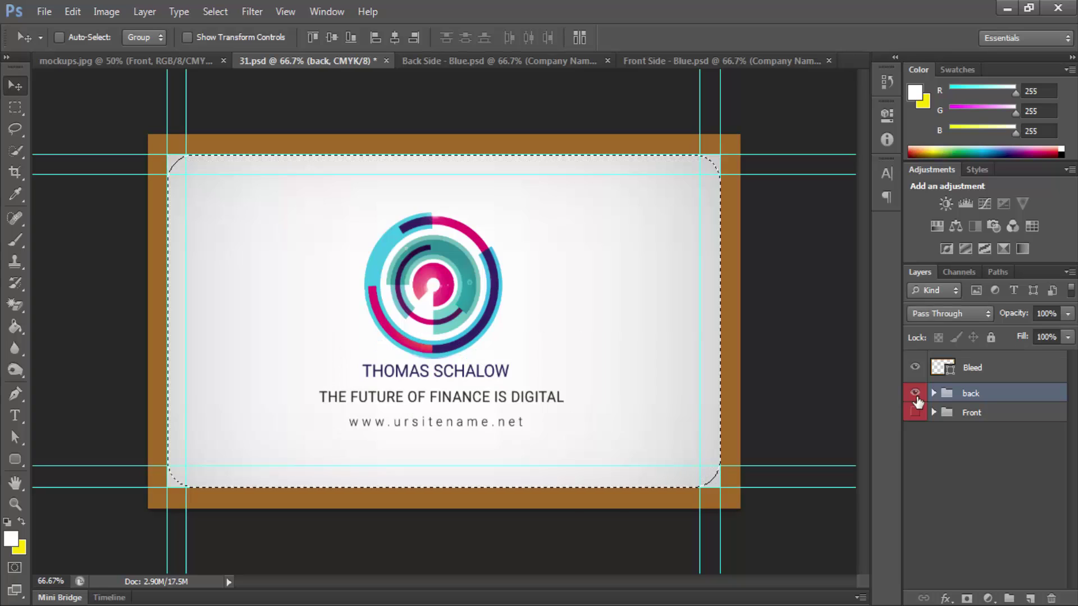
Step: Paste the back design into the back smart object of mockups.jpg, clip it to the layer below, and save and close the smart object
{"action": "left_click", "coordinate": [74, 58]}
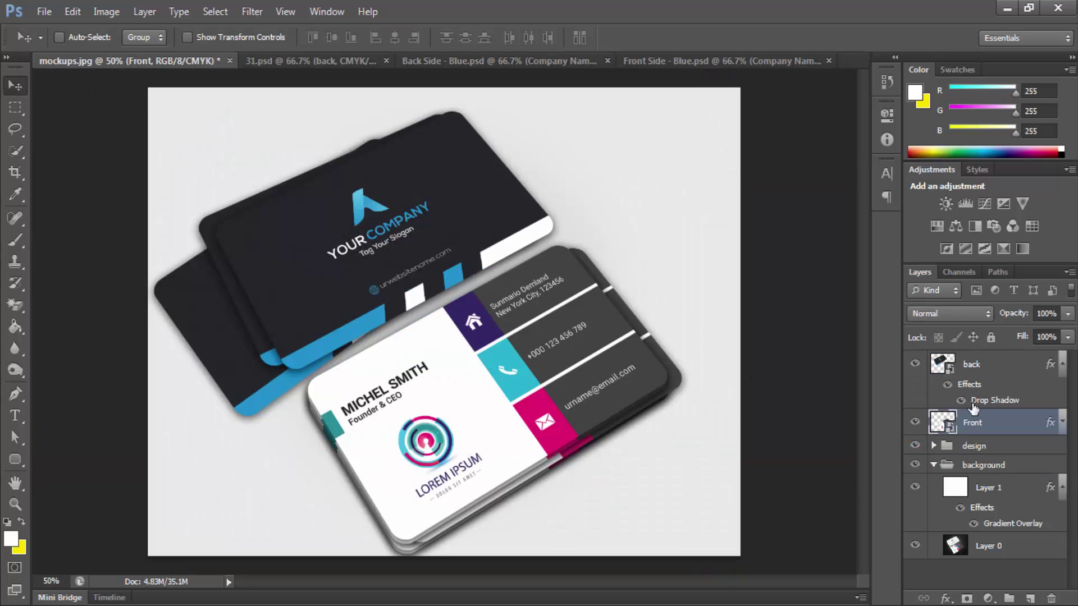
{"action": "double_click", "coordinate": [945, 369]}
{"action": "key", "text": "ctrl+v"}
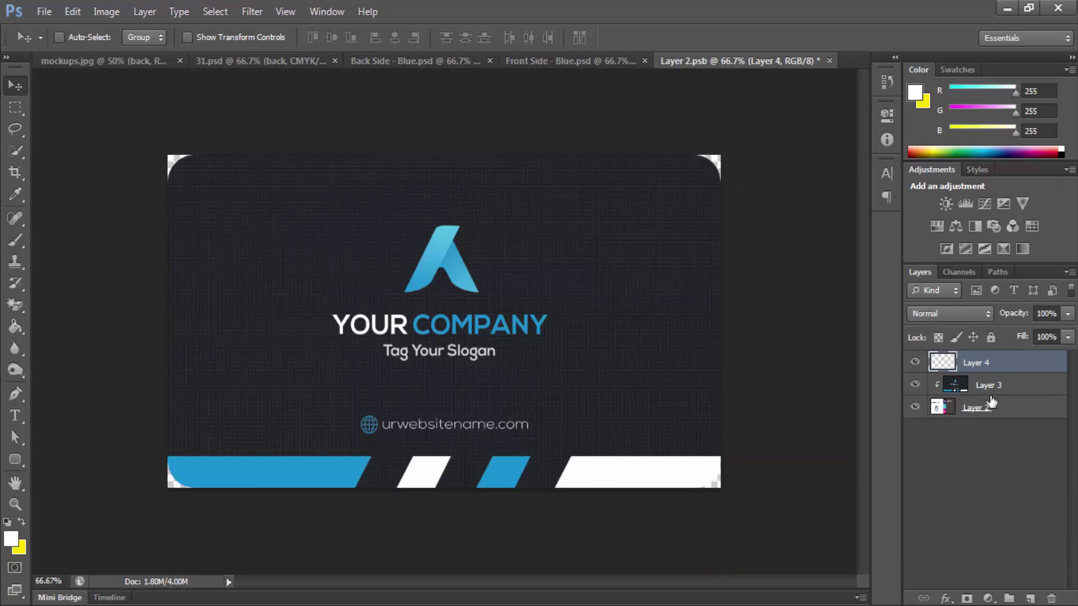
{"action": "left_click", "coordinate": [995, 370], "text": "alt"}
{"action": "key", "text": "ctrl+s"}
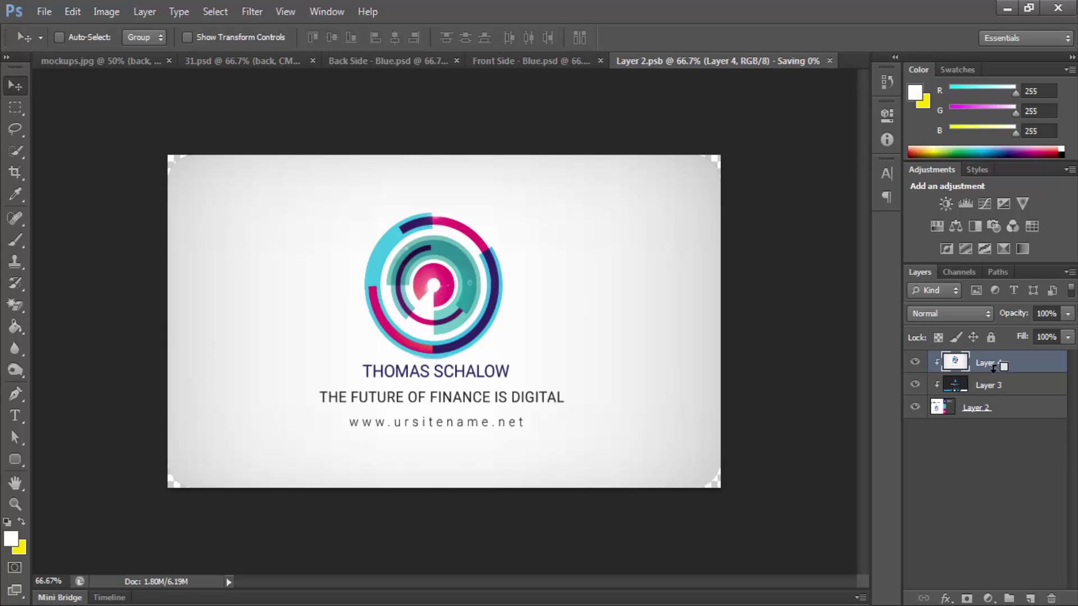
{"action": "key", "text": "ctrl+w"}
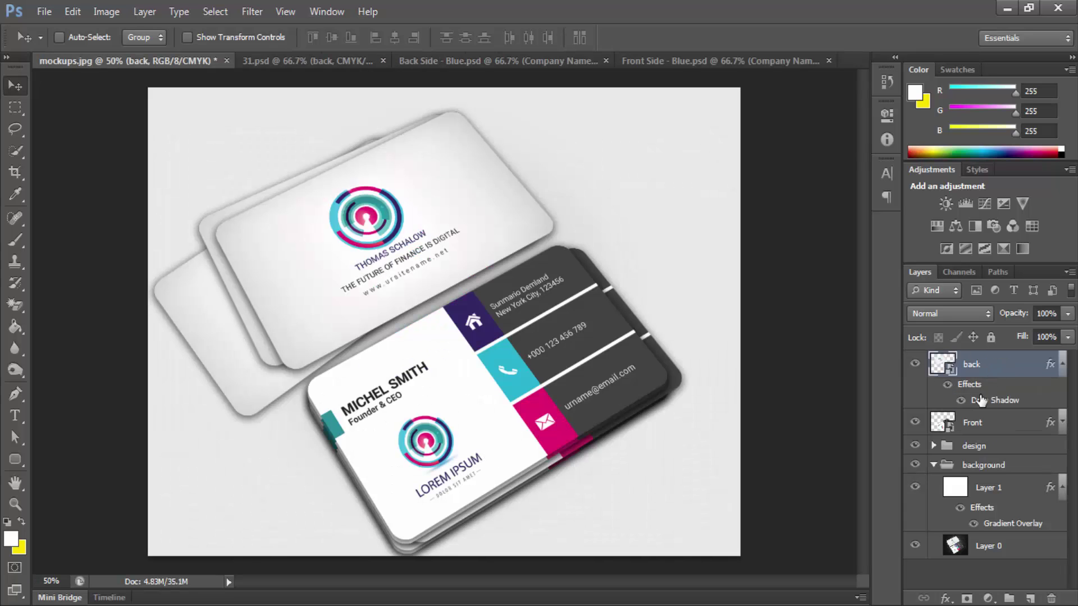
Step: Hide Layer 1 in the background group so the mockup uses the dark textured Layer 0 as its backdrop
{"action": "left_click", "coordinate": [915, 487]}
{"action": "left_click", "coordinate": [915, 546]}
{"action": "left_click", "coordinate": [915, 546]}
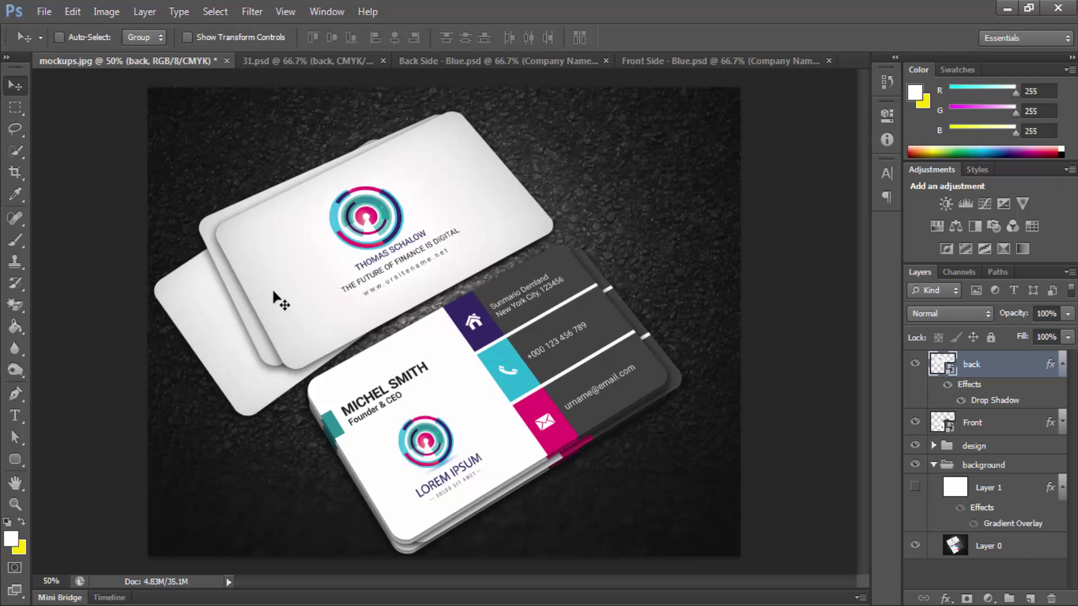
{"action": "left_click", "coordinate": [985, 427]}
{"action": "left_click", "coordinate": [981, 494]}
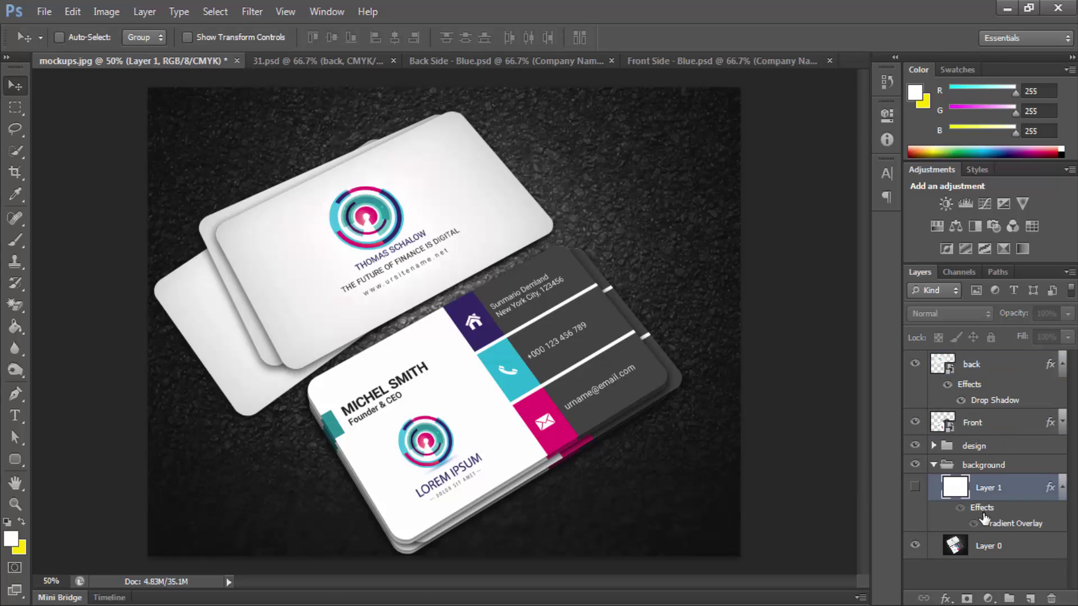
{"action": "left_click", "coordinate": [985, 430]}
{"action": "left_click", "coordinate": [974, 368]}
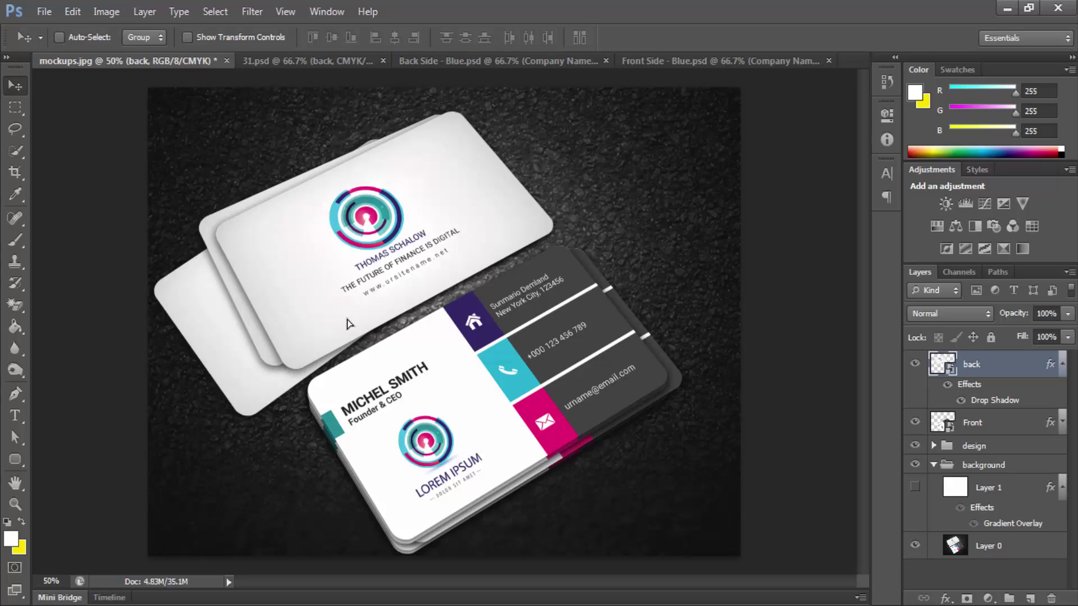
{"action": "left_click_drag", "start_coordinate": [347, 319], "coordinate": [349, 319]}
Step: Move the back copy 2 card in the design group slightly up and right, closer to the back card stack, and collapse the background group
{"action": "left_click", "coordinate": [986, 427]}
{"action": "left_click", "coordinate": [934, 445]}
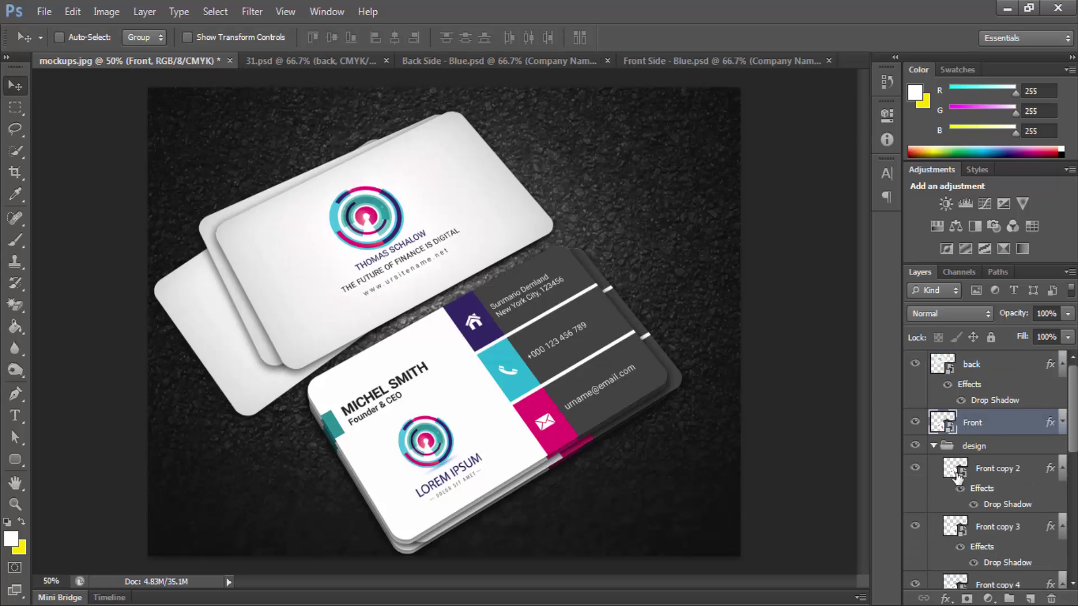
{"action": "scroll", "coordinate": [952, 526], "scroll_direction": "down", "scroll_amount": 5}
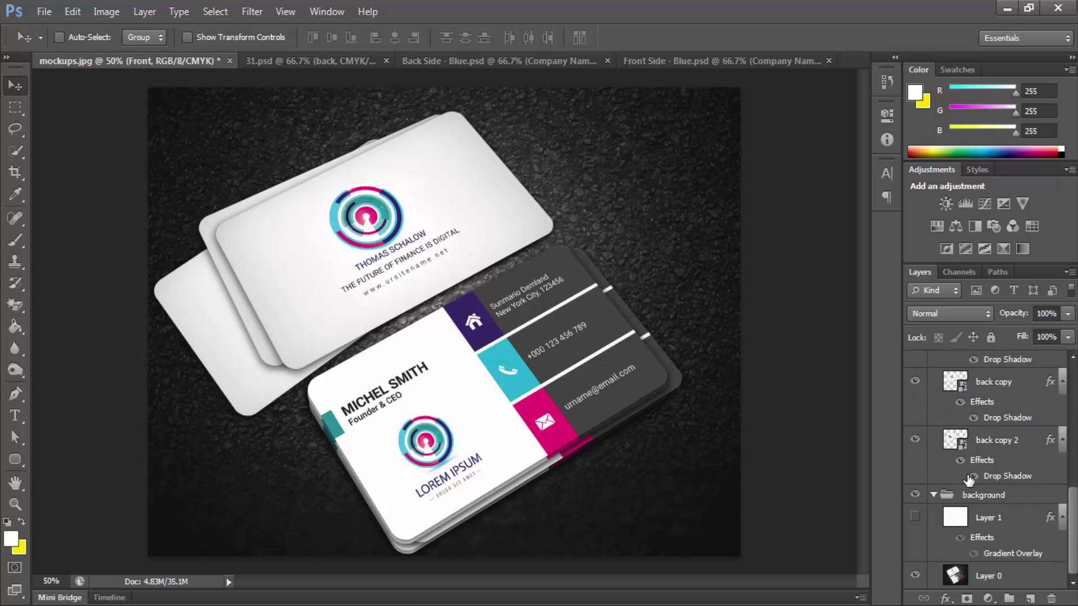
{"action": "left_click", "coordinate": [915, 440]}
{"action": "left_click", "coordinate": [916, 440]}
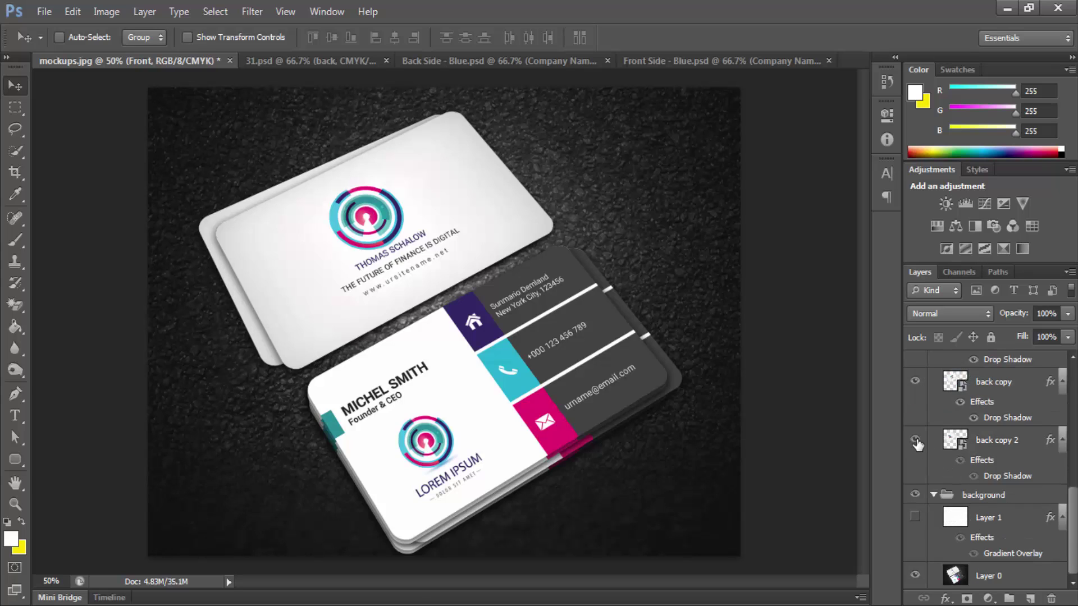
{"action": "left_click", "coordinate": [996, 449]}
{"action": "left_click_drag", "start_coordinate": [328, 338], "coordinate": [347, 326]}
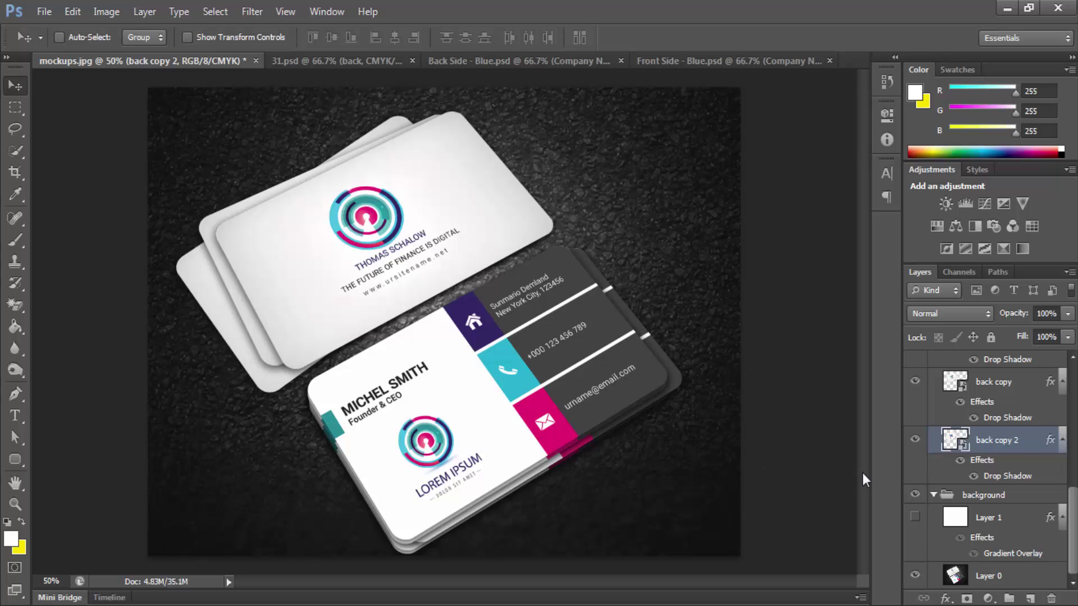
{"action": "left_click", "coordinate": [947, 497]}
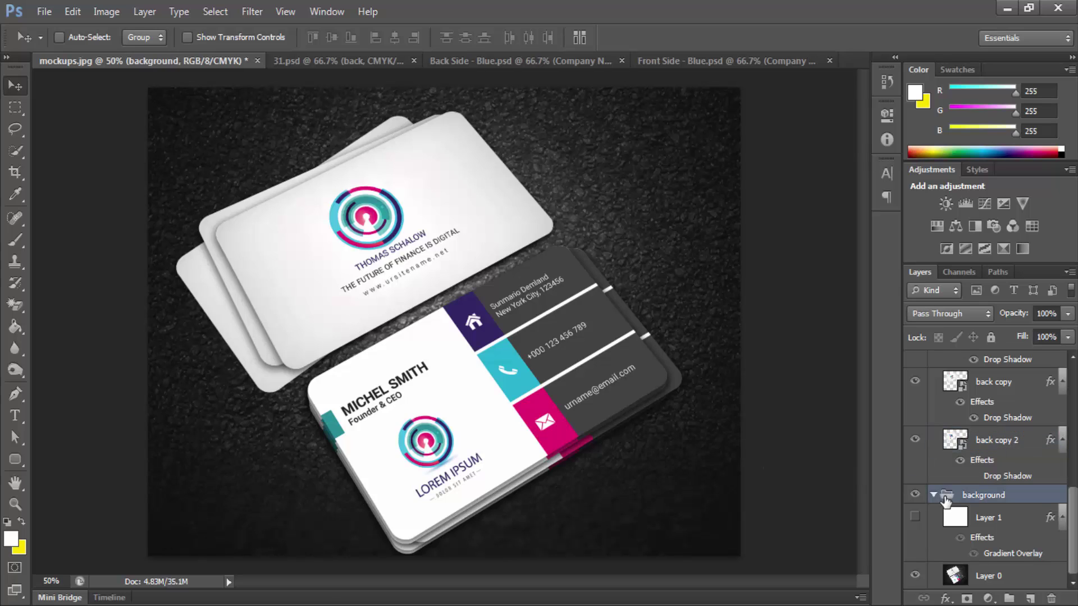
{"action": "left_click", "coordinate": [932, 497]}
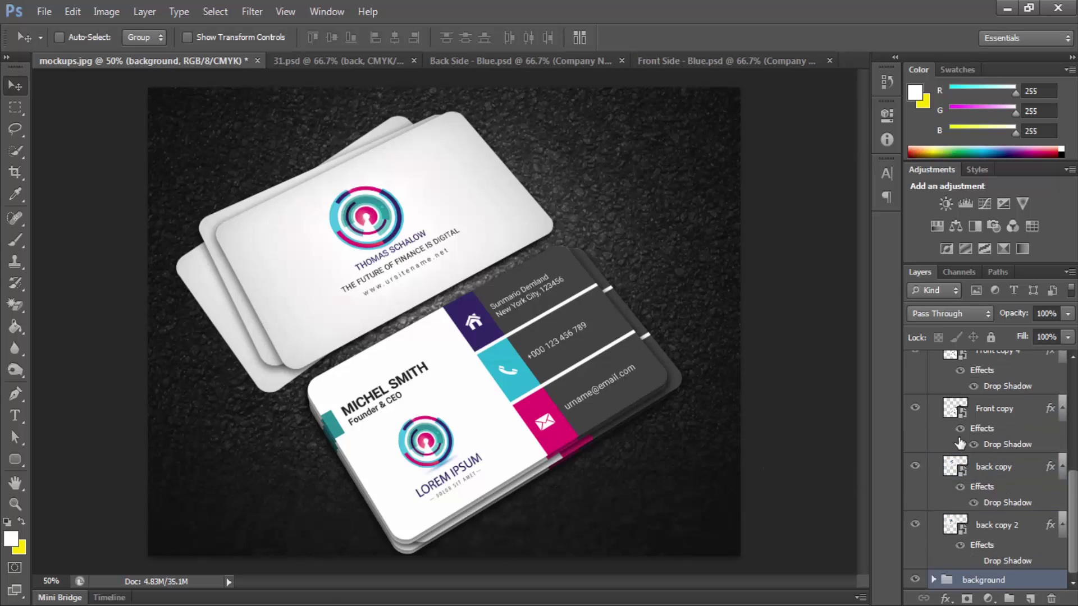
Step: Switch to the Chrome browser and examine the preview images of the Business Card Mockups-V3 item on GraphicRiver
{"action": "left_click", "coordinate": [1007, 8]}
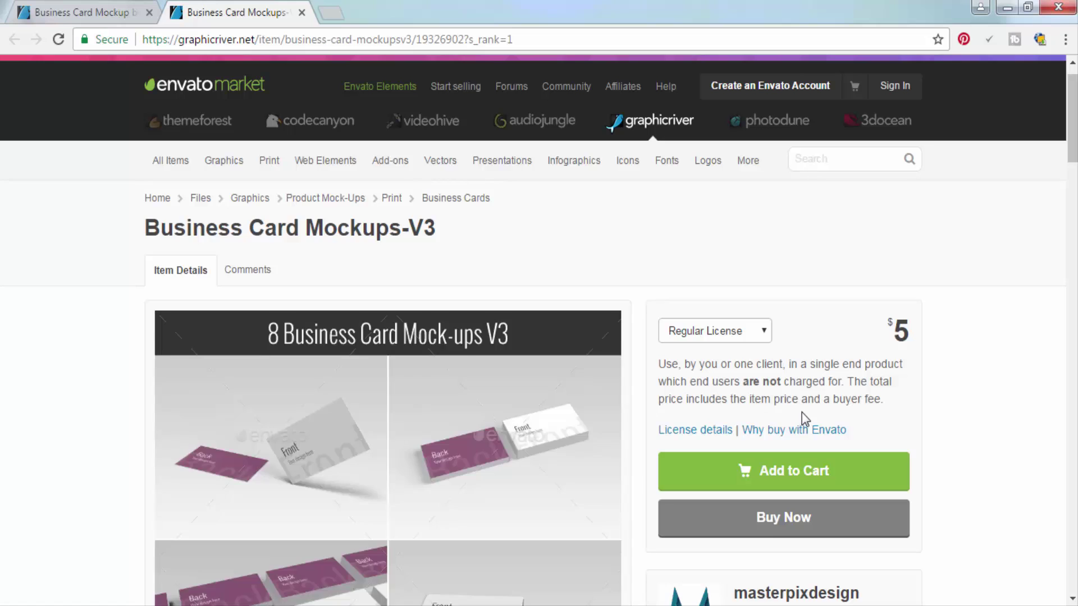
{"action": "scroll", "coordinate": [804, 414], "scroll_direction": "down", "scroll_amount": 5}
{"action": "scroll", "coordinate": [807, 413], "scroll_direction": "up", "scroll_amount": 4}
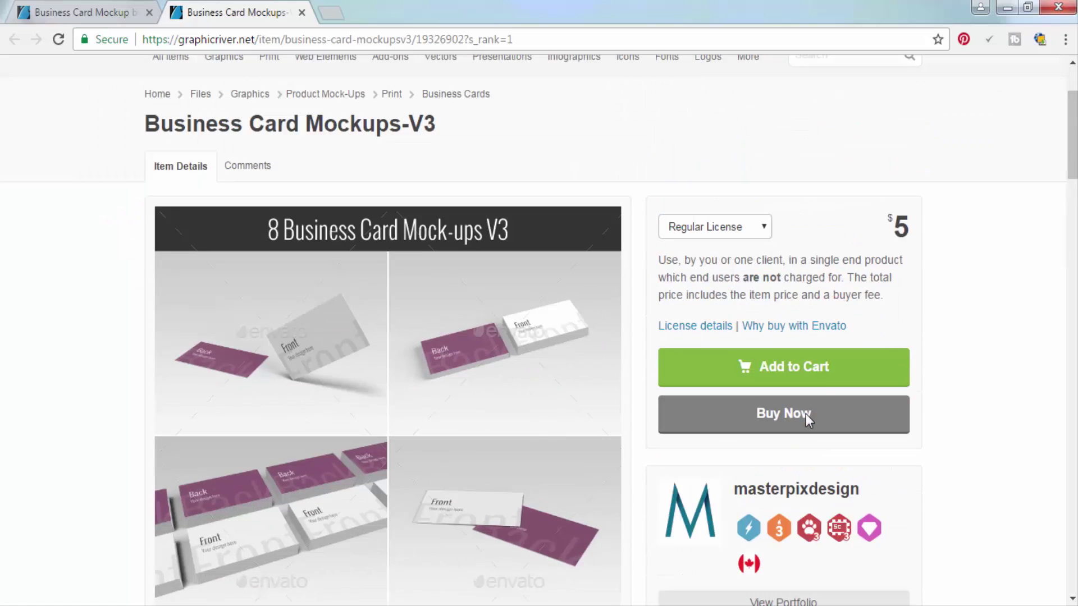
{"action": "scroll", "coordinate": [948, 337], "scroll_direction": "down", "scroll_amount": 6}
{"action": "scroll", "coordinate": [948, 339], "scroll_direction": "down", "scroll_amount": 8}
{"action": "scroll", "coordinate": [949, 339], "scroll_direction": "up", "scroll_amount": 6}
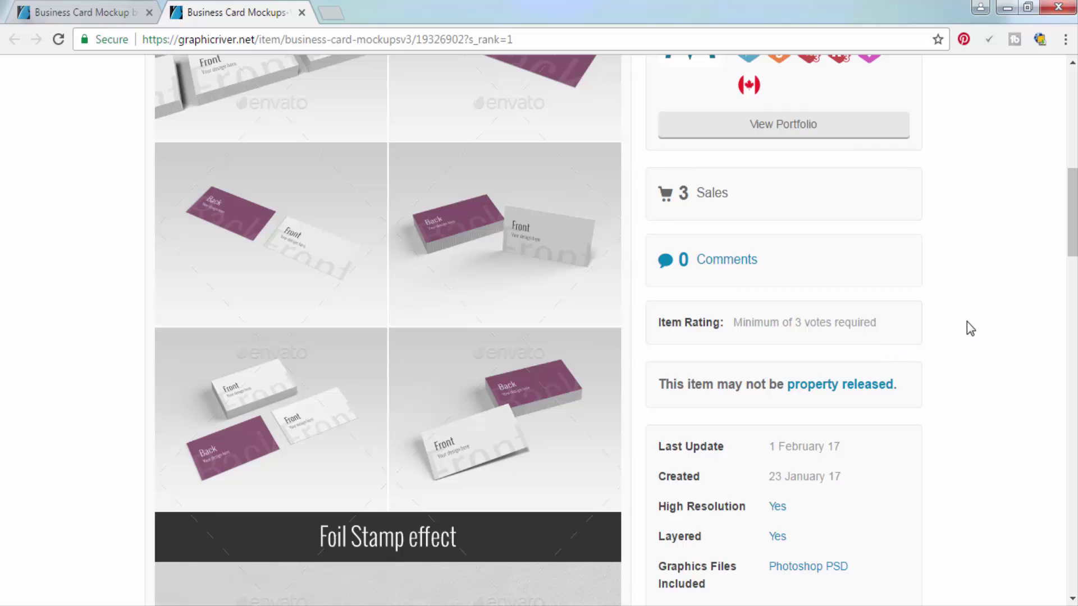
{"action": "scroll", "coordinate": [968, 334], "scroll_direction": "down", "scroll_amount": 10}
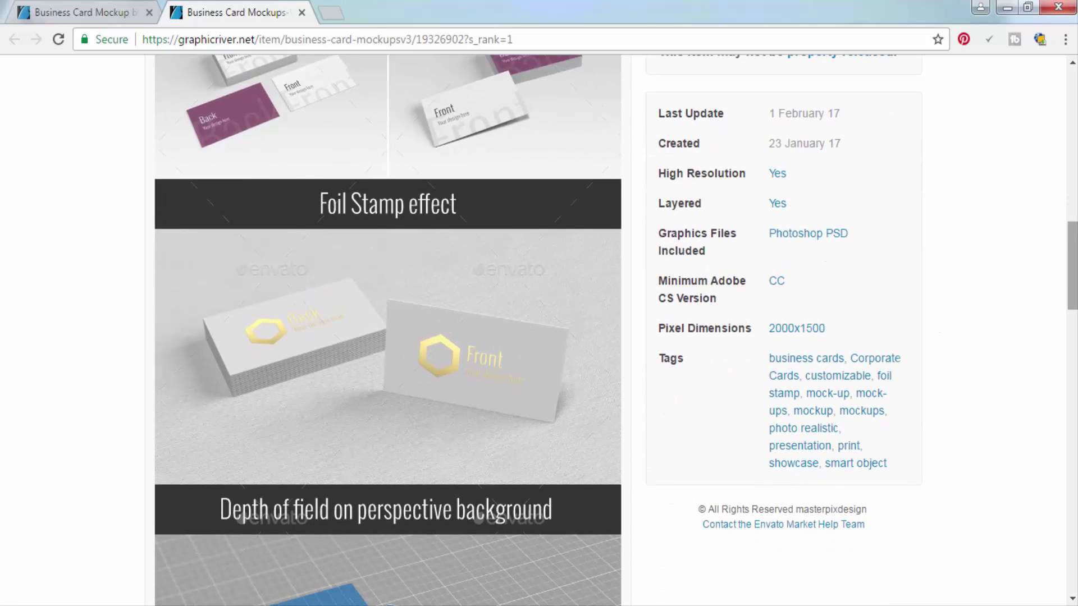
{"action": "scroll", "coordinate": [388, 330], "scroll_direction": "down", "scroll_amount": 3}
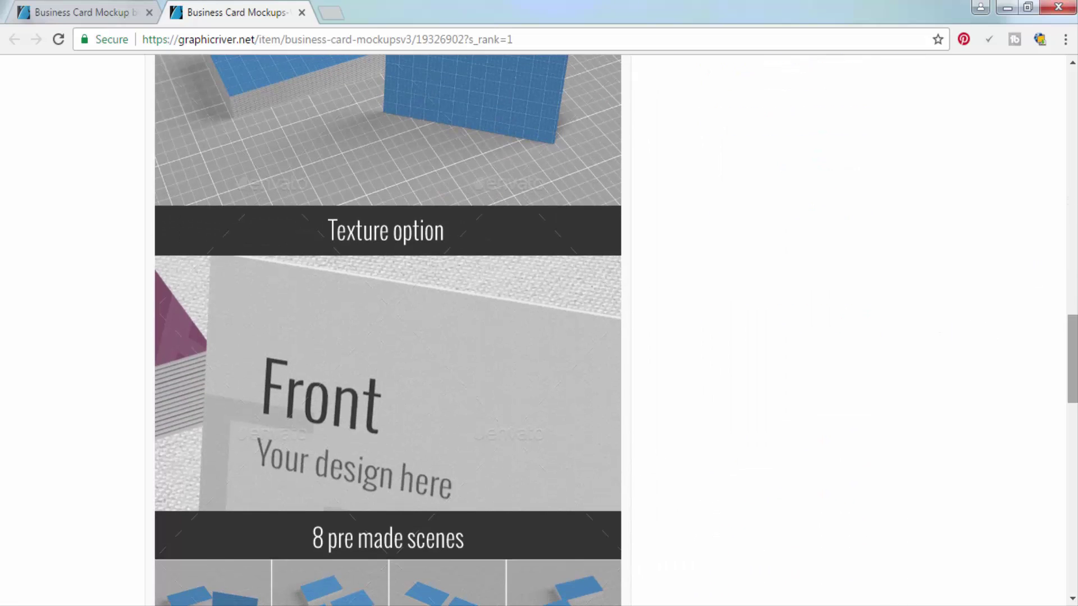
{"action": "scroll", "coordinate": [269, 421], "scroll_direction": "down", "scroll_amount": 8}
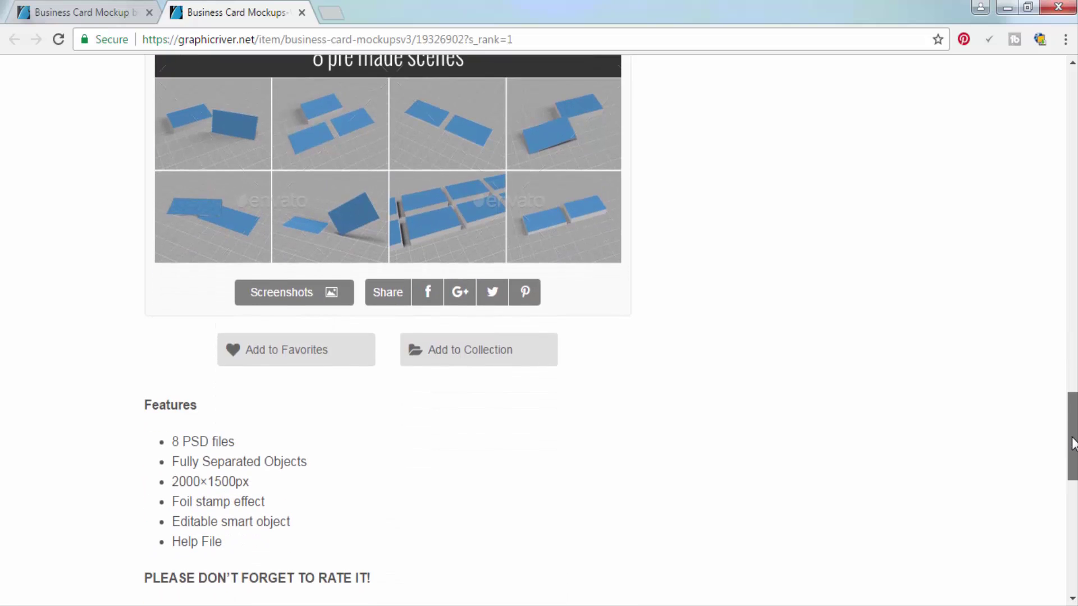
Step: Read the Features list of the mockup item and review its pre-made scenes and Foil Stamp effect previews
{"action": "left_click_drag", "start_coordinate": [172, 443], "coordinate": [283, 546]}
{"action": "left_click", "coordinate": [282, 555]}
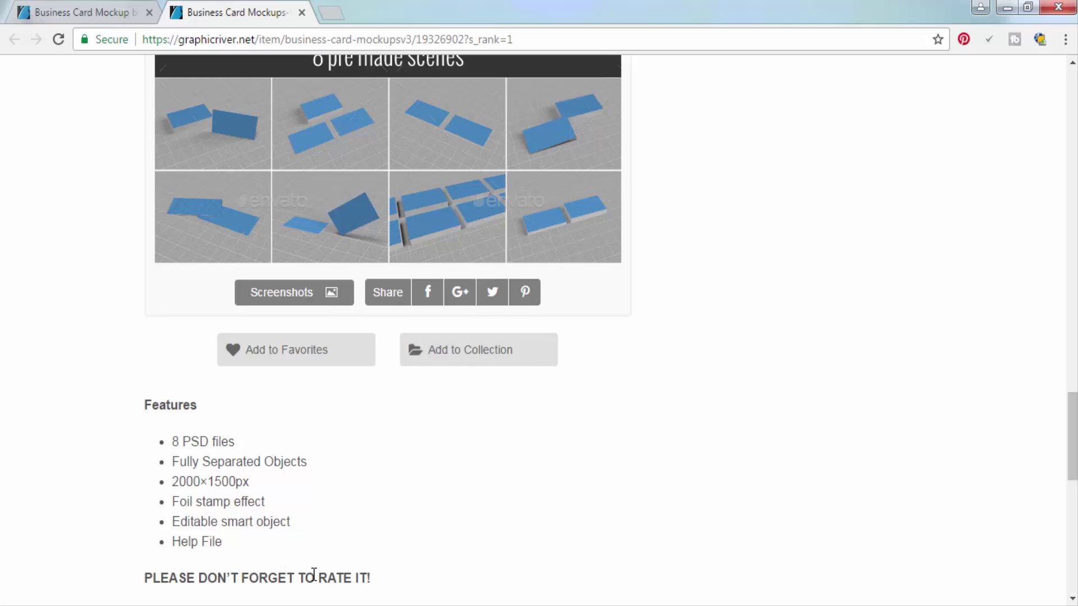
{"action": "left_click_drag", "start_coordinate": [238, 552], "coordinate": [180, 447]}
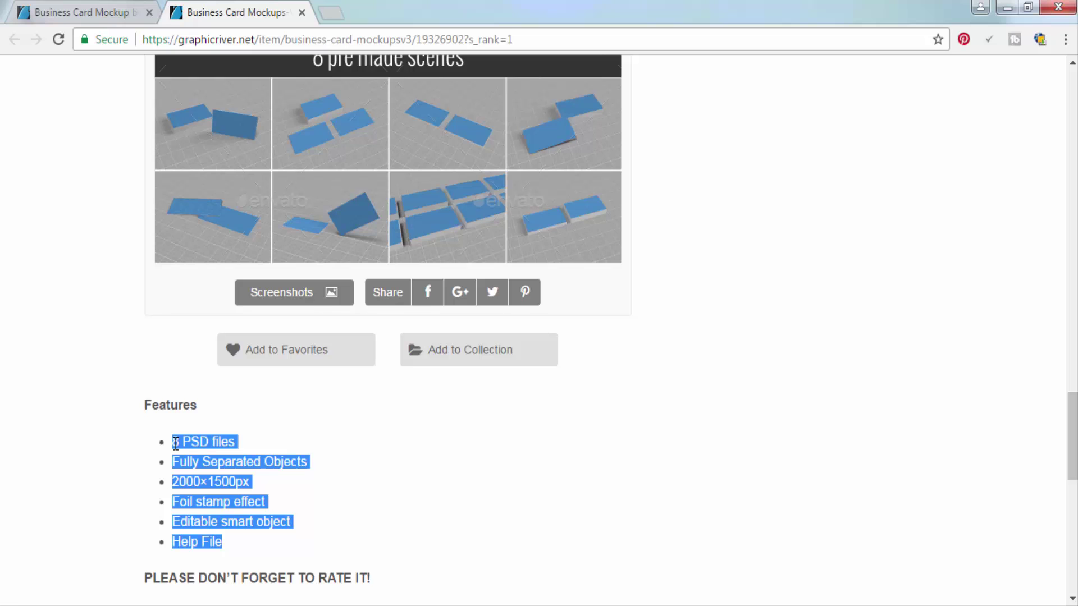
{"action": "left_click", "coordinate": [175, 443]}
{"action": "scroll", "coordinate": [193, 448], "scroll_direction": "up", "scroll_amount": 4}
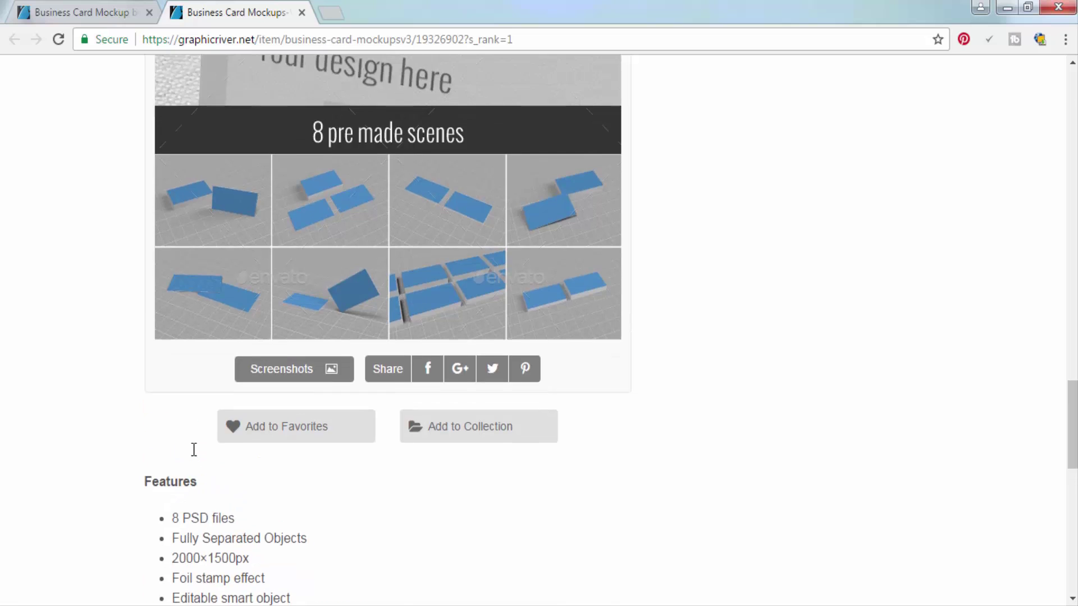
{"action": "scroll", "coordinate": [729, 535], "scroll_direction": "down", "scroll_amount": 3}
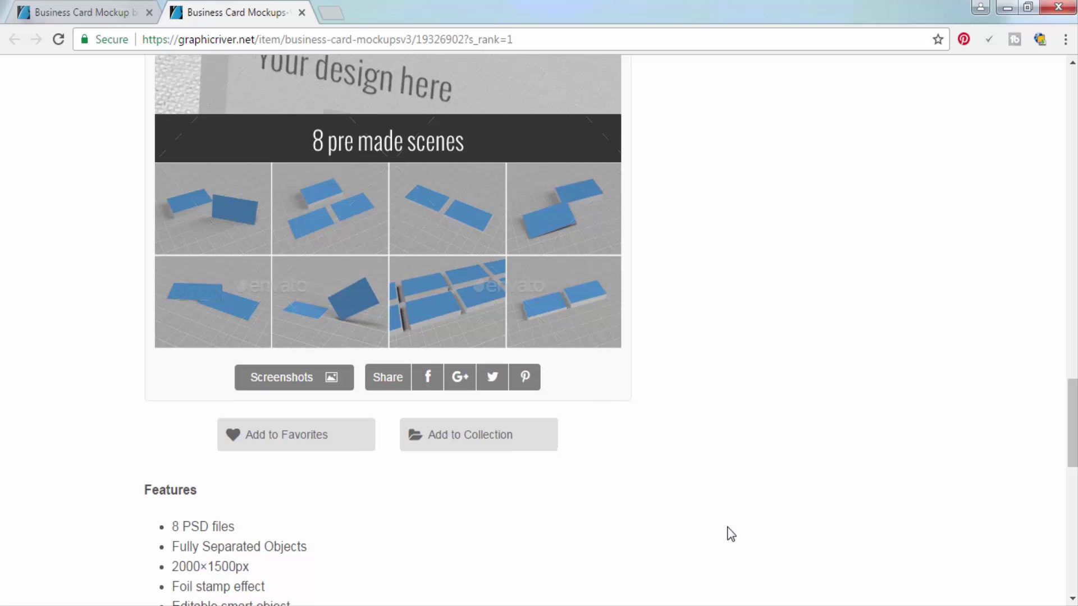
{"action": "scroll", "coordinate": [731, 534], "scroll_direction": "up", "scroll_amount": 4}
{"action": "scroll", "coordinate": [730, 530], "scroll_direction": "down", "scroll_amount": 5}
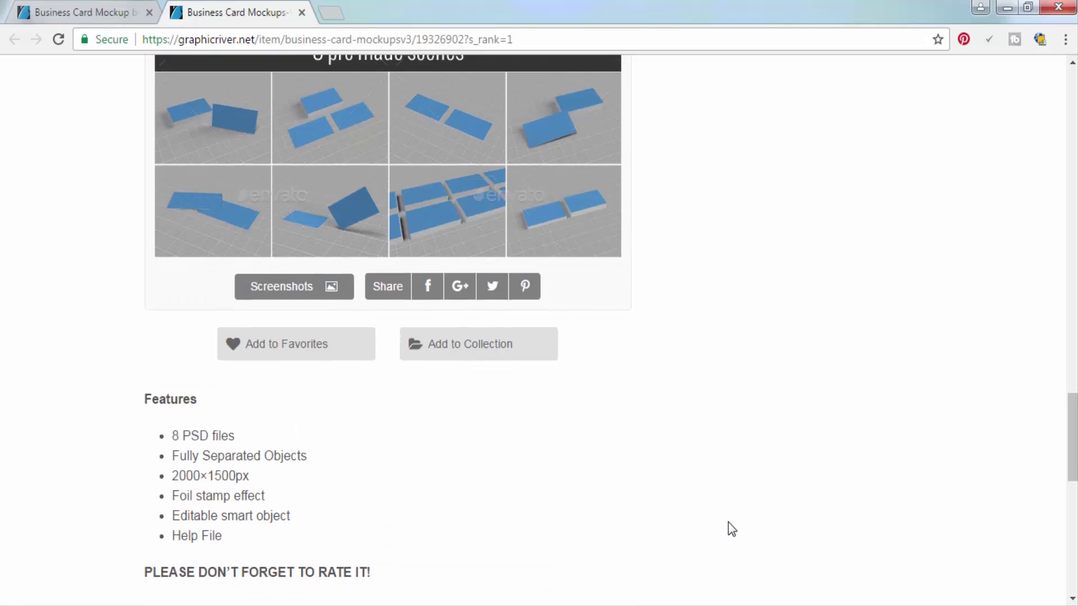
{"action": "scroll", "coordinate": [728, 529], "scroll_direction": "down", "scroll_amount": 4}
{"action": "scroll", "coordinate": [729, 529], "scroll_direction": "up", "scroll_amount": 1}
{"action": "scroll", "coordinate": [728, 523], "scroll_direction": "up", "scroll_amount": 5}
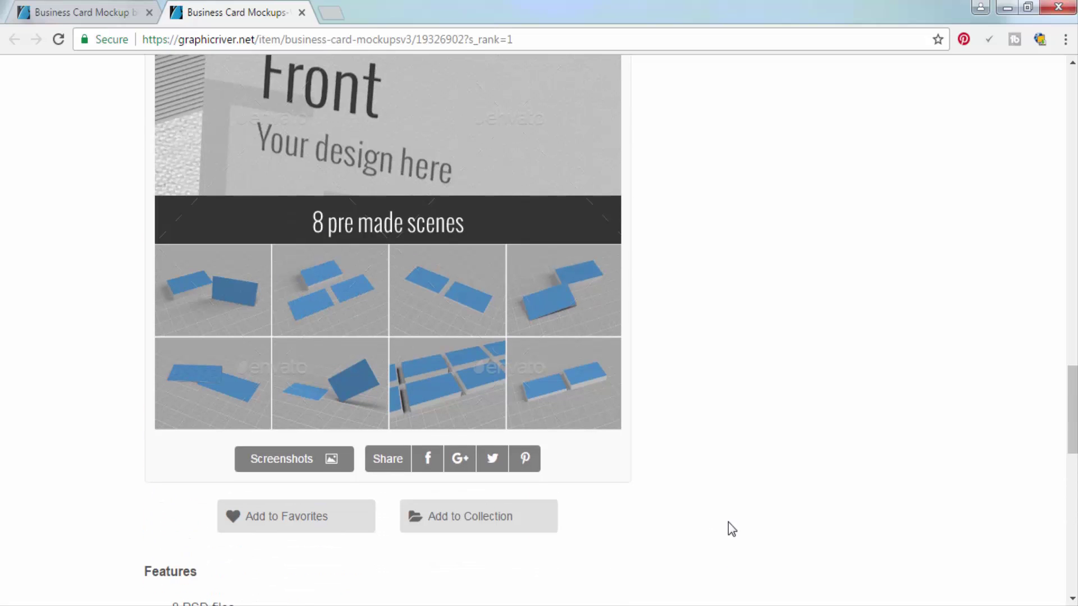
{"action": "scroll", "coordinate": [936, 482], "scroll_direction": "up", "scroll_amount": 15}
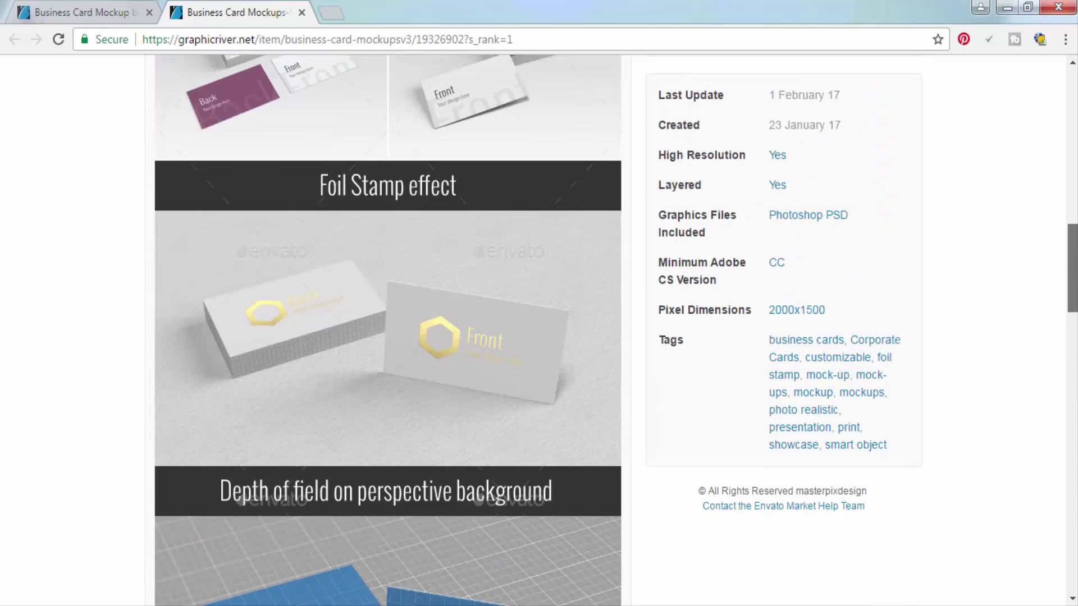
{"action": "scroll", "coordinate": [615, 330], "scroll_direction": "up", "scroll_amount": 1}
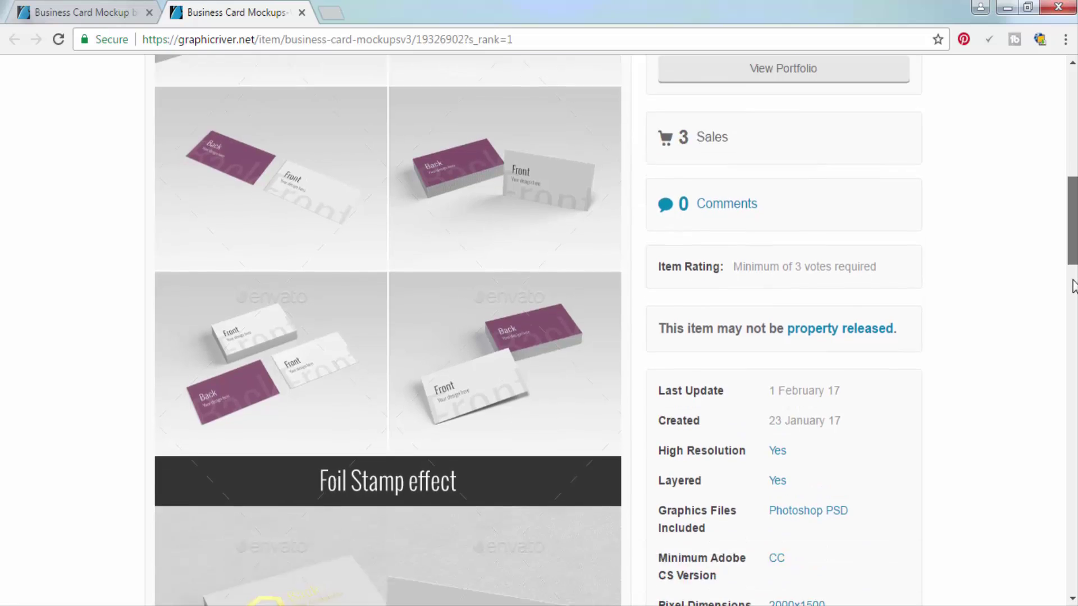
{"action": "scroll", "coordinate": [615, 330], "scroll_direction": "down", "scroll_amount": 4}
Step: View 1-2.jpg from the desktop and open the image in Photoshop
{"action": "left_click", "coordinate": [1008, 8]}
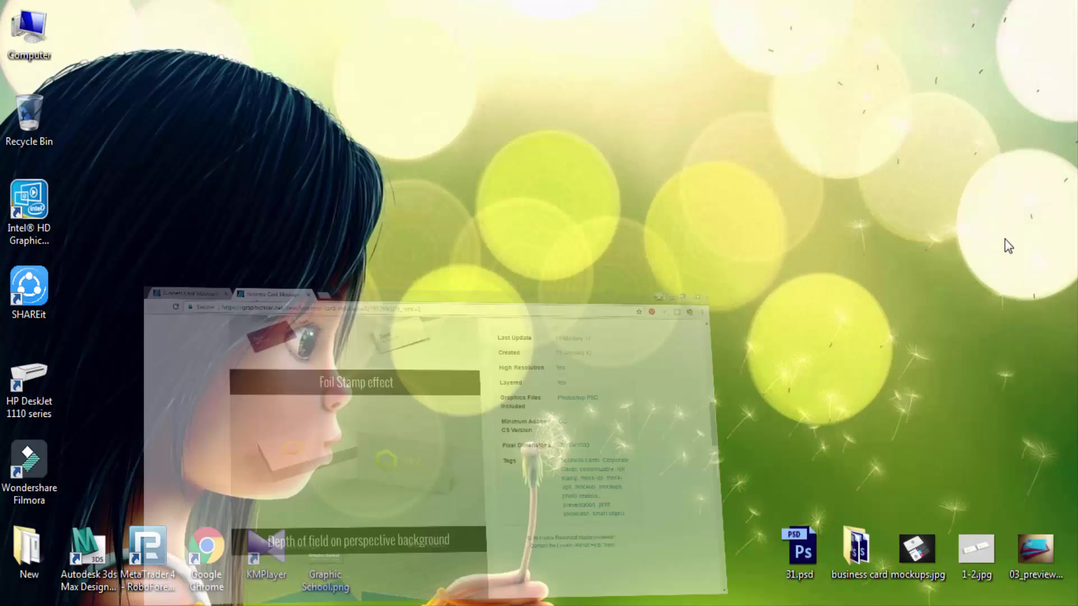
{"action": "double_click", "coordinate": [978, 557]}
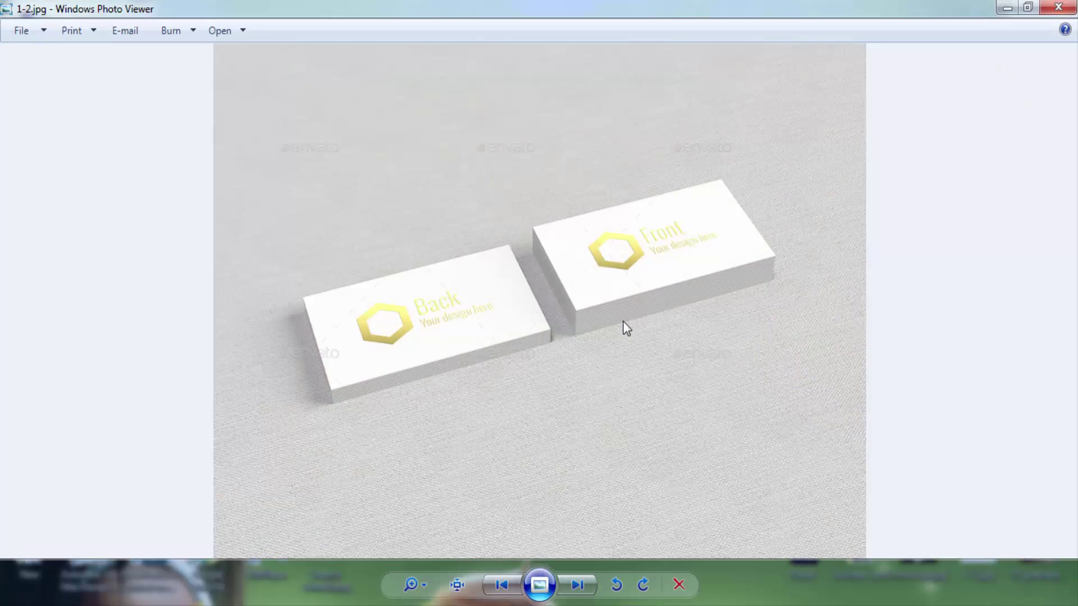
{"action": "right_click", "coordinate": [577, 205]}
{"action": "mouse_move", "coordinate": [686, 220]}
{"action": "left_click", "coordinate": [801, 239]}
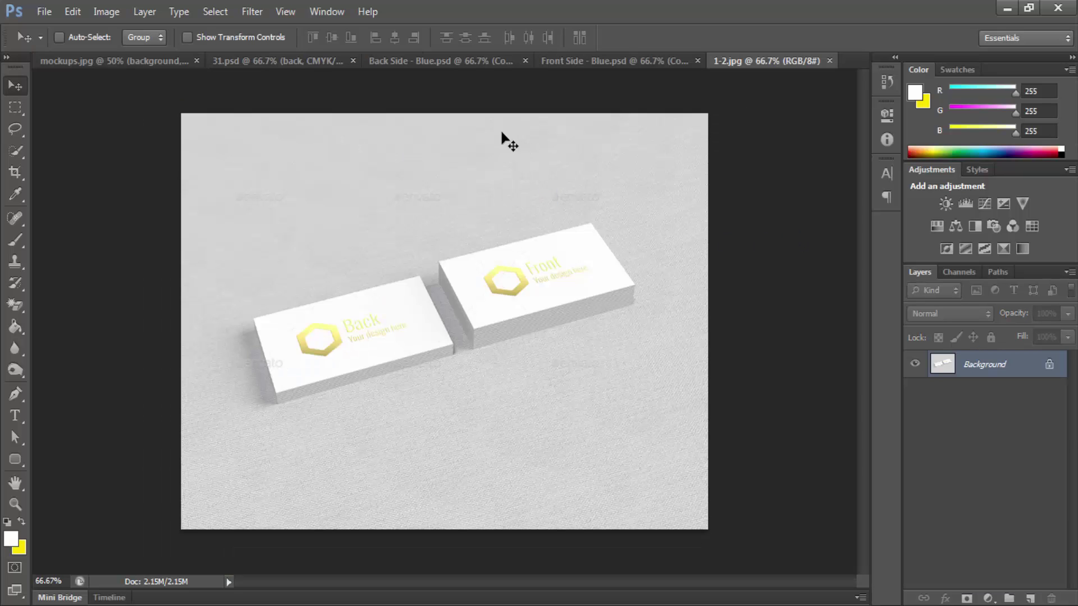
Step: Clear the selection in Back Side - Blue.psd and copy the merged front card design from Front Side - Blue.psd into 1-2.jpg
{"action": "left_click", "coordinate": [420, 62]}
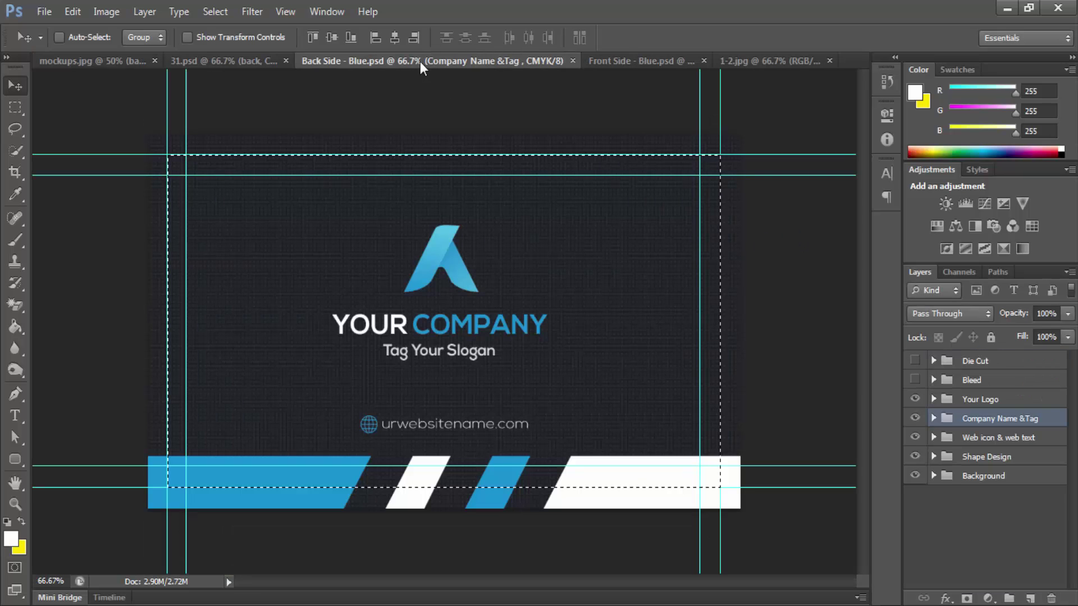
{"action": "key", "text": "ctrl+d"}
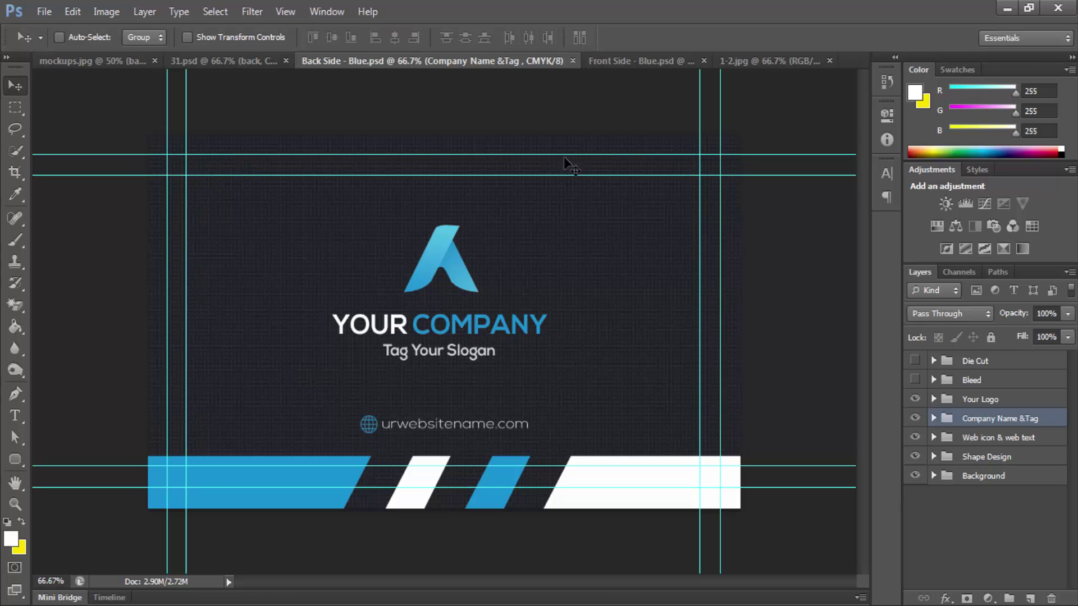
{"action": "left_click", "coordinate": [625, 66]}
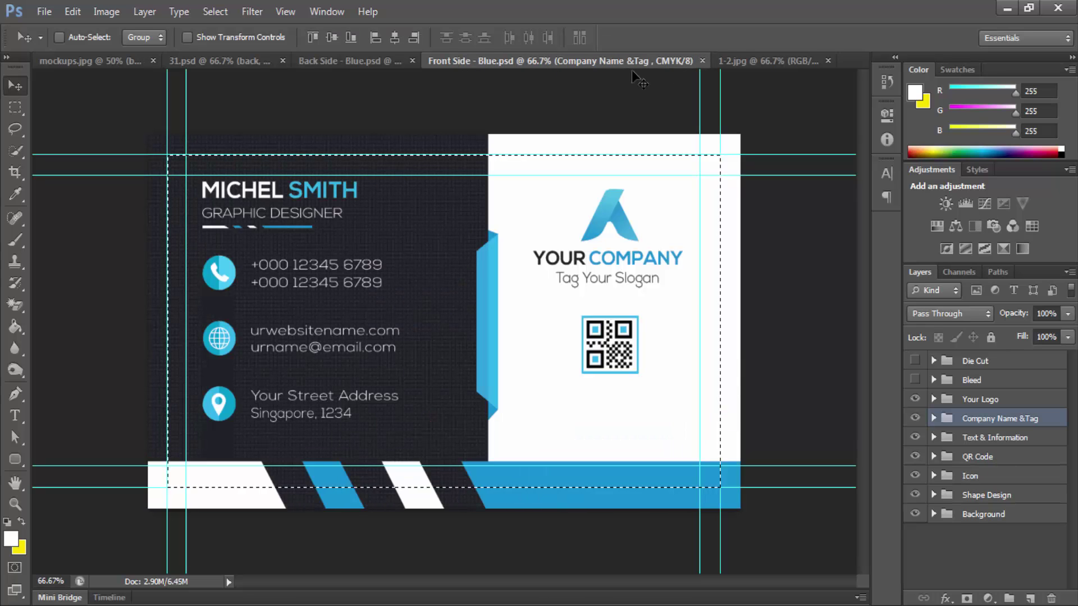
{"action": "left_click", "coordinate": [746, 58]}
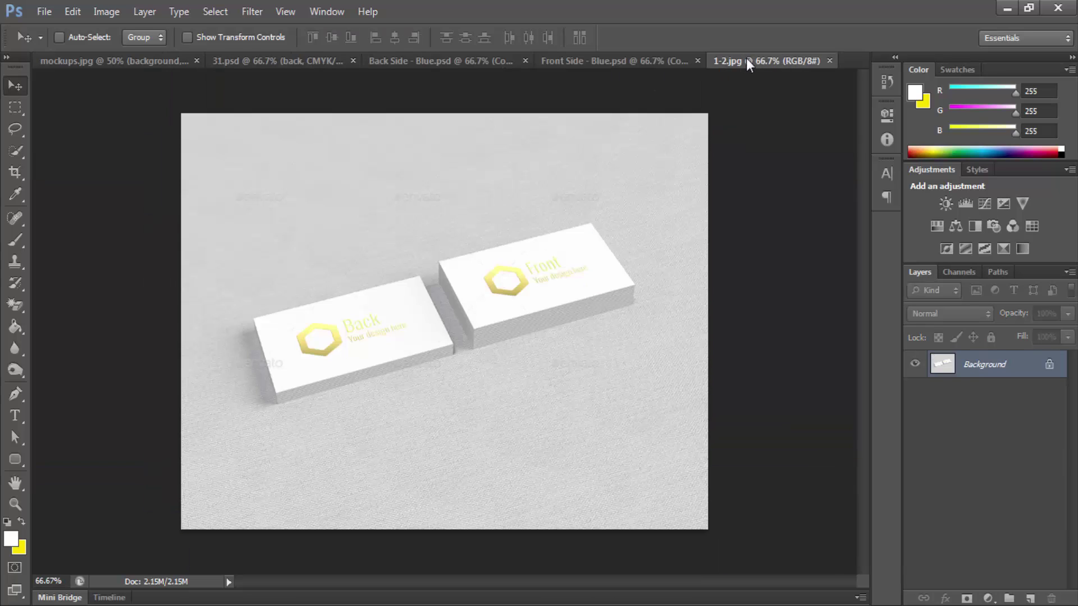
{"action": "left_click", "coordinate": [642, 61]}
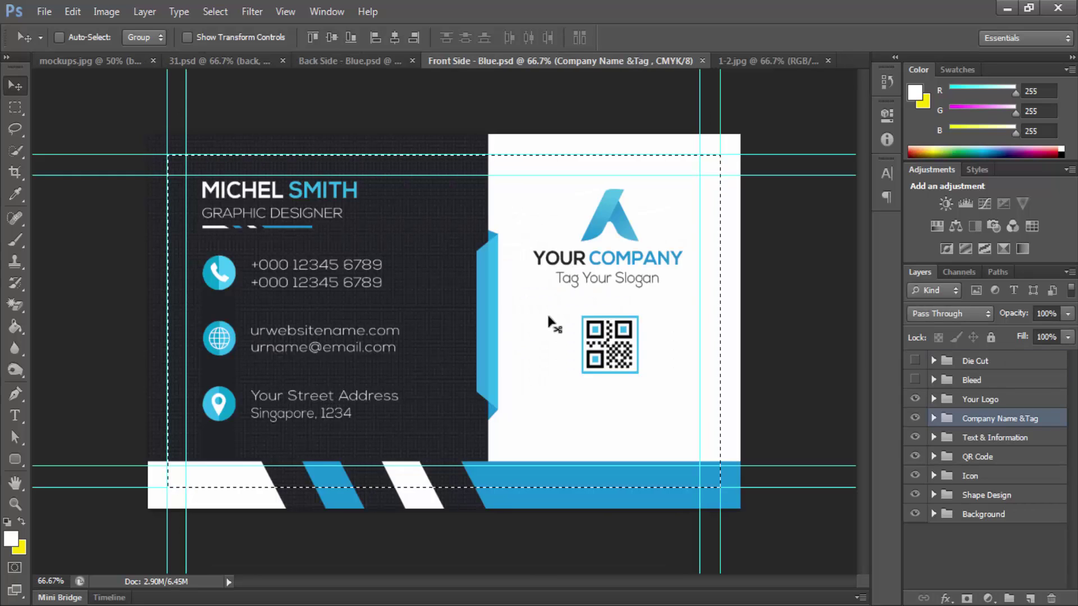
{"action": "left_click_drag", "start_coordinate": [734, 93], "coordinate": [585, 285]}
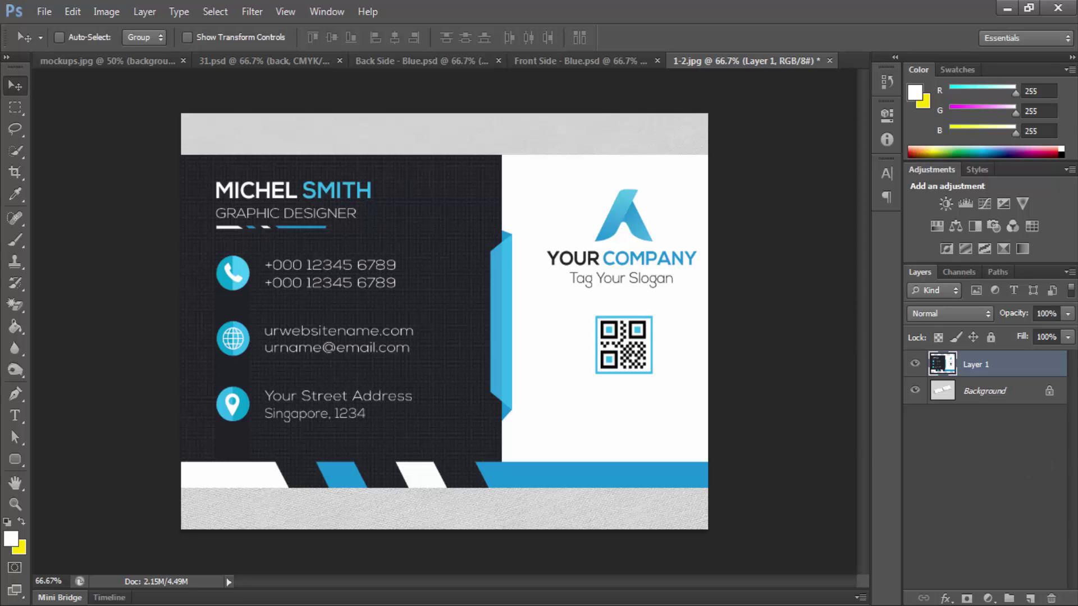
Step: Convert Layer 1 to a smart object and scale it down around its centre to about 46.6%
{"action": "right_click", "coordinate": [932, 372]}
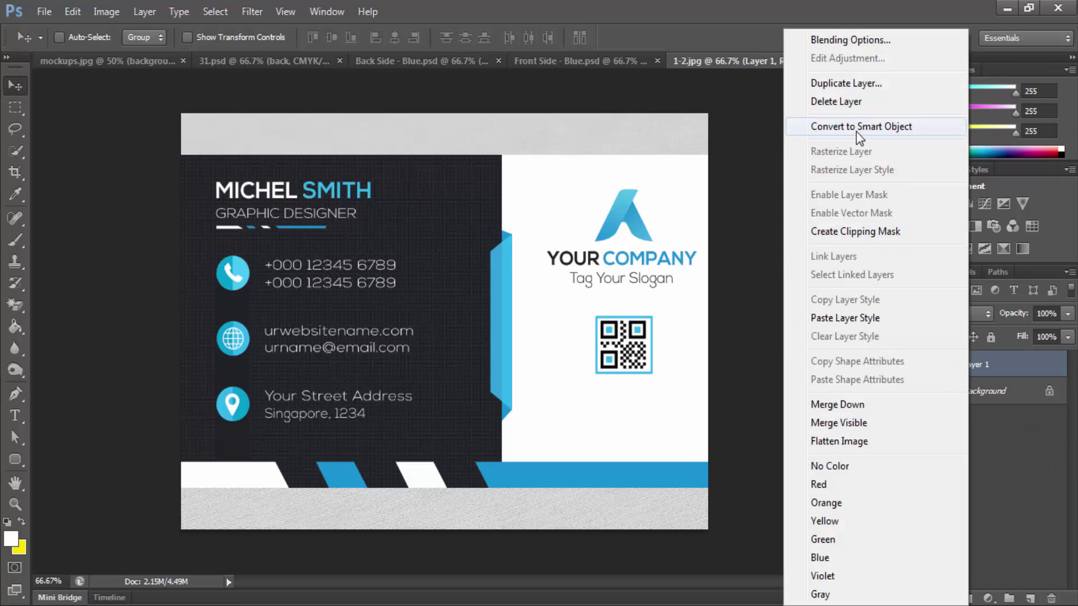
{"action": "left_click", "coordinate": [857, 131]}
{"action": "key", "text": "ctrl+t"}
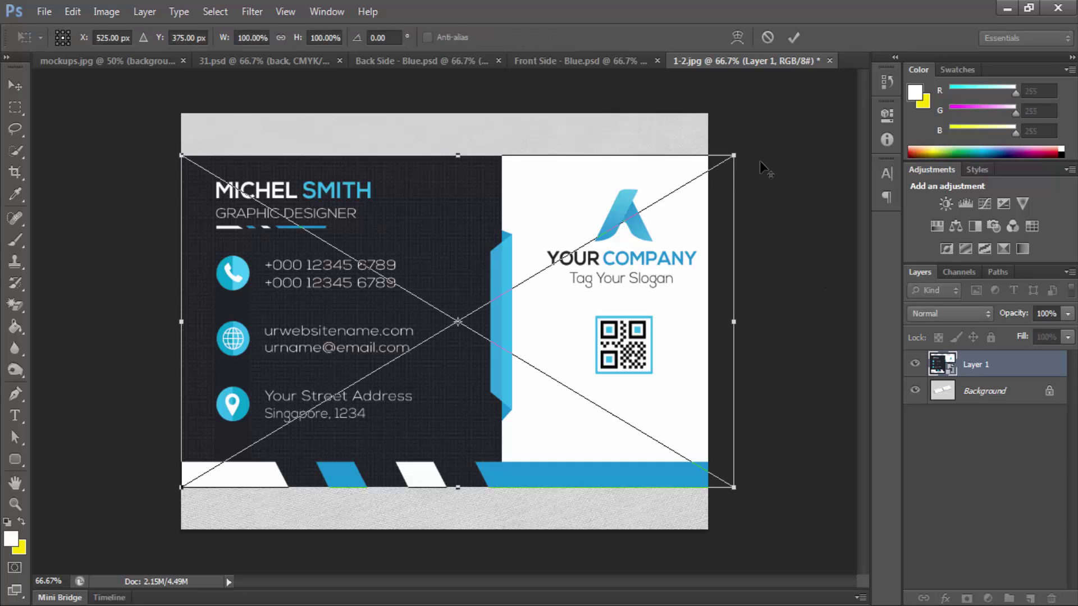
{"action": "left_click_drag", "start_coordinate": [765, 168], "coordinate": [590, 242]}
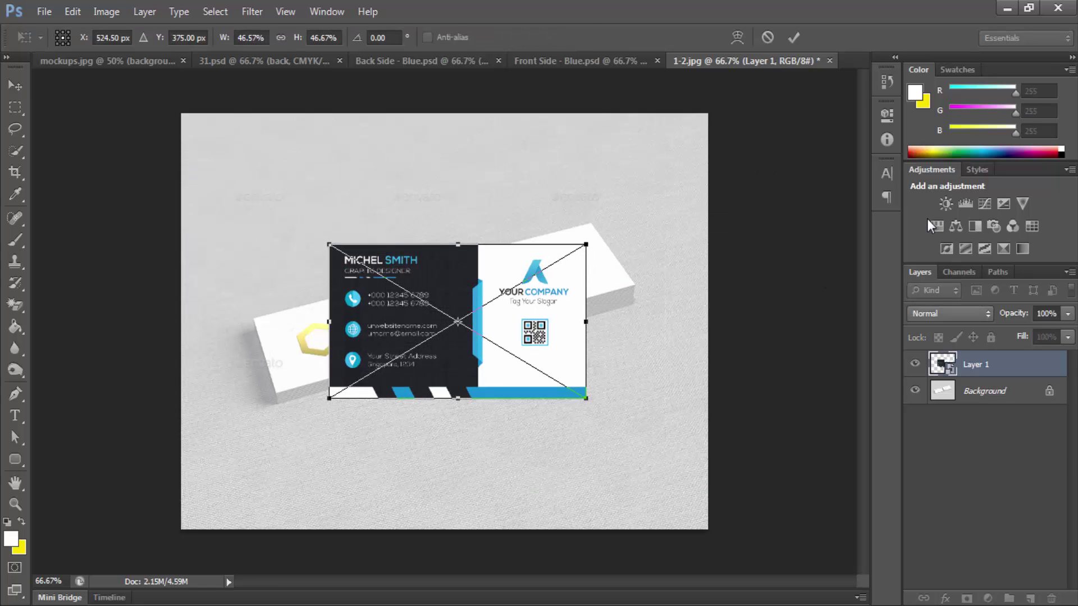
{"action": "key", "text": "ctrl+plus"}
{"action": "key", "text": "ctrl+plus"}
{"action": "key", "text": "ctrl+plus"}
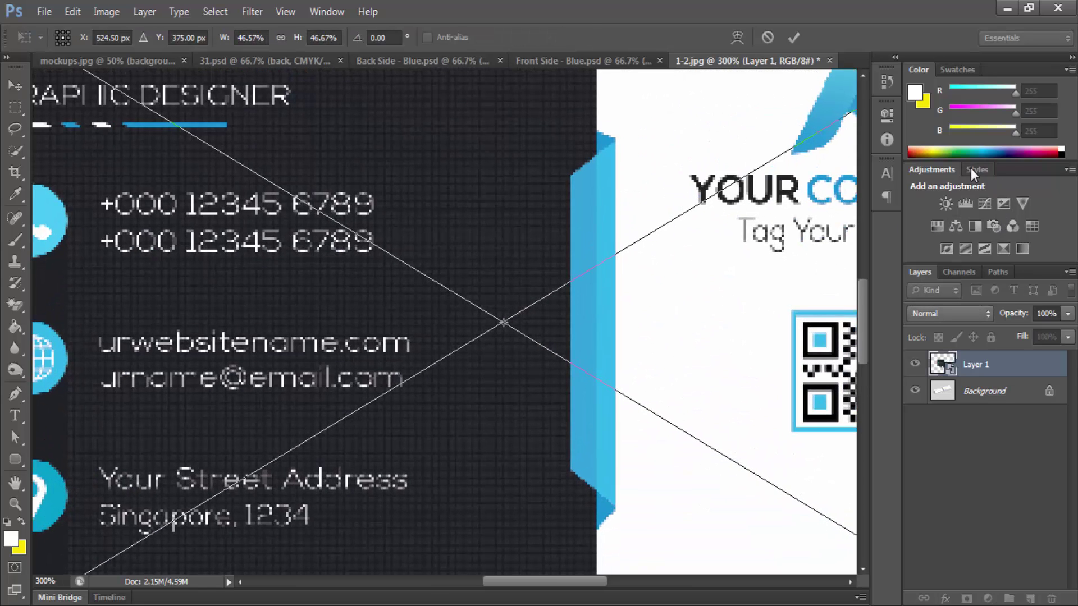
{"action": "key", "text": "ctrl+minus"}
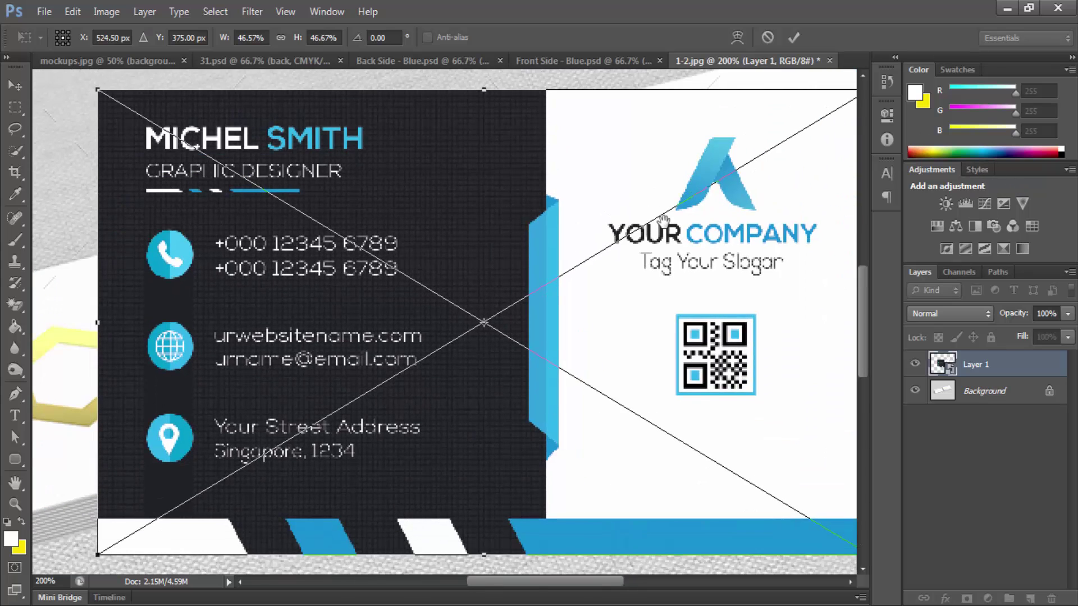
{"action": "key", "text": "ctrl+minus"}
{"action": "key", "text": "ctrl+minus"}
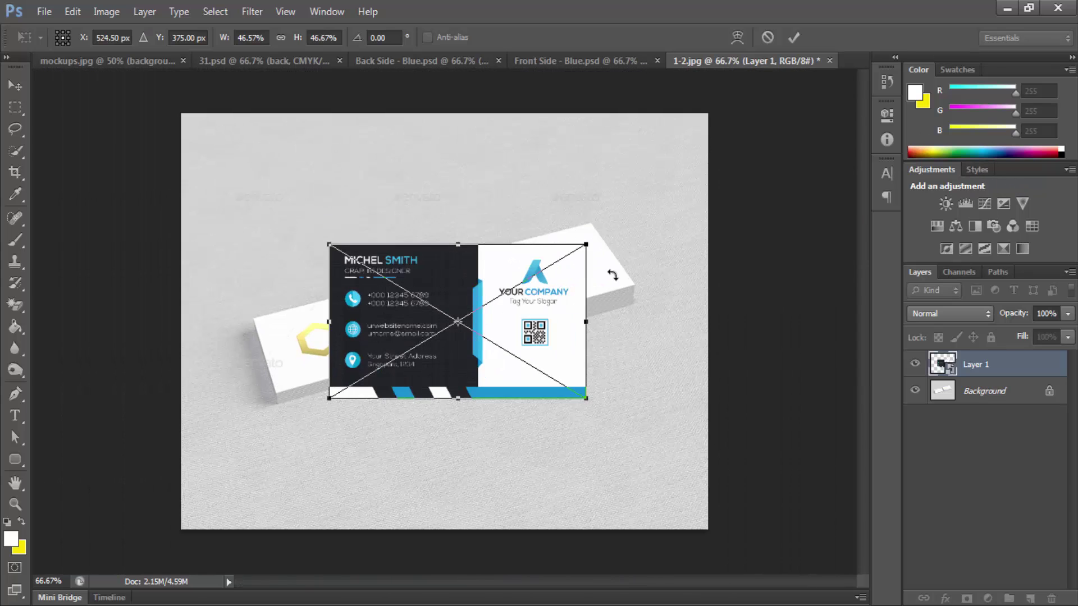
{"action": "key", "text": "ctrl+plus"}
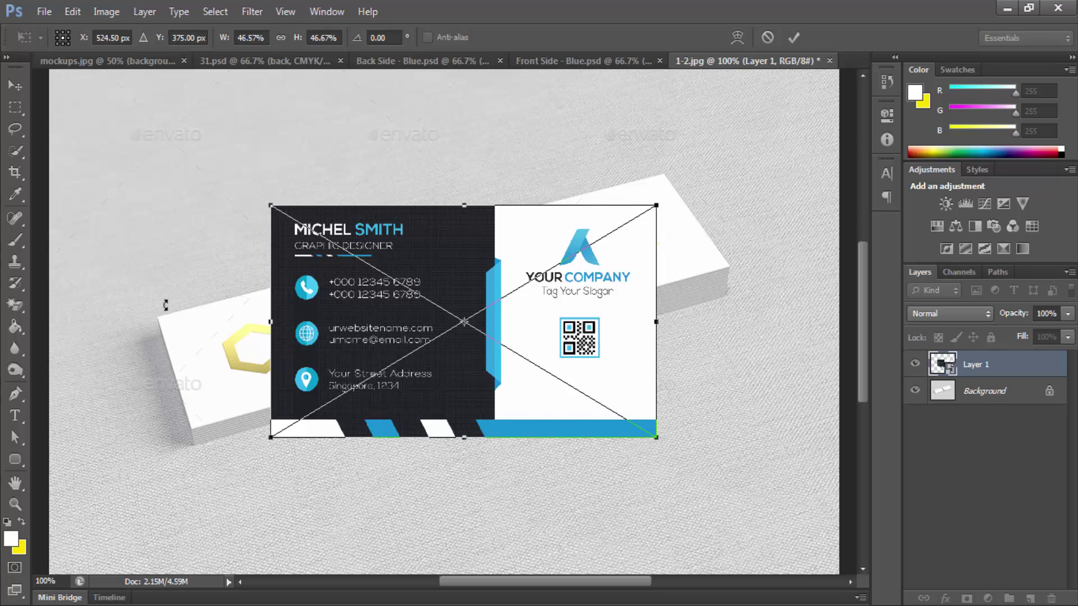
{"action": "left_click", "coordinate": [18, 157]}
{"action": "left_click", "coordinate": [456, 245]}
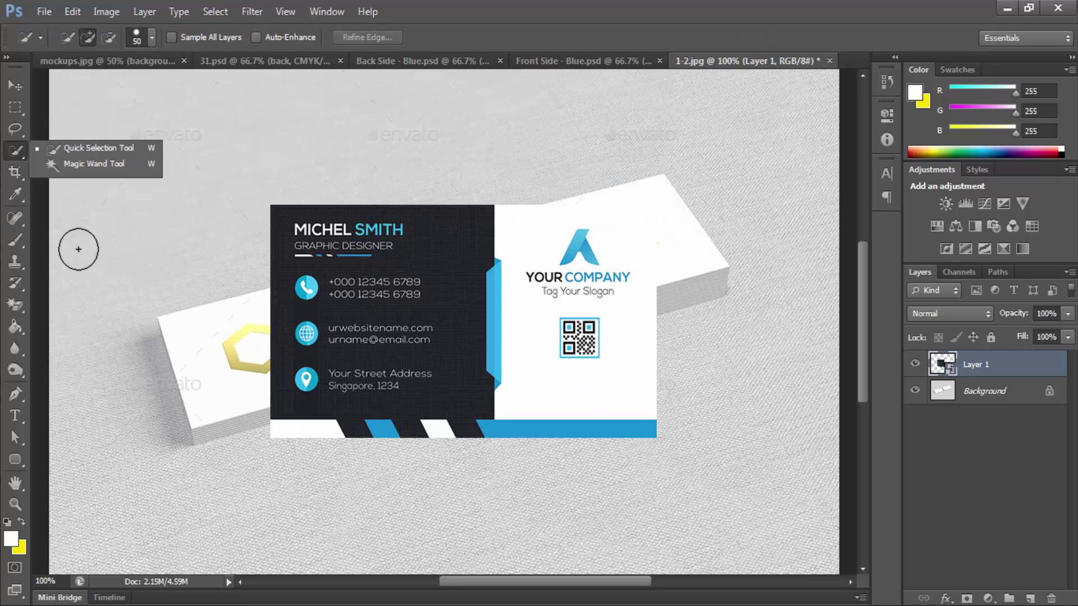
{"action": "left_click", "coordinate": [17, 262]}
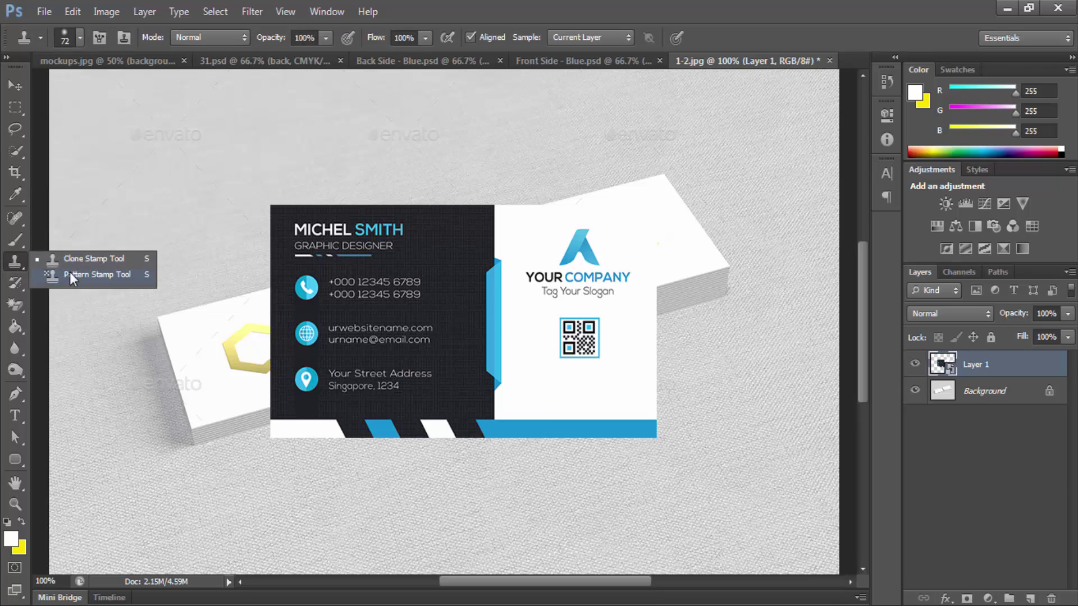
{"action": "left_click", "coordinate": [852, 8]}
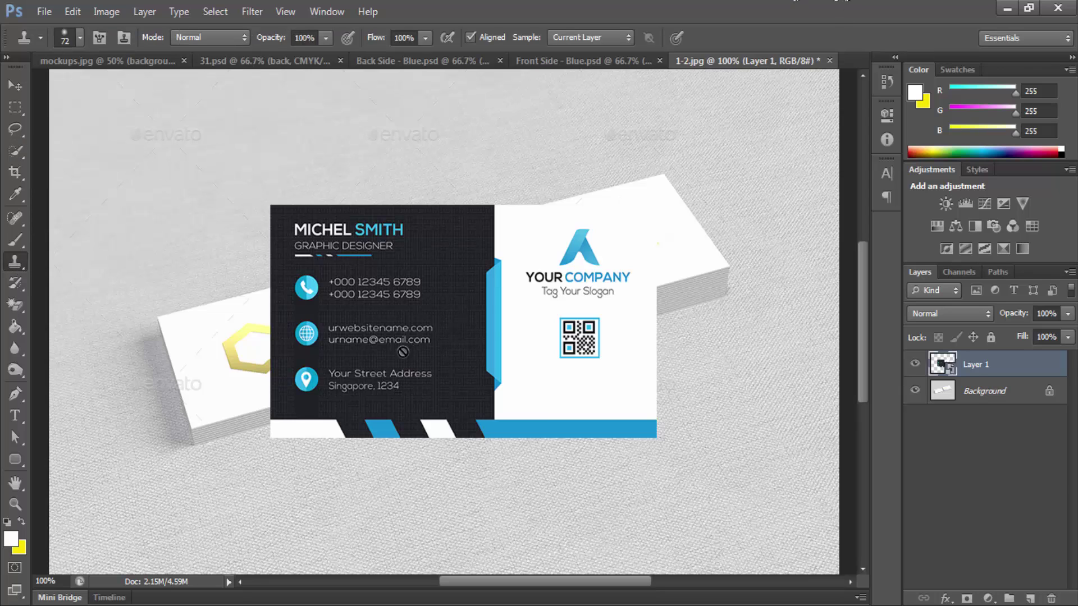
{"action": "key", "text": "ctrl+minus"}
{"action": "key", "text": "ctrl+plus"}
{"action": "key", "text": "ctrl+plus"}
{"action": "key", "text": "ctrl+minus"}
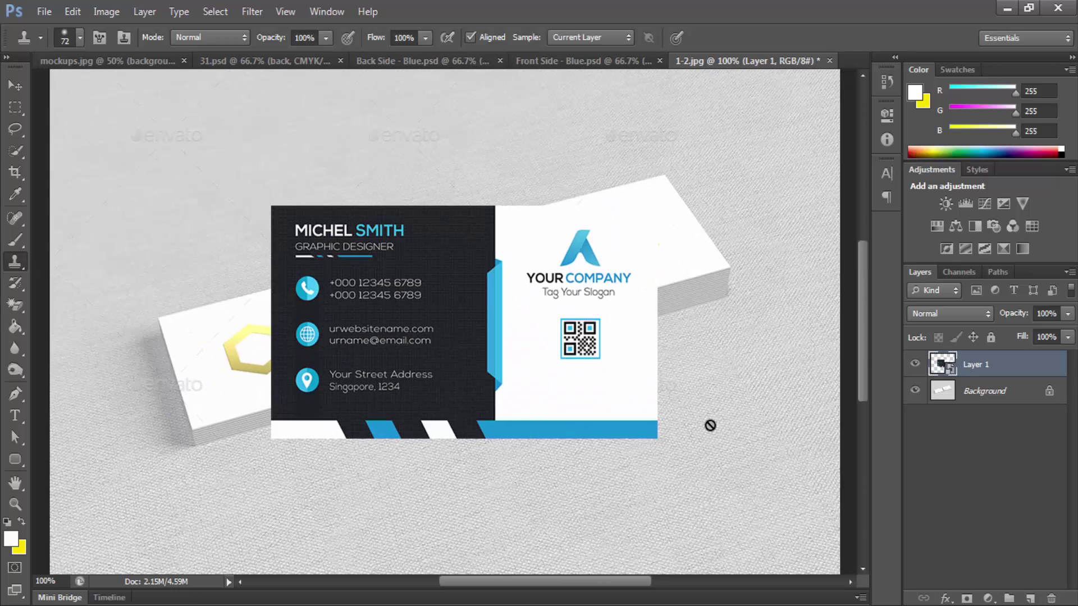
{"action": "key", "text": "ctrl+plus"}
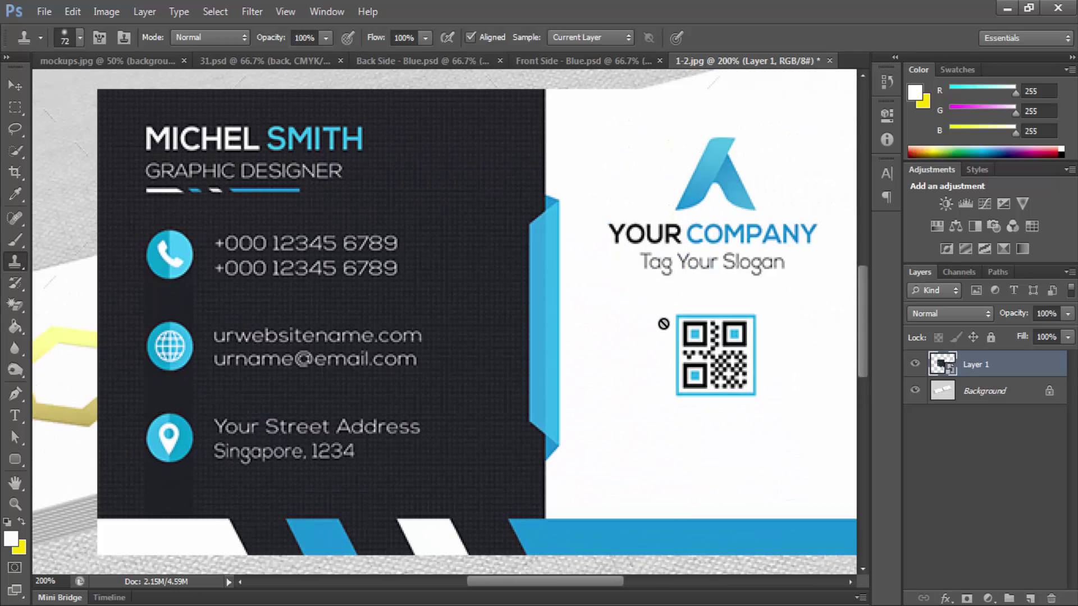
{"action": "key", "text": "ctrl+minus"}
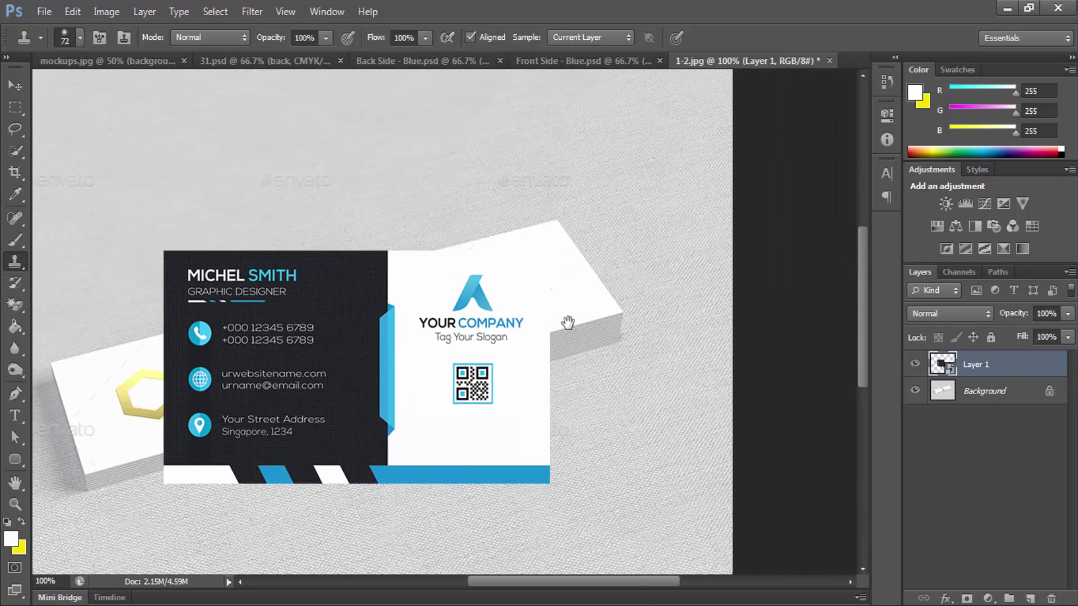
{"action": "key", "text": "ctrl+plus"}
Step: Move the front card smart object toward the Front card stack, to about X 589.50 px, Y 354.00 px
{"action": "key", "text": "ctrl+t"}
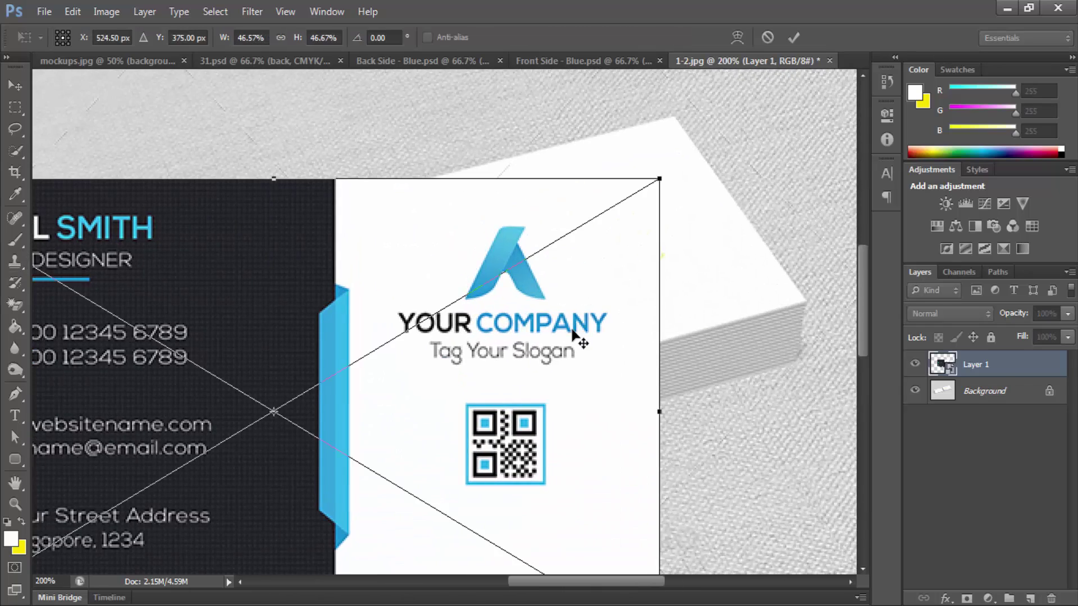
{"action": "key", "text": "ctrl+minus"}
{"action": "left_click_drag", "start_coordinate": [511, 331], "coordinate": [563, 314]}
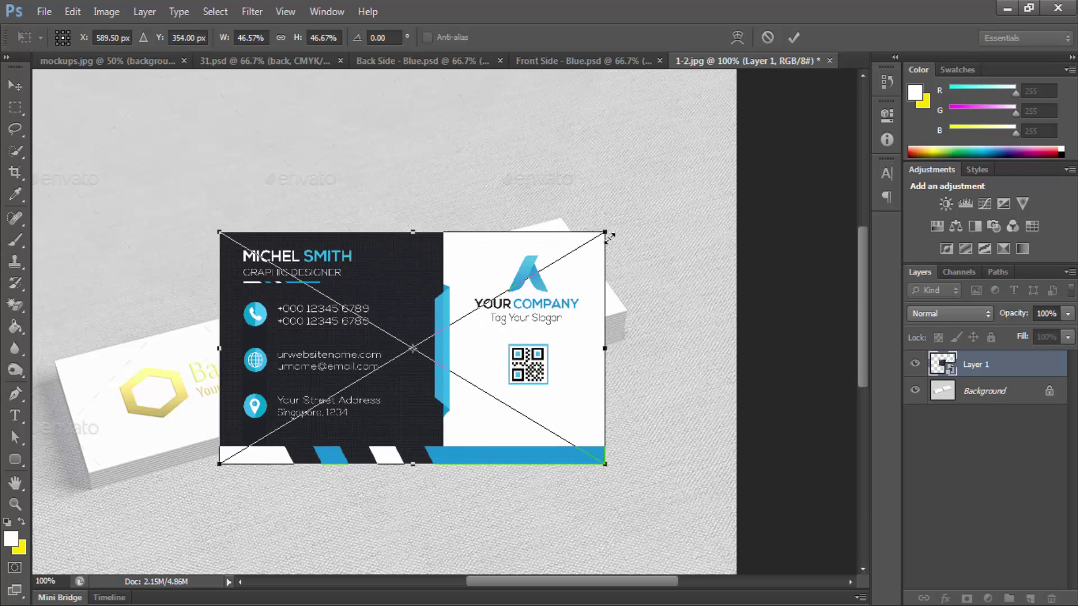
{"action": "key", "text": "ctrl+plus"}
{"action": "right_click", "coordinate": [641, 233]}
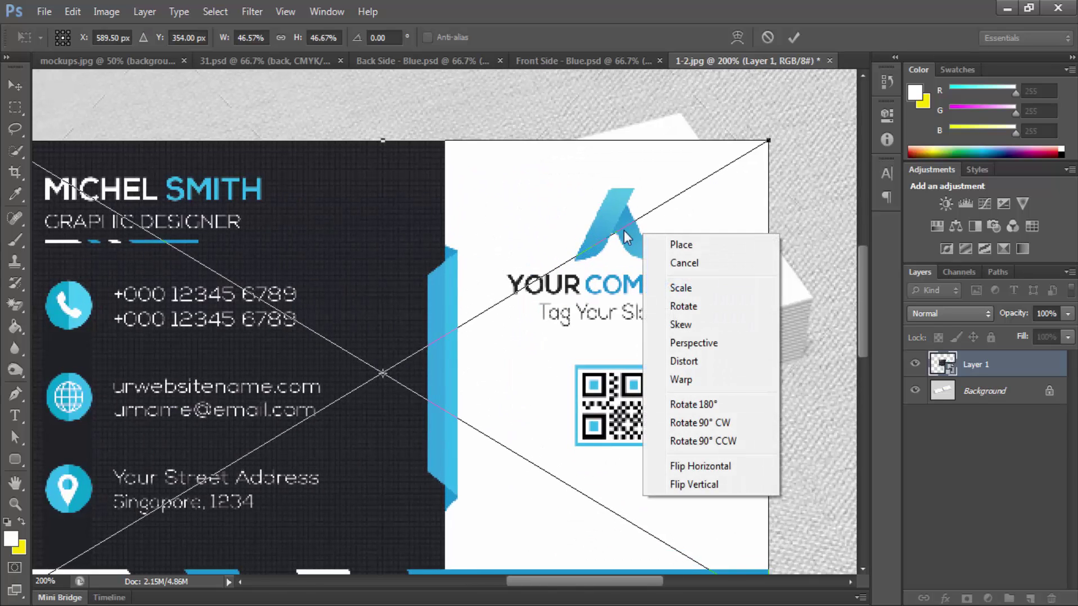
{"action": "left_click", "coordinate": [592, 225]}
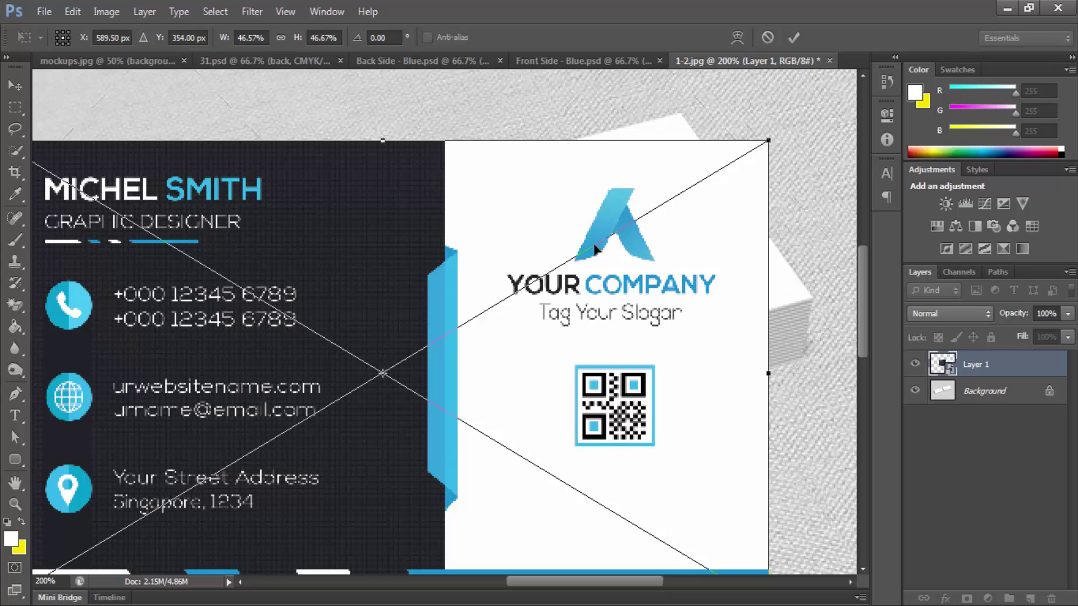
{"action": "key", "text": "Return"}
{"action": "right_click", "coordinate": [601, 253]}
{"action": "key", "text": "Escape"}
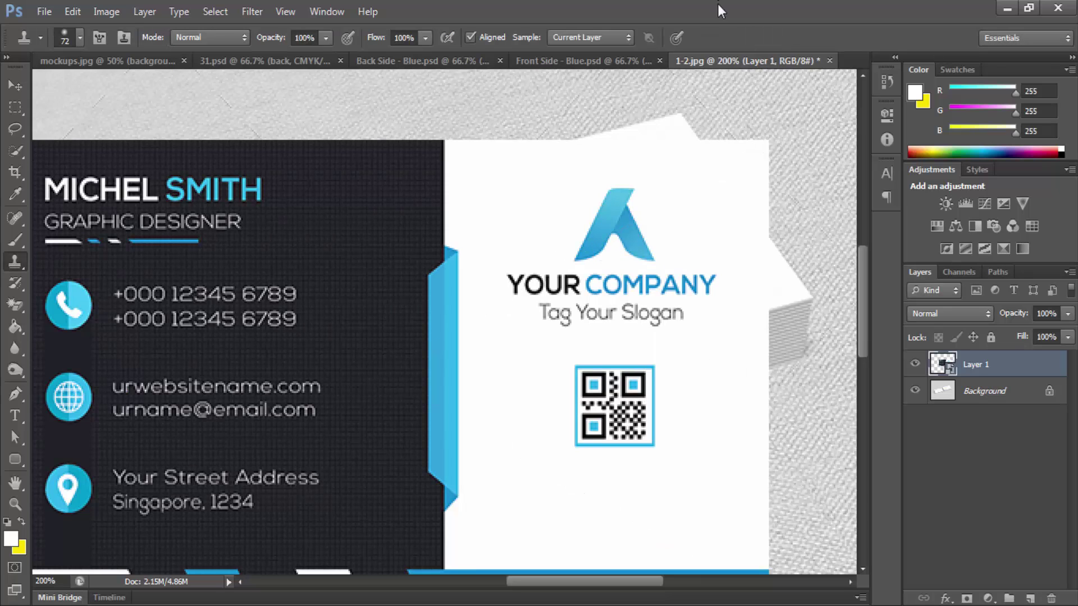
{"action": "key", "text": "v"}
{"action": "right_click", "coordinate": [520, 331]}
{"action": "key", "text": "Escape"}
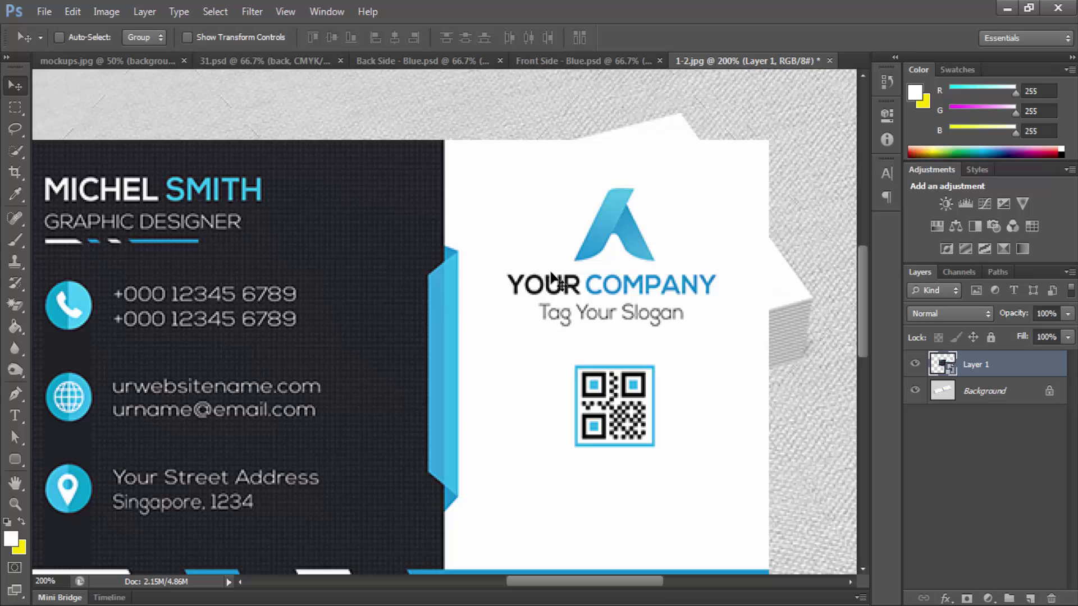
Step: Distort the front card smart object so its upper-right and lower-right corners sit on the matching corners of the Front stack
{"action": "key", "text": "ctrl+t"}
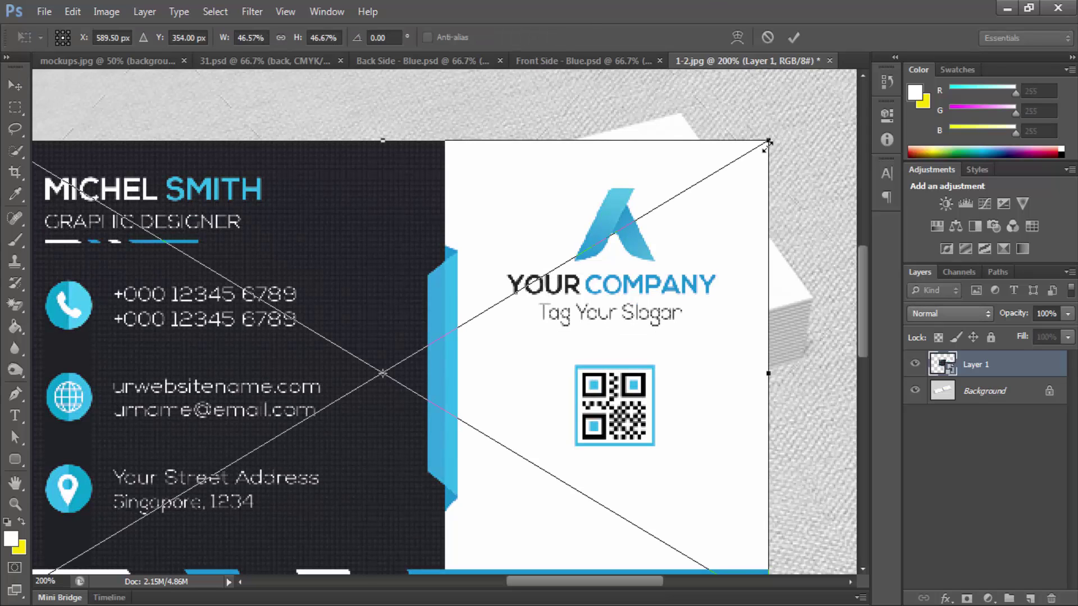
{"action": "right_click", "coordinate": [694, 195]}
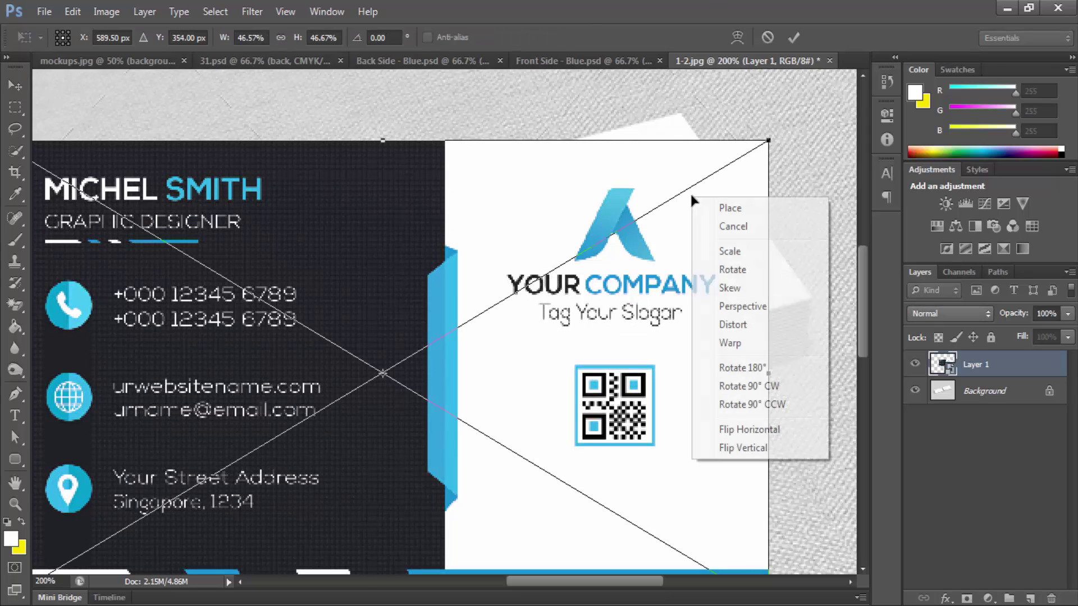
{"action": "left_click", "coordinate": [730, 325]}
{"action": "left_click_drag", "start_coordinate": [768, 140], "coordinate": [678, 114]}
{"action": "left_click_drag", "start_coordinate": [772, 462], "coordinate": [586, 382]}
{"action": "left_click_drag", "start_coordinate": [612, 498], "coordinate": [643, 231]}
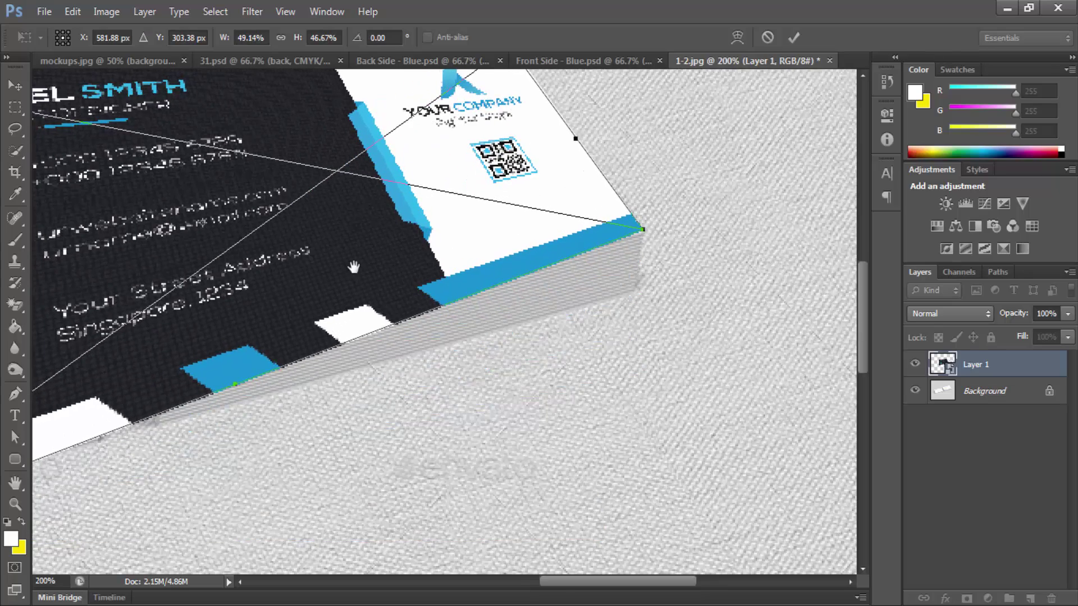
Step: Fit the front card's upper-left and lower-left corners to the Front stack's top face and apply the distortion
{"action": "left_click_drag", "start_coordinate": [354, 267], "coordinate": [605, 433]}
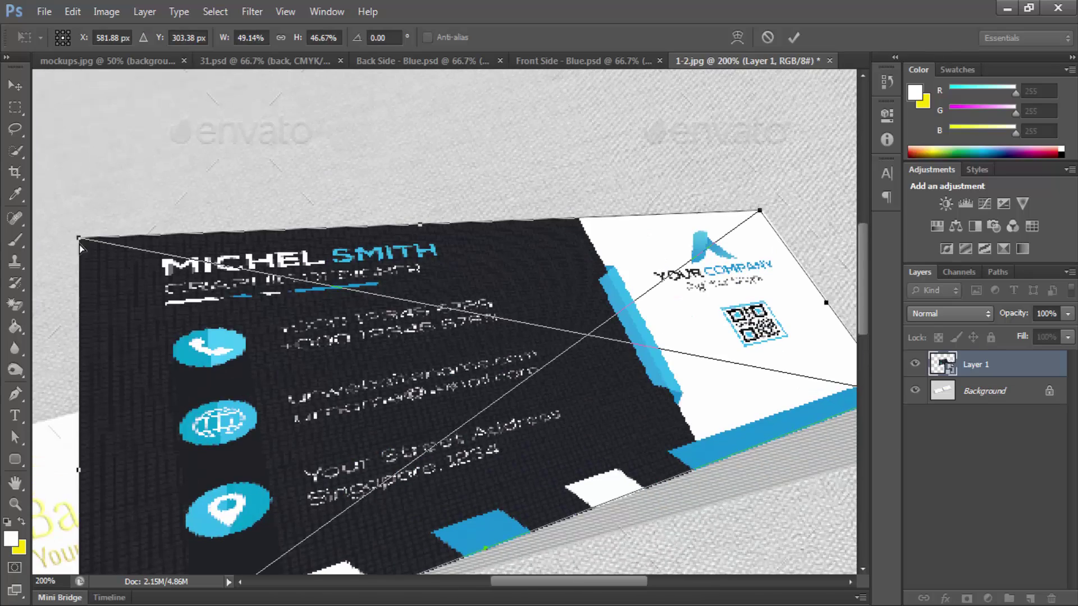
{"action": "left_click_drag", "start_coordinate": [79, 241], "coordinate": [313, 326]}
{"action": "left_click_drag", "start_coordinate": [518, 403], "coordinate": [523, 275]}
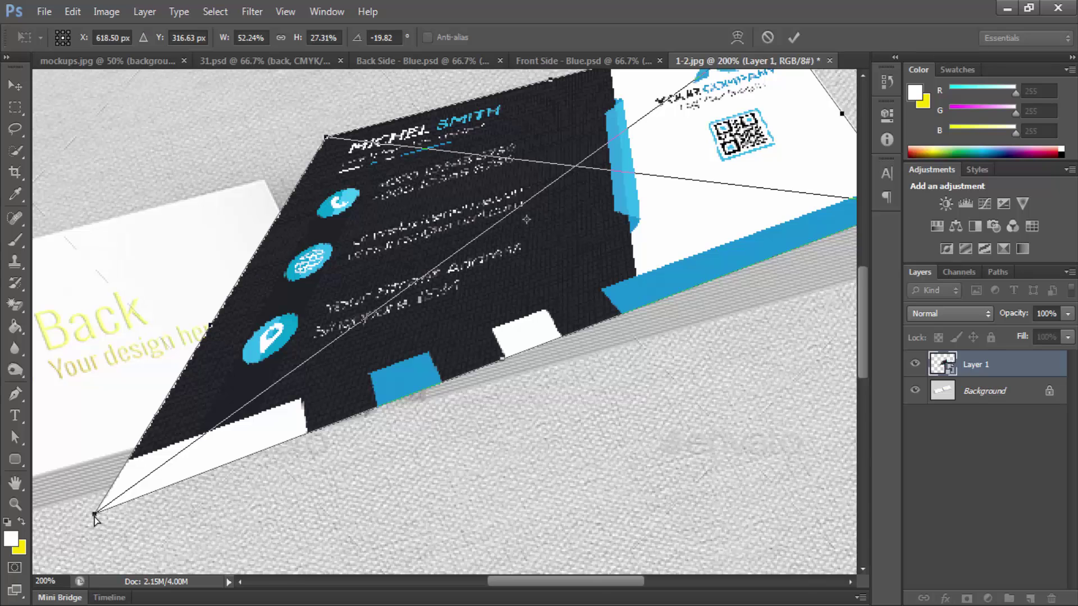
{"action": "left_click_drag", "start_coordinate": [95, 519], "coordinate": [430, 337]}
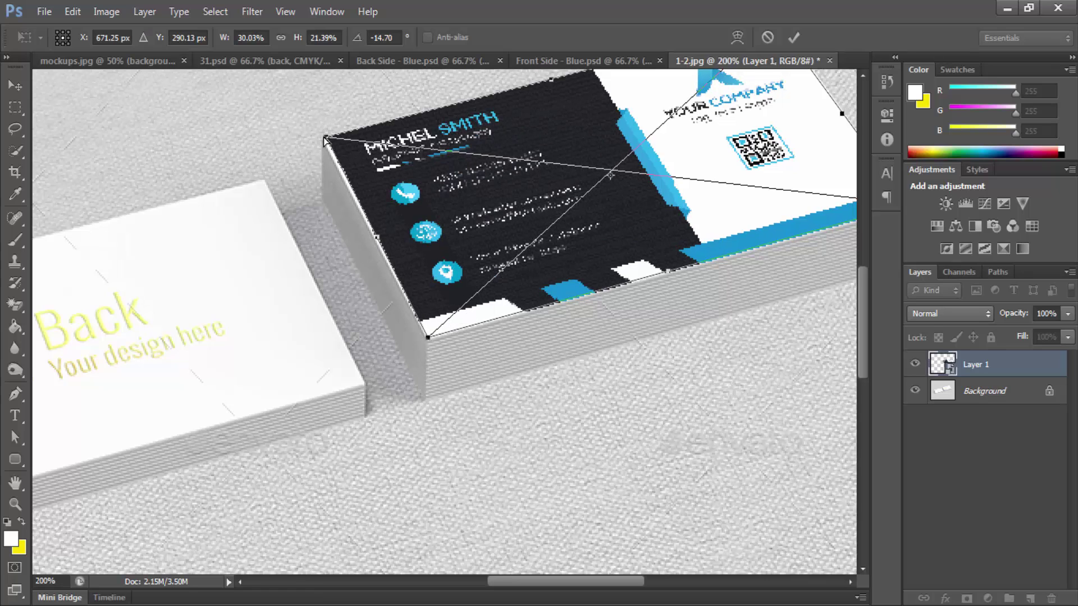
{"action": "left_click_drag", "start_coordinate": [327, 139], "coordinate": [322, 142]}
{"action": "left_click_drag", "start_coordinate": [500, 166], "coordinate": [256, 267]}
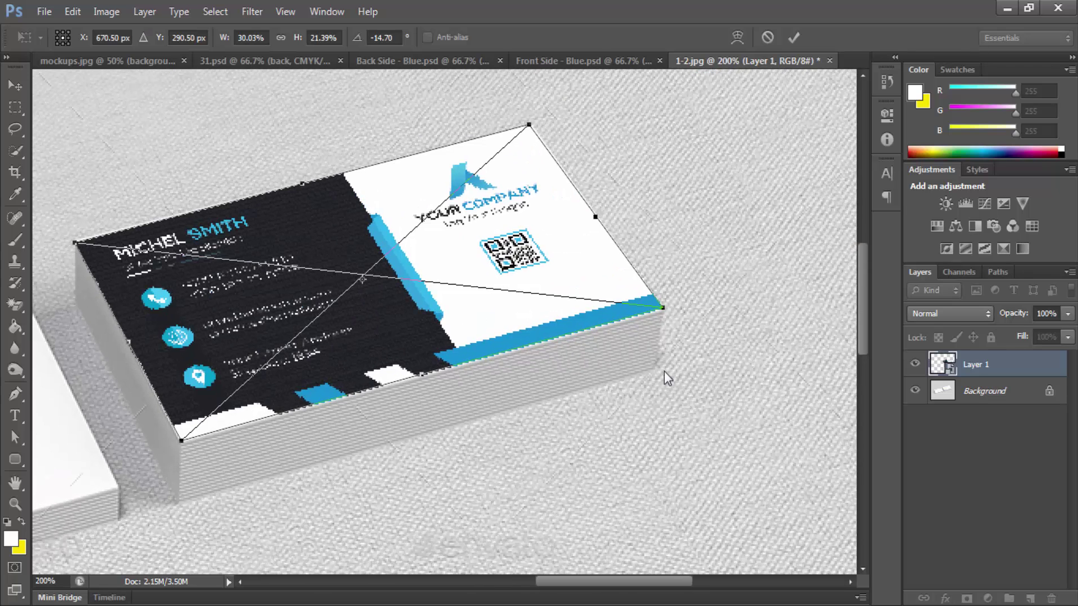
{"action": "key", "text": "Return"}
{"action": "left_click_drag", "start_coordinate": [310, 316], "coordinate": [650, 245]}
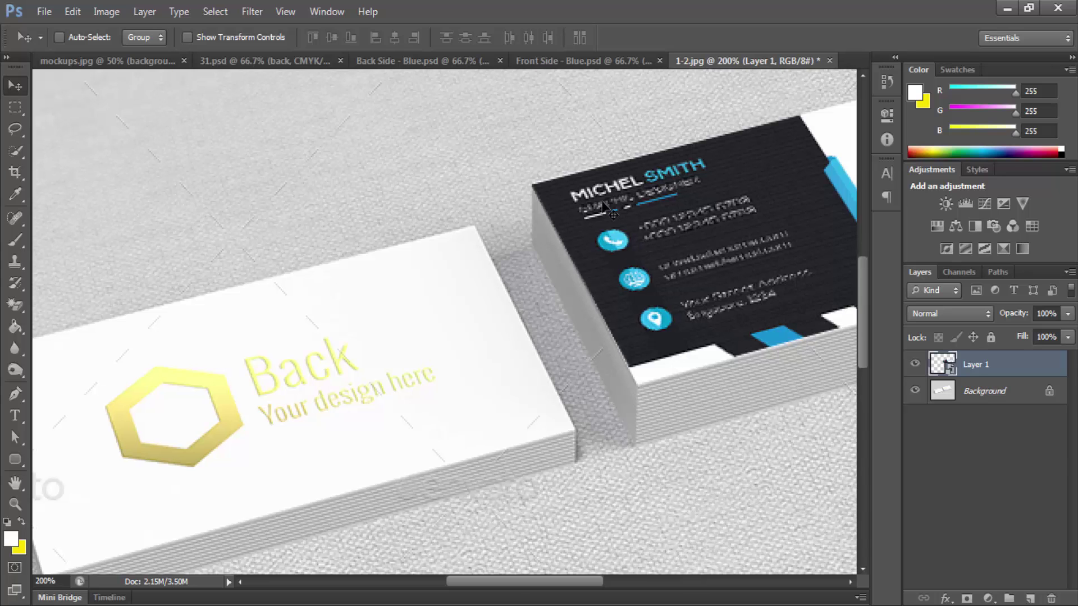
{"action": "left_click", "coordinate": [575, 62]}
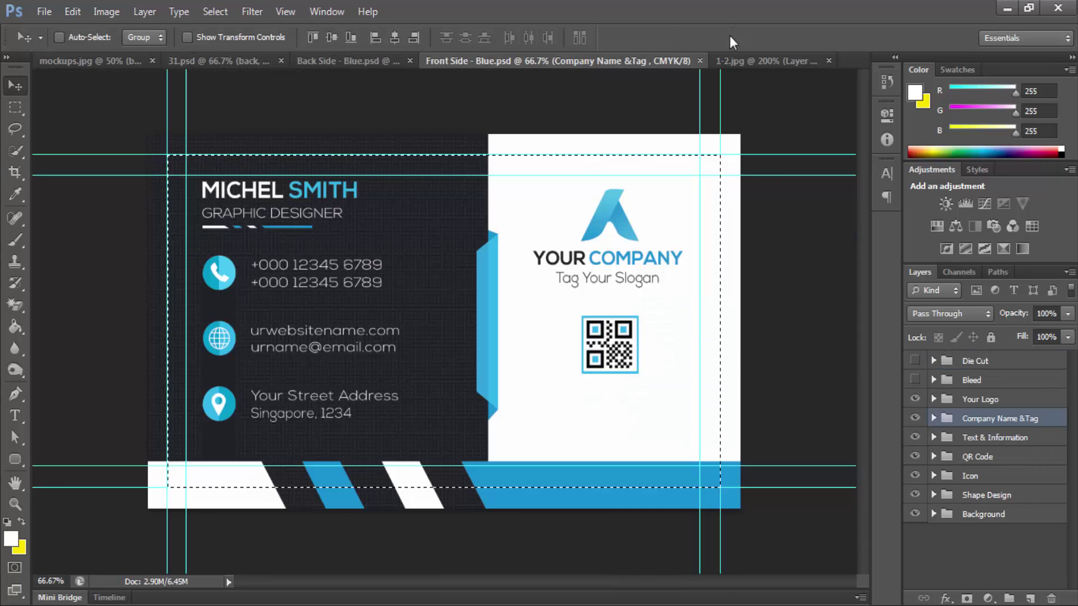
{"action": "left_click", "coordinate": [736, 62]}
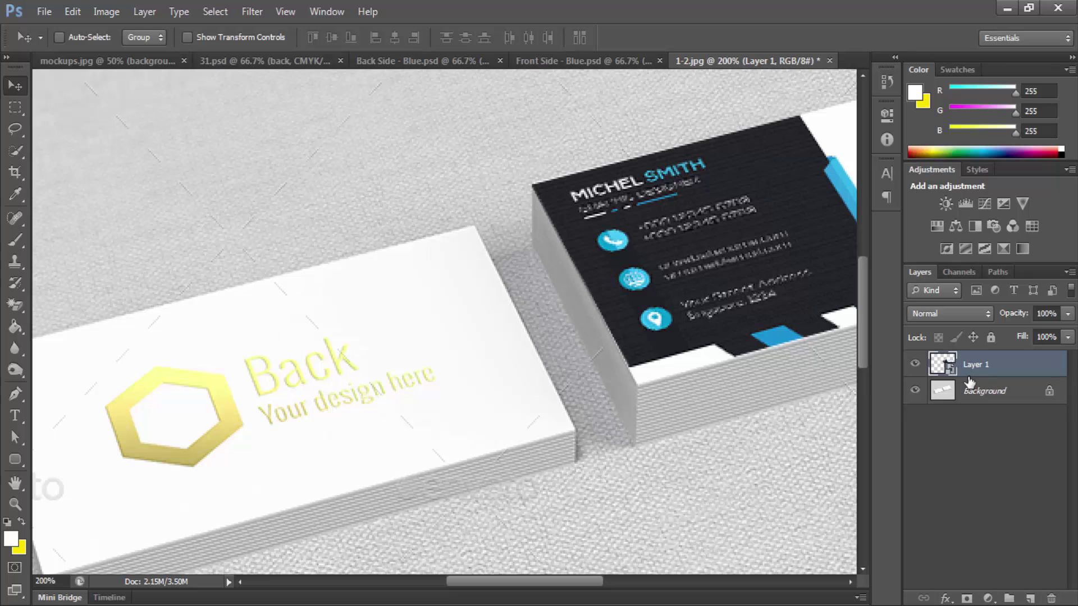
Step: Check the fitted card by toggling Layer 1's visibility, and rename the layer "front"
{"action": "left_click", "coordinate": [917, 365]}
{"action": "left_click", "coordinate": [917, 365]}
{"action": "double_click", "coordinate": [974, 366]}
{"action": "type", "text": "front"}
{"action": "key", "text": "Return"}
Step: Paste the copied card design into 1-2.jpg again and rename the new layer "back"
{"action": "key", "text": "ctrl+v"}
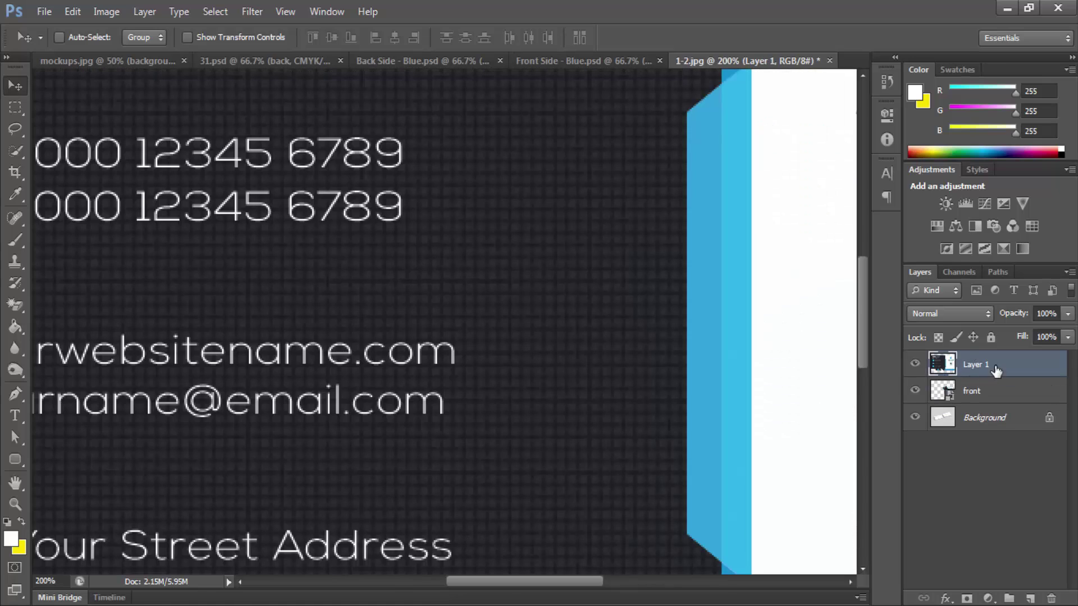
{"action": "double_click", "coordinate": [982, 363]}
{"action": "type", "text": "back"}
{"action": "key", "text": "Return"}
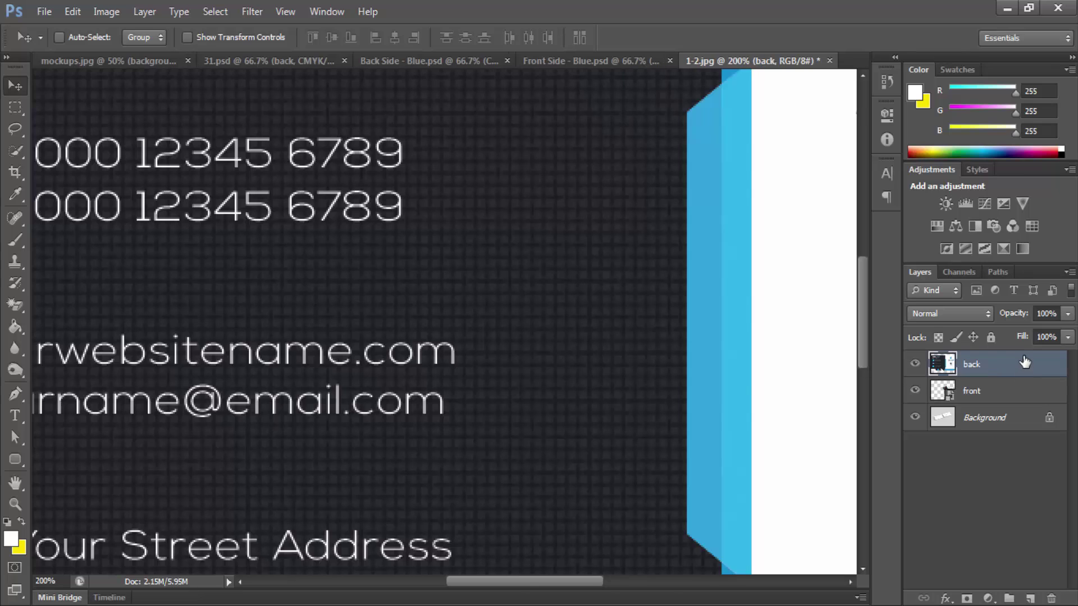
Step: Convert the back layer to a smart object, scale it to about 38% and place it over the Back card stack
{"action": "right_click", "coordinate": [1025, 362]}
{"action": "left_click", "coordinate": [904, 122]}
{"action": "key", "text": "ctrl+minus"}
{"action": "key", "text": "ctrl+t"}
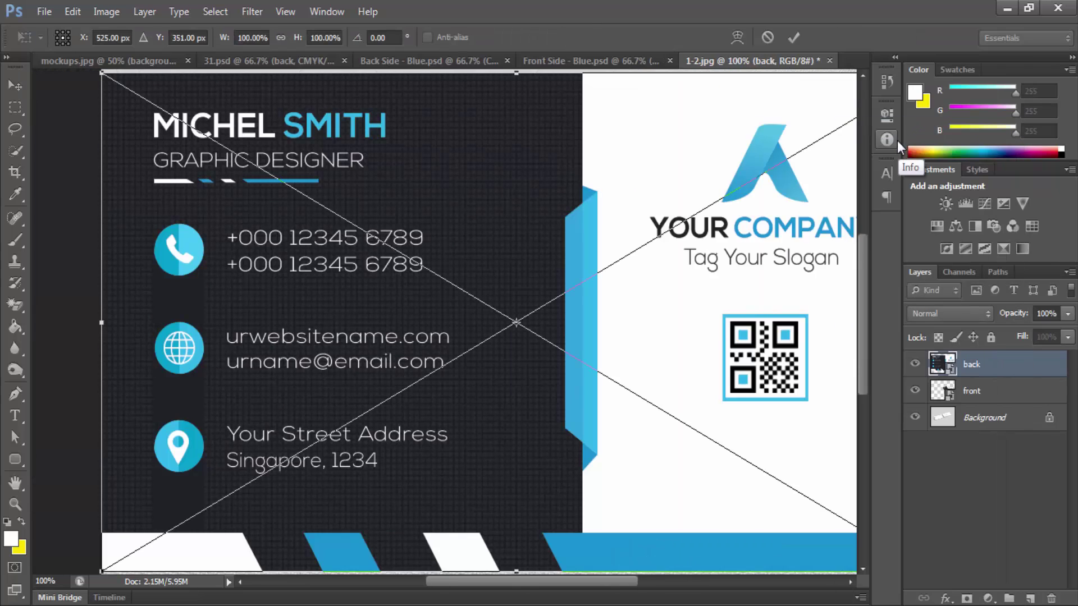
{"action": "key", "text": "ctrl+minus"}
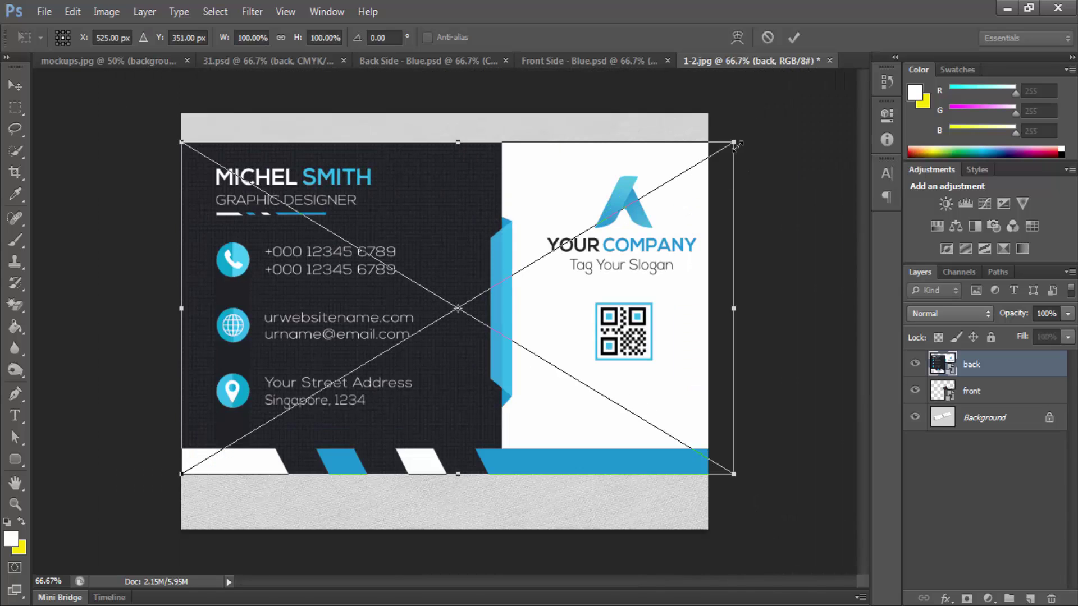
{"action": "left_click_drag", "start_coordinate": [735, 145], "coordinate": [433, 336]}
{"action": "key", "text": "Return"}
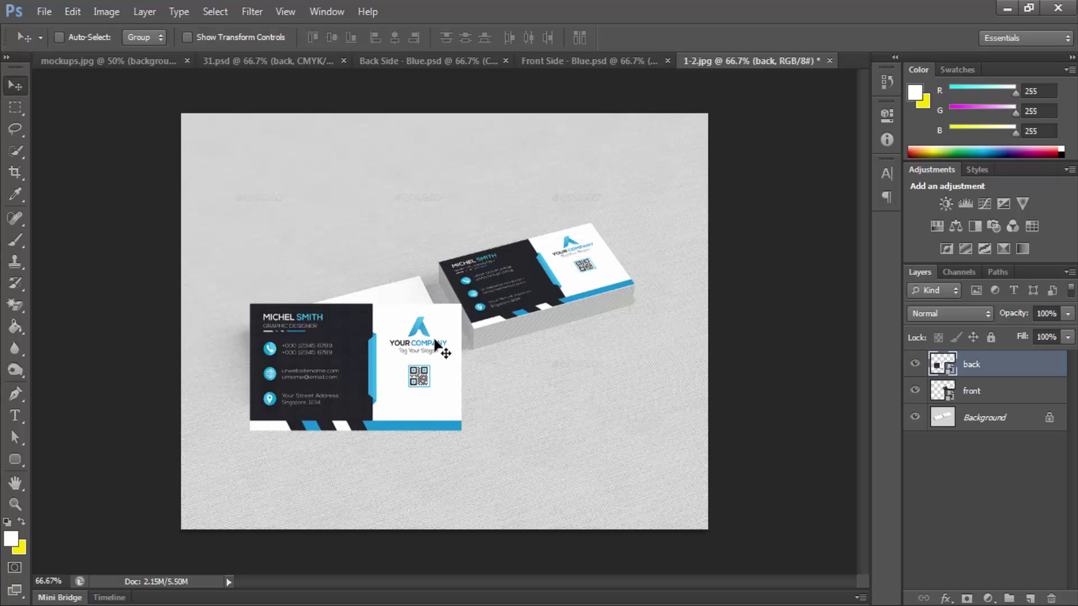
Step: Distort the back smart object so its upper-right and lower-right corners sit on the matching corners of the Back stack
{"action": "key", "text": "ctrl+plus"}
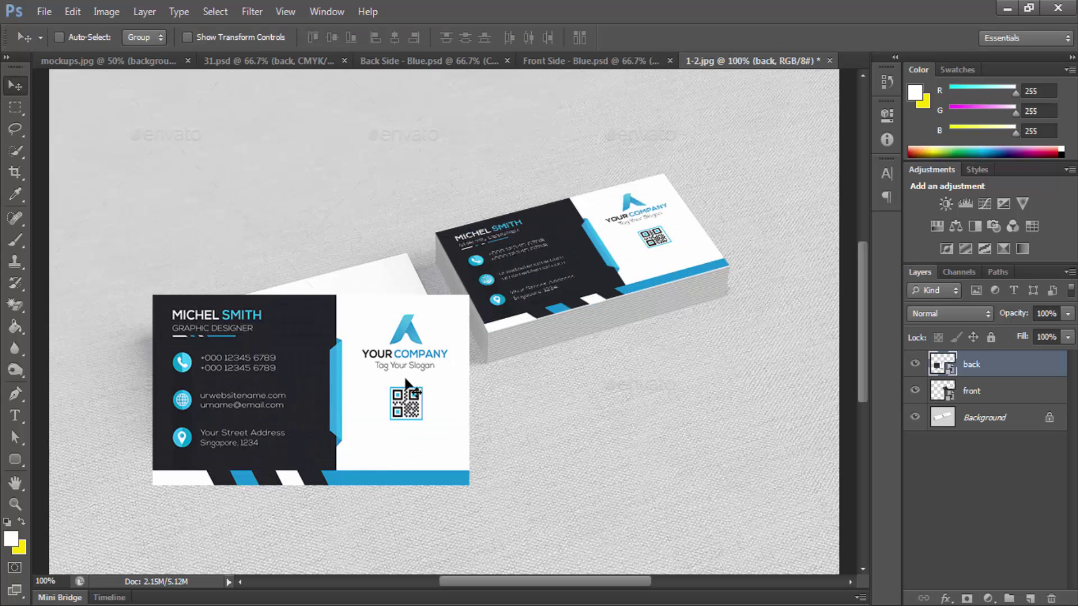
{"action": "key", "text": "ctrl+t"}
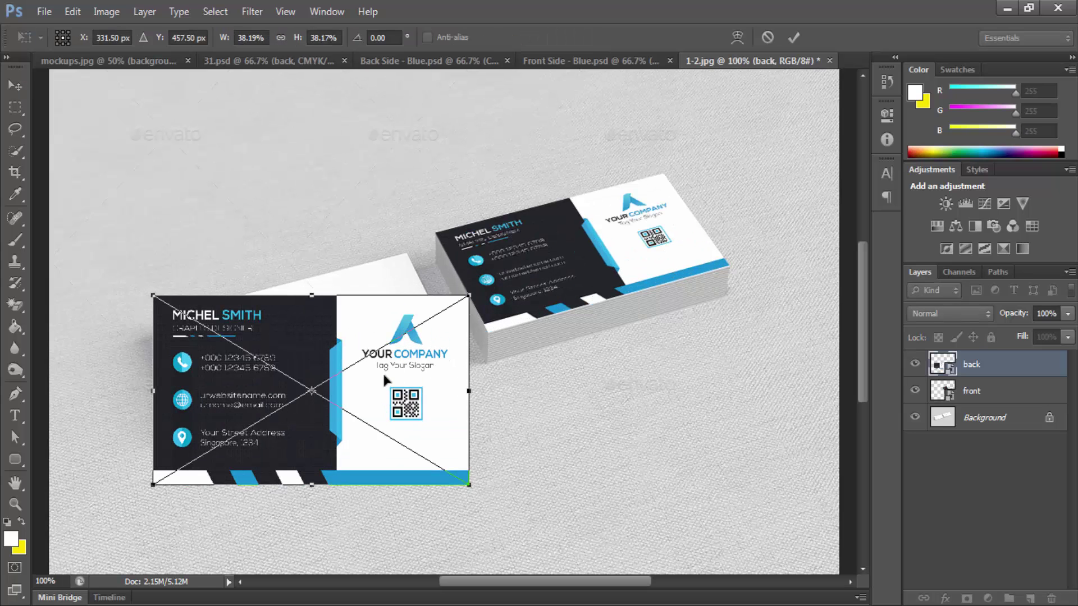
{"action": "right_click", "coordinate": [387, 109]}
{"action": "left_click", "coordinate": [434, 230]}
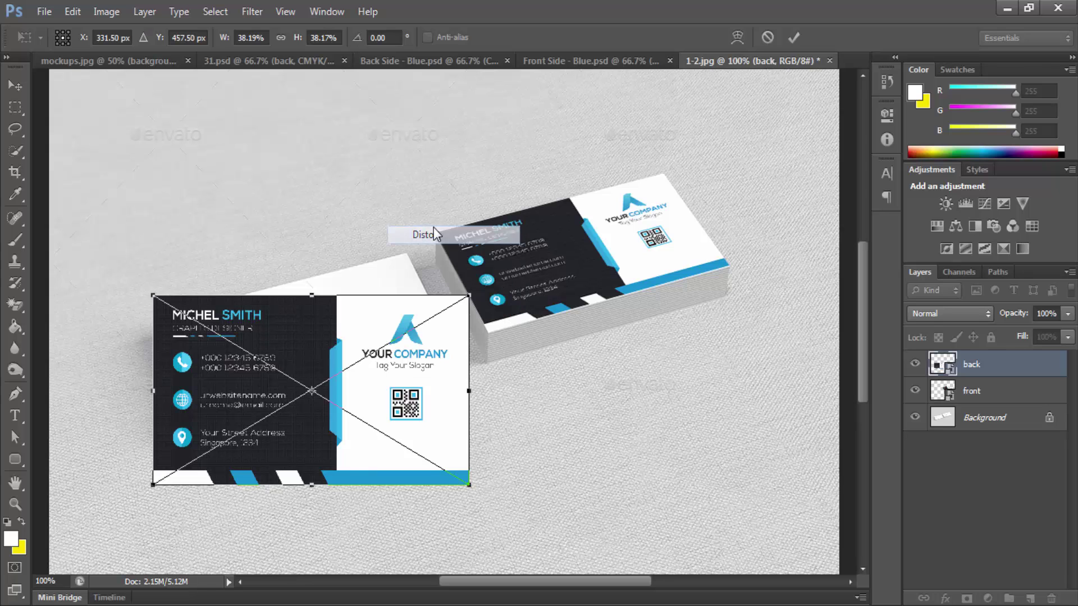
{"action": "key", "text": "ctrl+plus"}
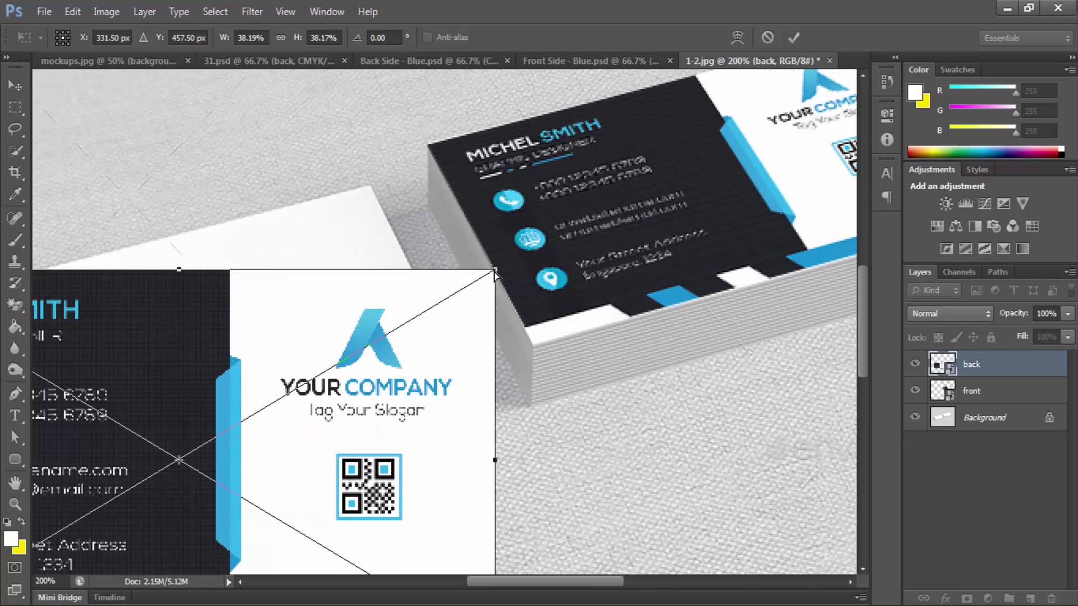
{"action": "left_click_drag", "start_coordinate": [494, 270], "coordinate": [375, 193]}
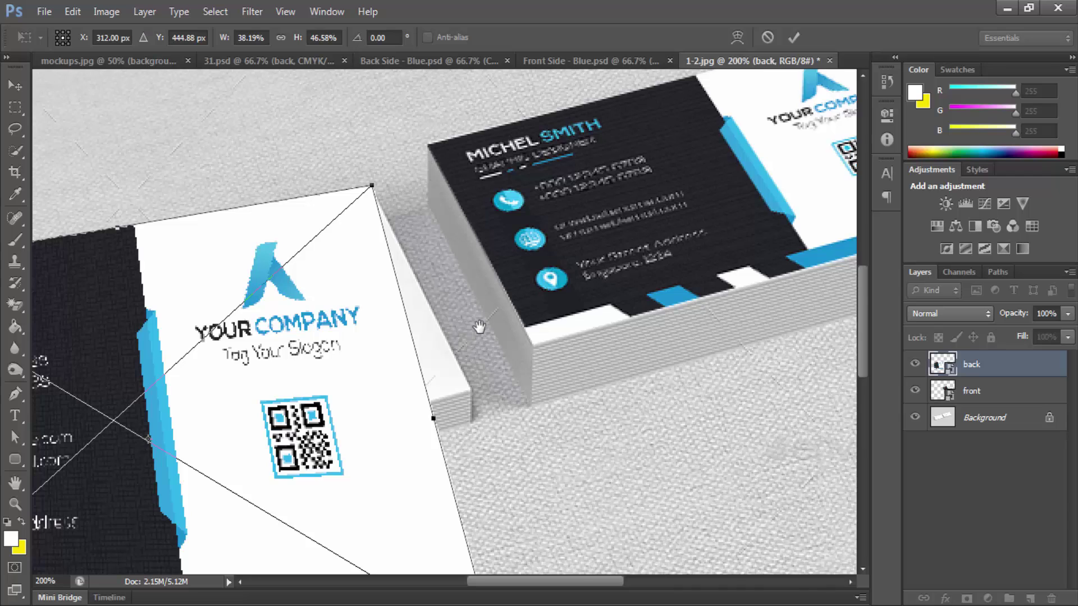
{"action": "left_click_drag", "start_coordinate": [479, 327], "coordinate": [507, 214]}
{"action": "left_click_drag", "start_coordinate": [529, 522], "coordinate": [507, 261]}
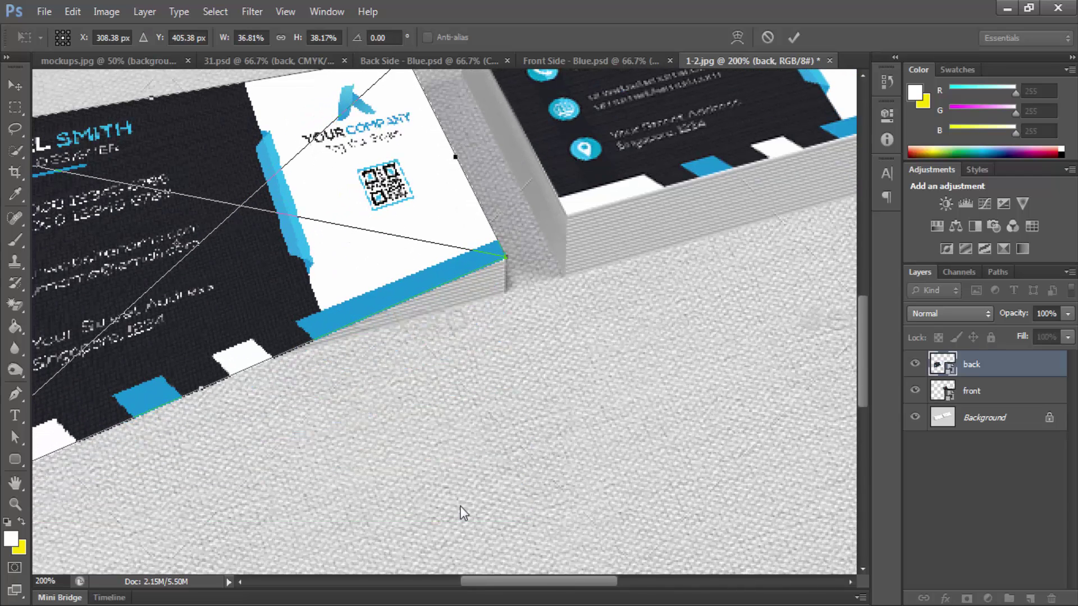
Step: Fit the back card's lower-left and upper-left corners to the Back stack's top face and apply the distortion
{"action": "left_click_drag", "start_coordinate": [238, 370], "coordinate": [495, 339]}
{"action": "left_click_drag", "start_coordinate": [156, 487], "coordinate": [231, 380]}
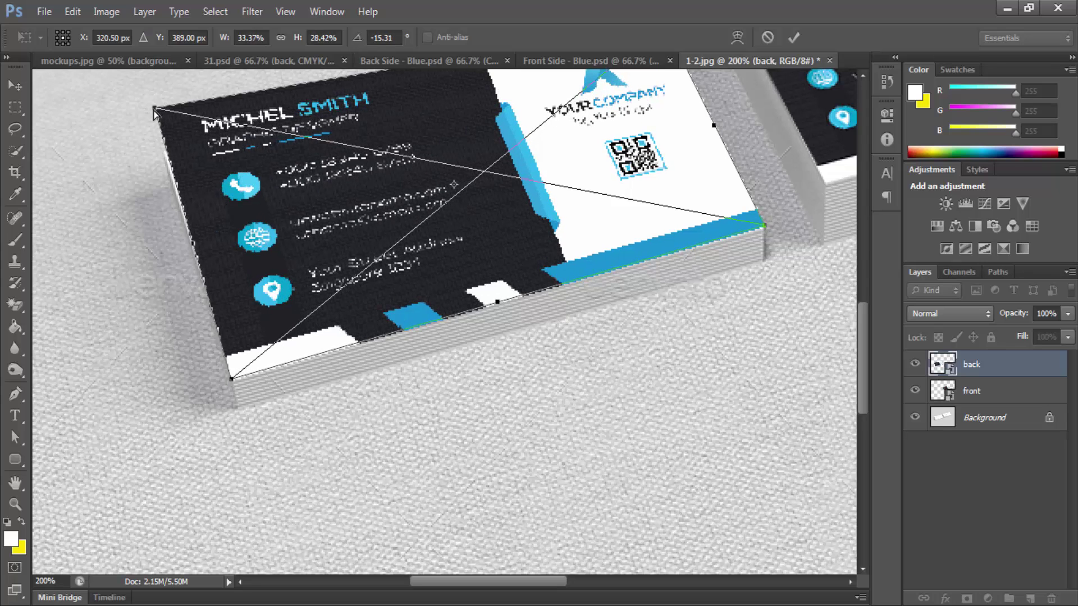
{"action": "left_click_drag", "start_coordinate": [154, 111], "coordinate": [162, 151]}
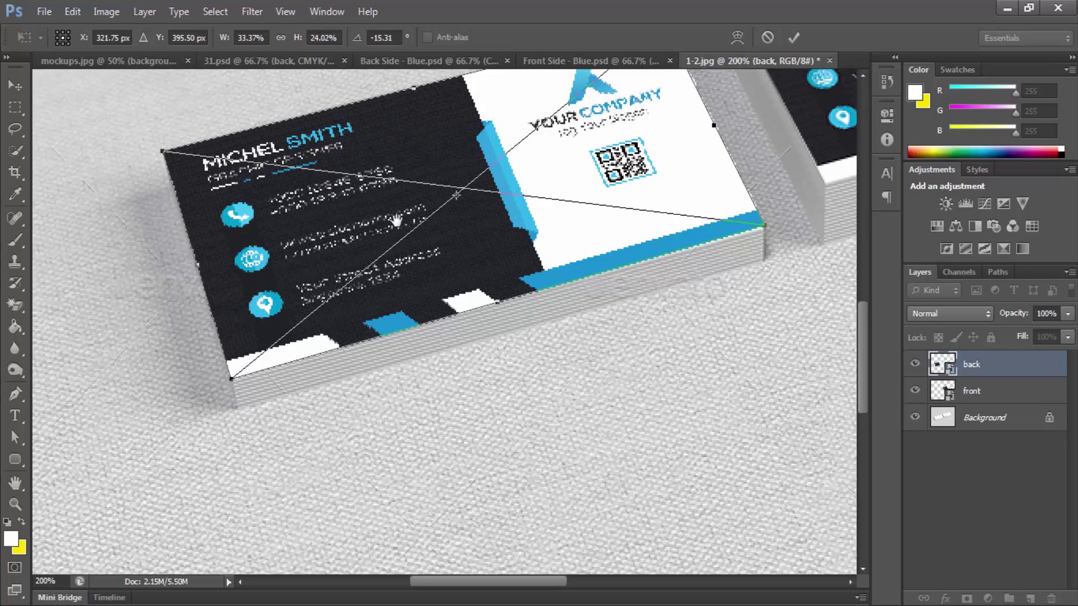
{"action": "left_click_drag", "start_coordinate": [397, 220], "coordinate": [268, 368]}
{"action": "left_click_drag", "start_coordinate": [153, 306], "coordinate": [176, 298]}
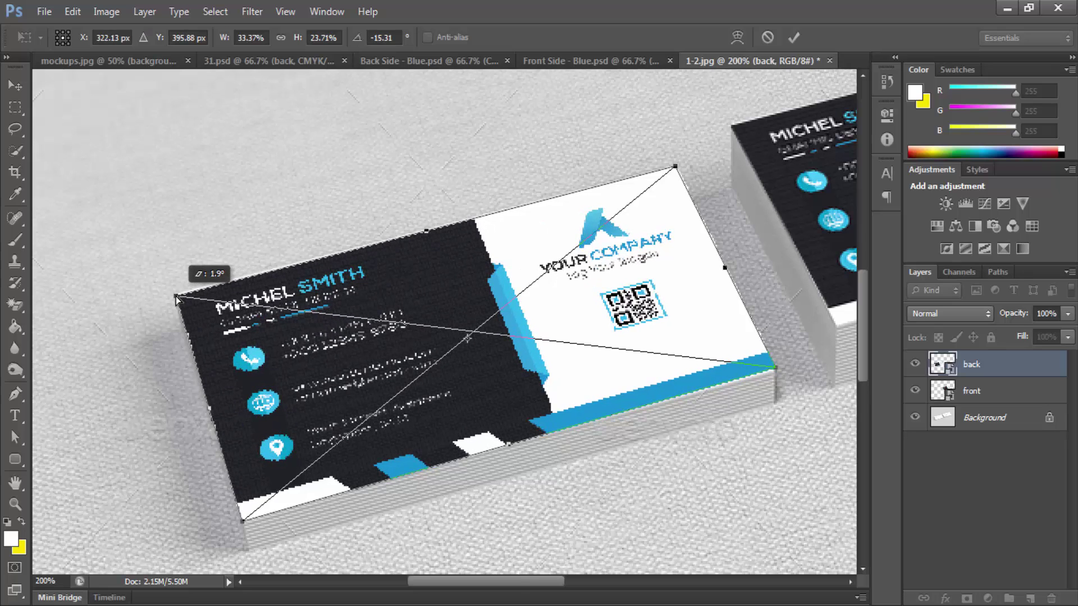
{"action": "key", "text": "Return"}
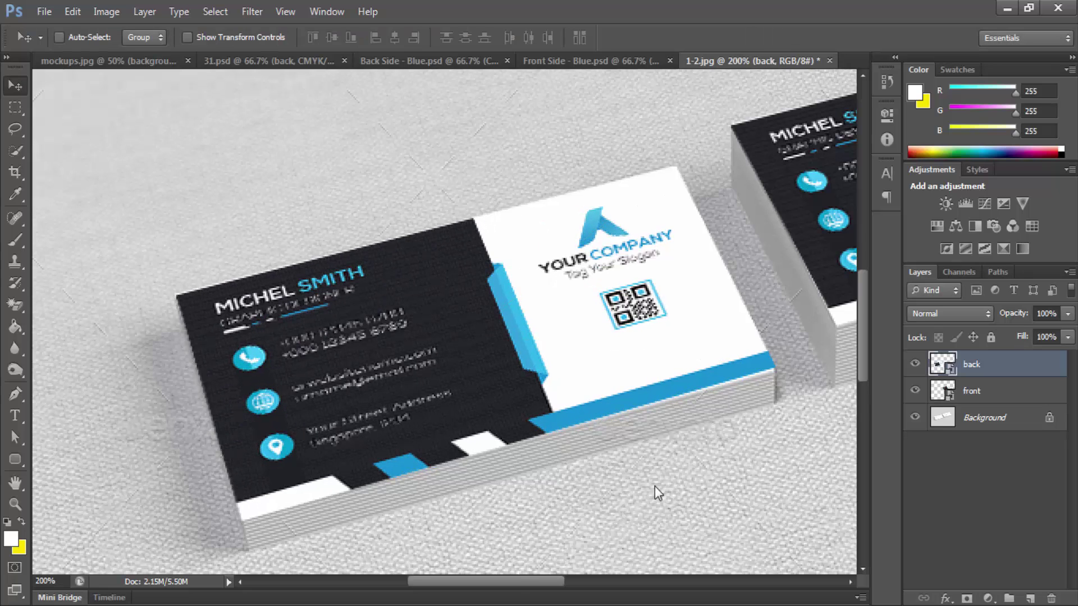
{"action": "key", "text": "ctrl+minus"}
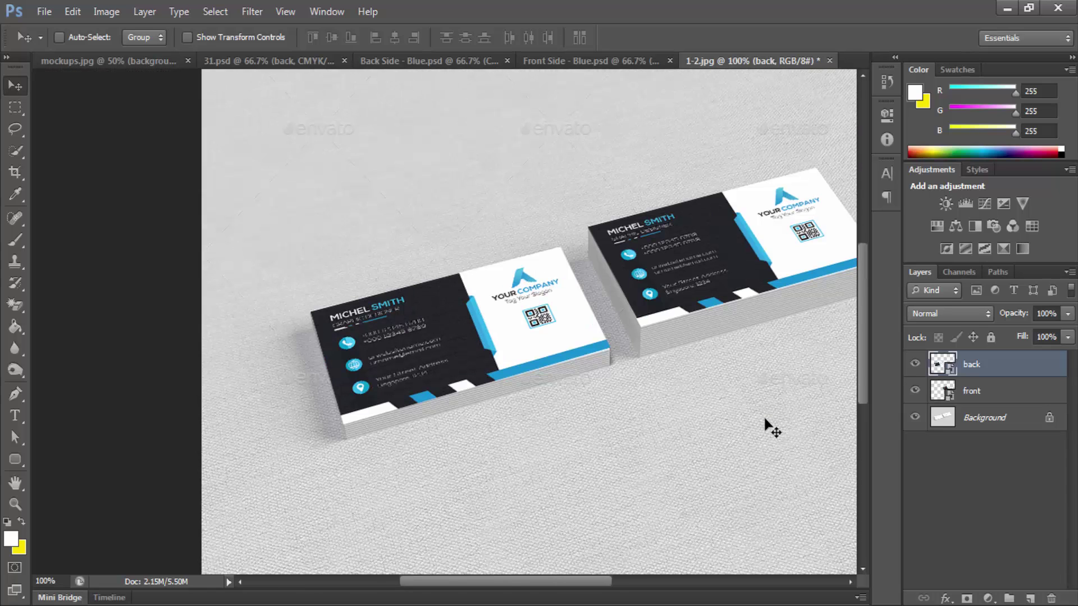
{"action": "key", "text": "space"}
{"action": "left_click_drag", "start_coordinate": [721, 298], "coordinate": [560, 389]}
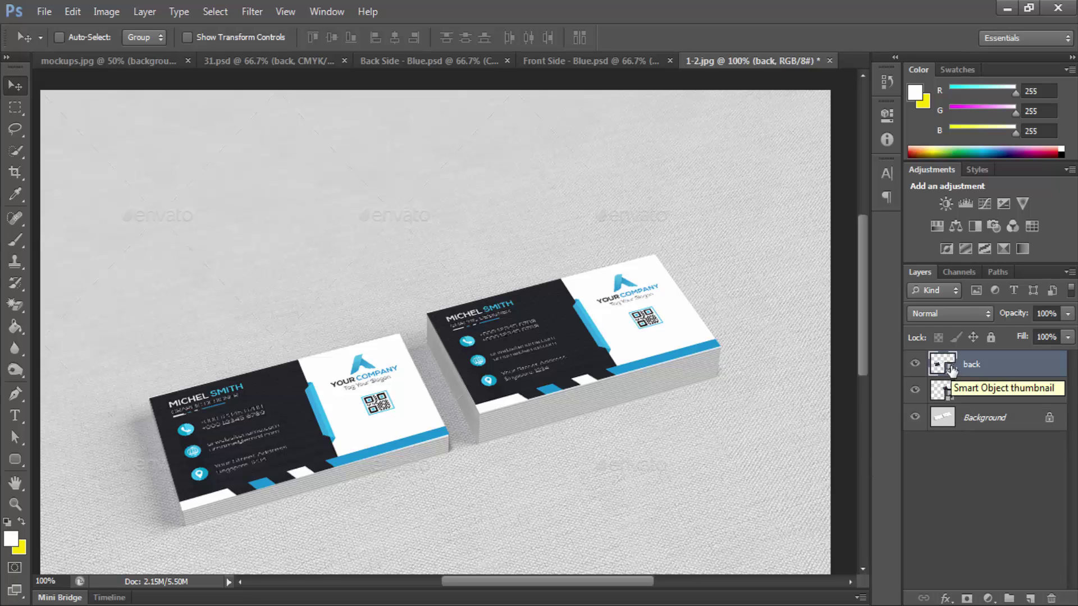
Step: In 31.psd, replace the rounded selection with a rectangular one around the card area inside the bleed and copy the merged back design
{"action": "left_click", "coordinate": [216, 61]}
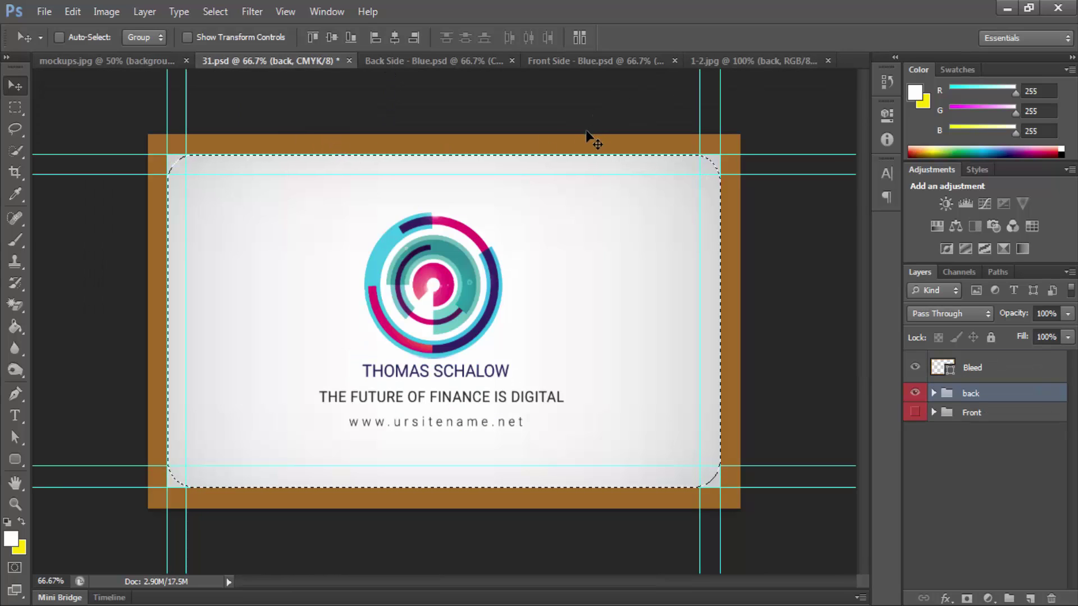
{"action": "key", "text": "ctrl+d"}
{"action": "left_click", "coordinate": [15, 107]}
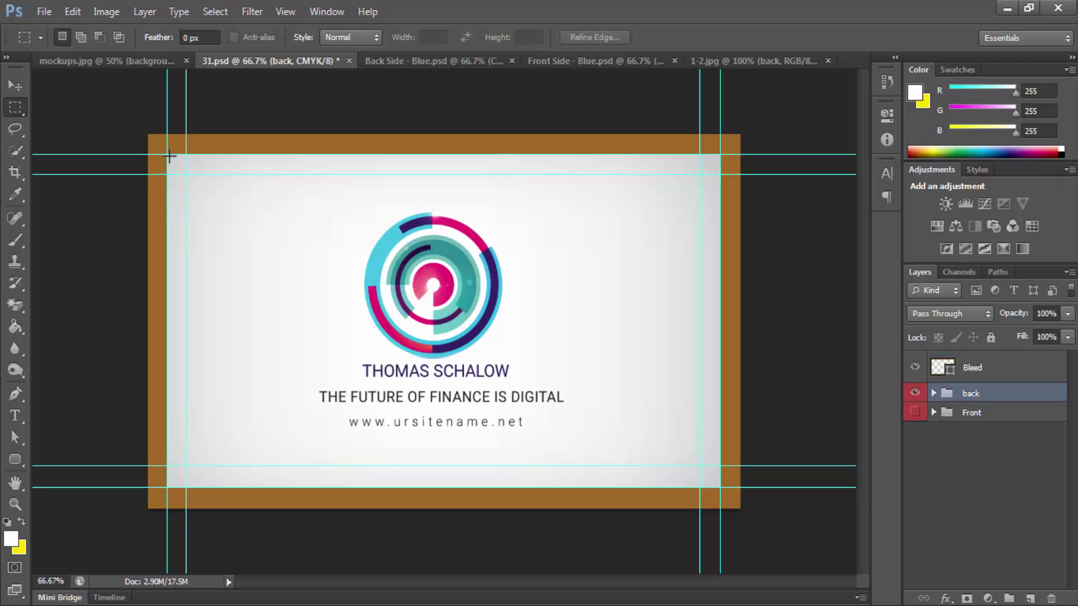
{"action": "left_click_drag", "start_coordinate": [169, 156], "coordinate": [714, 486]}
{"action": "key", "text": "ctrl+j"}
{"action": "key", "text": "ctrl+z"}
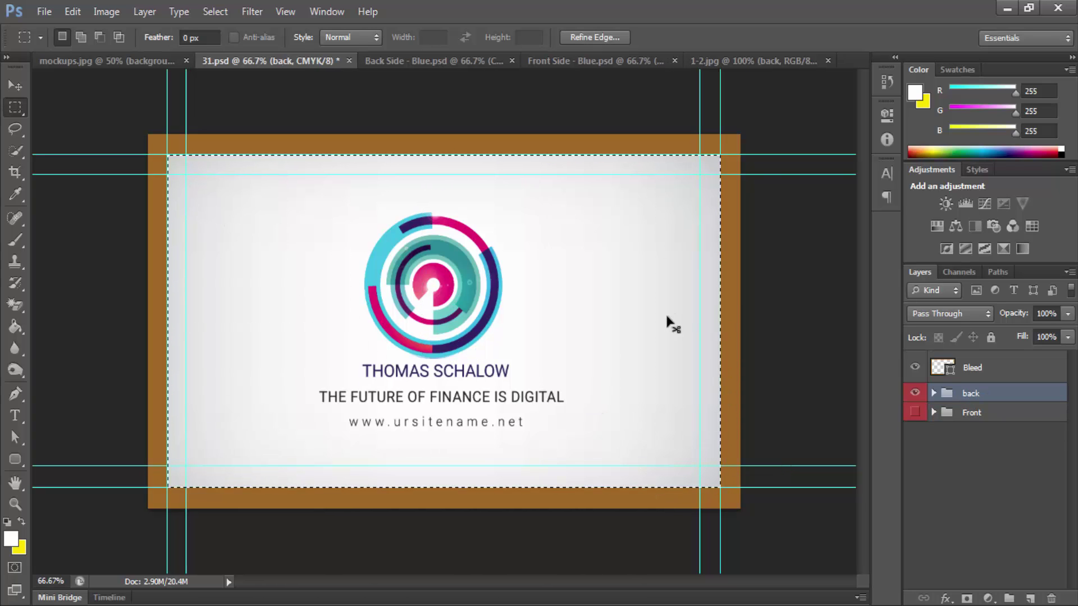
Step: Open the contents of the back smart object in 1-2.jpg, paste the copied back design, then save and close back.psb
{"action": "left_click", "coordinate": [763, 65]}
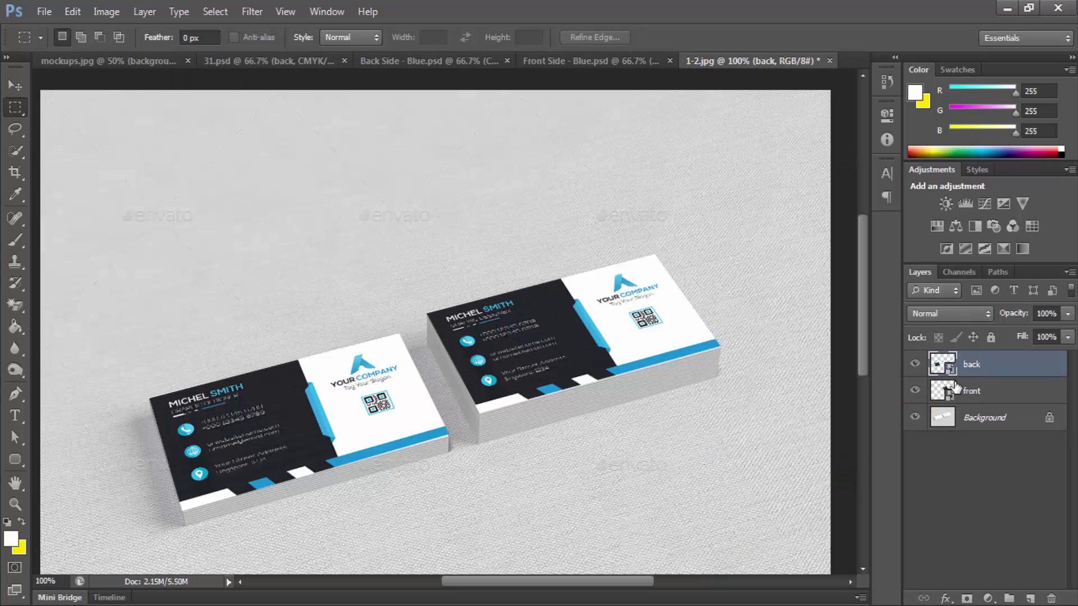
{"action": "double_click", "coordinate": [955, 371]}
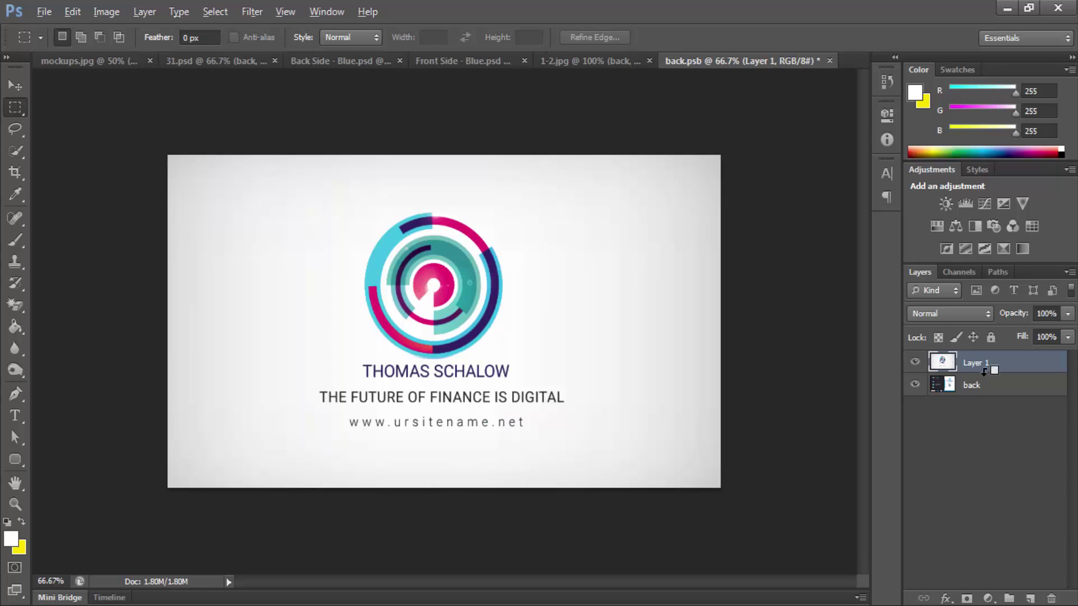
{"action": "key", "text": "ctrl+s"}
{"action": "key", "text": "ctrl+w"}
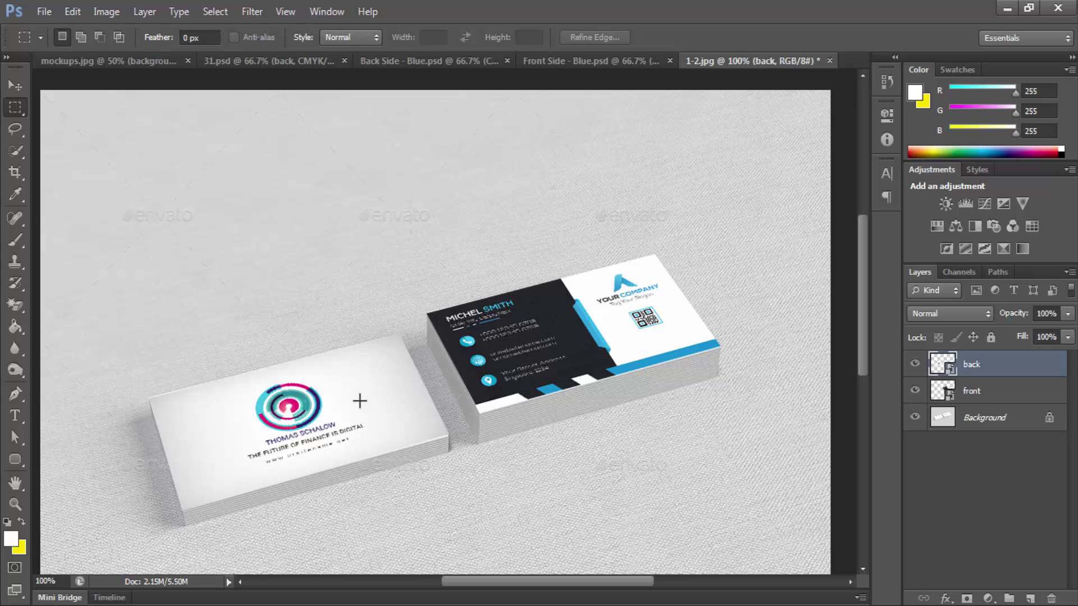
Step: Clone fabric texture over the upper-right envato watermark on the Background layer using the Clone Stamp with a 72 px brush
{"action": "key", "text": "ctrl+minus"}
{"action": "key", "text": "ctrl+plus"}
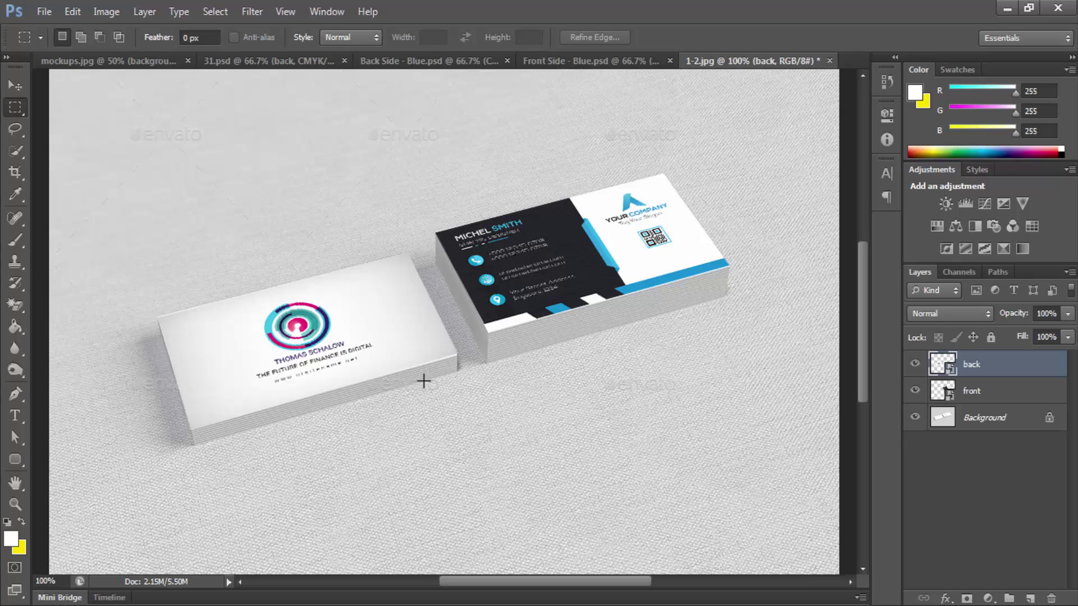
{"action": "key", "text": "s"}
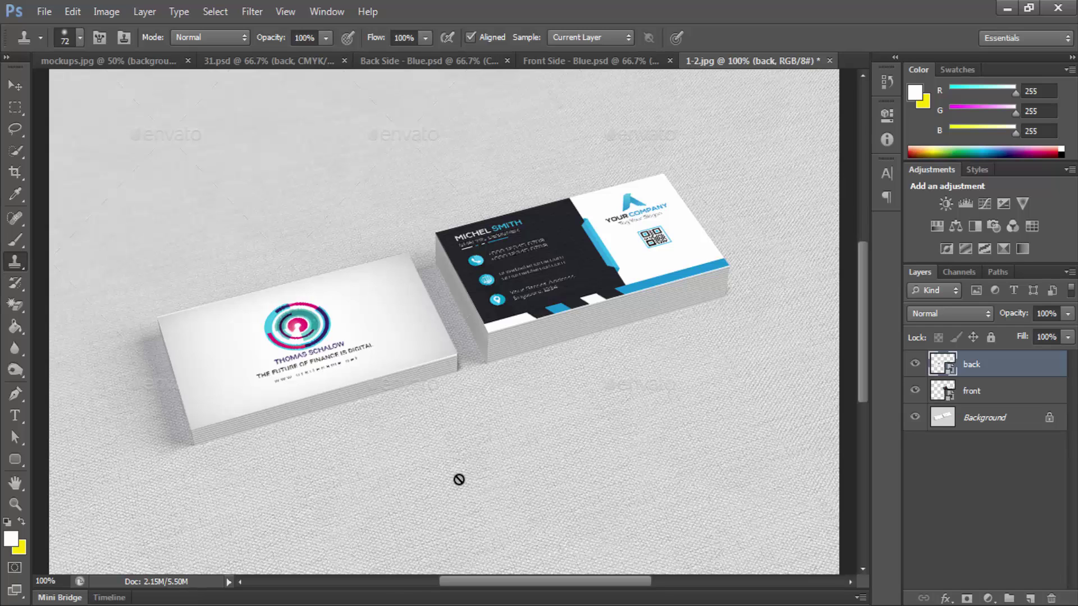
{"action": "left_click_drag", "start_coordinate": [504, 464], "coordinate": [479, 315]}
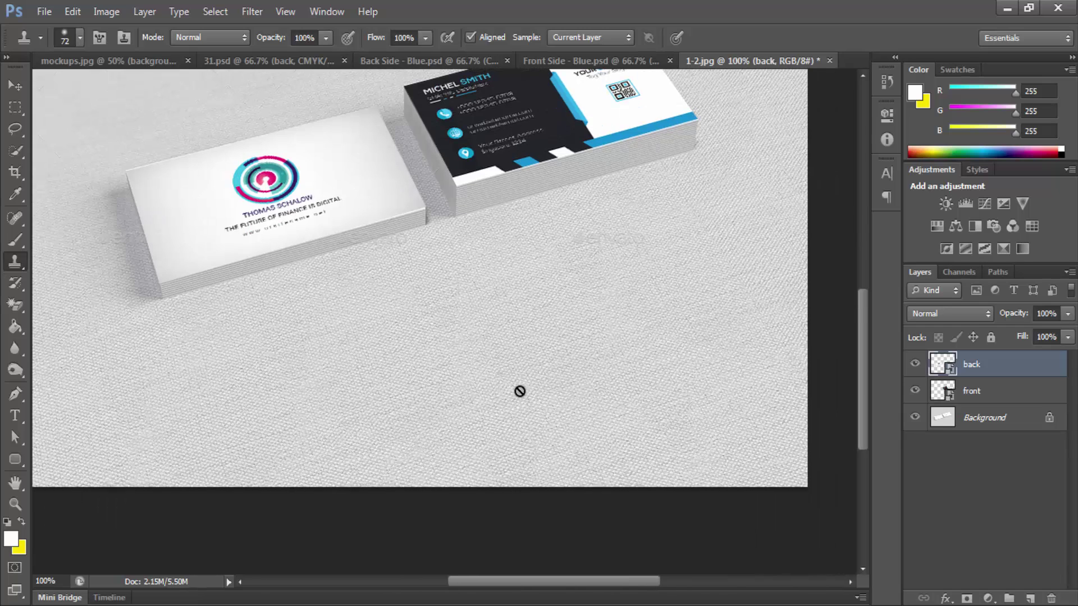
{"action": "left_click_drag", "start_coordinate": [397, 328], "coordinate": [457, 359]}
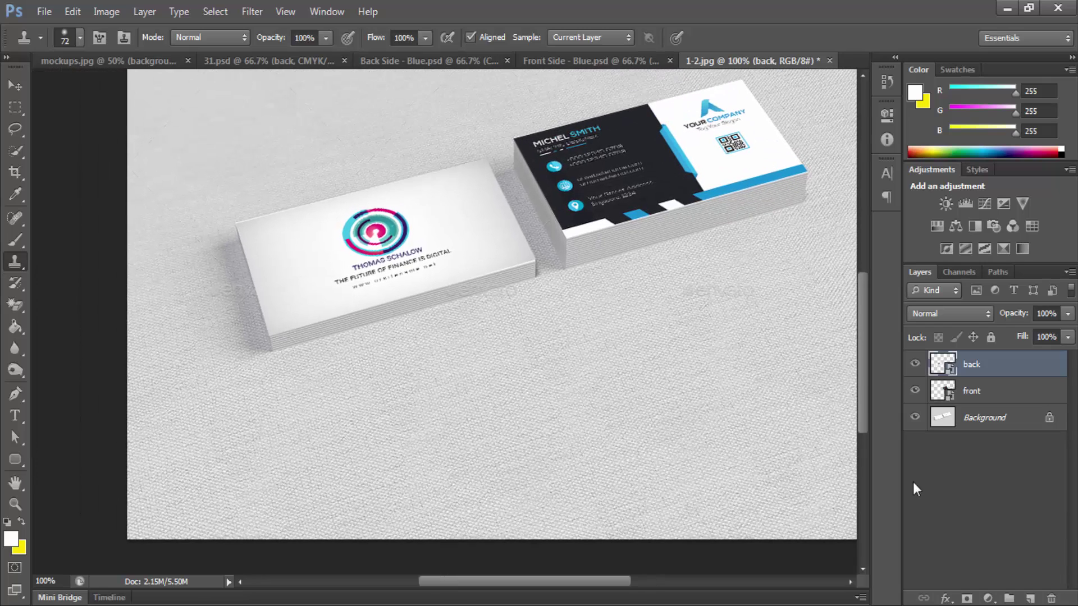
{"action": "left_click", "coordinate": [958, 429]}
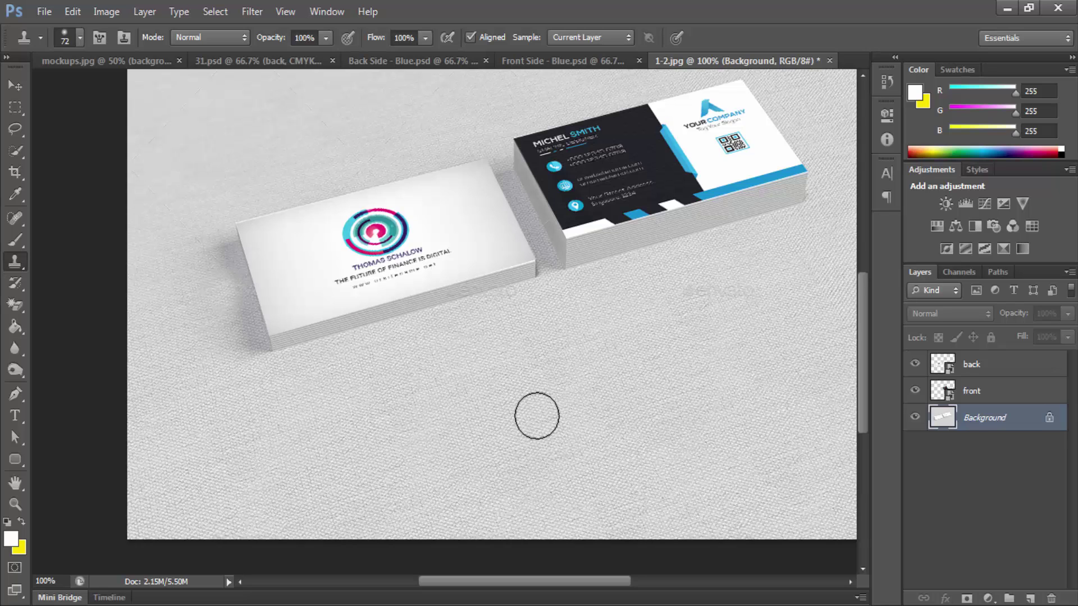
{"action": "left_click_drag", "start_coordinate": [571, 407], "coordinate": [395, 540]}
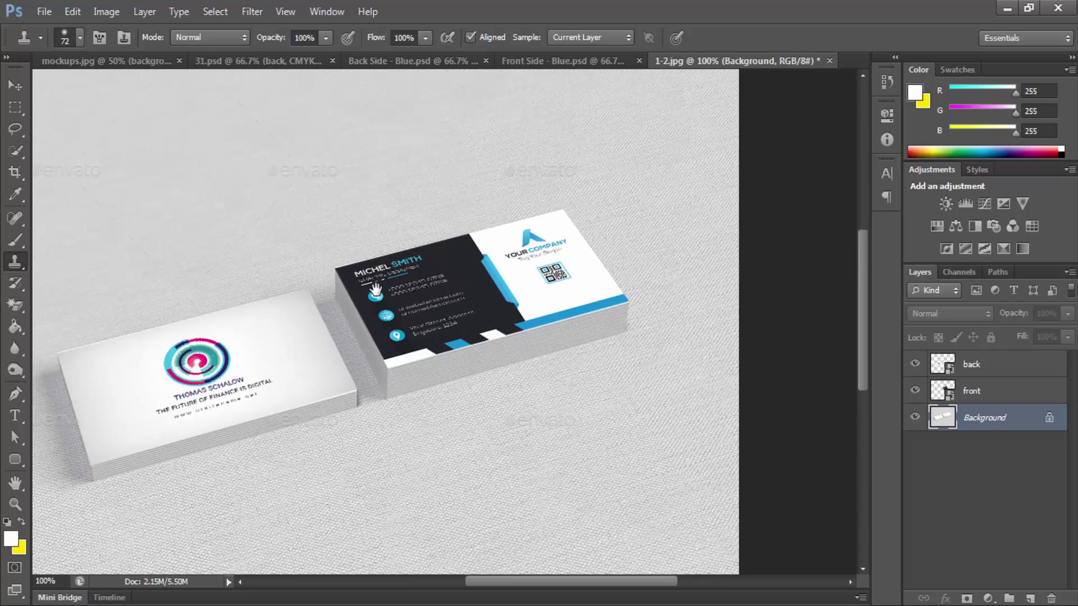
{"action": "mouse_move", "coordinate": [374, 292]}
{"action": "left_mouse_down"}
{"action": "mouse_move", "coordinate": [541, 558]}
{"action": "mouse_move", "coordinate": [450, 441]}
{"action": "left_mouse_up"}
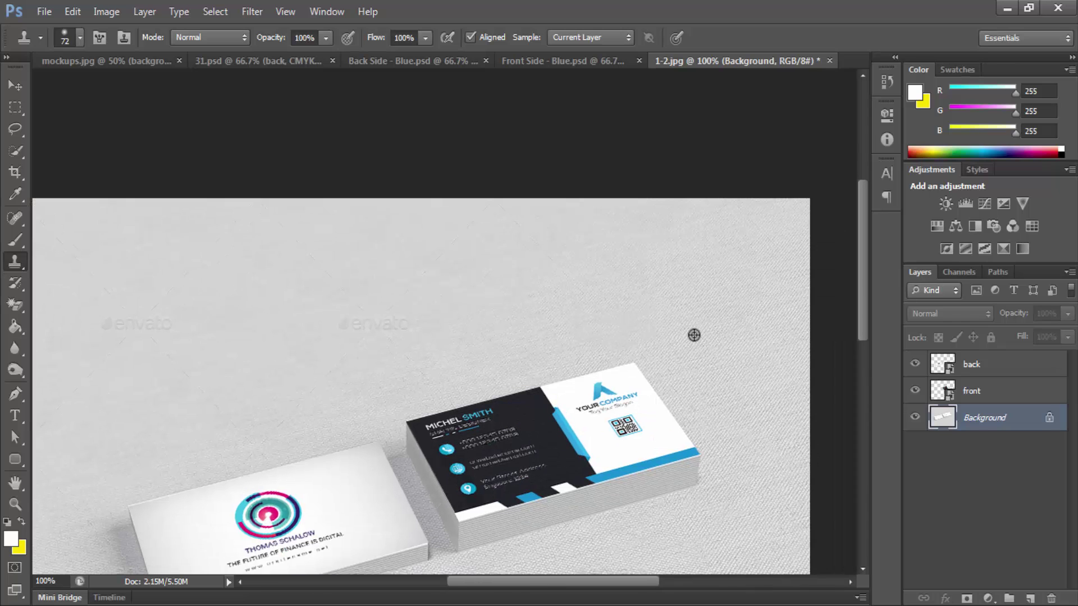
{"action": "left_click_drag", "start_coordinate": [329, 303], "coordinate": [392, 242]}
{"action": "left_click_drag", "start_coordinate": [469, 392], "coordinate": [298, 406]}
{"action": "left_click_drag", "start_coordinate": [628, 432], "coordinate": [638, 322]}
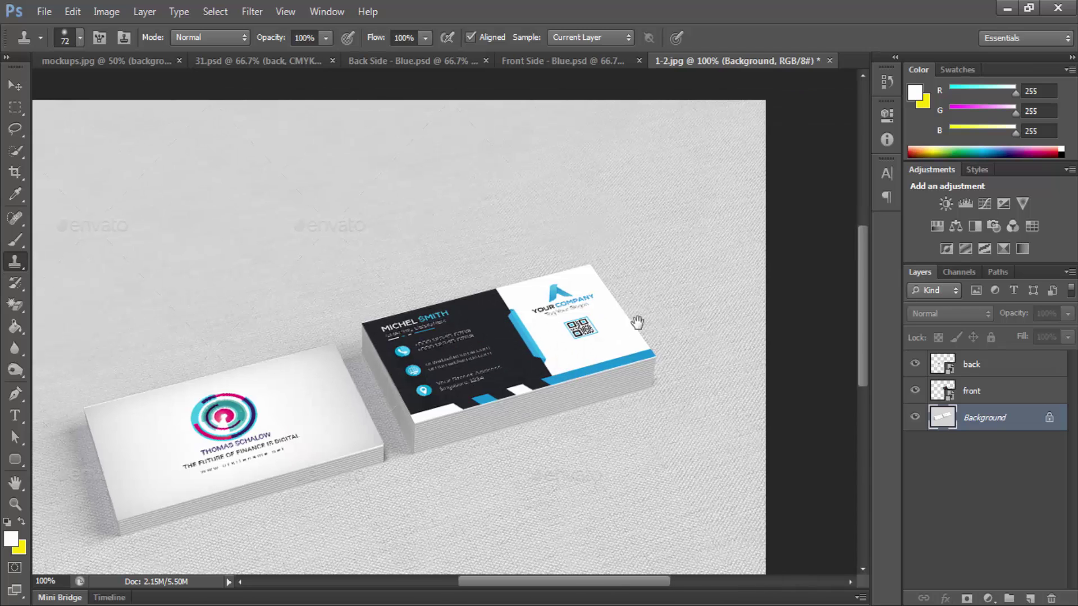
Step: Switch to Chrome and look through the preview images on the GraphicRiver business card mockup page
{"action": "left_click", "coordinate": [1006, 9]}
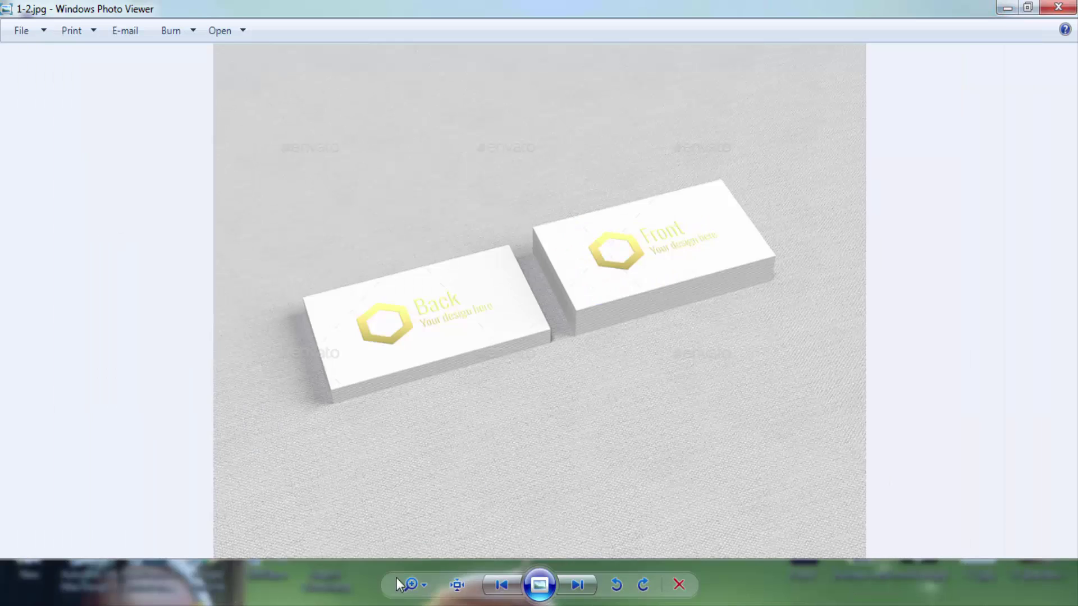
{"action": "left_click", "coordinate": [315, 604]}
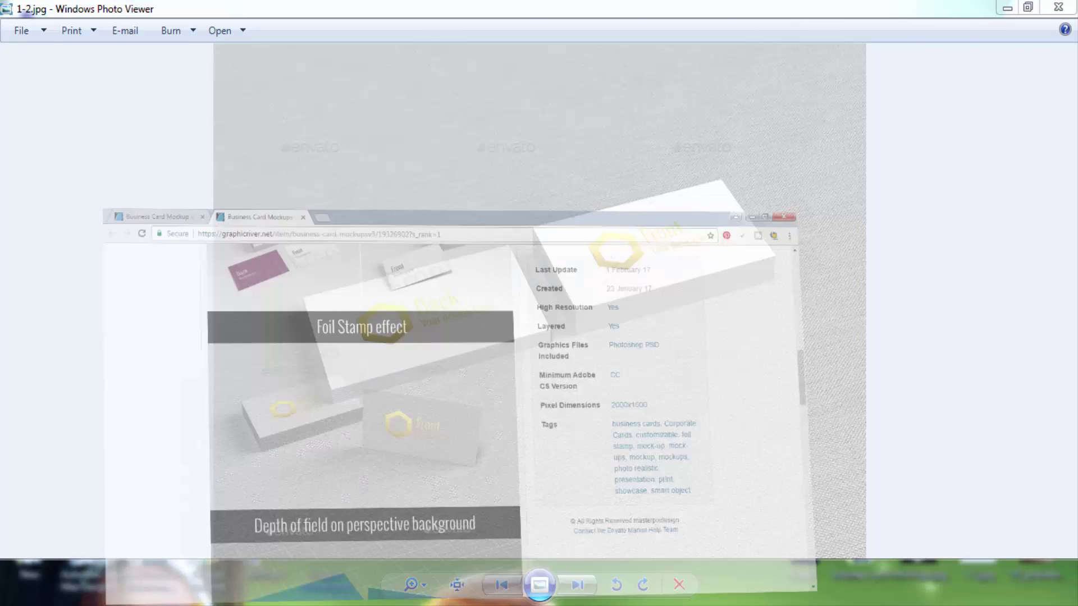
{"action": "left_click", "coordinate": [100, 1]}
{"action": "scroll", "coordinate": [500, 282], "scroll_direction": "down", "scroll_amount": 7}
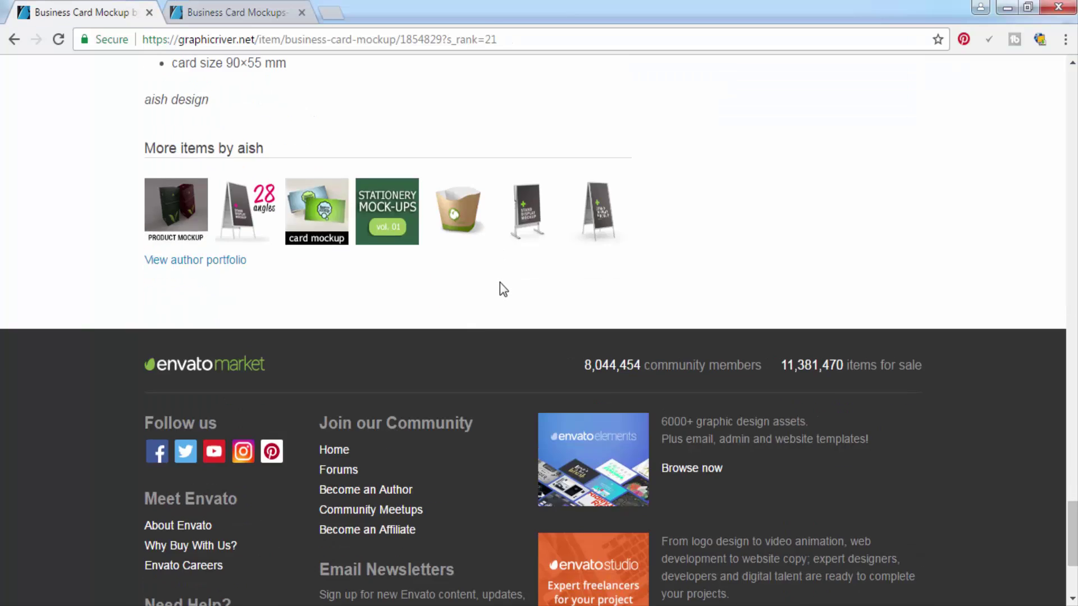
{"action": "scroll", "coordinate": [500, 282], "scroll_direction": "up", "scroll_amount": 16}
{"action": "scroll", "coordinate": [499, 282], "scroll_direction": "up", "scroll_amount": 10}
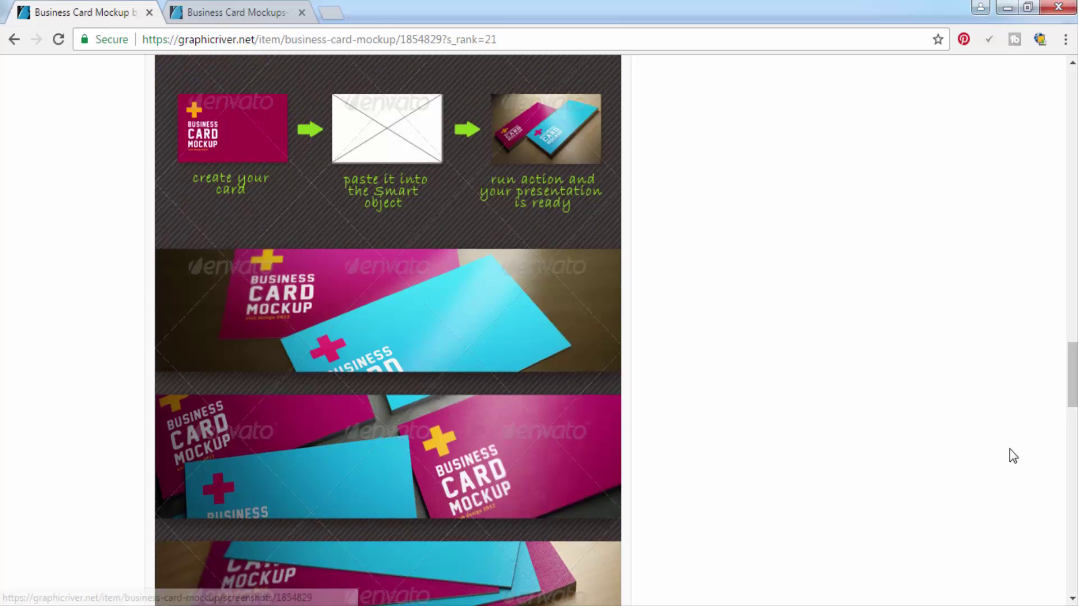
Step: Examine the Style 1 to Style 4 business card previews on the GraphicRiver item page
{"action": "scroll", "coordinate": [1004, 416], "scroll_direction": "up", "scroll_amount": 15}
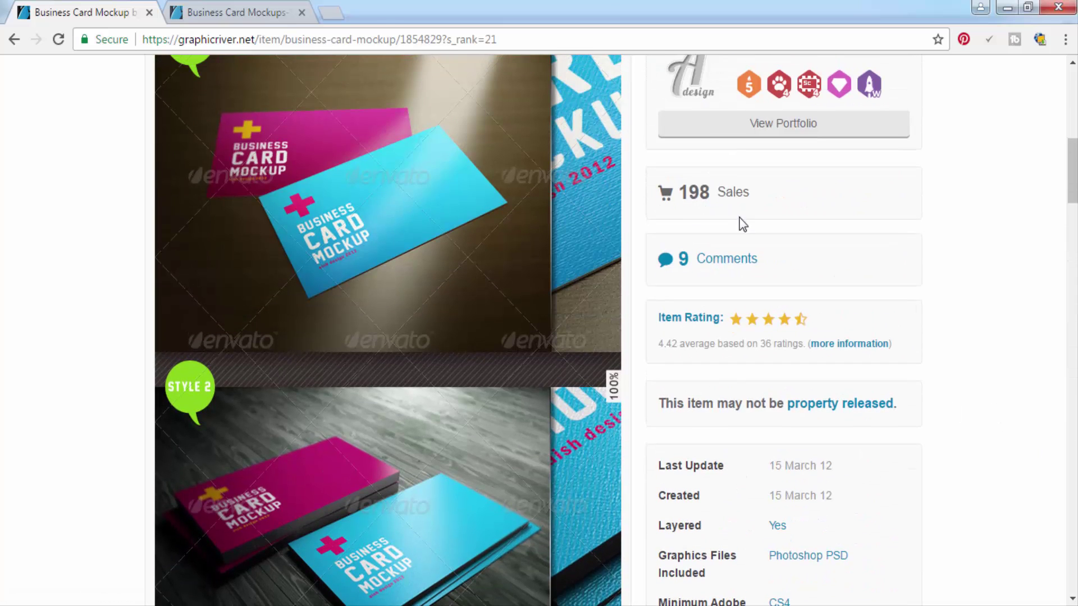
{"action": "scroll", "coordinate": [934, 310], "scroll_direction": "up", "scroll_amount": 7}
{"action": "scroll", "coordinate": [940, 304], "scroll_direction": "up", "scroll_amount": 2}
{"action": "scroll", "coordinate": [940, 305], "scroll_direction": "down", "scroll_amount": 13}
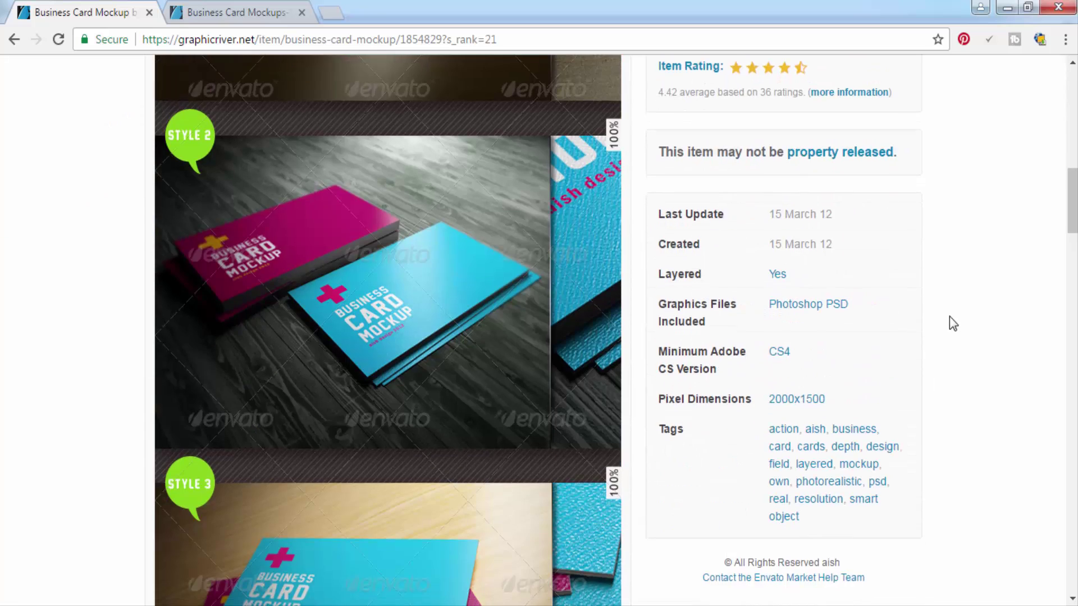
{"action": "scroll", "coordinate": [949, 316], "scroll_direction": "down", "scroll_amount": 2}
{"action": "scroll", "coordinate": [764, 359], "scroll_direction": "down", "scroll_amount": 10}
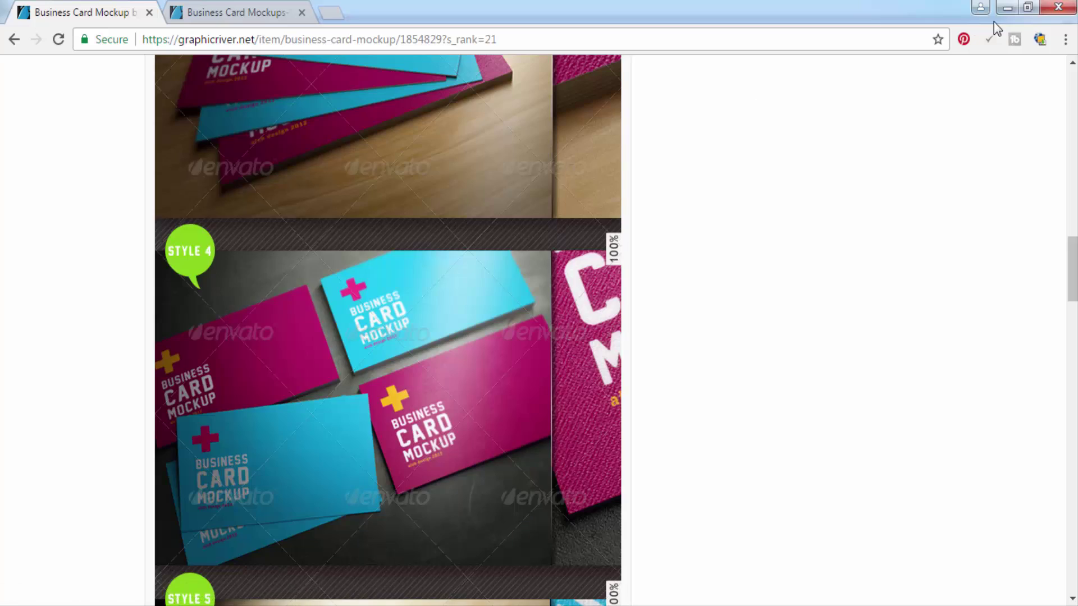
Step: Minimise Chrome, view 03_preview3.jpg from the desktop in Windows Photo Viewer, and close the viewer
{"action": "left_click", "coordinate": [1006, 8]}
{"action": "left_click", "coordinate": [1071, 2]}
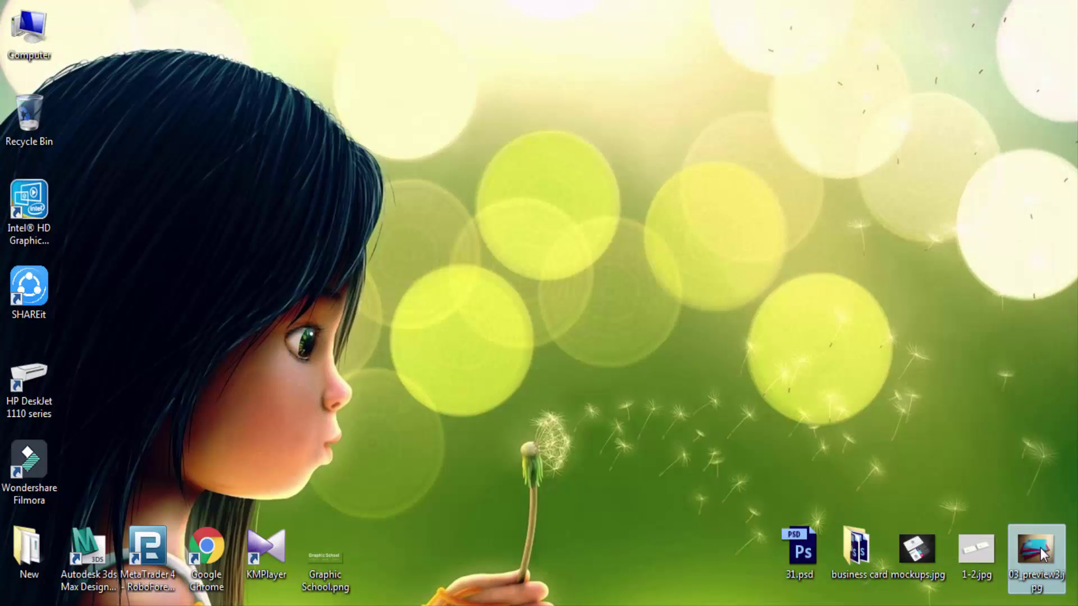
{"action": "double_click", "coordinate": [1039, 548]}
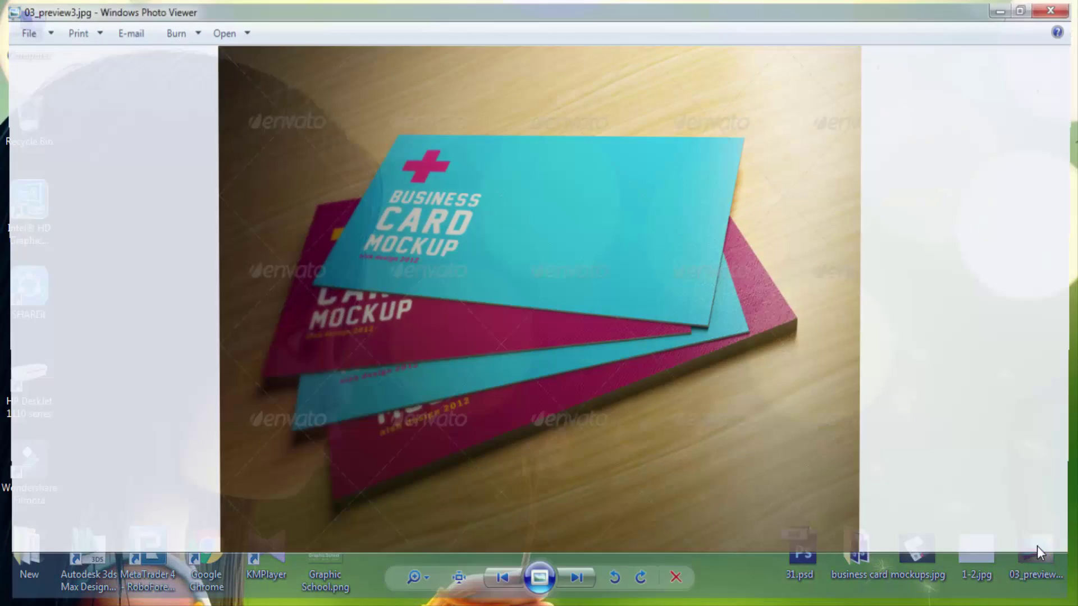
{"action": "left_click", "coordinate": [1058, 6]}
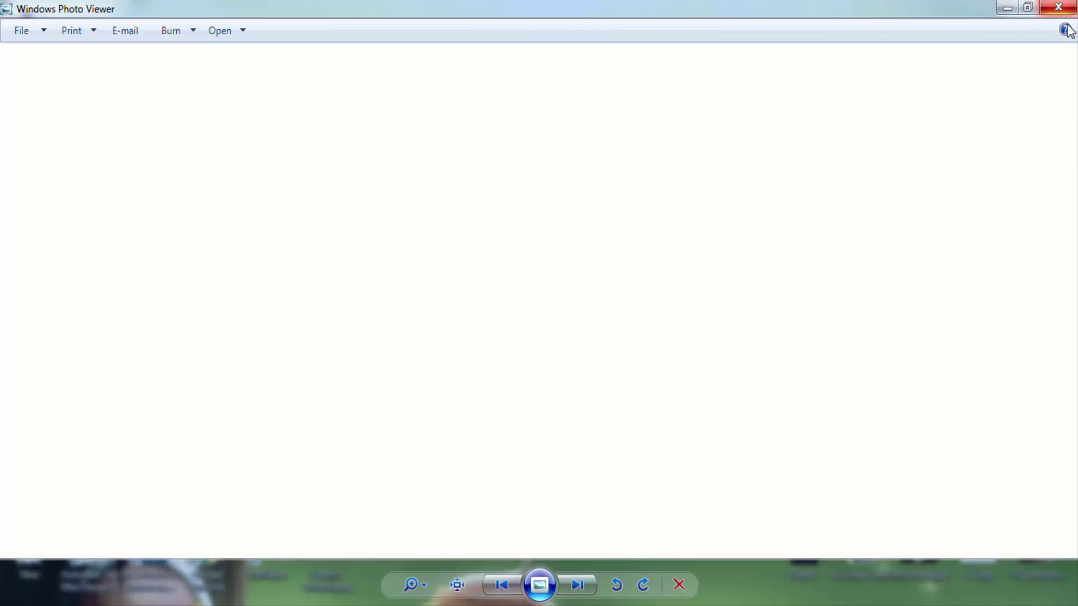
Step: Open 03_preview3.jpg from the desktop in Photoshop and convert its Background into a regular layer
{"action": "left_click_drag", "start_coordinate": [1047, 545], "coordinate": [793, 0]}
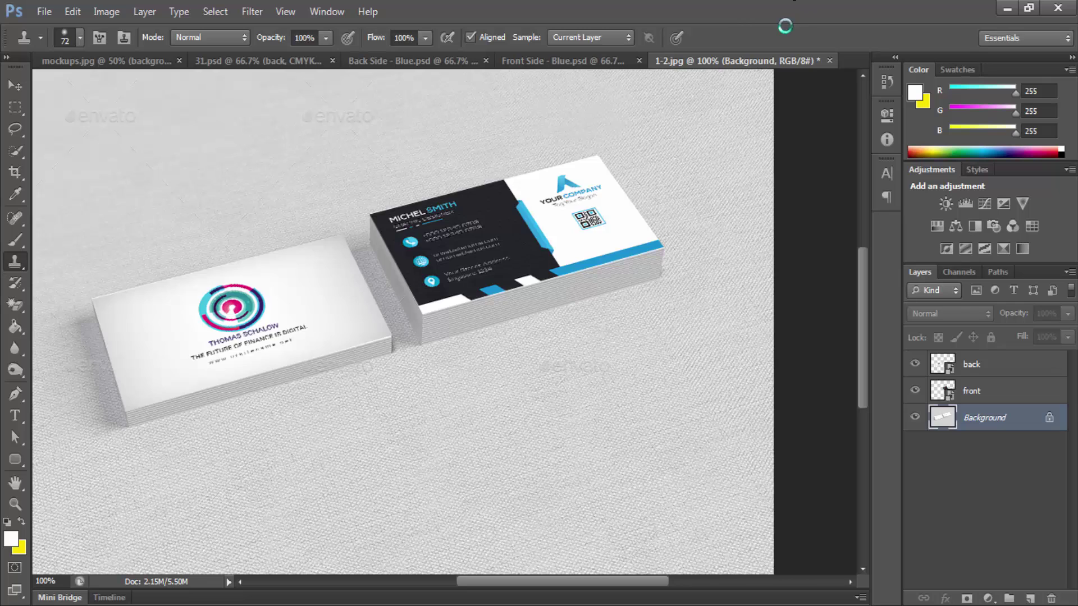
{"action": "key", "text": "ctrl+1"}
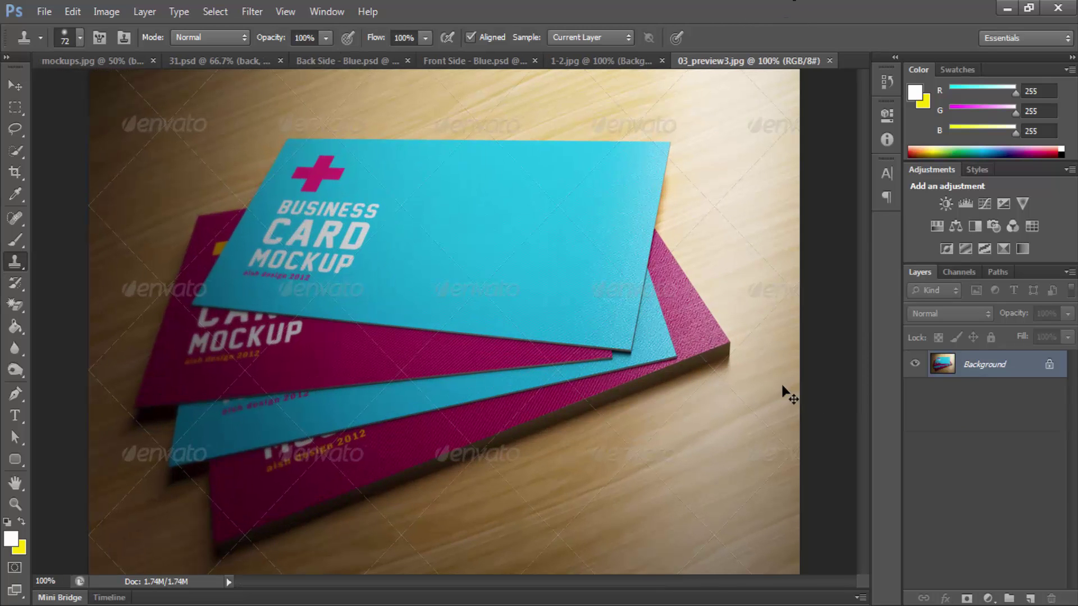
{"action": "double_click", "coordinate": [982, 371]}
{"action": "key", "text": "Return"}
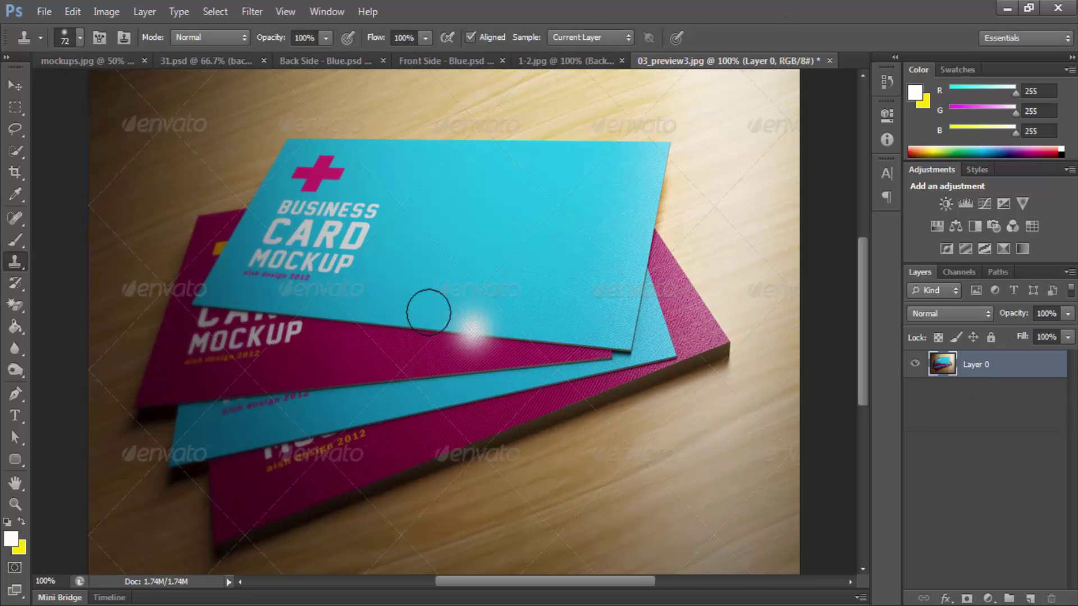
Step: Copy the merged card design from Front Side - Blue.psd into 03_preview3.jpg and convert the pasted layer to a smart object
{"action": "left_click", "coordinate": [432, 58]}
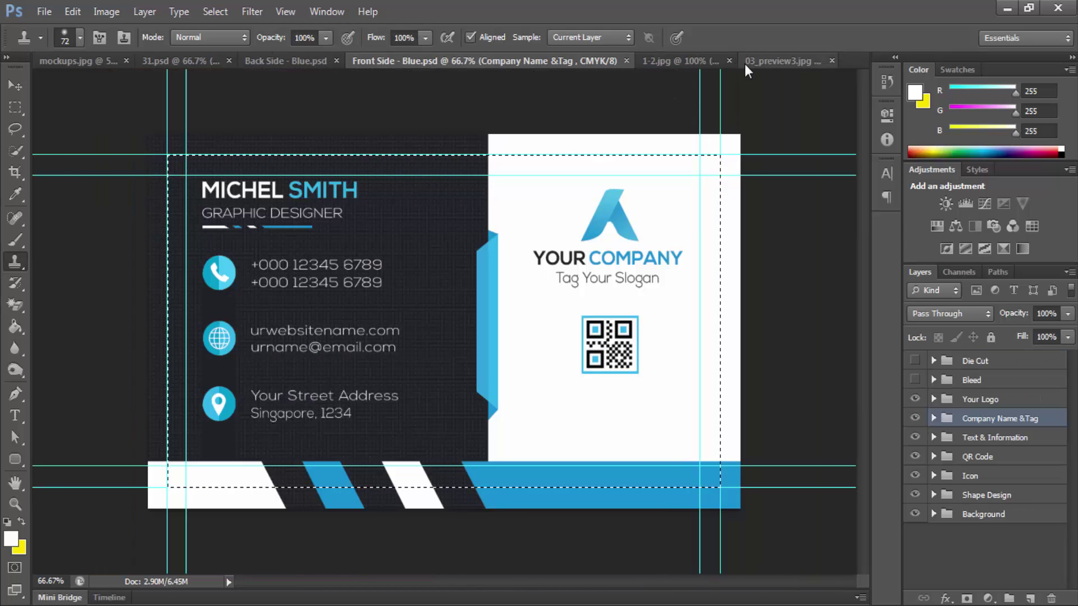
{"action": "left_click", "coordinate": [767, 60]}
{"action": "key", "text": "ctrl+v"}
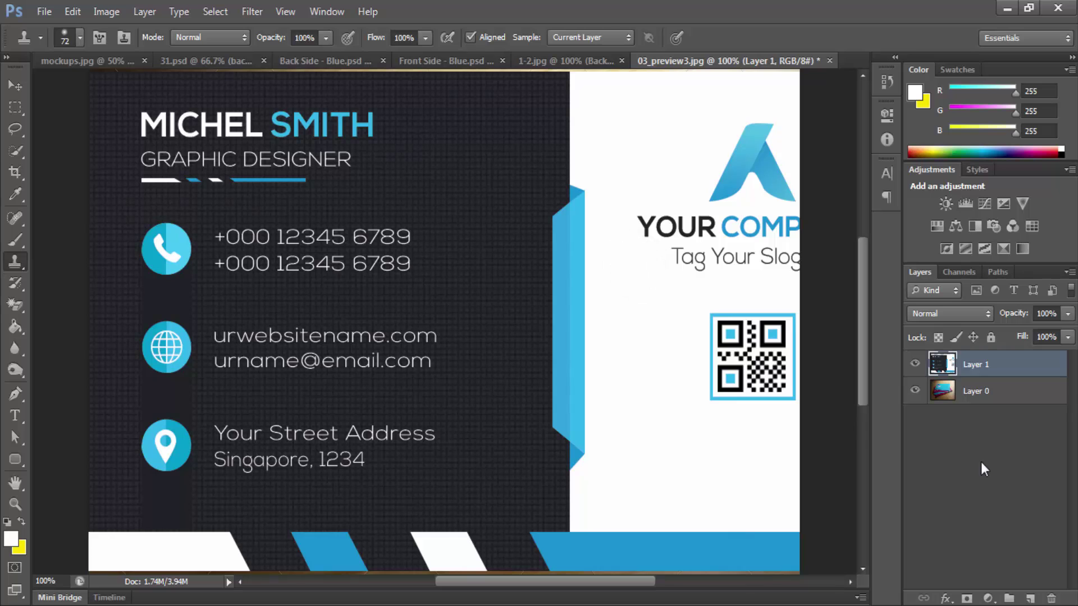
{"action": "right_click", "coordinate": [995, 371]}
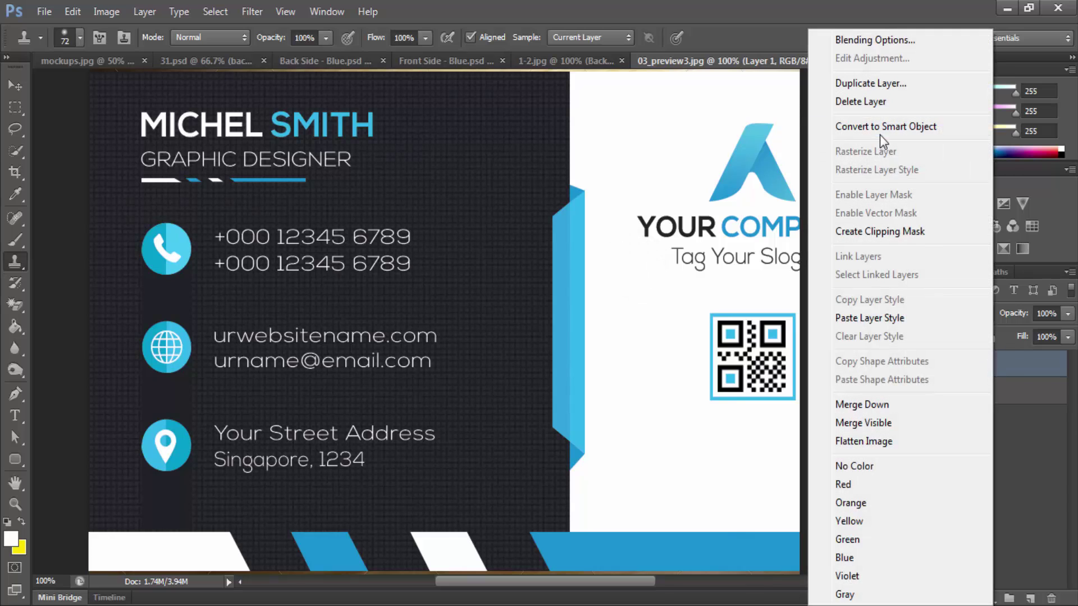
{"action": "left_click", "coordinate": [898, 126]}
{"action": "left_click", "coordinate": [568, 330]}
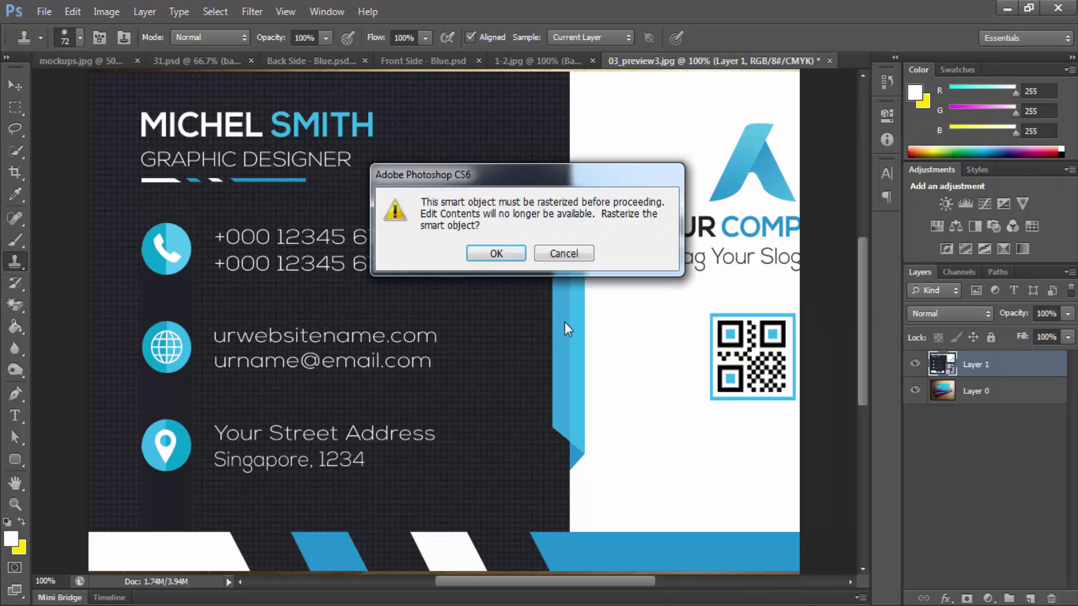
{"action": "left_click", "coordinate": [563, 253]}
{"action": "left_click", "coordinate": [518, 245]}
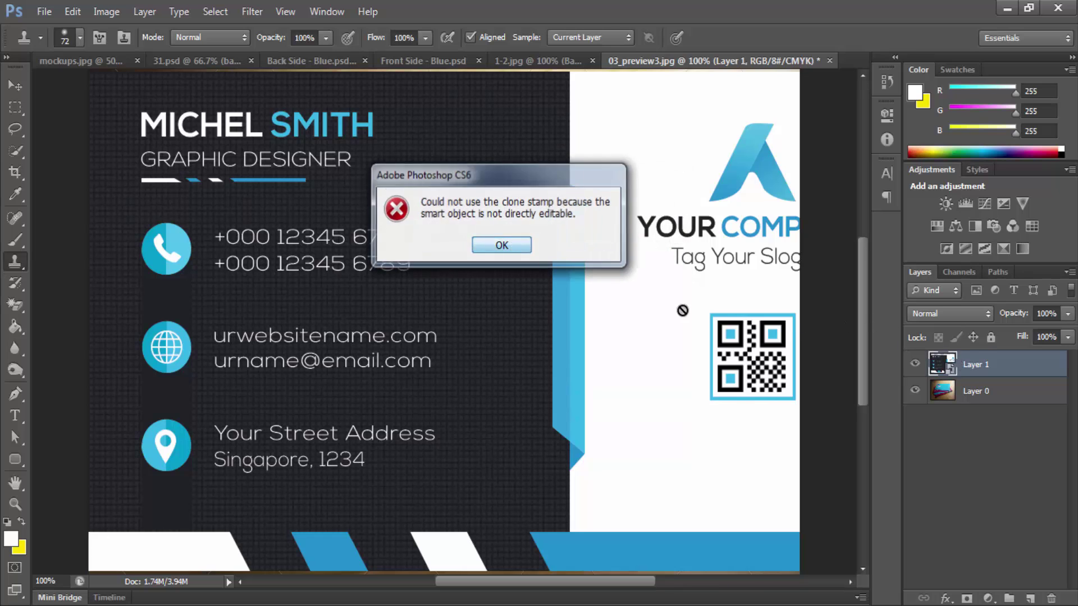
Step: Scale the pasted card smart object proportionally to about 48% and move it over the lower part of the card stack
{"action": "key", "text": "ctrl+t"}
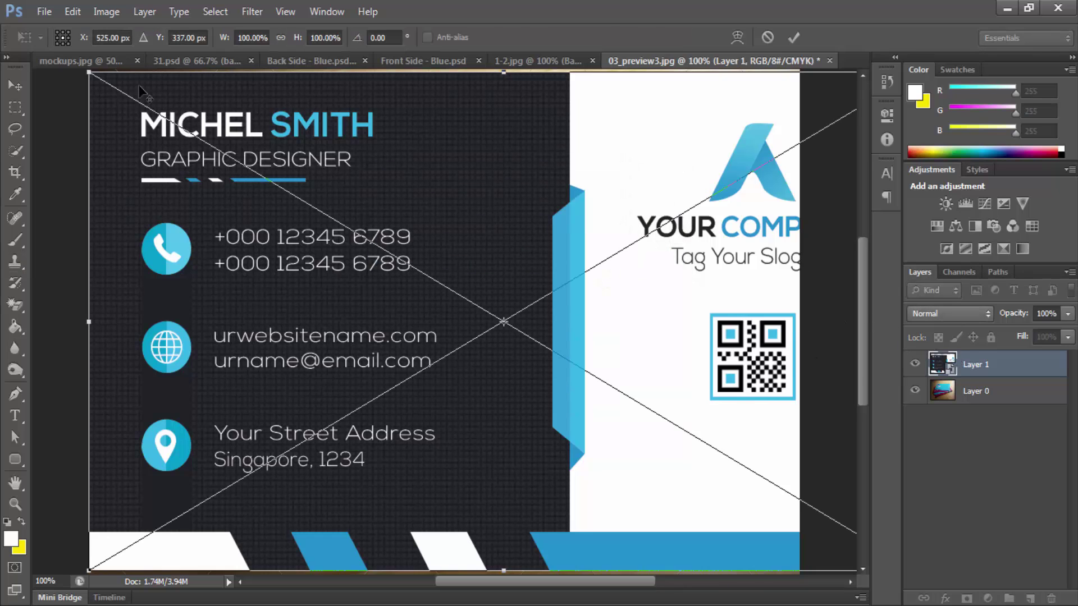
{"action": "left_click_drag", "start_coordinate": [89, 77], "coordinate": [304, 201]}
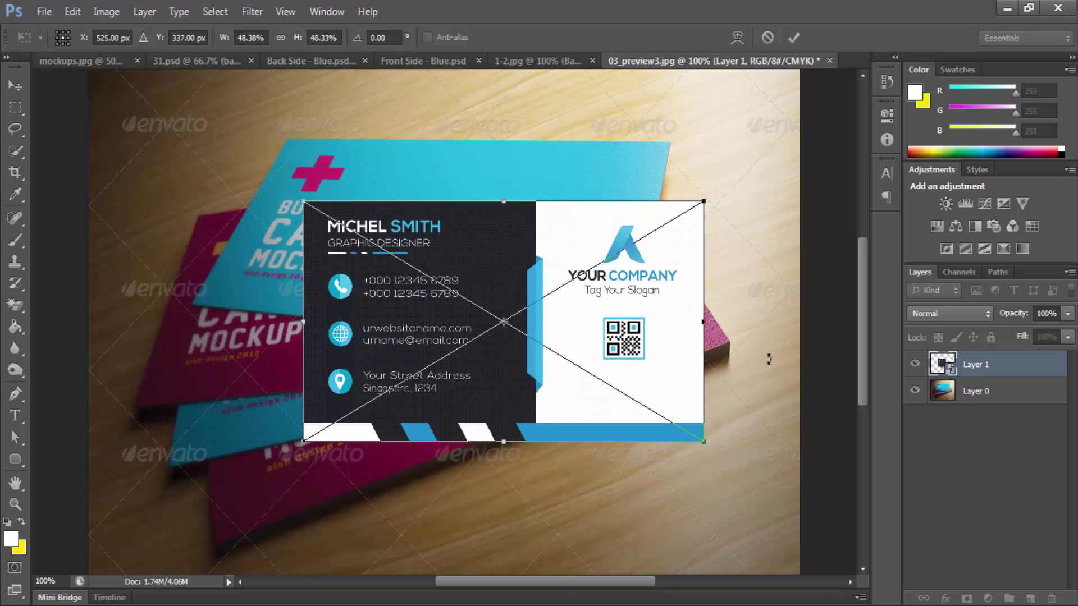
{"action": "key", "text": "Return"}
{"action": "key", "text": "v"}
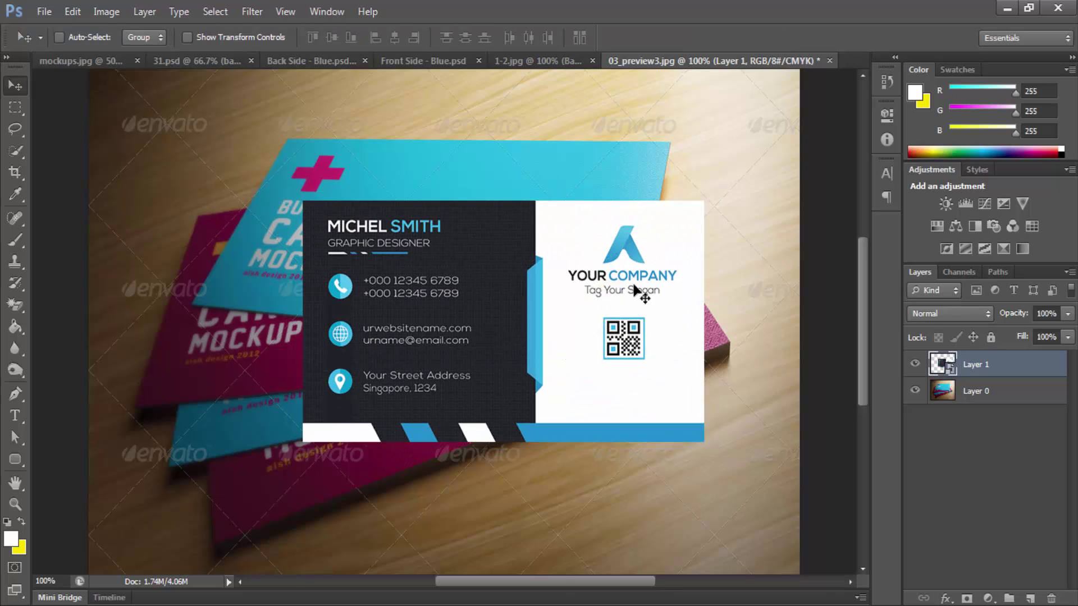
{"action": "left_click_drag", "start_coordinate": [578, 418], "coordinate": [529, 457]}
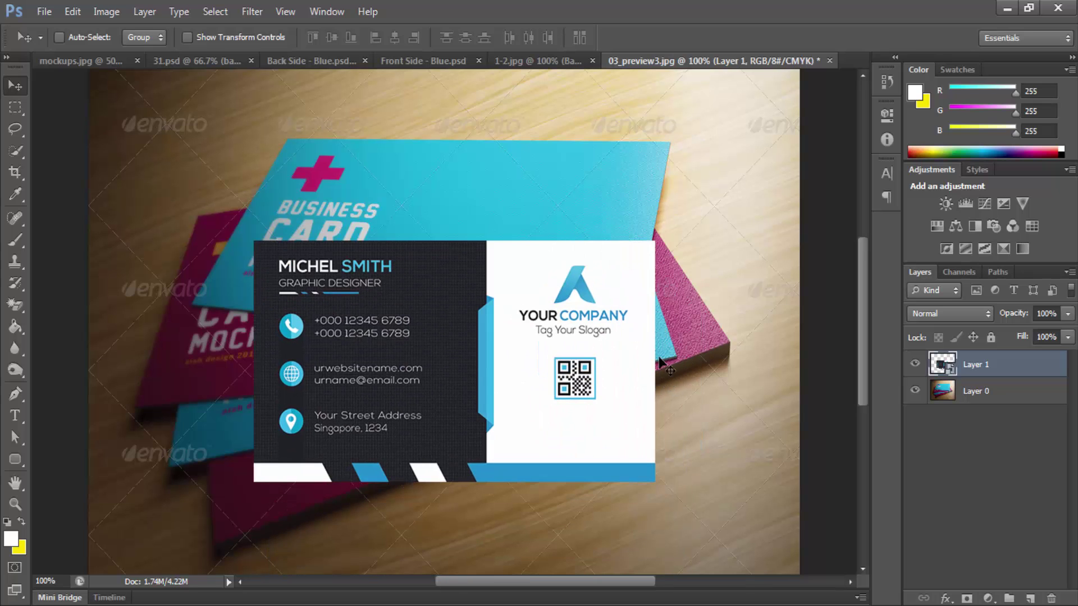
Step: Enlarge the card to about 53% and distort its corners to match the bottom magenta card's perspective
{"action": "key", "text": "ctrl+t"}
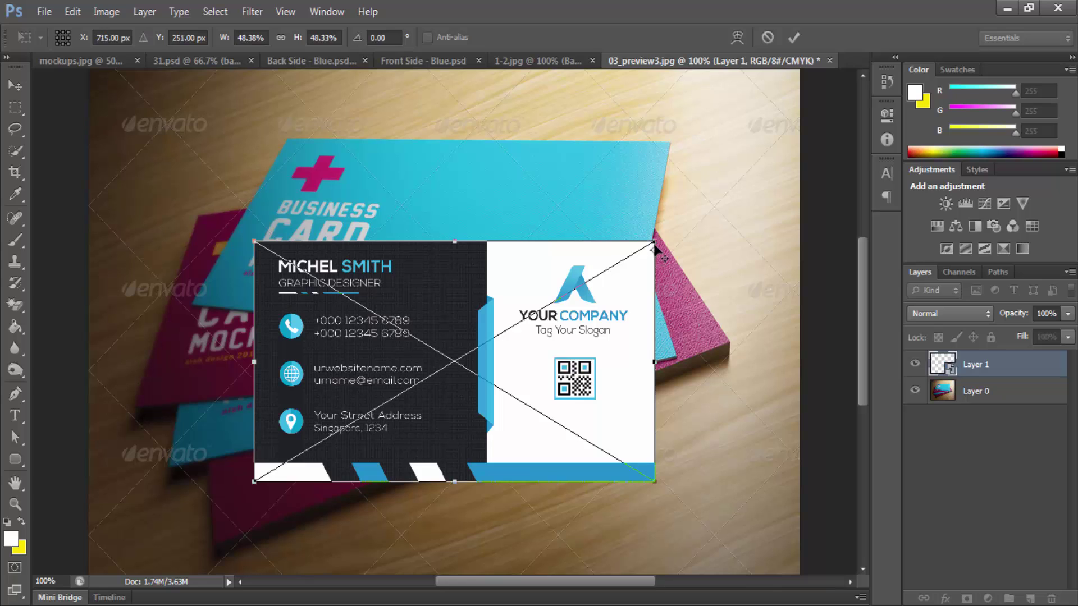
{"action": "left_click_drag", "start_coordinate": [654, 241], "coordinate": [677, 230]}
{"action": "right_click", "coordinate": [609, 342]}
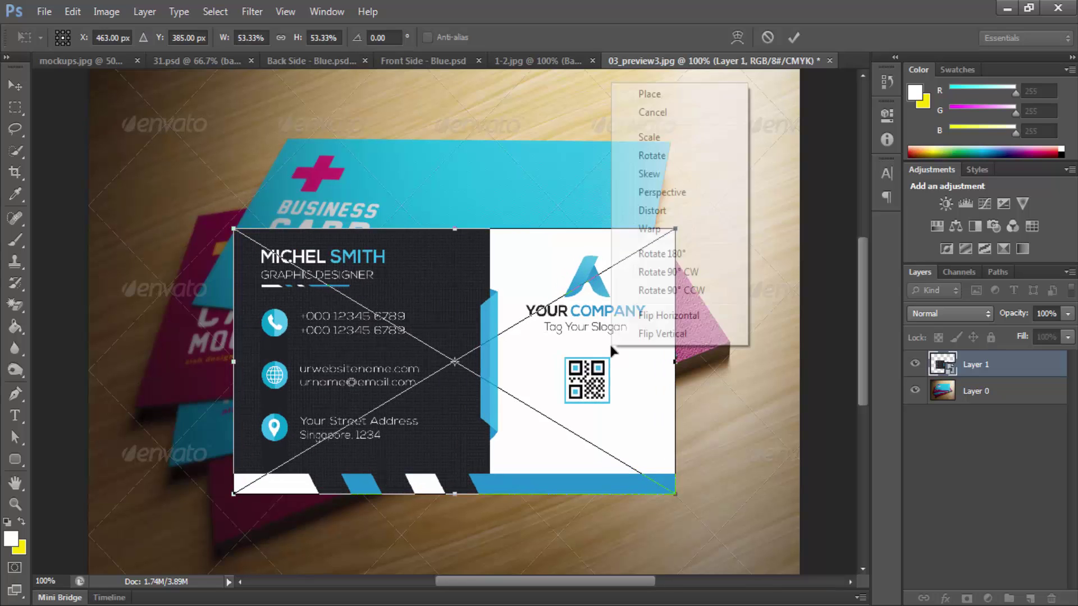
{"action": "left_click", "coordinate": [661, 214]}
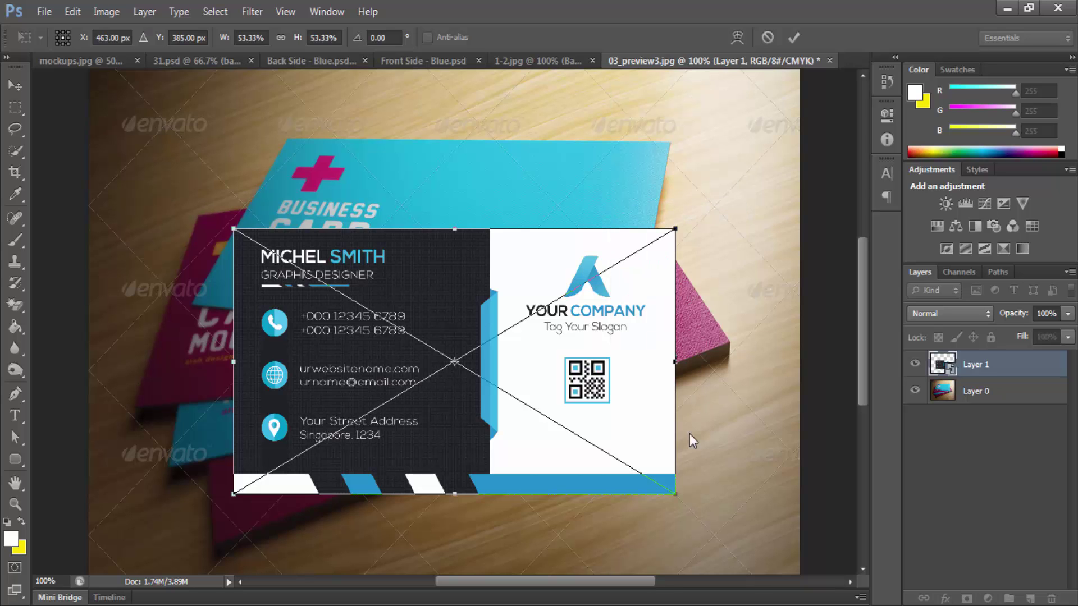
{"action": "left_click_drag", "start_coordinate": [677, 501], "coordinate": [730, 346]}
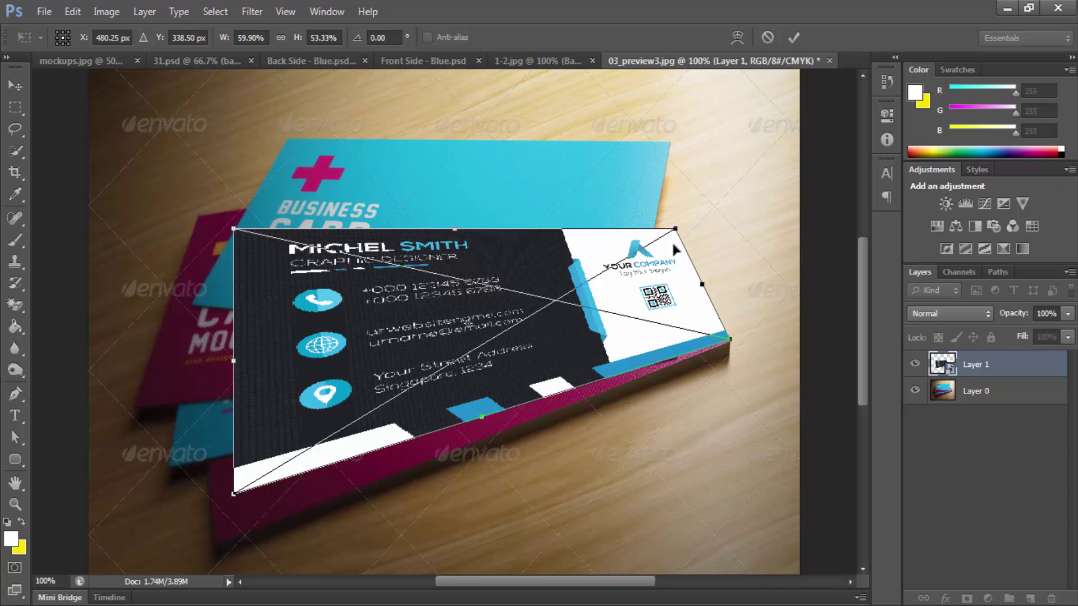
{"action": "left_click_drag", "start_coordinate": [676, 229], "coordinate": [623, 170]}
{"action": "left_click_drag", "start_coordinate": [235, 494], "coordinate": [216, 552]}
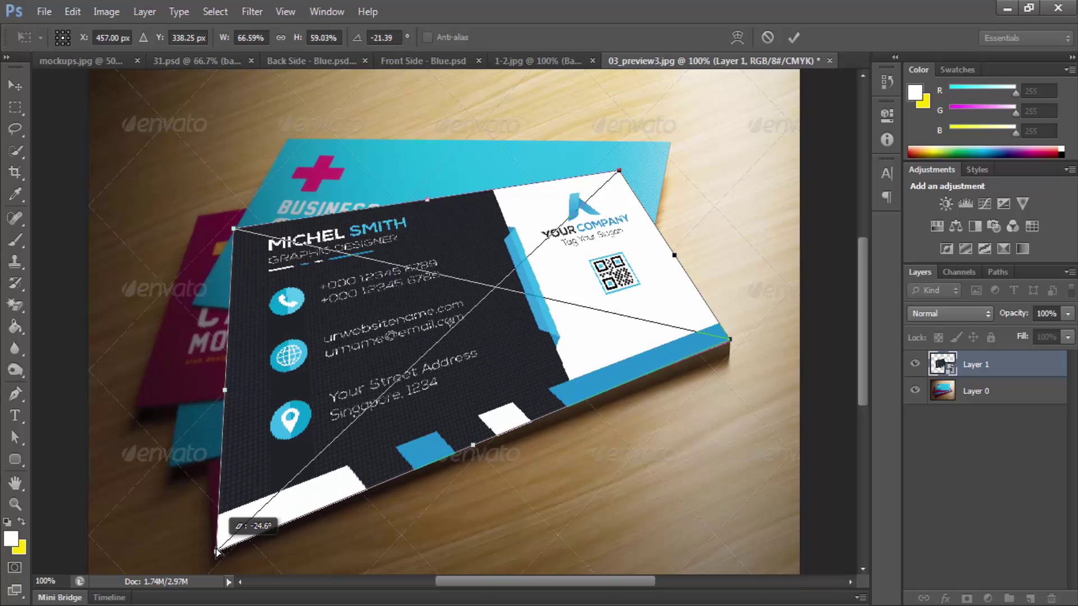
{"action": "left_click_drag", "start_coordinate": [236, 232], "coordinate": [200, 324]}
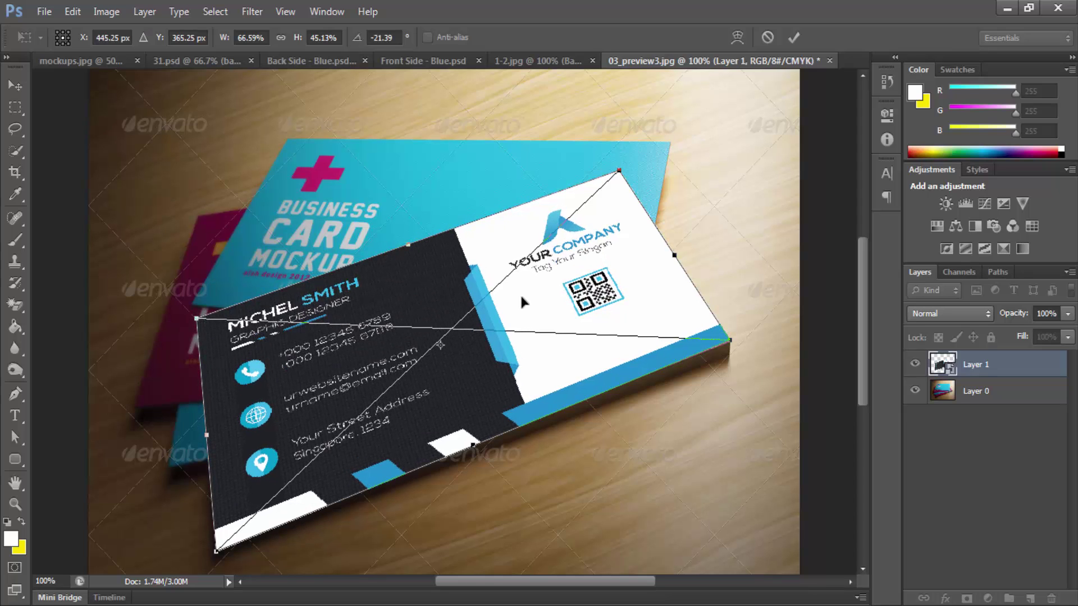
{"action": "key", "text": "Return"}
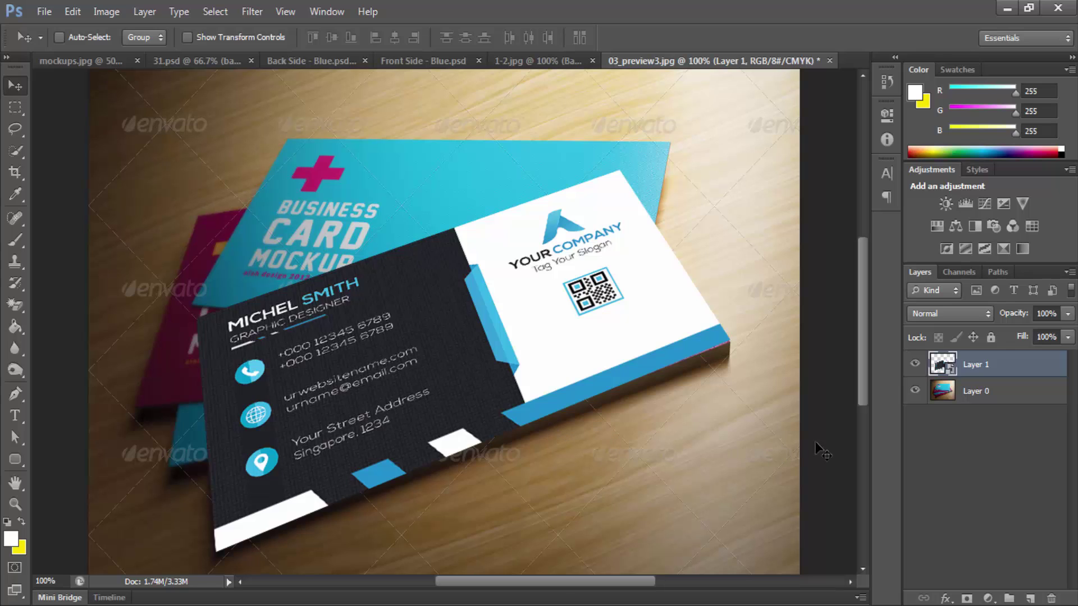
Step: Toggle the fitted card's visibility to compare it with the photo, and rename its layer to front
{"action": "left_click", "coordinate": [915, 365]}
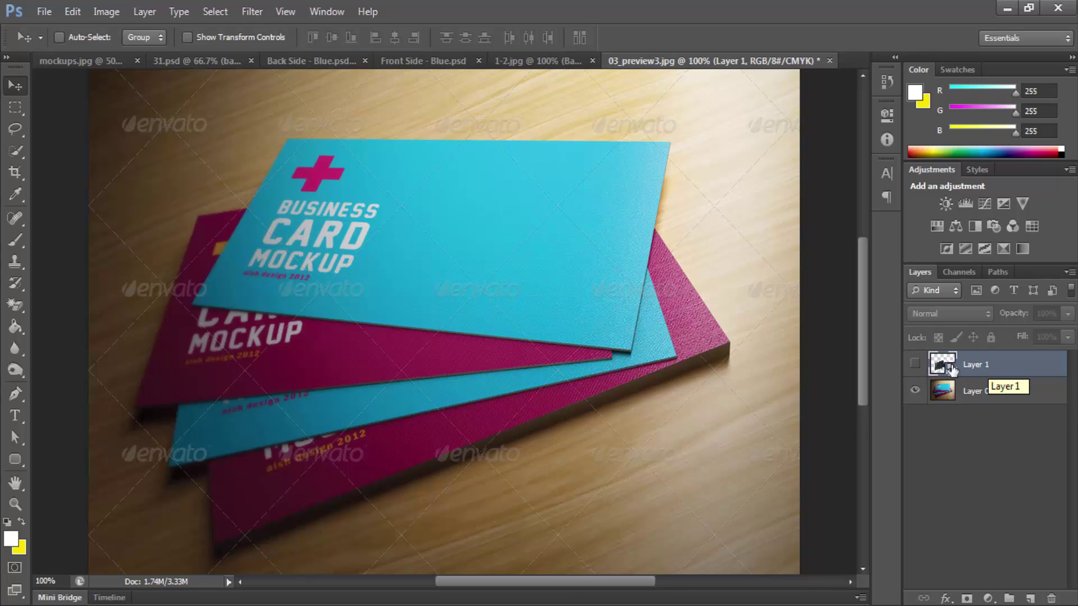
{"action": "left_click", "coordinate": [915, 365]}
{"action": "left_click", "coordinate": [915, 365]}
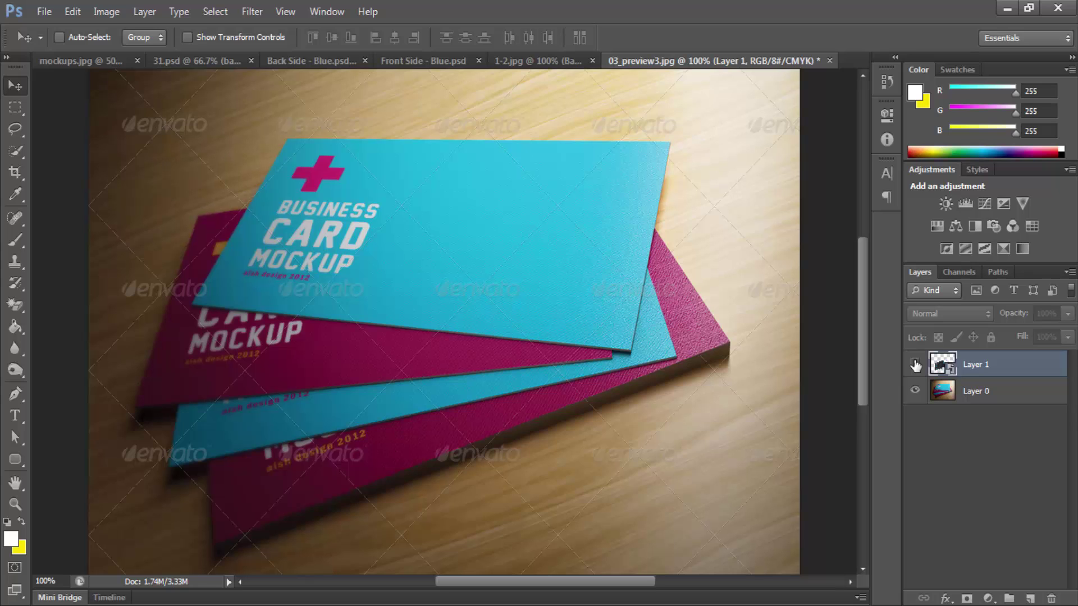
{"action": "left_click", "coordinate": [915, 365]}
{"action": "double_click", "coordinate": [980, 365]}
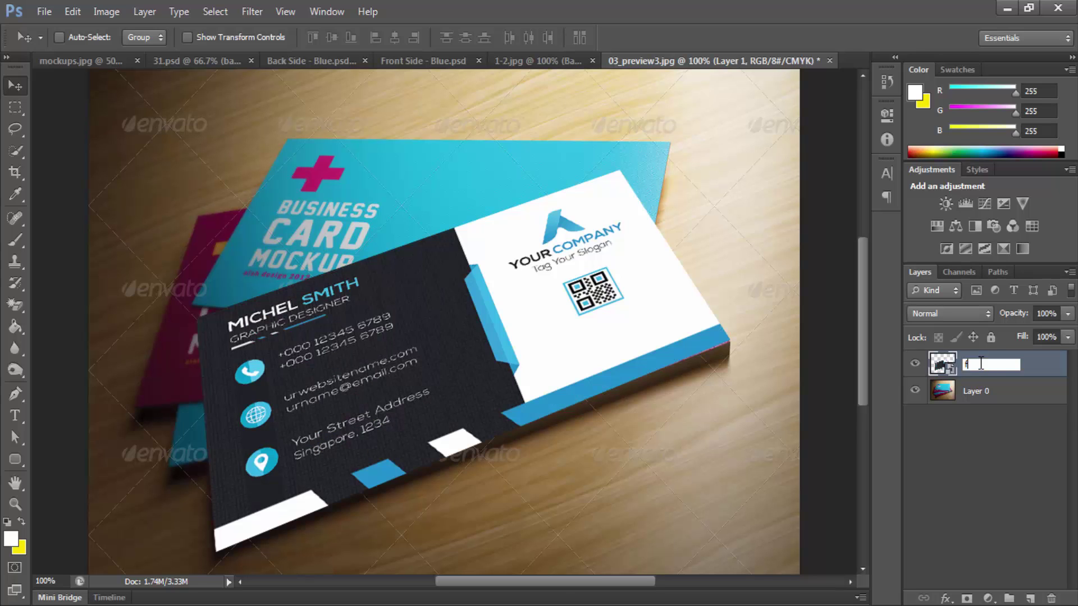
{"action": "type", "text": "front"}
{"action": "key", "text": "Return"}
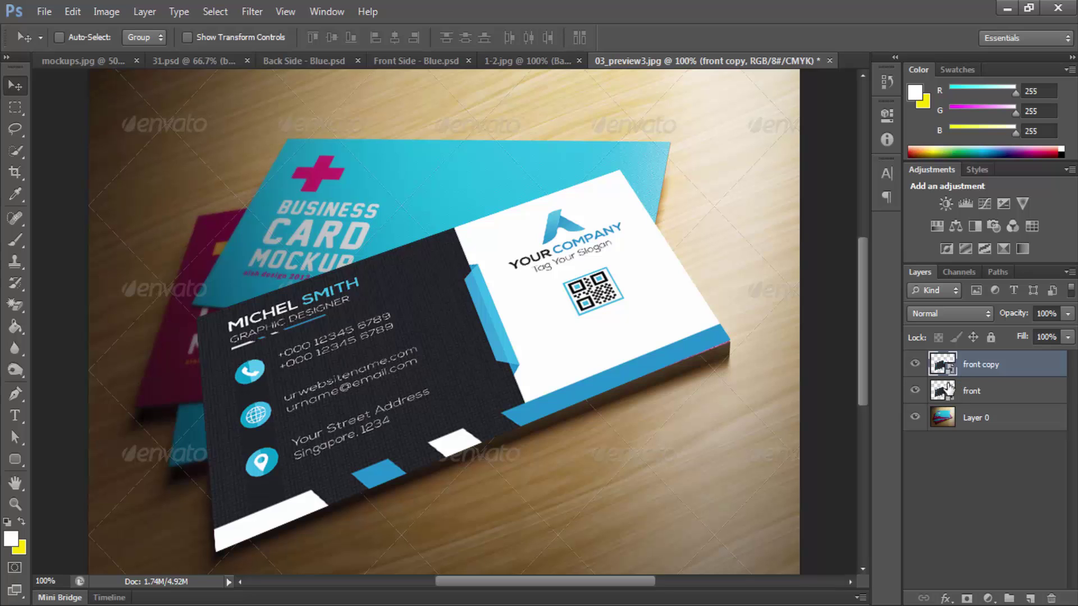
Step: Hide the front layer and delete its duplicate, front copy
{"action": "left_click_drag", "start_coordinate": [578, 272], "coordinate": [572, 463]}
{"action": "left_click", "coordinate": [916, 363]}
{"action": "left_click", "coordinate": [916, 390]}
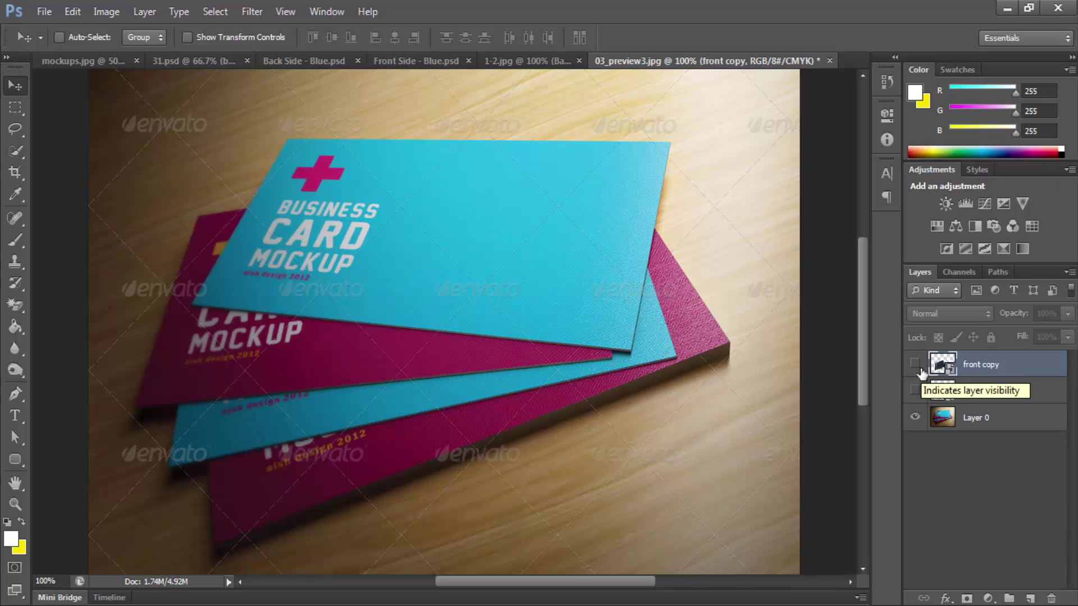
{"action": "left_click", "coordinate": [919, 368]}
{"action": "left_click", "coordinate": [920, 368]}
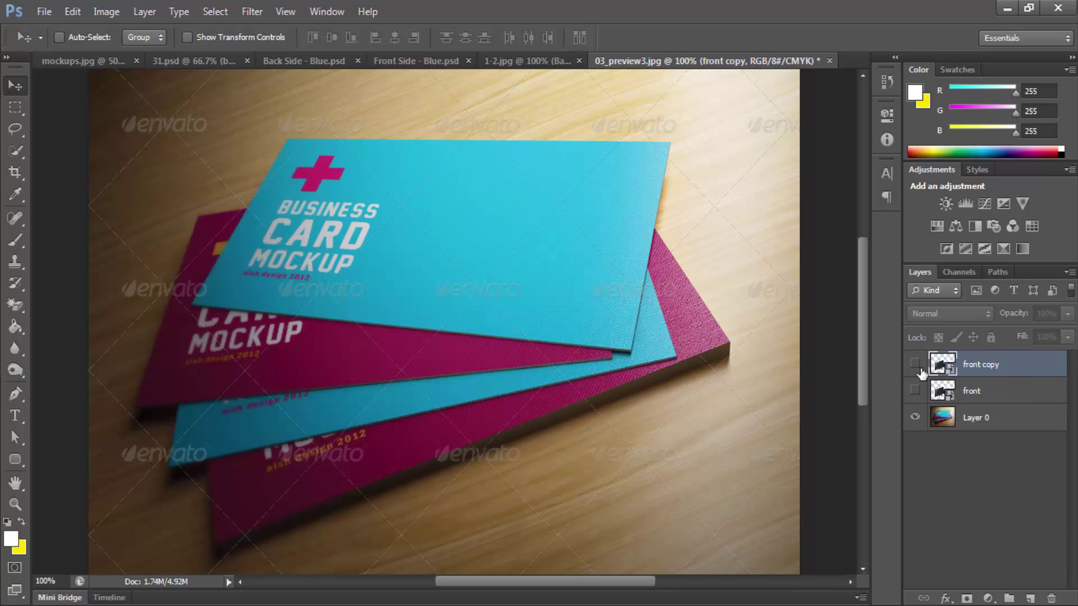
{"action": "left_click", "coordinate": [920, 369]}
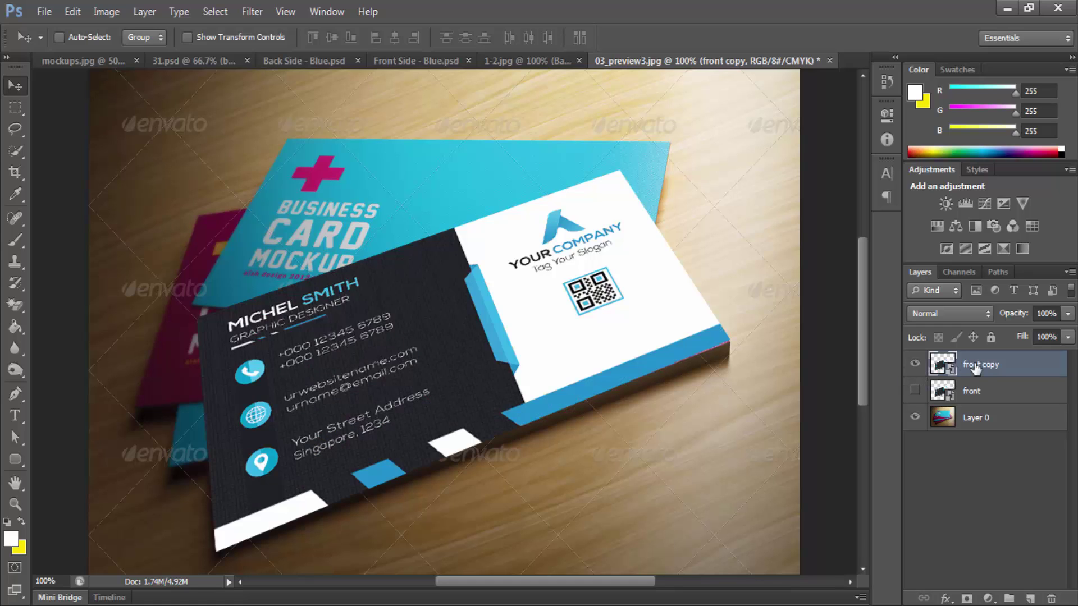
{"action": "key", "text": "Delete"}
Step: Paste the copied front design again as a new layer and convert it to a smart object
{"action": "key", "text": "ctrl+v"}
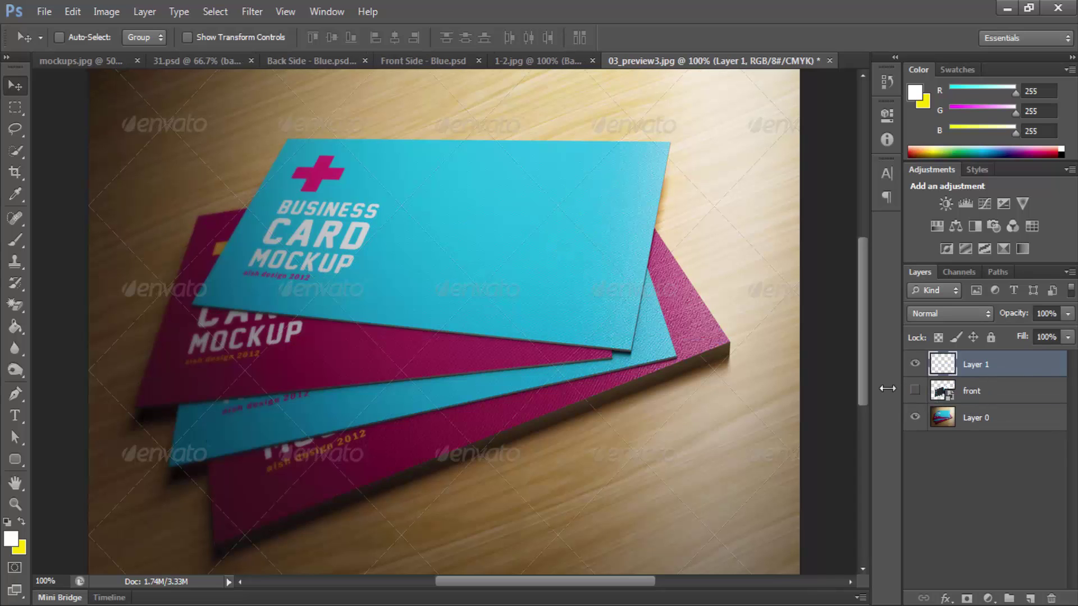
{"action": "right_click", "coordinate": [963, 361]}
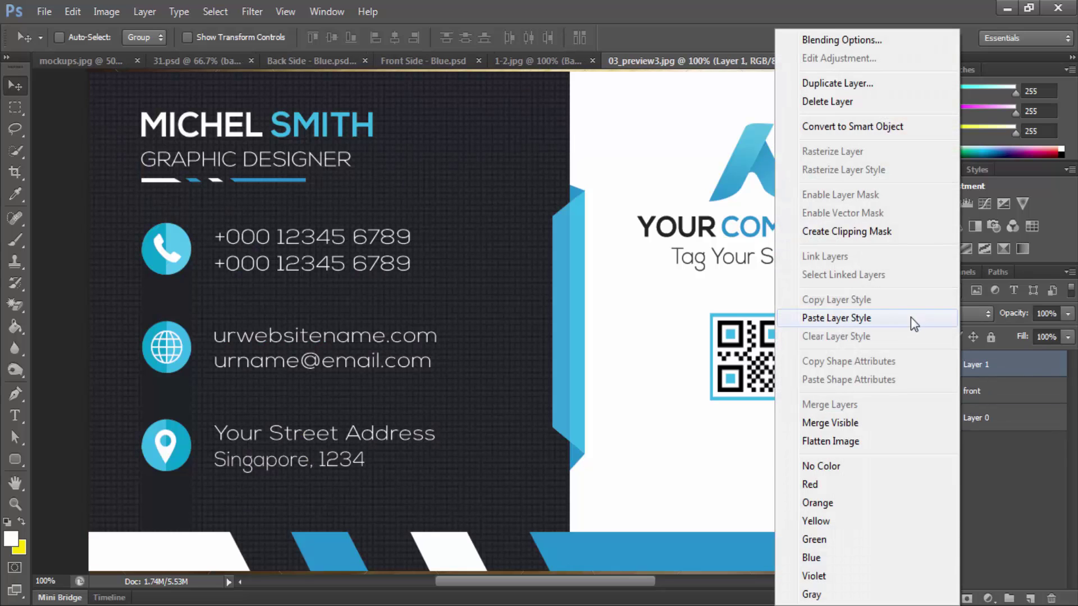
{"action": "left_click", "coordinate": [861, 128]}
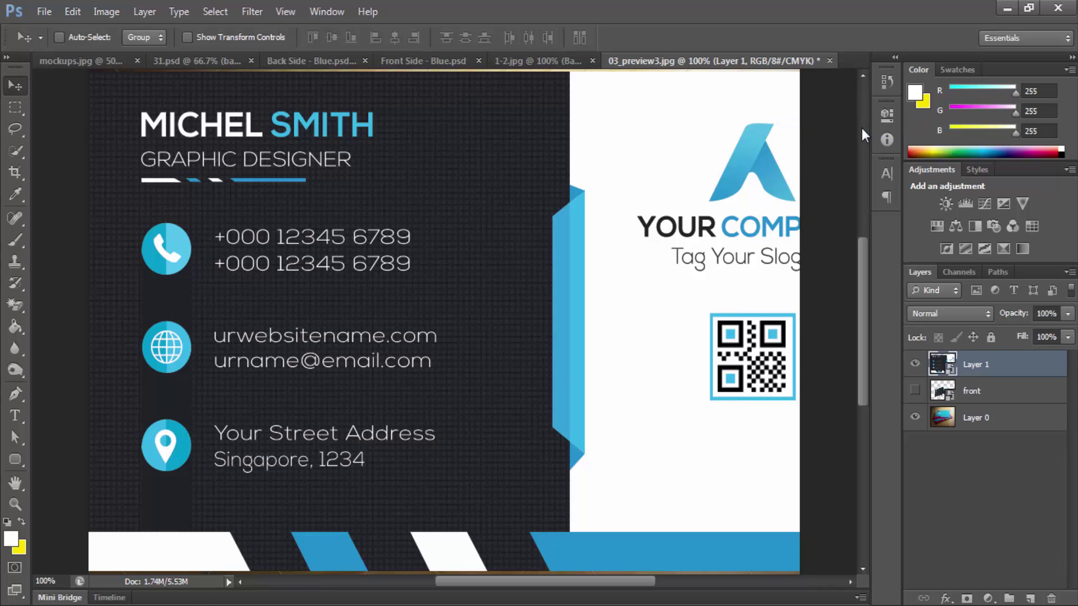
Step: Scale the front design on Layer 1 down to about 61%, keeping it centred in place
{"action": "key", "text": "ctrl+minus"}
{"action": "key", "text": "ctrl+minus"}
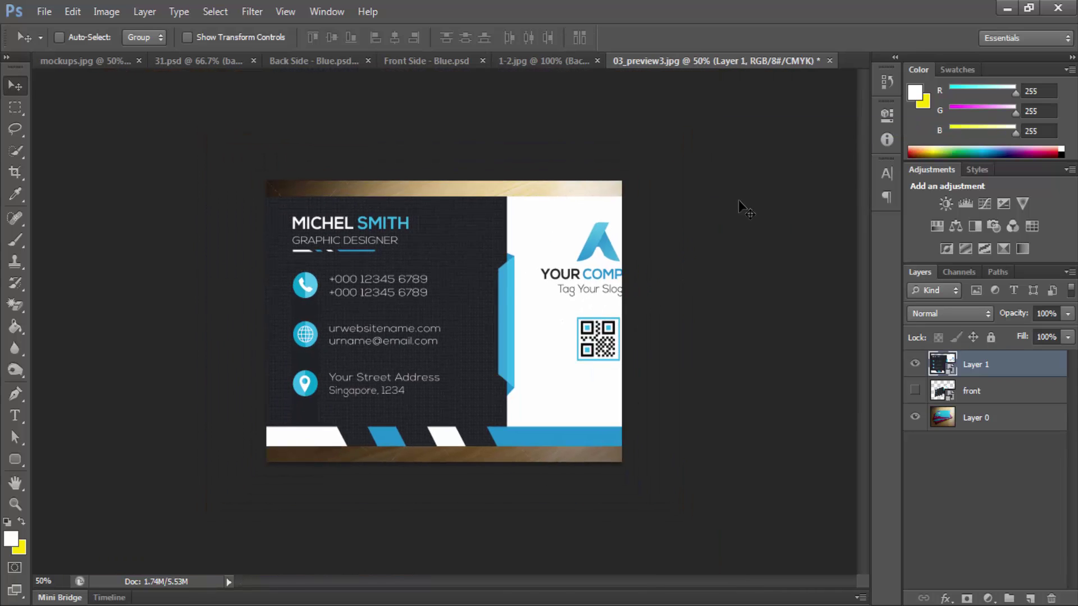
{"action": "key", "text": "ctrl+t"}
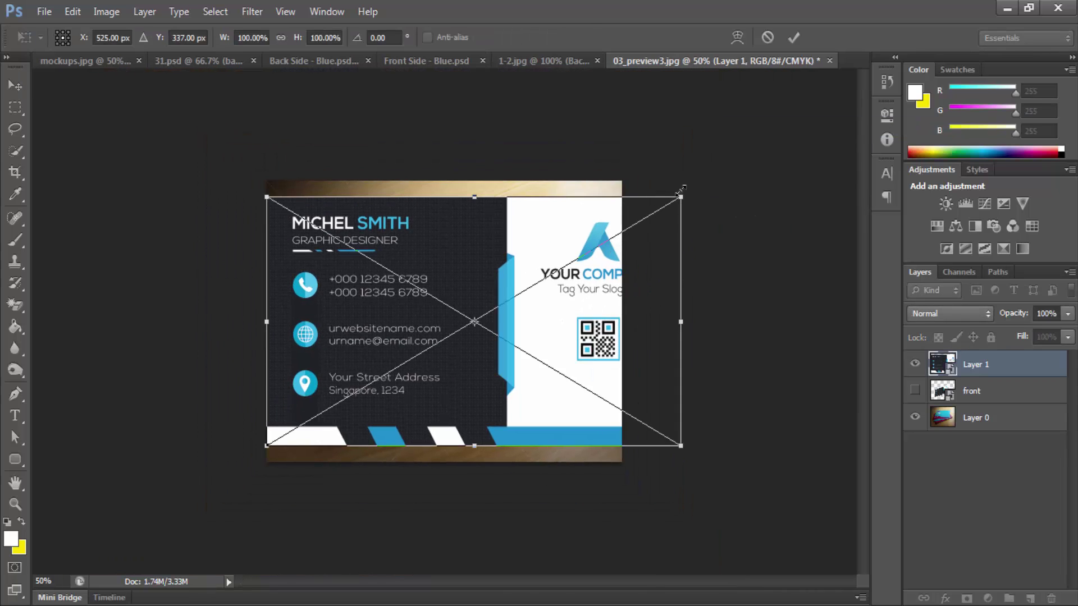
{"action": "left_click_drag", "start_coordinate": [681, 189], "coordinate": [600, 245]}
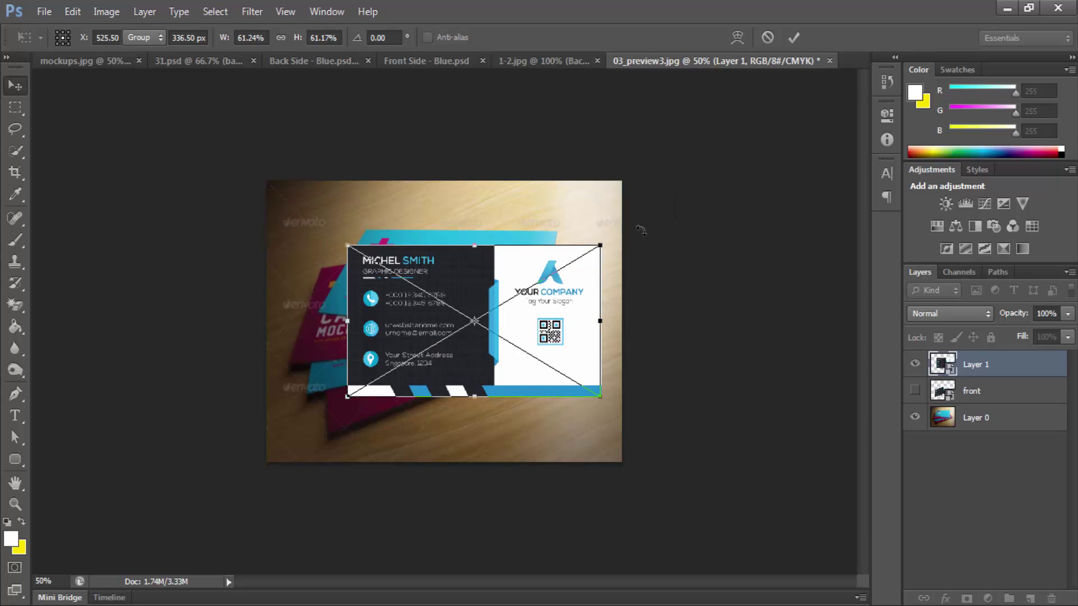
{"action": "key", "text": "Return"}
Step: Start a free transform on Layer 1 and move the card up and left over the stacked cards
{"action": "key", "text": "ctrl+plus"}
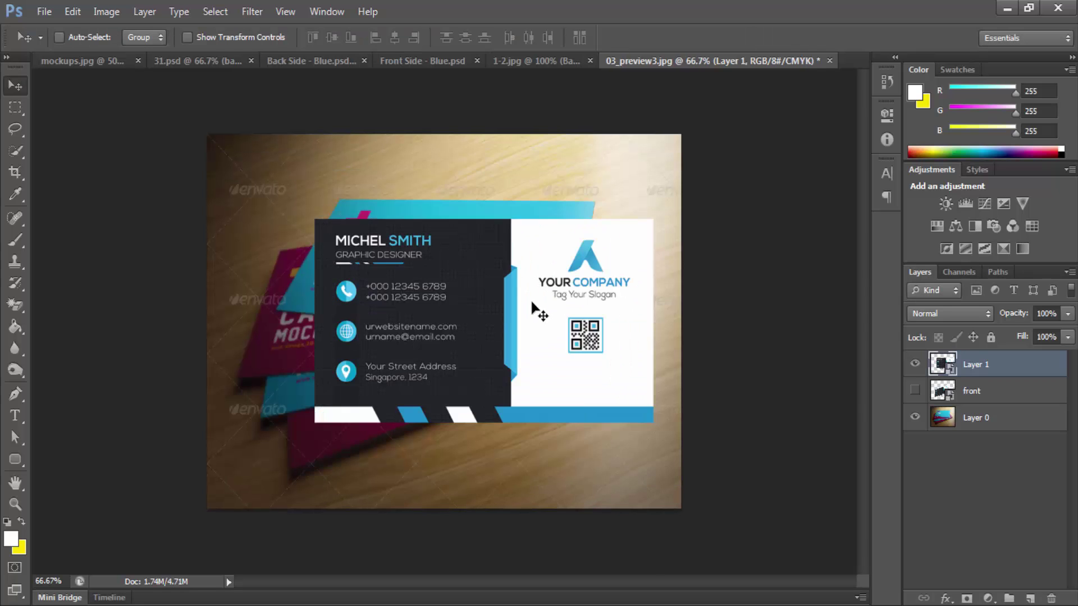
{"action": "key", "text": "ctrl+plus"}
{"action": "key", "text": "ctrl+t"}
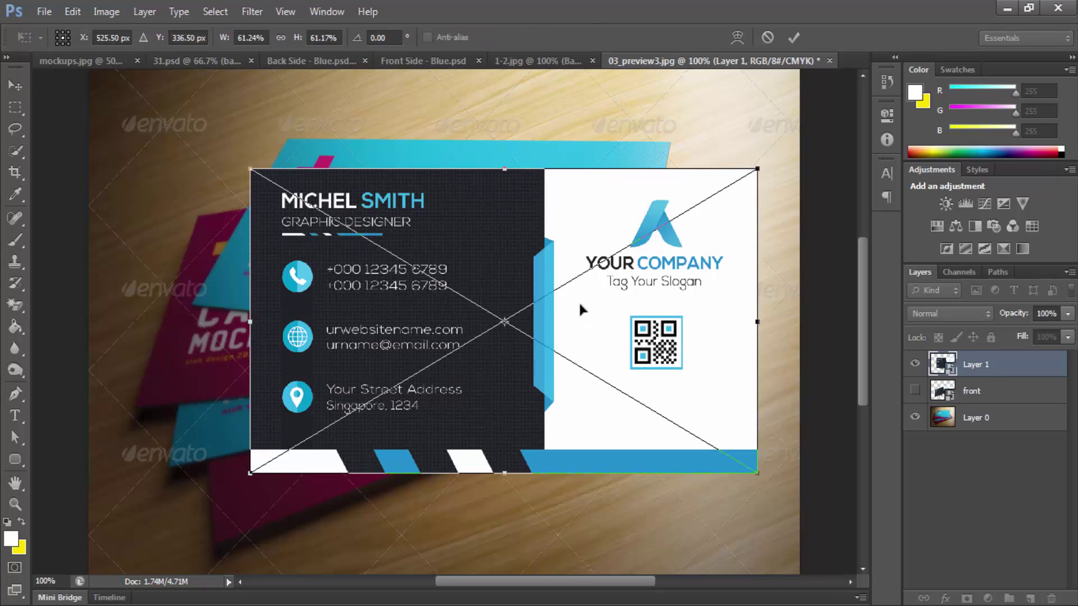
{"action": "left_click_drag", "start_coordinate": [648, 355], "coordinate": [533, 264]}
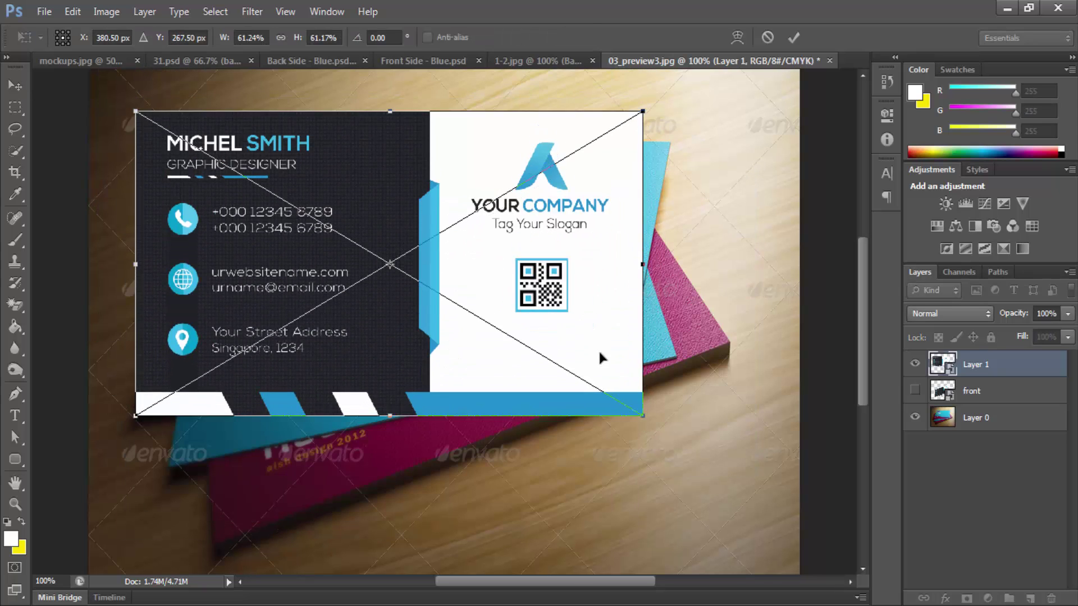
Step: Distort Layer 1's four corners to match the perspective of the lower cyan card in the stack
{"action": "right_click", "coordinate": [605, 351]}
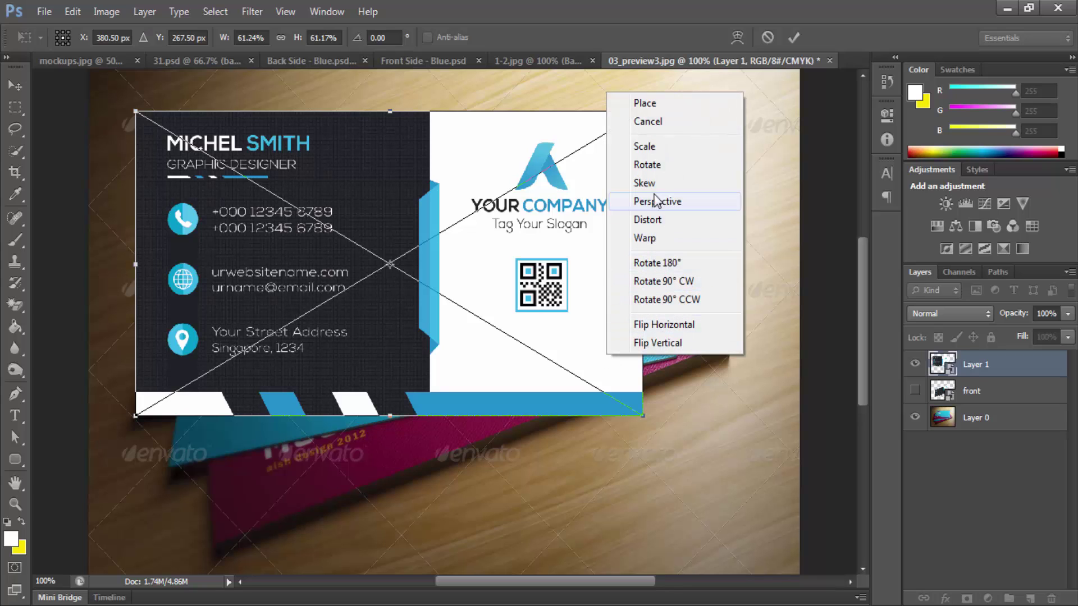
{"action": "left_click", "coordinate": [662, 219]}
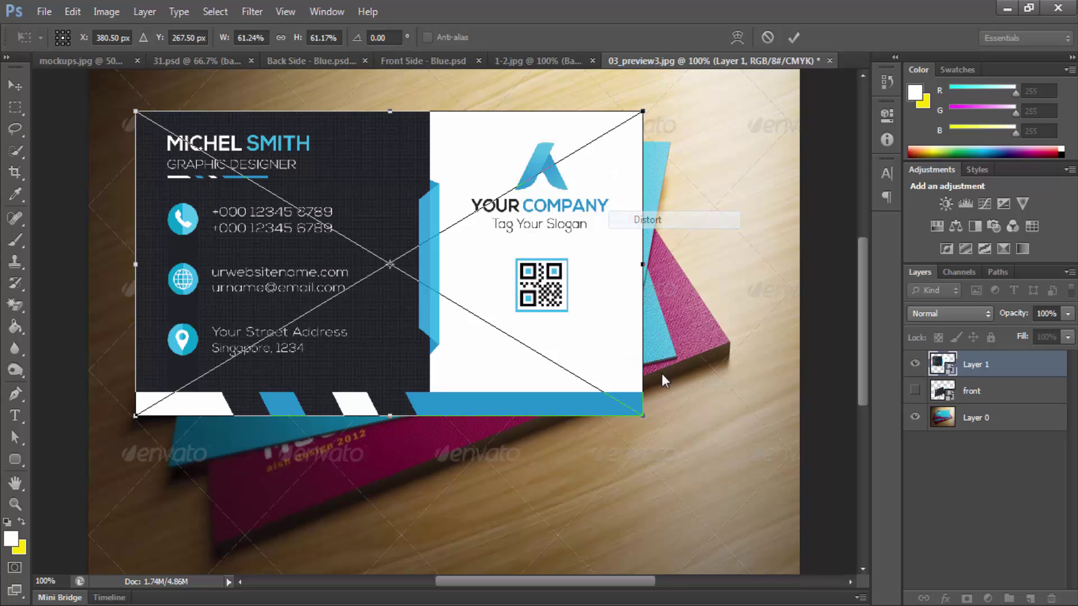
{"action": "left_click_drag", "start_coordinate": [645, 421], "coordinate": [674, 364]}
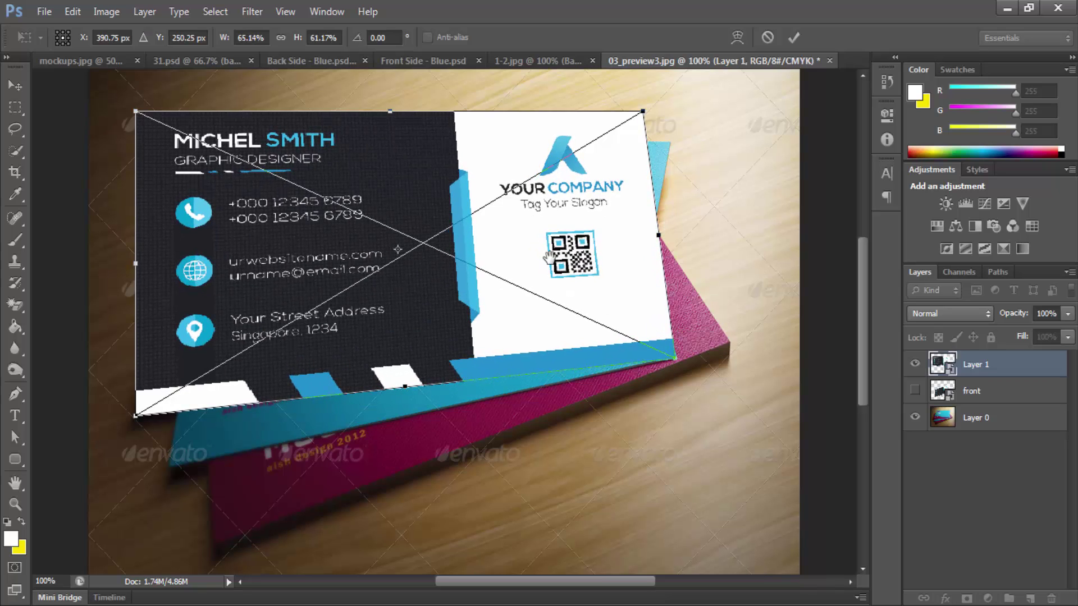
{"action": "left_click_drag", "start_coordinate": [548, 256], "coordinate": [574, 425]}
{"action": "left_click_drag", "start_coordinate": [667, 282], "coordinate": [647, 324]}
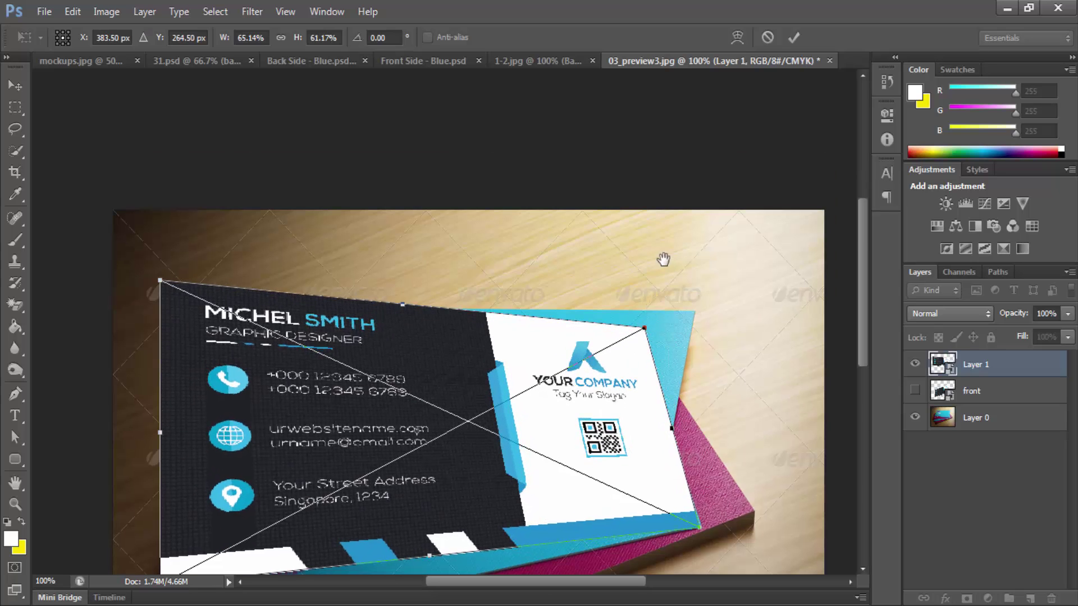
{"action": "left_click_drag", "start_coordinate": [605, 435], "coordinate": [674, 236]}
{"action": "left_click_drag", "start_coordinate": [235, 391], "coordinate": [271, 438]}
{"action": "left_click_drag", "start_coordinate": [232, 85], "coordinate": [290, 211]}
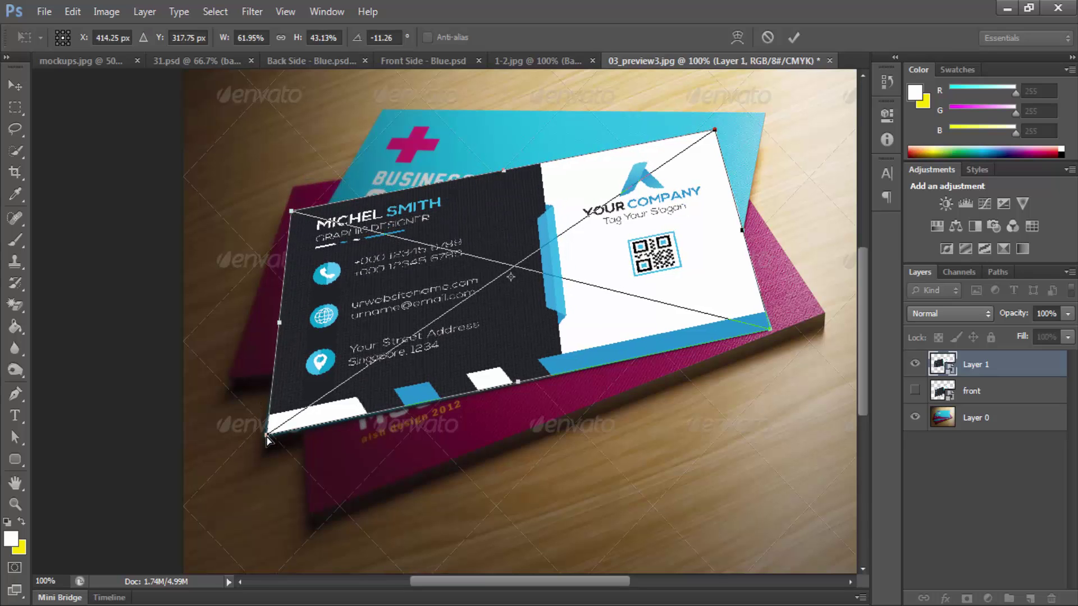
{"action": "left_click_drag", "start_coordinate": [266, 440], "coordinate": [264, 438]}
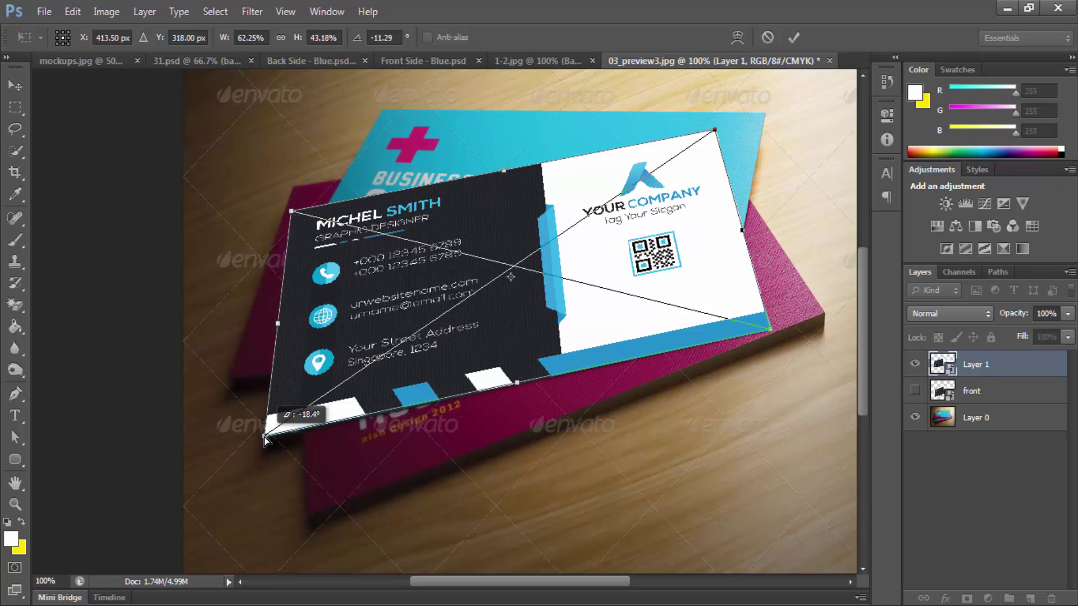
{"action": "key", "text": "Return"}
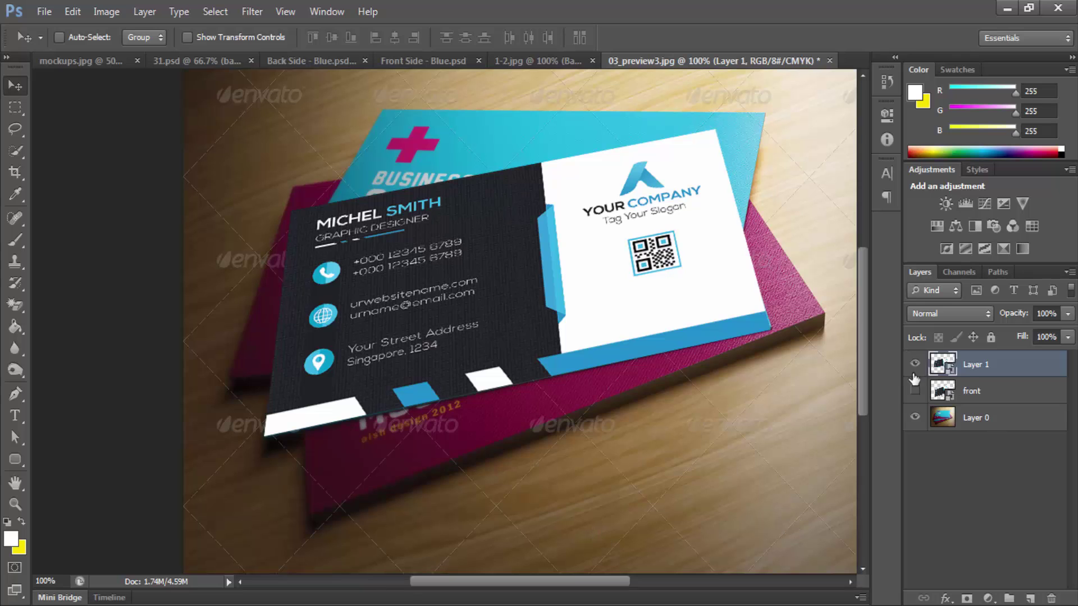
Step: Toggle Layer 1's visibility to compare it with the lower cyan card, and leave the layer hidden
{"action": "left_click", "coordinate": [915, 365]}
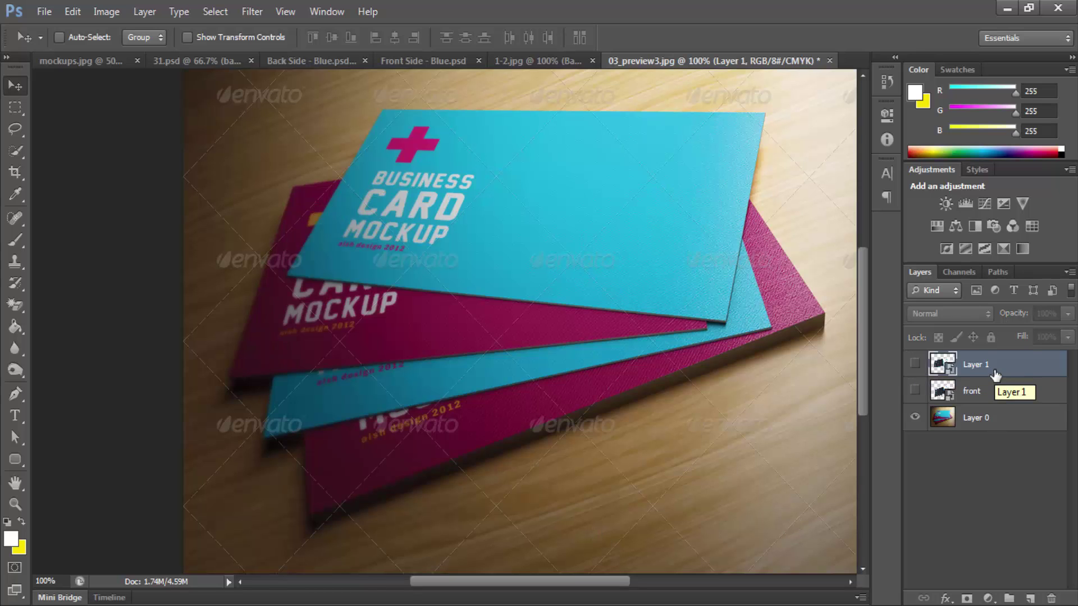
{"action": "left_click", "coordinate": [915, 365]}
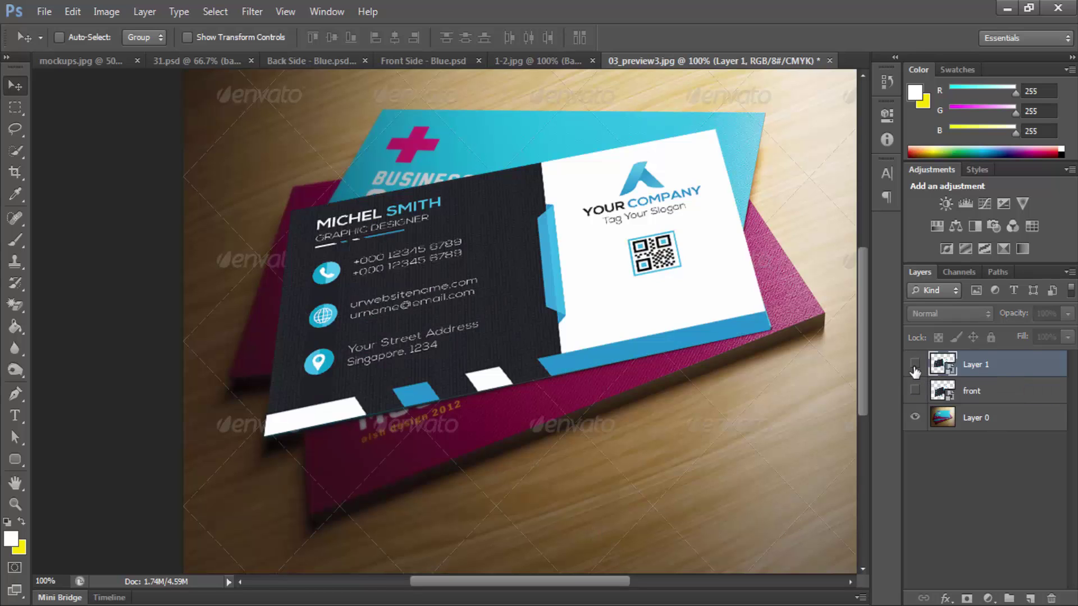
{"action": "left_click", "coordinate": [915, 365]}
{"action": "left_click", "coordinate": [916, 365]}
{"action": "left_click", "coordinate": [915, 365]}
Step: Duplicate the hidden front layer and make the copy visible
{"action": "left_click", "coordinate": [1021, 400]}
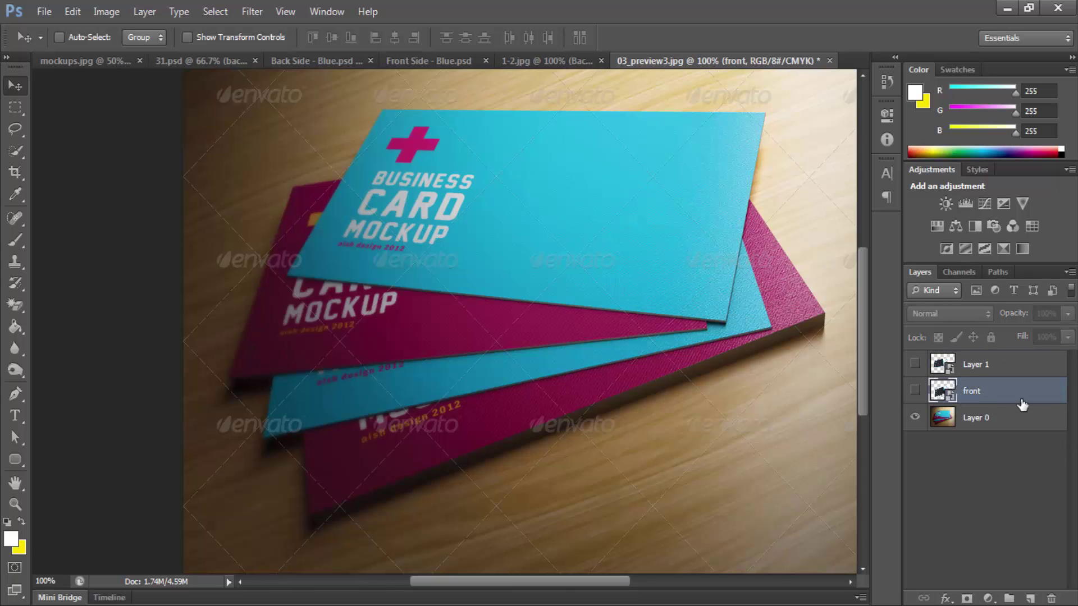
{"action": "key", "text": "ctrl+j"}
{"action": "left_click", "coordinate": [915, 391]}
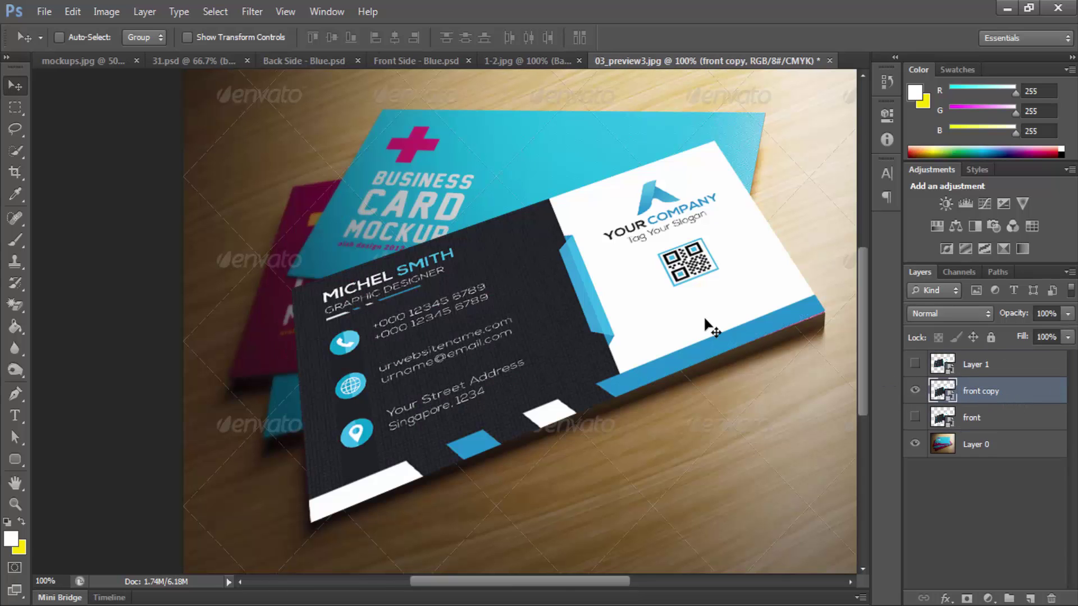
Step: Move front copy left until its lower-right corner meets the upper magenta card's right corner
{"action": "key", "text": "ctrl+t"}
{"action": "left_click_drag", "start_coordinate": [668, 273], "coordinate": [575, 275]}
{"action": "key", "text": "ctrl+plus"}
{"action": "left_click_drag", "start_coordinate": [712, 295], "coordinate": [466, 311]}
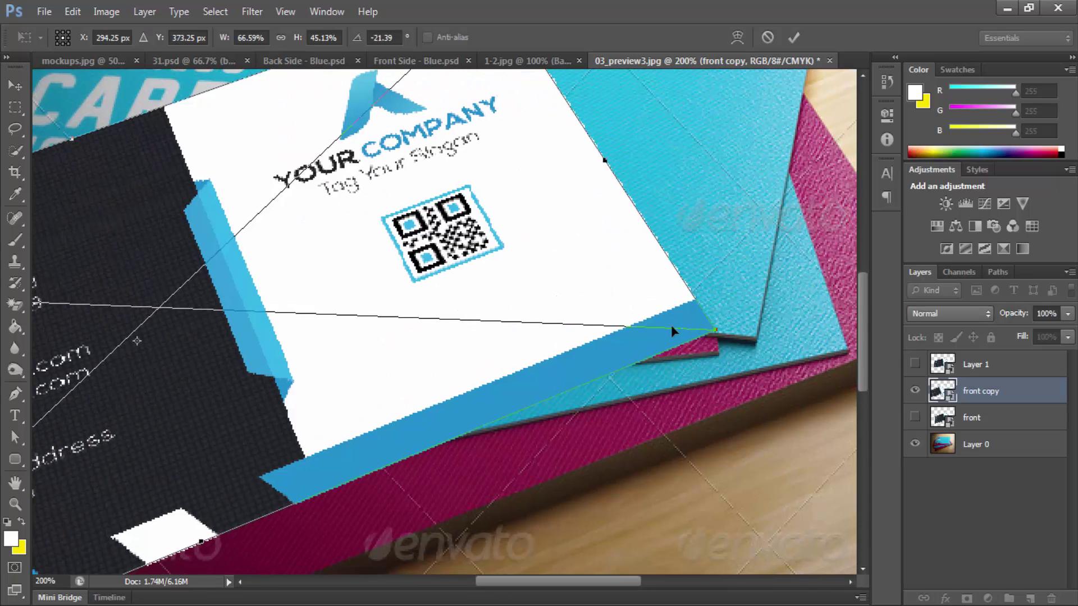
{"action": "left_click_drag", "start_coordinate": [721, 343], "coordinate": [719, 345]}
Step: Distort front copy's corners to match the perspective of the upper magenta card
{"action": "right_click", "coordinate": [657, 316]}
{"action": "left_click", "coordinate": [701, 444]}
{"action": "left_click_drag", "start_coordinate": [669, 305], "coordinate": [660, 346]}
{"action": "key", "text": "ctrl+minus"}
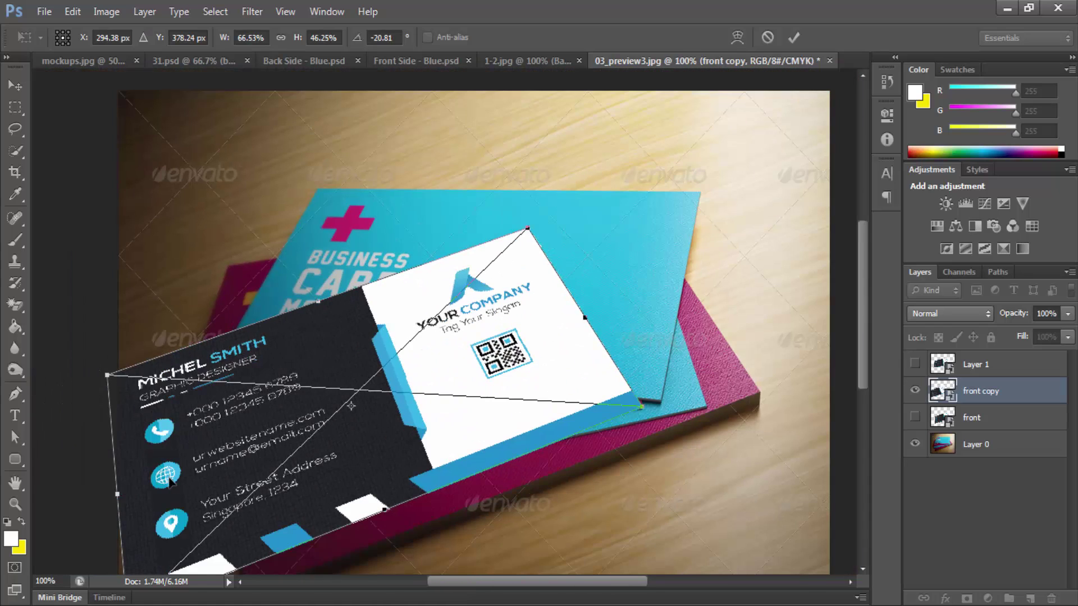
{"action": "scroll", "coordinate": [253, 412], "scroll_direction": "down", "scroll_amount": 3}
{"action": "left_click_drag", "start_coordinate": [144, 546], "coordinate": [182, 385]}
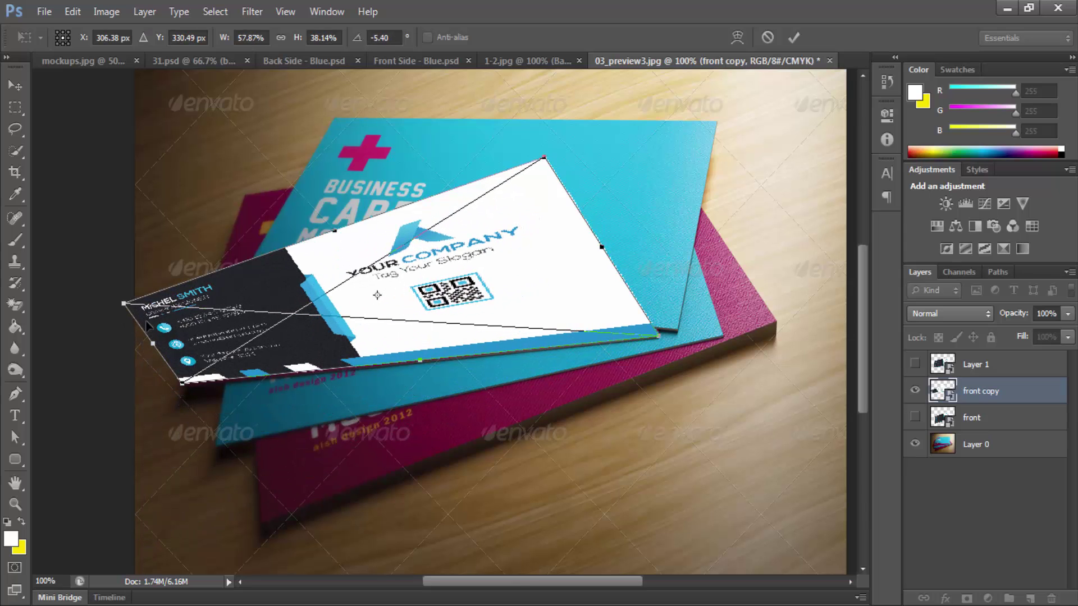
{"action": "left_click_drag", "start_coordinate": [123, 305], "coordinate": [243, 194]}
{"action": "left_click_drag", "start_coordinate": [544, 158], "coordinate": [584, 162]}
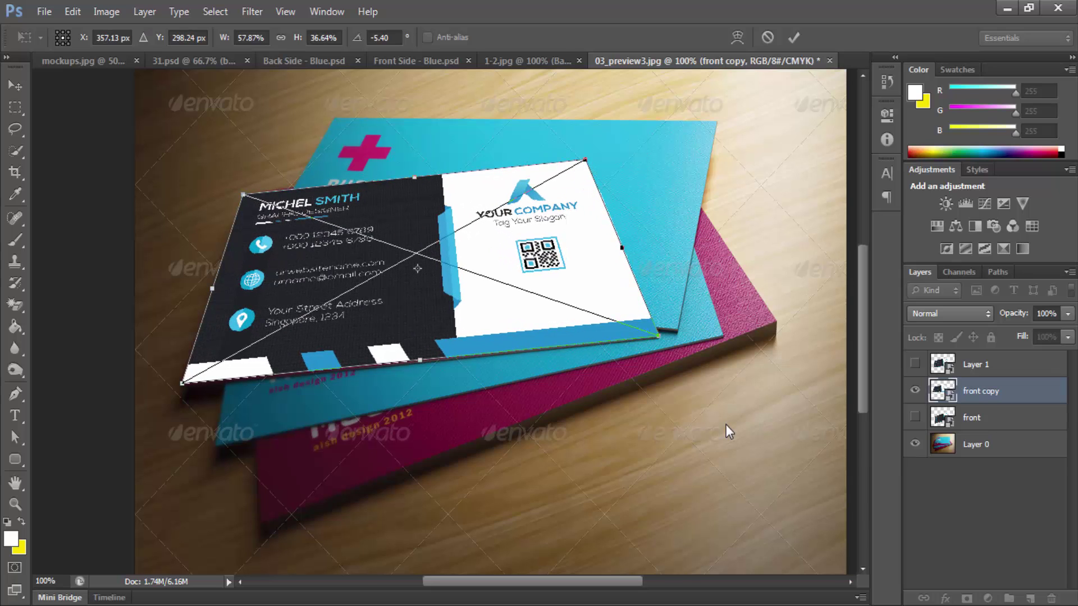
{"action": "key", "text": "Return"}
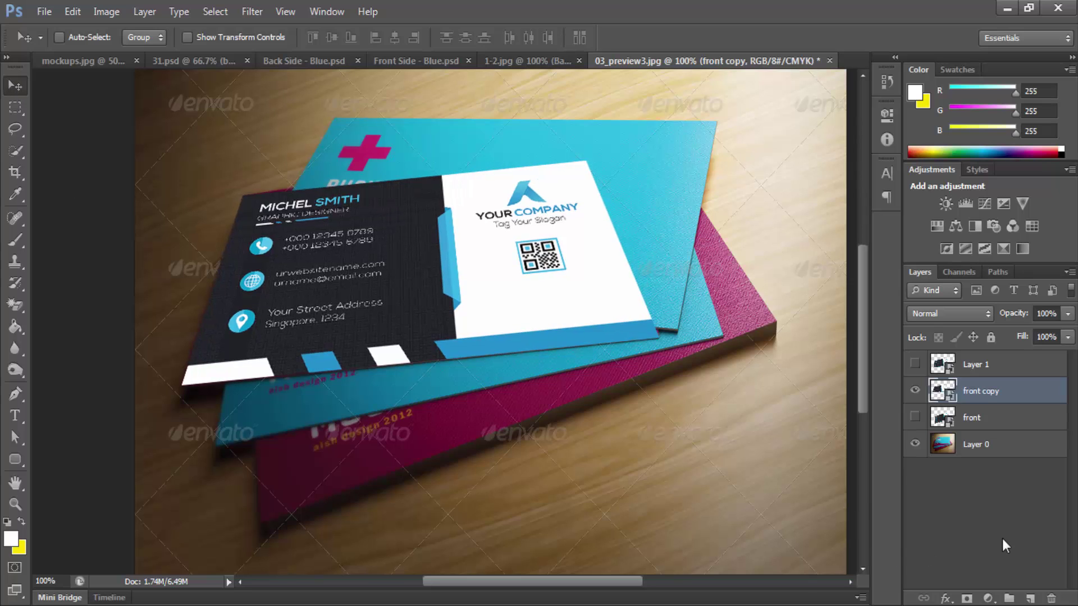
Step: Toggle the CMYK proof preview, and refine front copy's two upper corners by raising them and extending the upper-right one outward
{"action": "key", "text": "ctrl+y"}
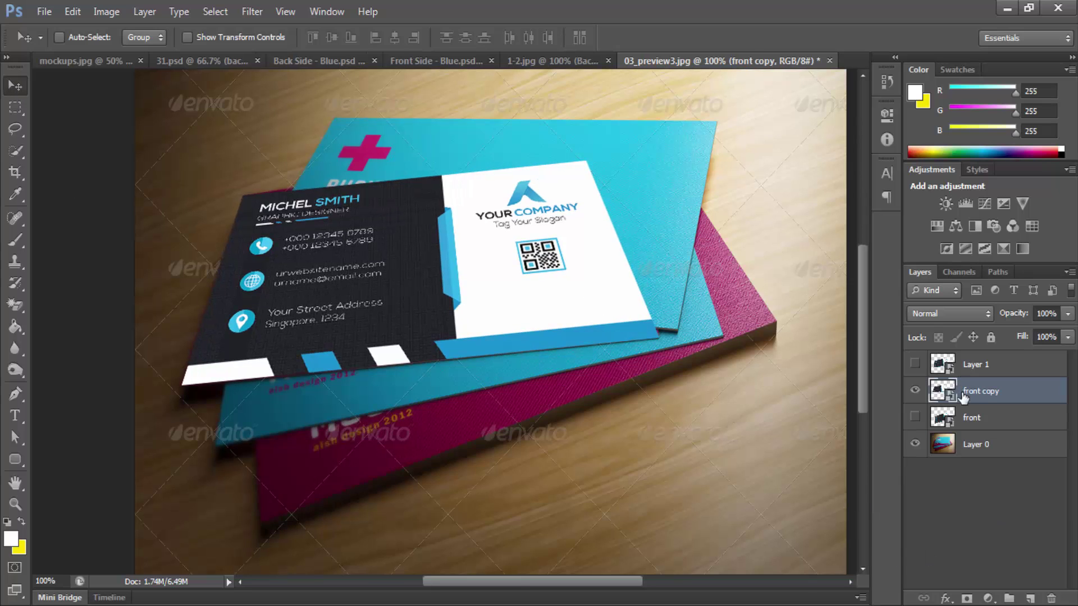
{"action": "key", "text": "ctrl+y"}
{"action": "key", "text": "ctrl+t"}
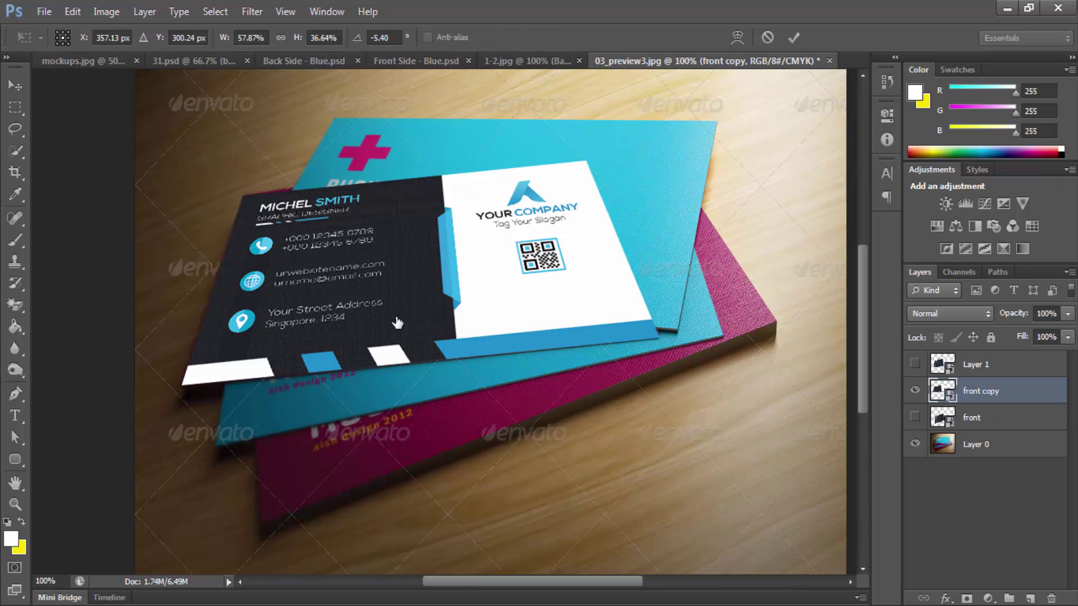
{"action": "right_click", "coordinate": [312, 260]}
{"action": "left_click", "coordinate": [349, 392]}
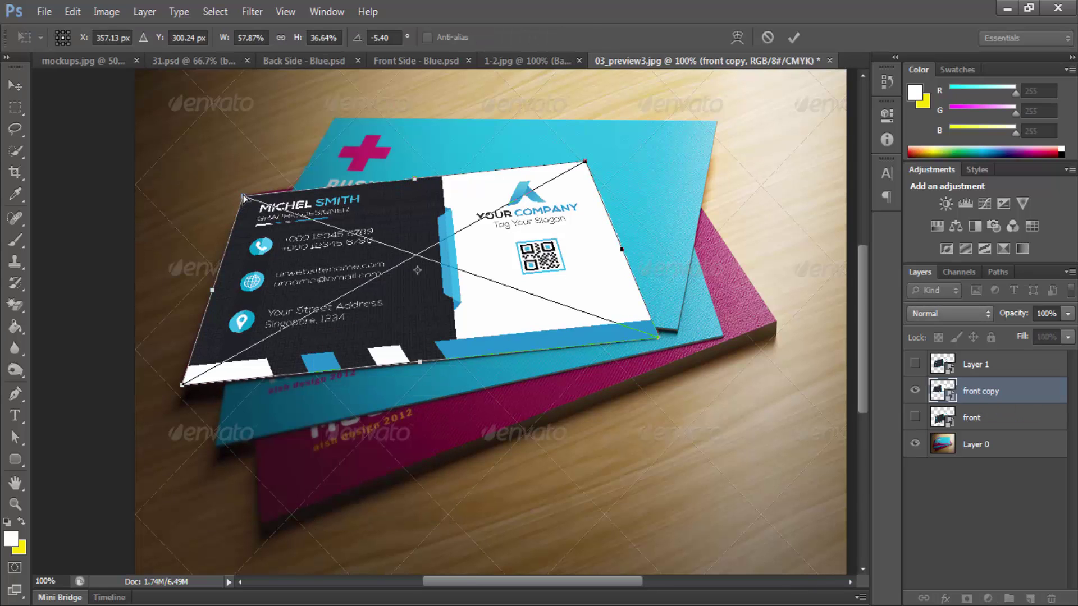
{"action": "left_click_drag", "start_coordinate": [243, 198], "coordinate": [243, 191]}
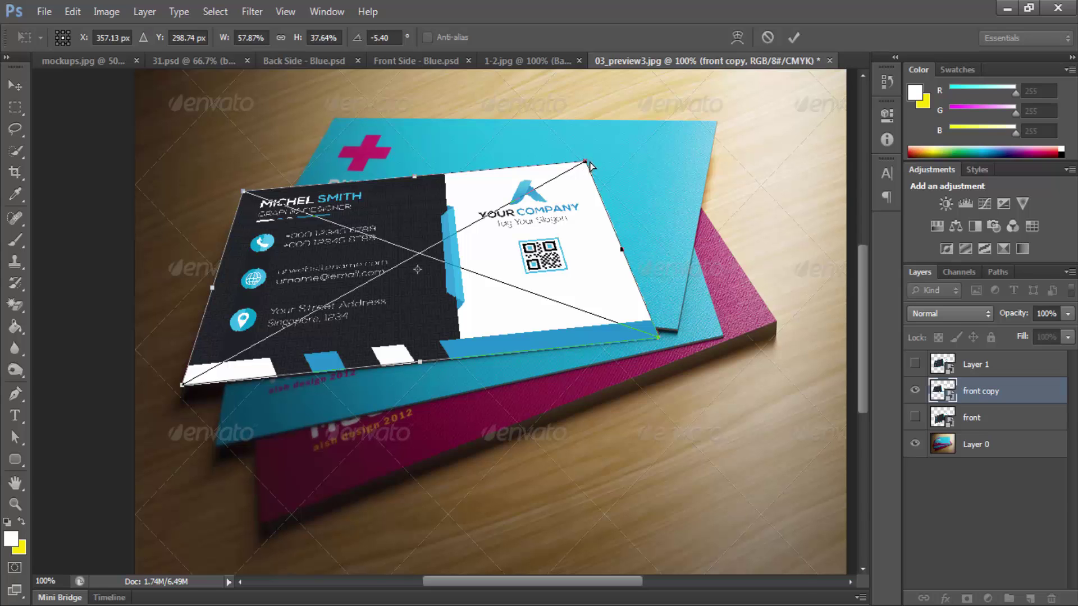
{"action": "left_click_drag", "start_coordinate": [589, 166], "coordinate": [630, 152]}
{"action": "key", "text": "Return"}
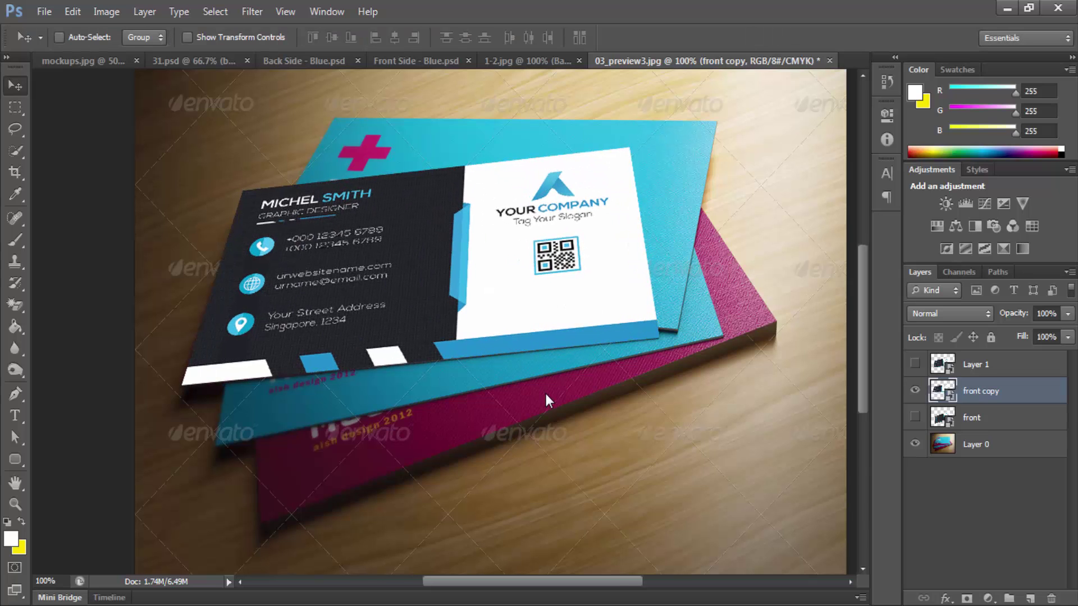
Step: Rename Layer 1 to back, hide front copy and show the back layer
{"action": "double_click", "coordinate": [978, 365]}
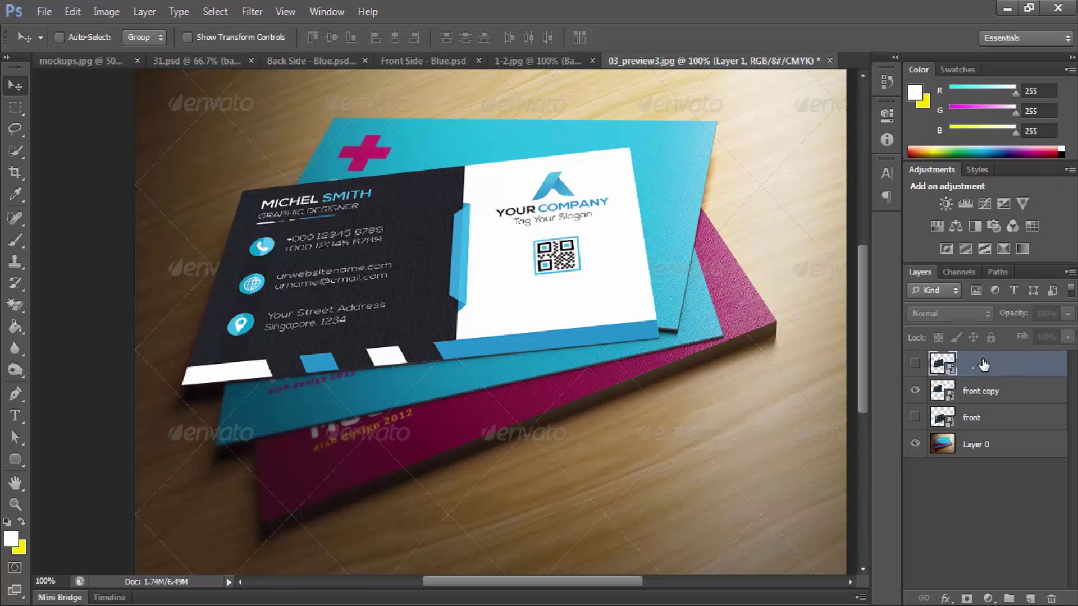
{"action": "type", "text": "back"}
{"action": "key", "text": "Return"}
{"action": "left_click", "coordinate": [915, 392]}
{"action": "left_click", "coordinate": [915, 364]}
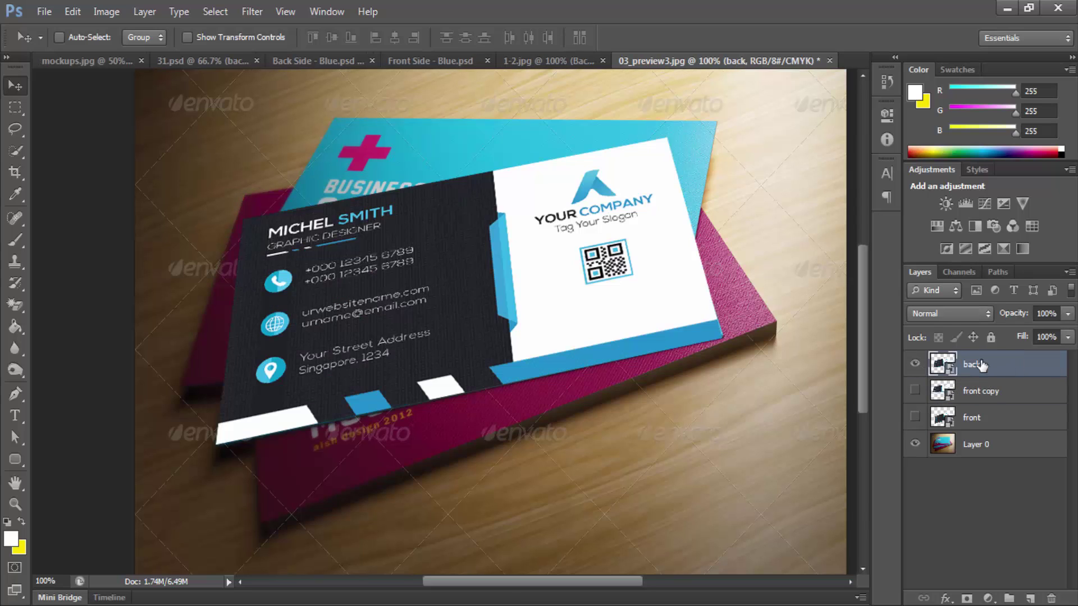
Step: Duplicate the back layer, with the original hidden, and move the copy toward the top cyan card
{"action": "key", "text": "ctrl+j"}
{"action": "key", "text": "ctrl+t"}
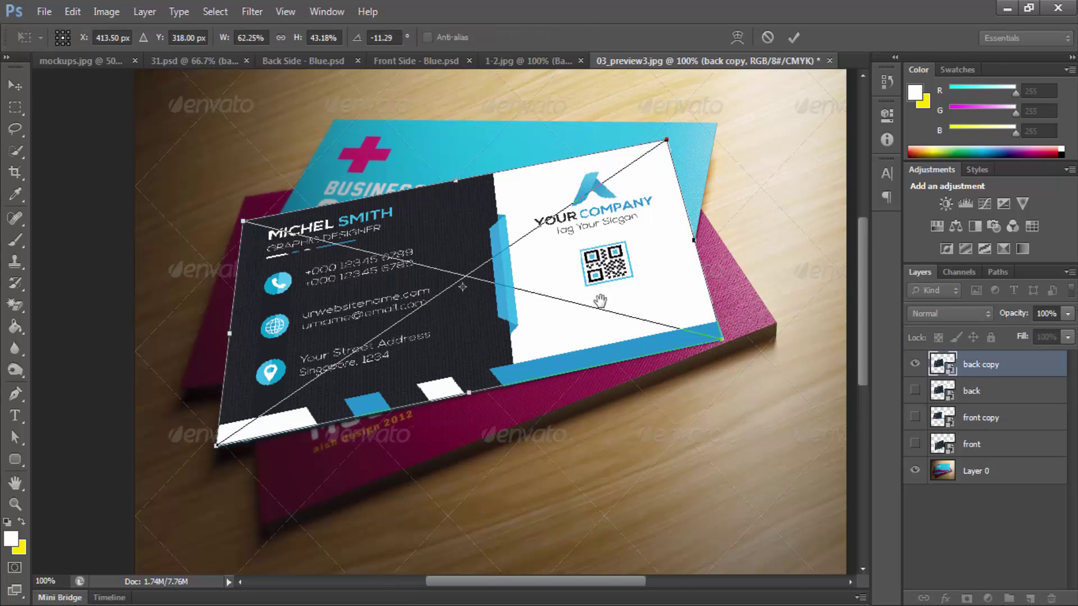
{"action": "left_click_drag", "start_coordinate": [616, 198], "coordinate": [601, 301]}
{"action": "left_click_drag", "start_coordinate": [586, 343], "coordinate": [549, 333]}
Step: Distort back copy's four corners to match the perspective of the top cyan card and commit the transform
{"action": "right_click", "coordinate": [602, 238]}
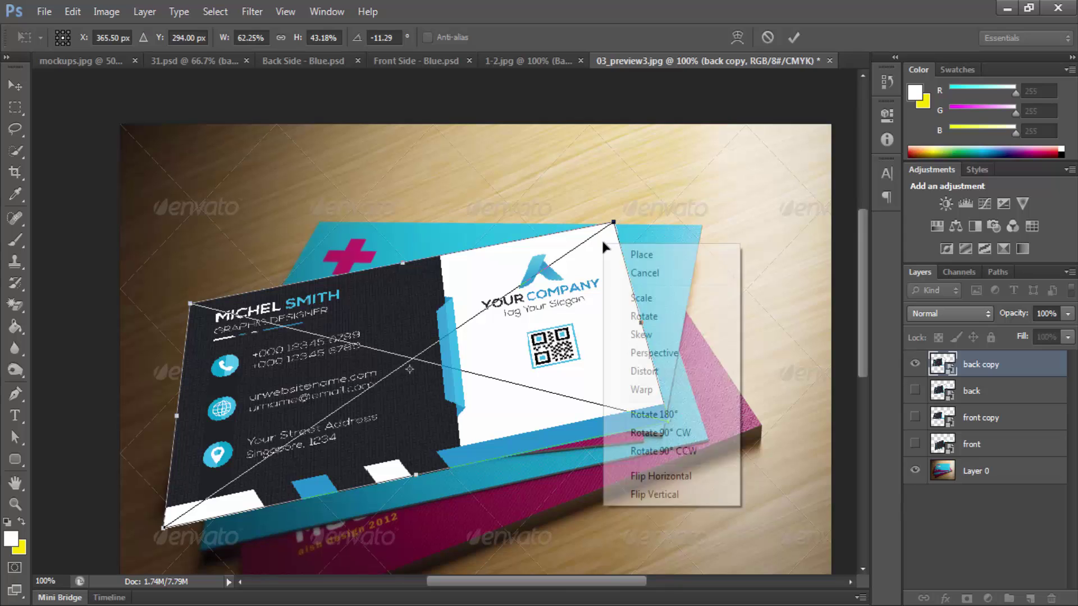
{"action": "left_click", "coordinate": [637, 369]}
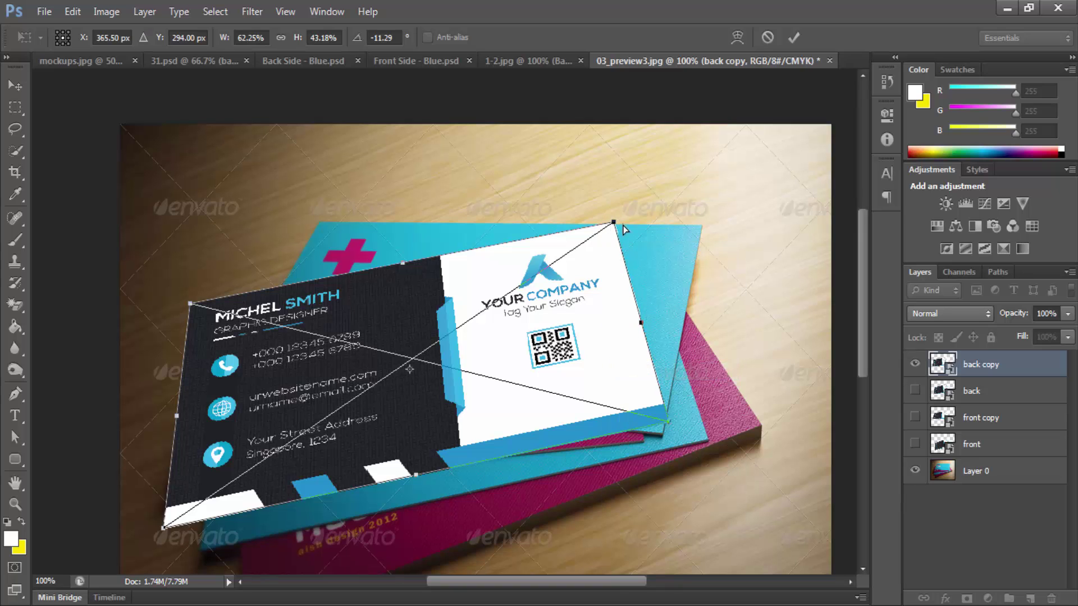
{"action": "left_click_drag", "start_coordinate": [624, 226], "coordinate": [711, 227]}
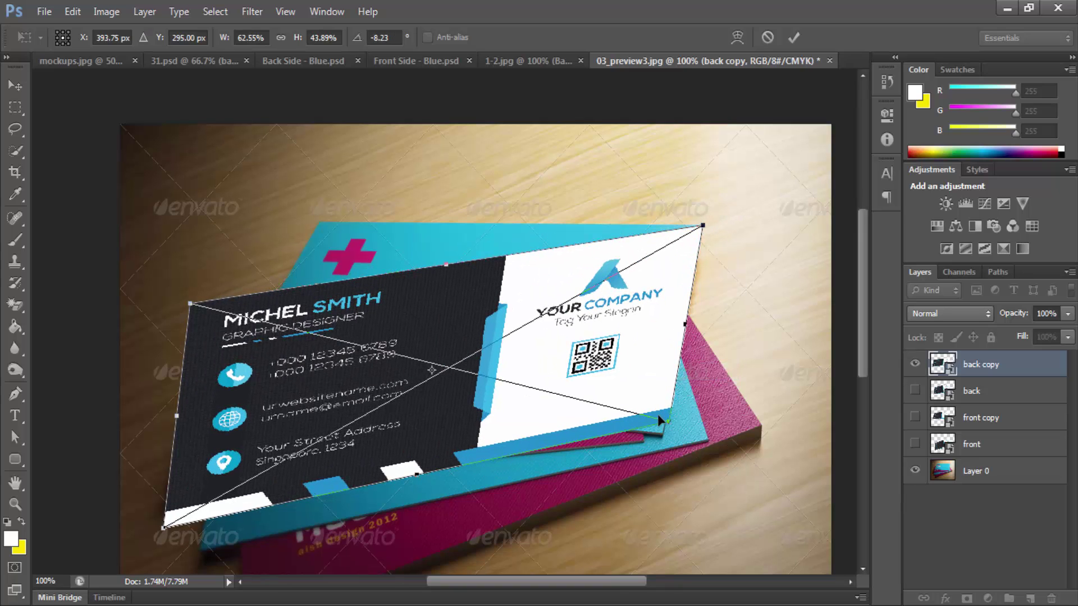
{"action": "mouse_move", "coordinate": [668, 424]}
{"action": "left_mouse_down"}
{"action": "mouse_move", "coordinate": [626, 368]}
{"action": "mouse_move", "coordinate": [659, 432]}
{"action": "left_mouse_up"}
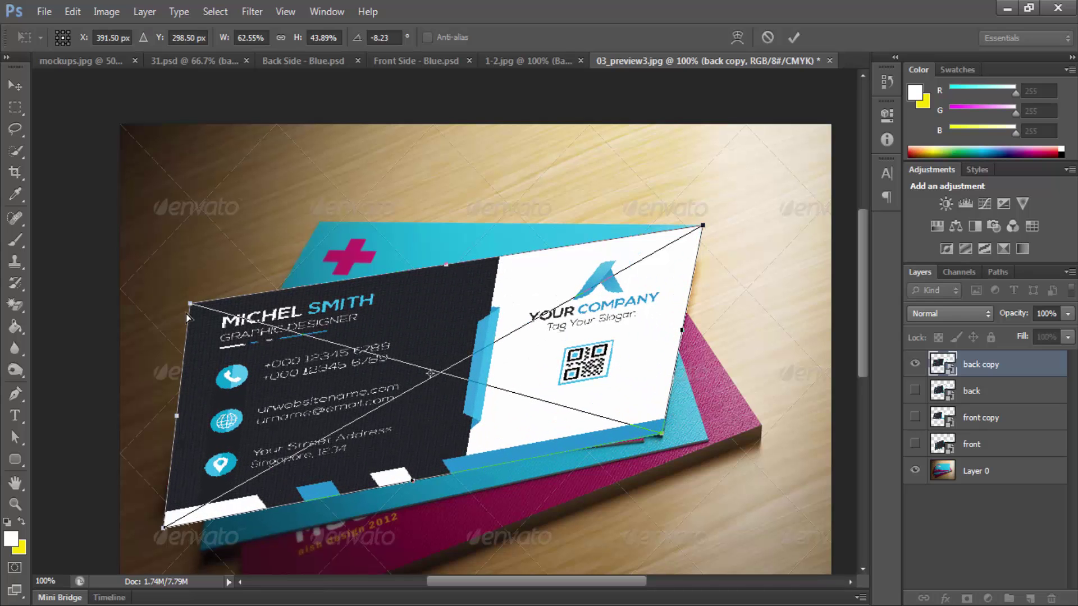
{"action": "left_click_drag", "start_coordinate": [190, 306], "coordinate": [320, 221]}
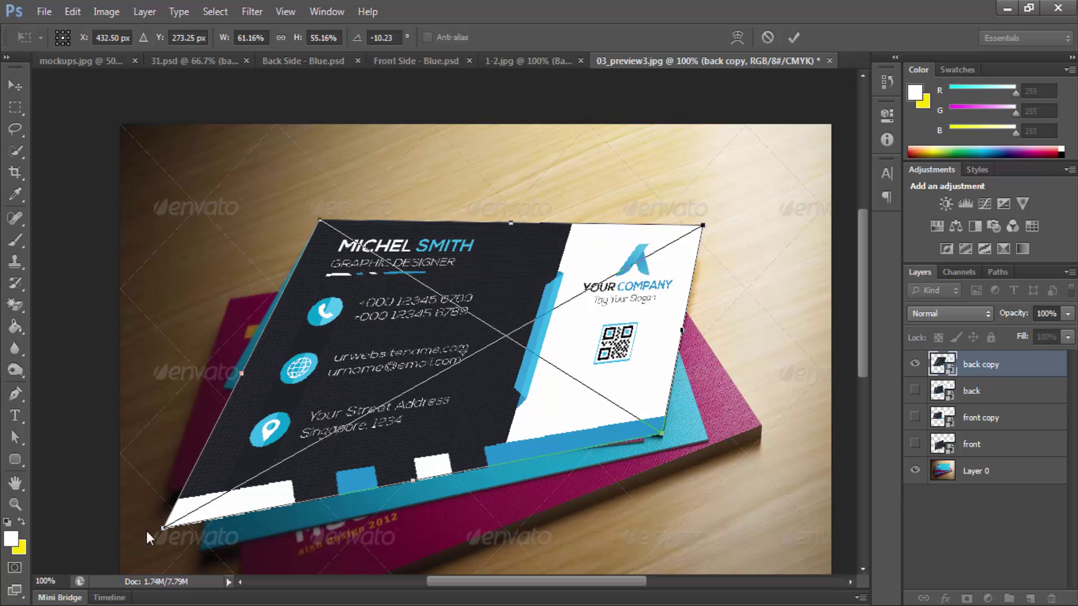
{"action": "left_click_drag", "start_coordinate": [162, 530], "coordinate": [221, 392]}
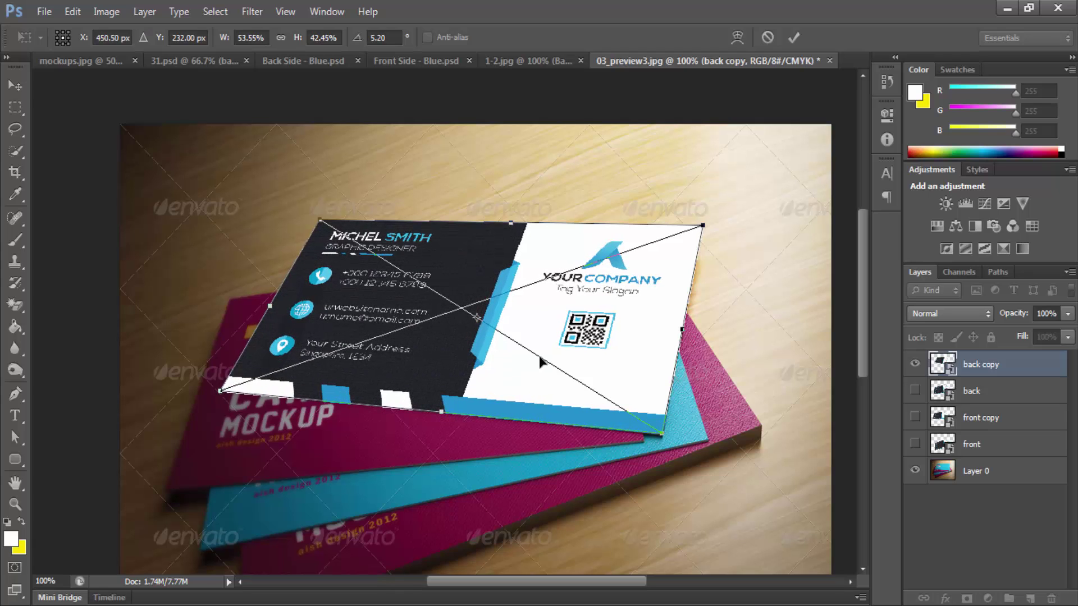
{"action": "key", "text": "Return"}
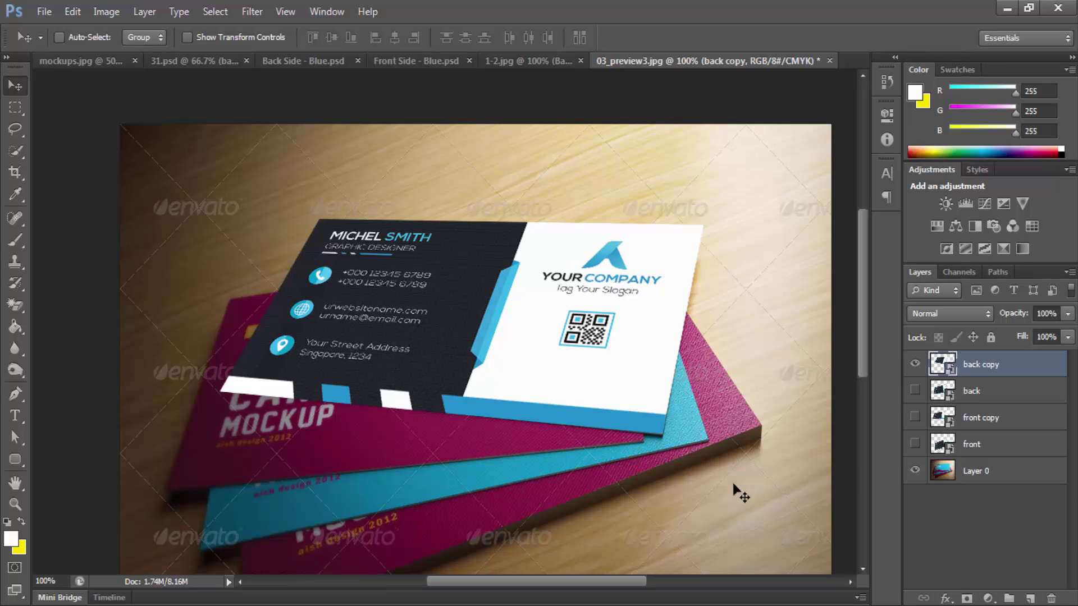
Step: Show the back, front copy and front layers, and group back copy with front copy
{"action": "key", "text": "alt+bracketleft"}
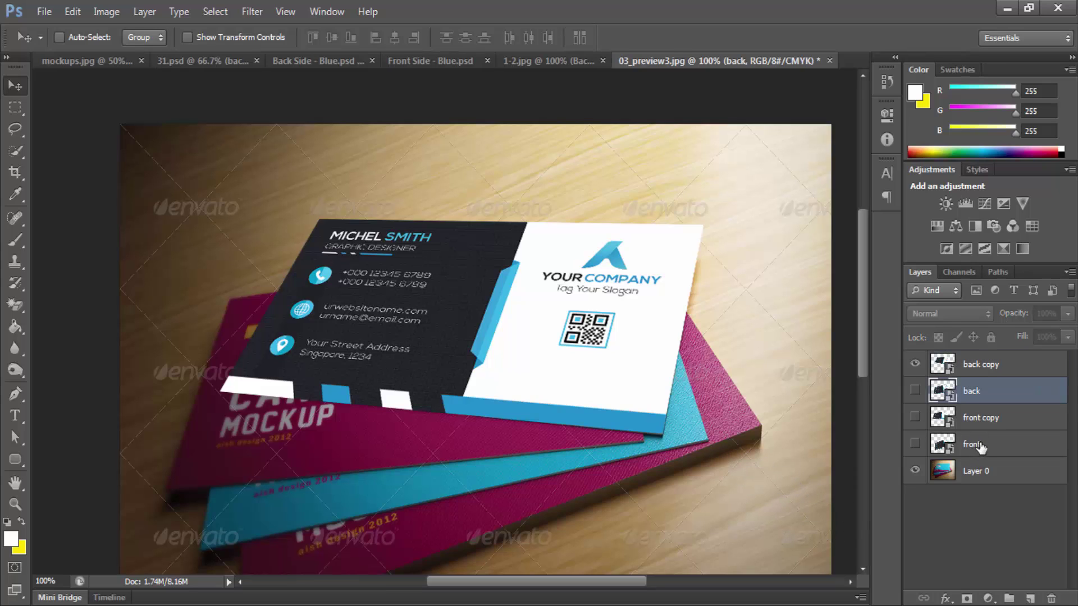
{"action": "left_click", "coordinate": [992, 366]}
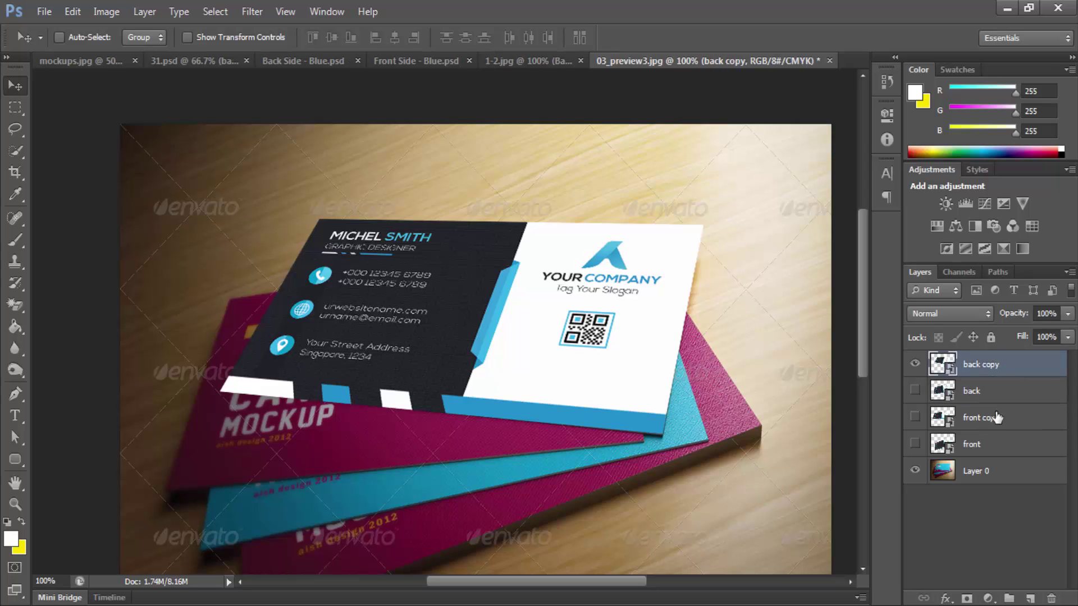
{"action": "left_click", "coordinate": [996, 417], "text": "ctrl"}
{"action": "left_click", "coordinate": [915, 416]}
{"action": "left_click", "coordinate": [916, 390]}
{"action": "left_click", "coordinate": [915, 444]}
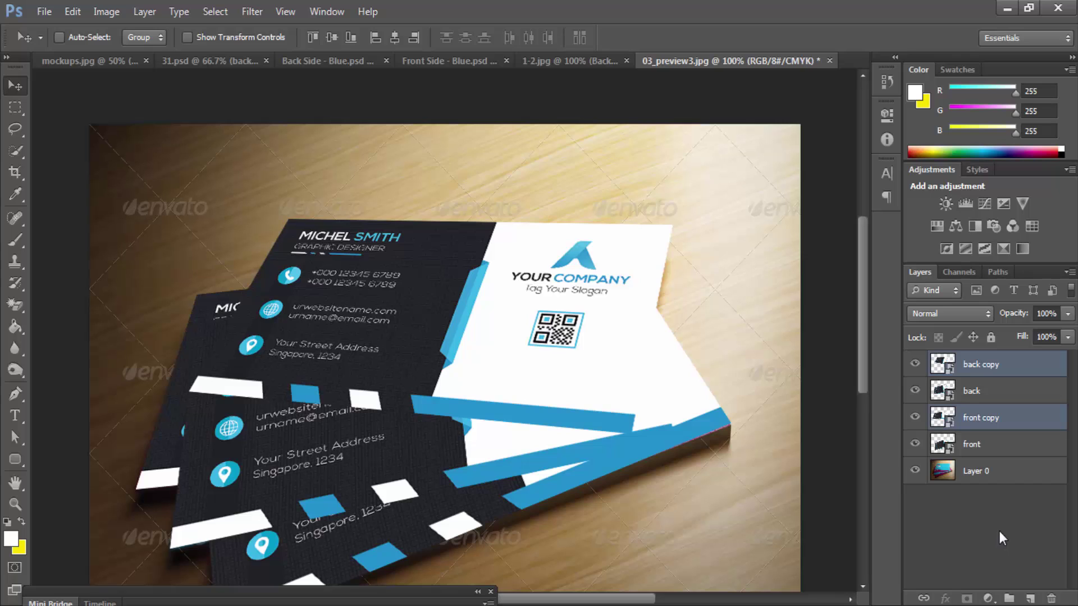
{"action": "key", "text": "ctrl+g"}
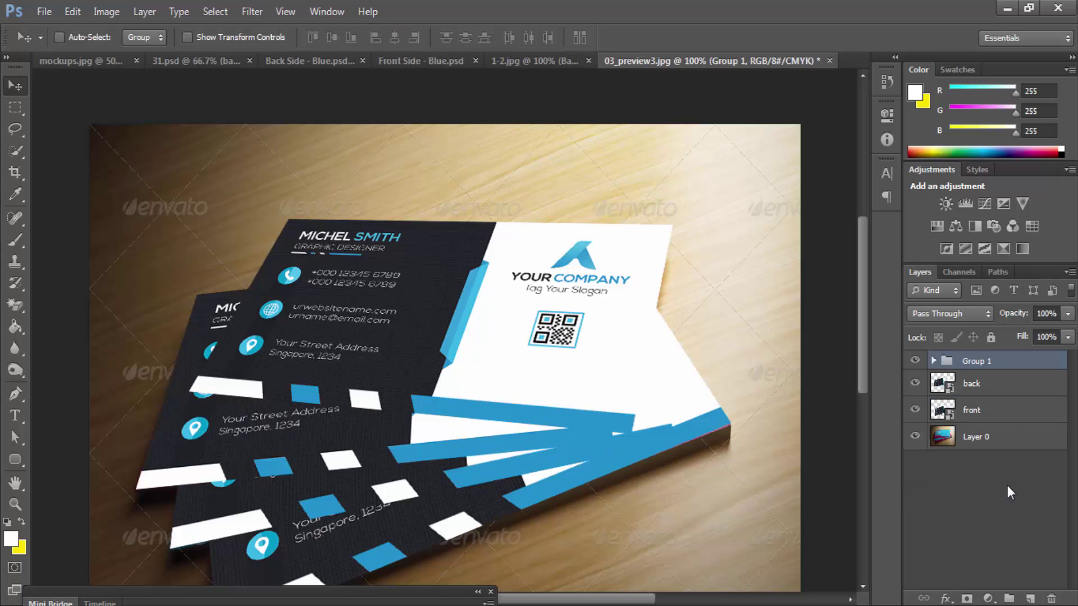
Step: Move the new group below the front layer and rename it de
{"action": "left_click_drag", "start_coordinate": [974, 366], "coordinate": [978, 427]}
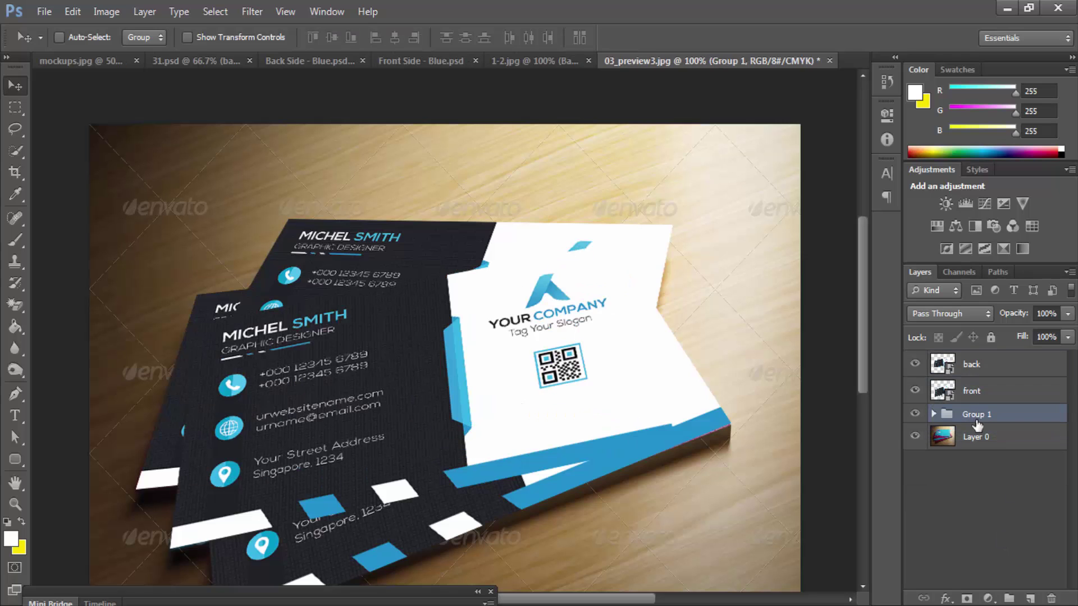
{"action": "double_click", "coordinate": [974, 415]}
{"action": "type", "text": "de"}
{"action": "left_click", "coordinate": [985, 467]}
Step: Check which cards the front and back layers cover by toggling their visibility, and inspect the de group's contents
{"action": "left_click", "coordinate": [972, 390]}
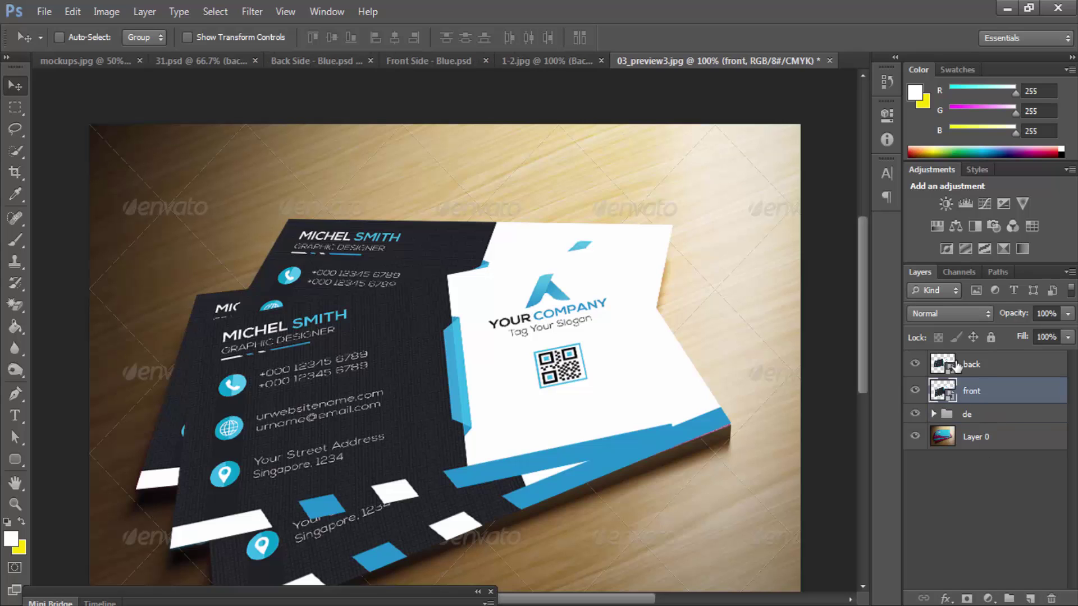
{"action": "left_click", "coordinate": [915, 392]}
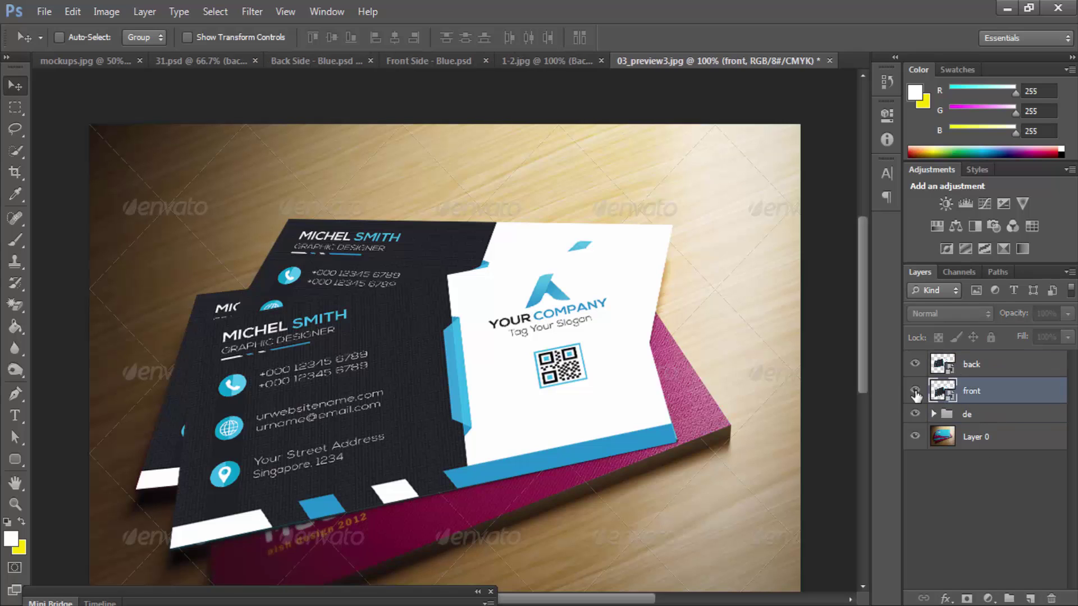
{"action": "left_click", "coordinate": [915, 392]}
{"action": "left_click", "coordinate": [916, 366]}
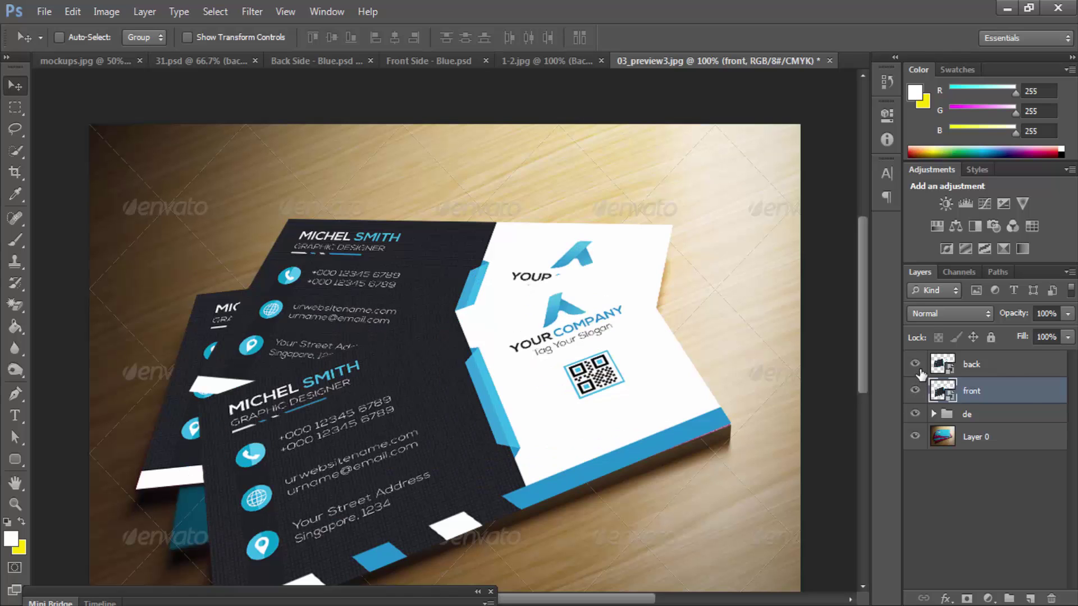
{"action": "left_click", "coordinate": [916, 366]}
{"action": "left_click", "coordinate": [916, 366]}
{"action": "left_click", "coordinate": [916, 366]}
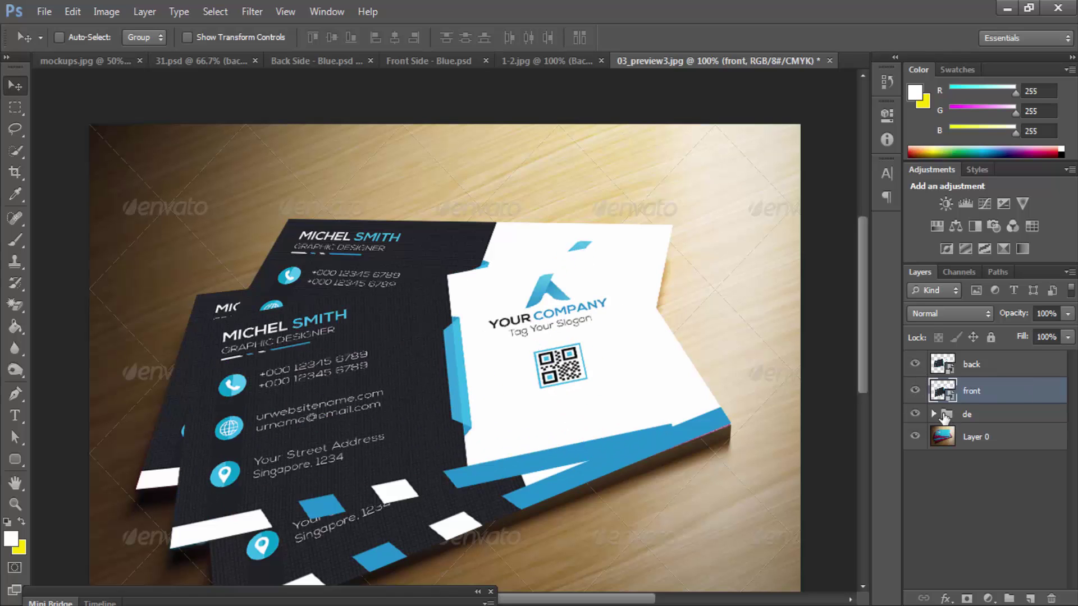
{"action": "left_click", "coordinate": [934, 415]}
{"action": "left_click", "coordinate": [915, 438]}
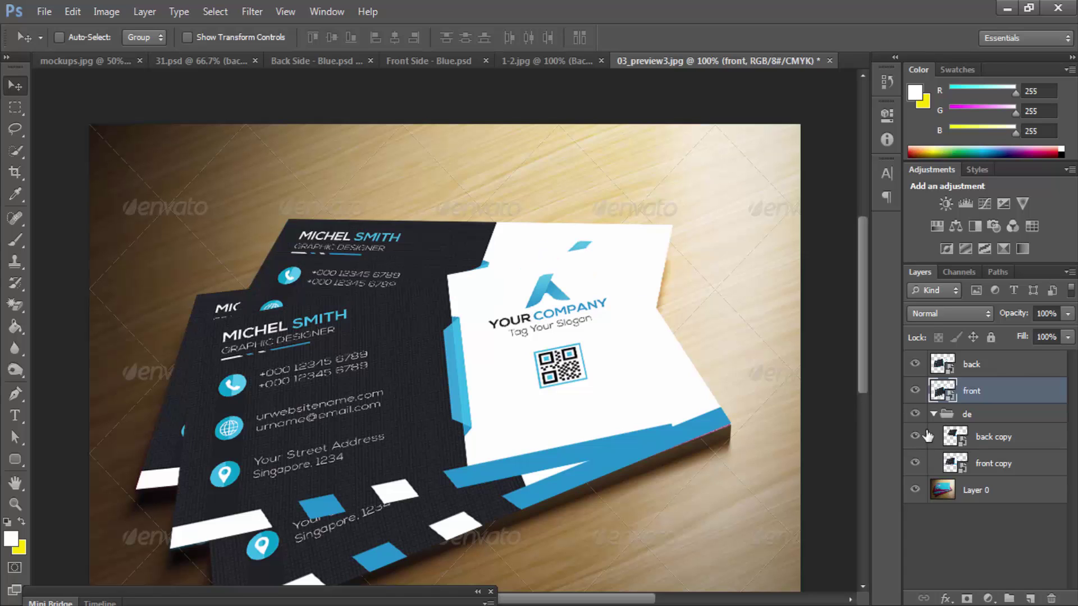
{"action": "left_click", "coordinate": [916, 366]}
{"action": "left_click", "coordinate": [917, 366]}
{"action": "left_click", "coordinate": [917, 366]}
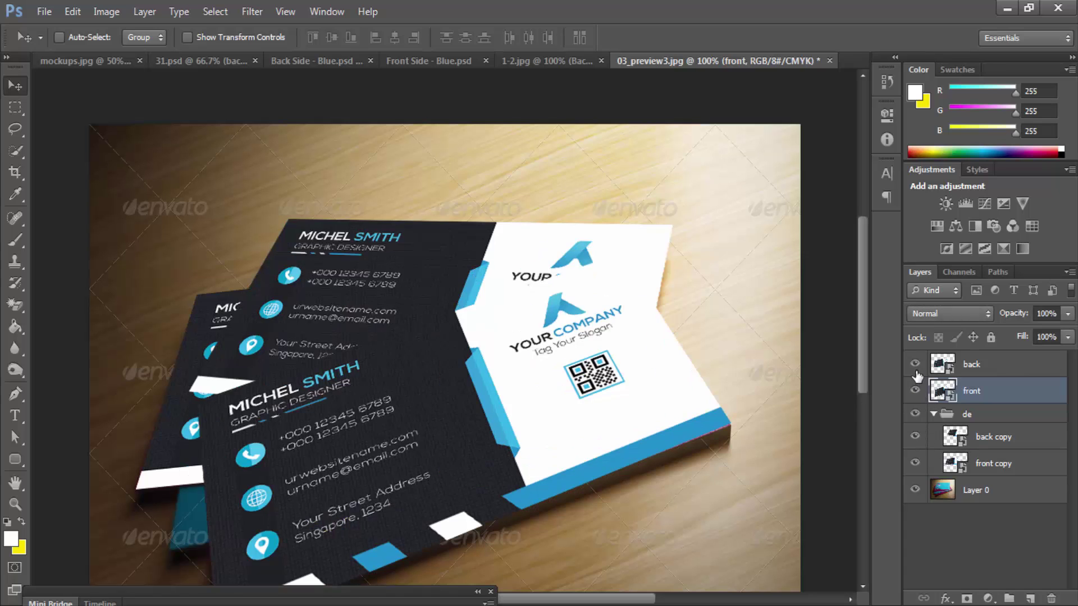
{"action": "left_click", "coordinate": [917, 367]}
{"action": "left_click", "coordinate": [934, 415]}
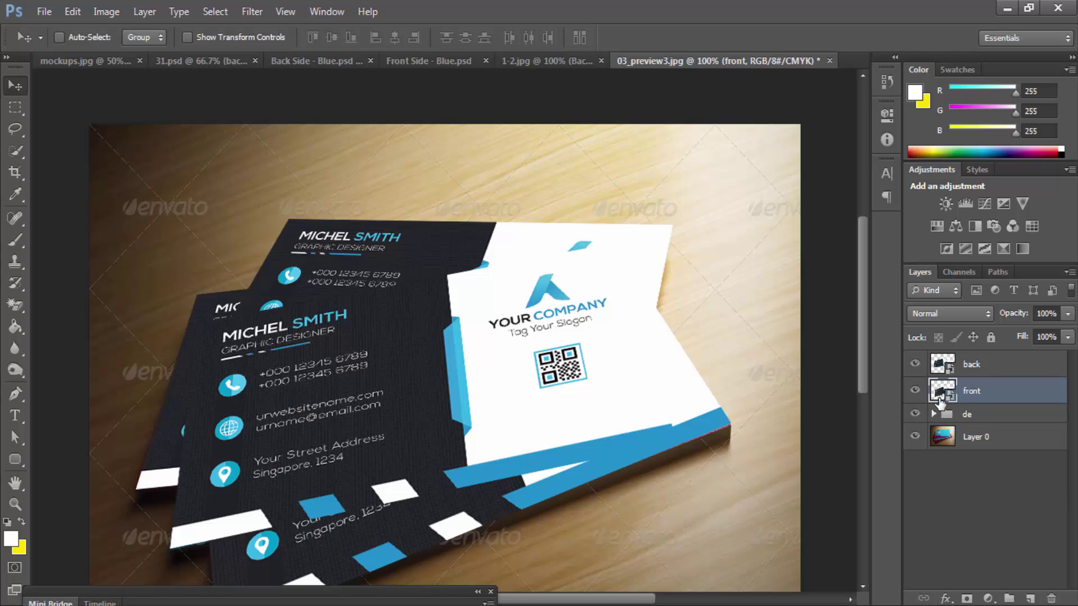
Step: Copy the flattened back card design from 31.psd and return to 03_preview3.jpg
{"action": "left_click", "coordinate": [434, 62]}
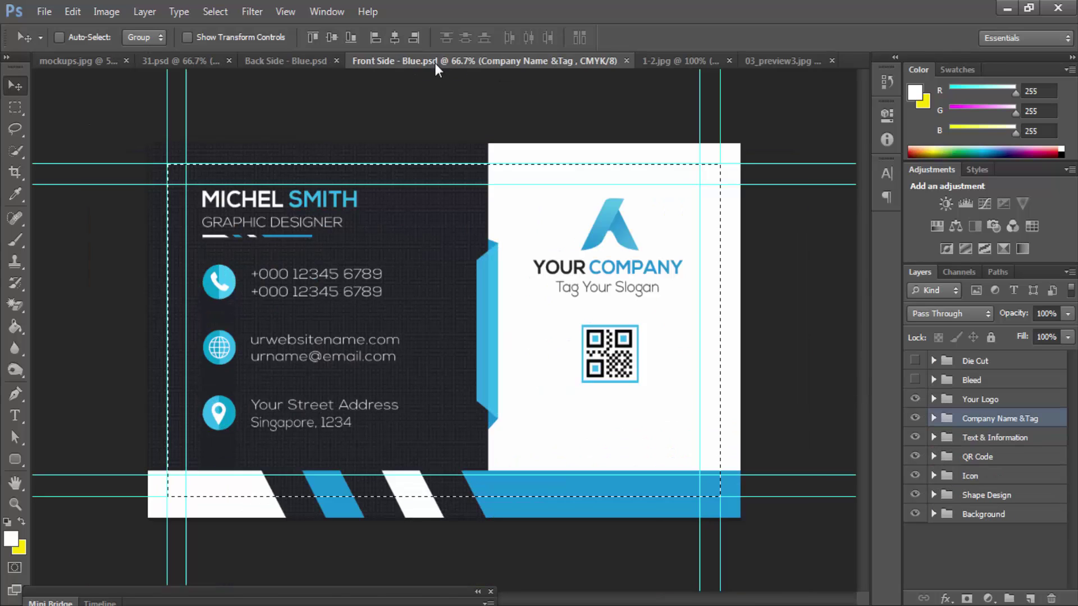
{"action": "left_click", "coordinate": [281, 56]}
{"action": "left_click", "coordinate": [167, 59]}
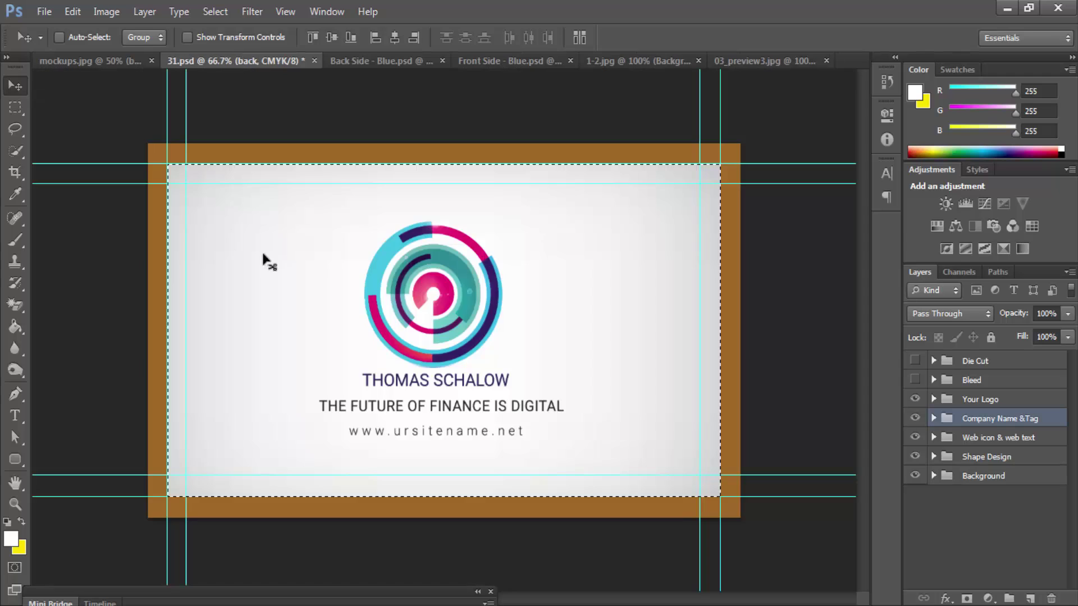
{"action": "left_click", "coordinate": [760, 60]}
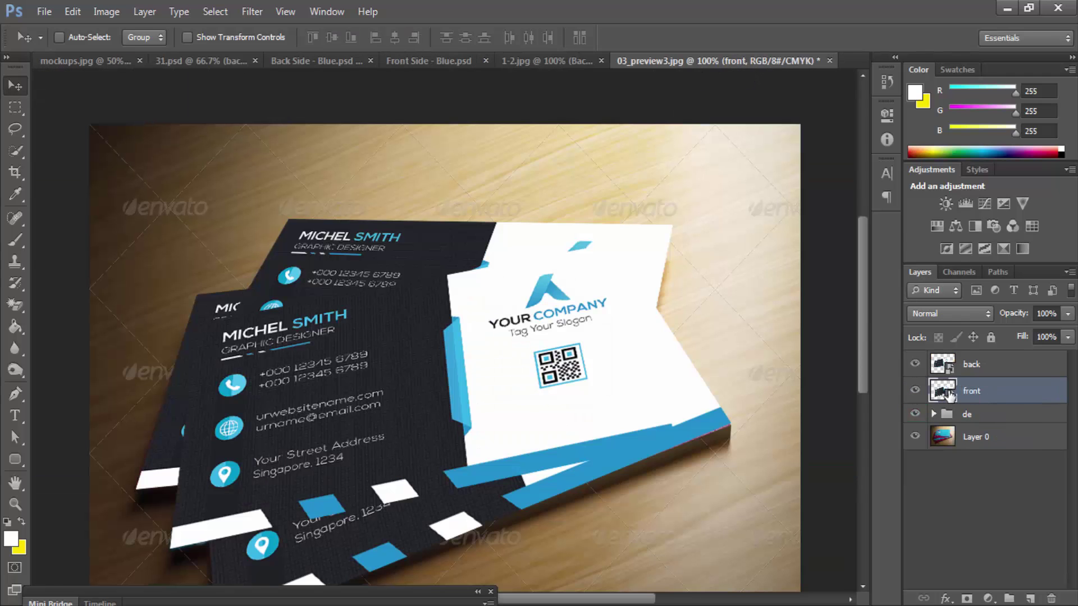
Step: Paste the copied back design into the front smart object, then save and close its contents
{"action": "left_click", "coordinate": [949, 373]}
{"action": "double_click", "coordinate": [948, 393]}
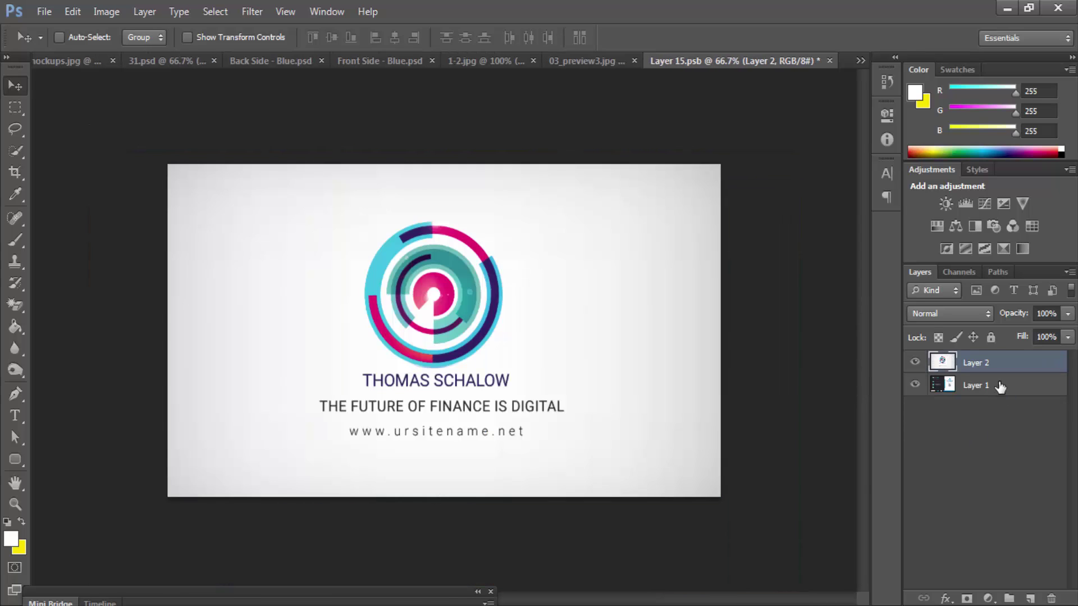
{"action": "key", "text": "ctrl+w"}
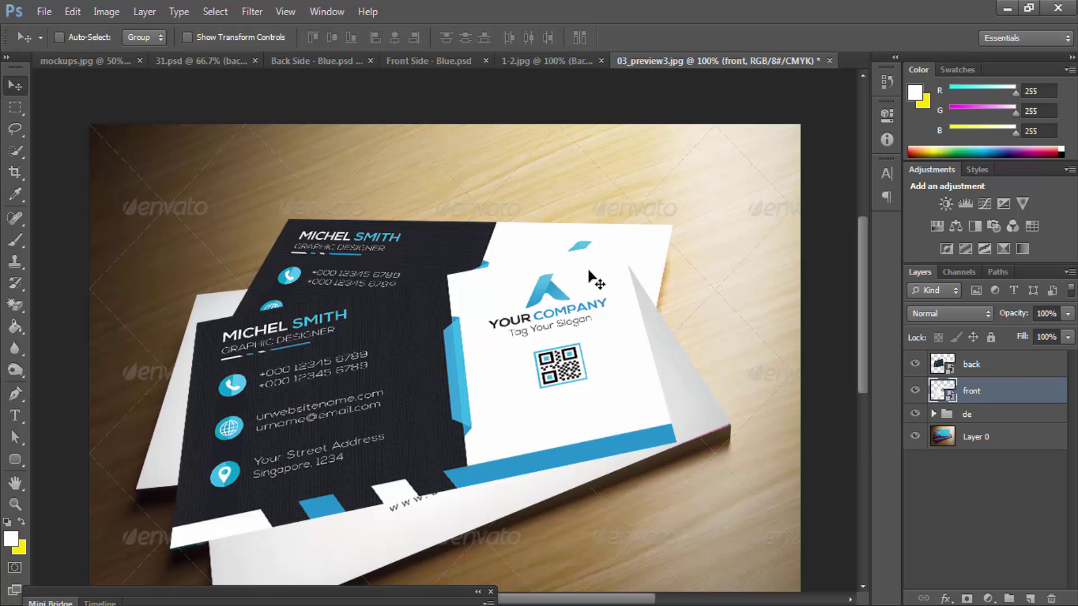
Step: Paste the copied back design into the back smart object, then save and close its contents
{"action": "double_click", "coordinate": [947, 368]}
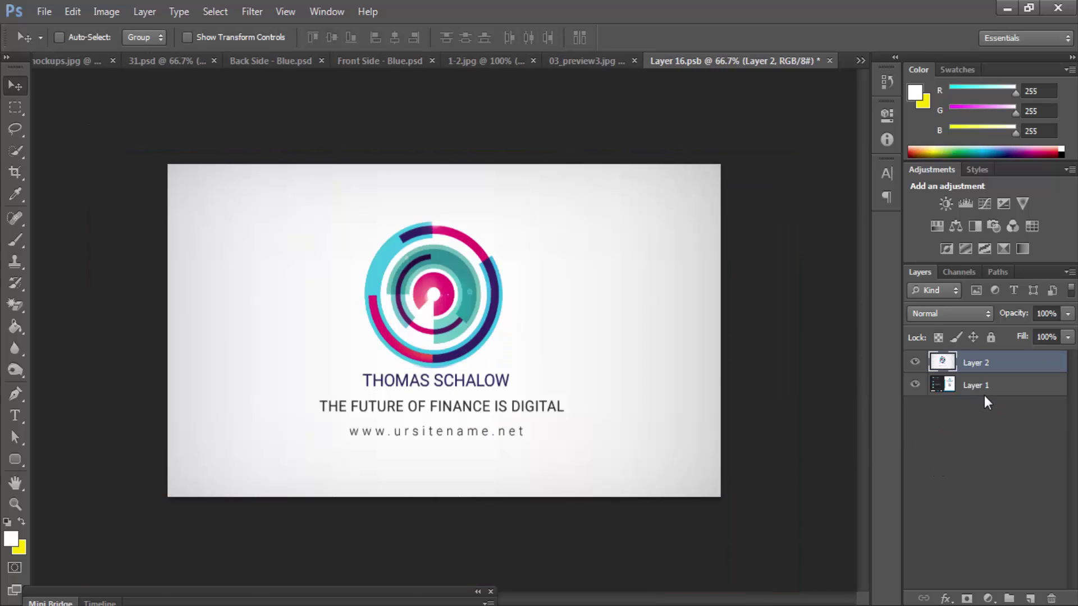
{"action": "key", "text": "ctrl+s"}
{"action": "key", "text": "ctrl+w"}
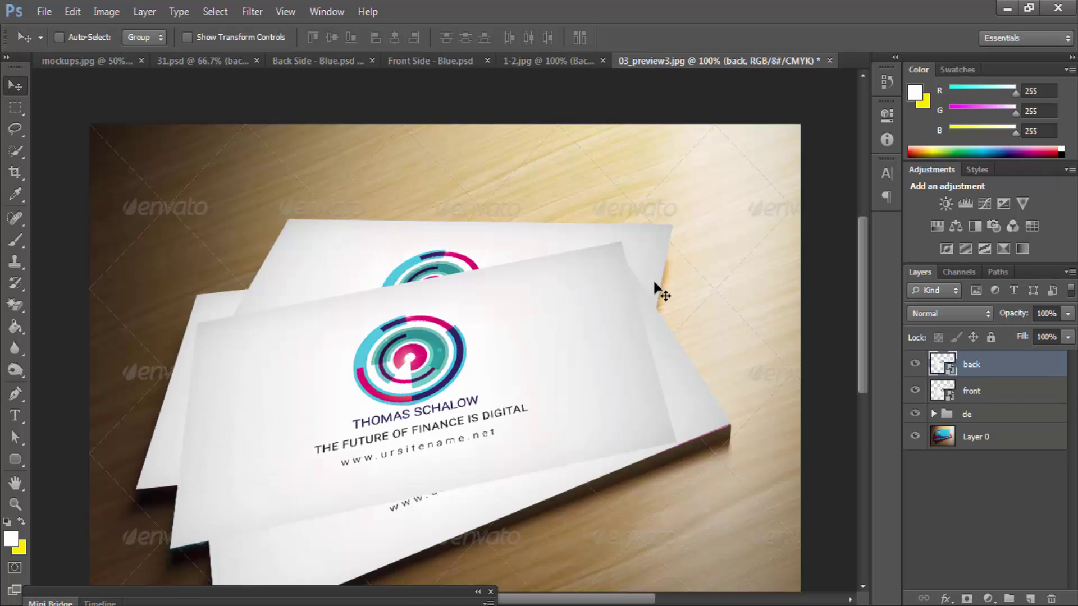
Step: Copy 31.psd's Front design with its back group hidden, and paste it into the front smart object in 03_preview3.jpg, saving the contents
{"action": "left_click", "coordinate": [191, 61]}
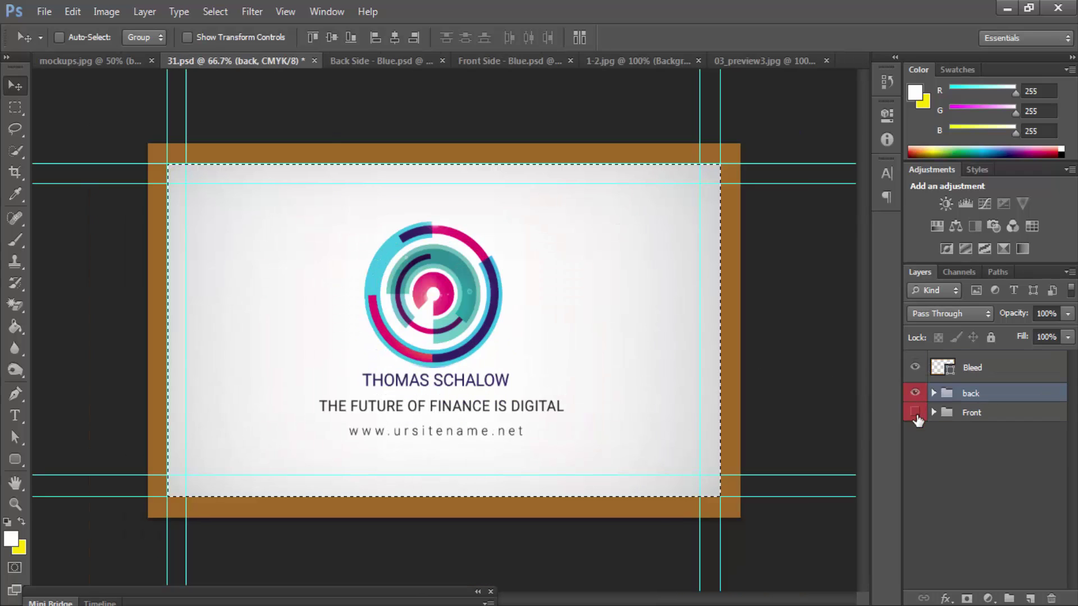
{"action": "left_click", "coordinate": [916, 393]}
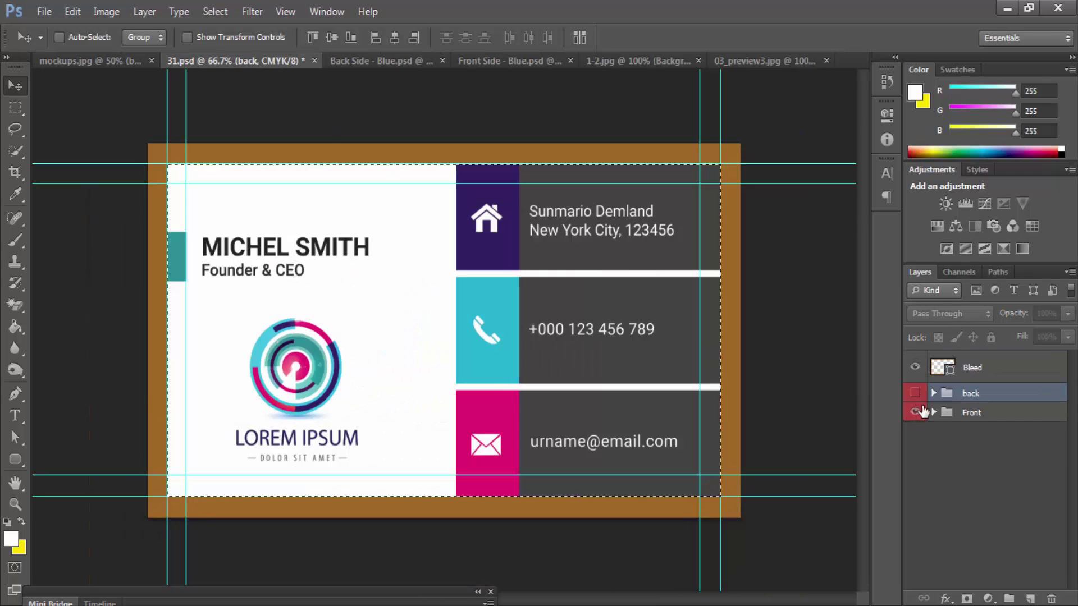
{"action": "left_click", "coordinate": [766, 62]}
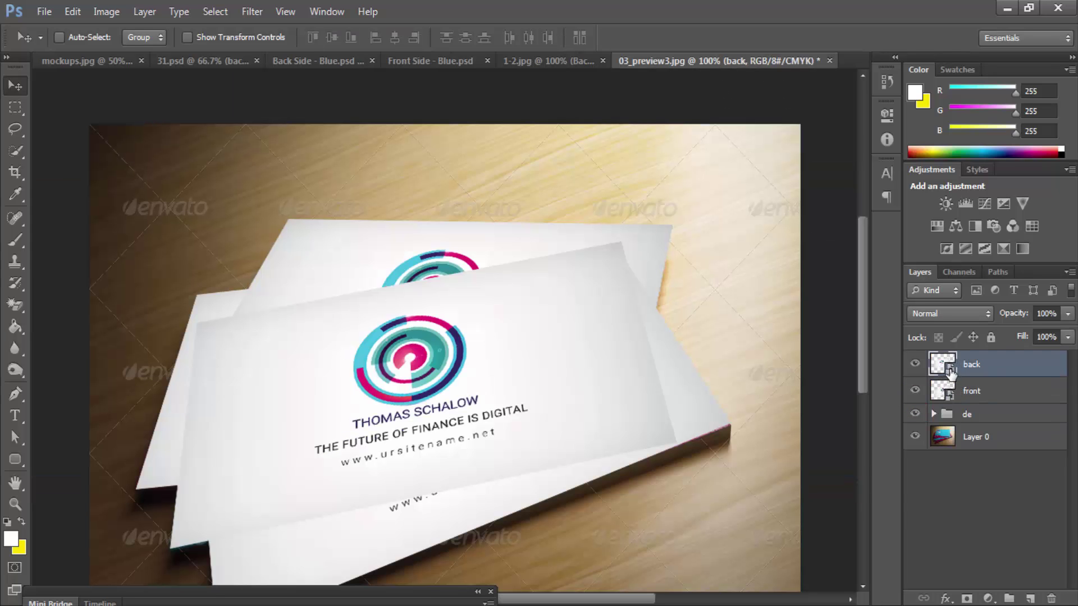
{"action": "double_click", "coordinate": [949, 396]}
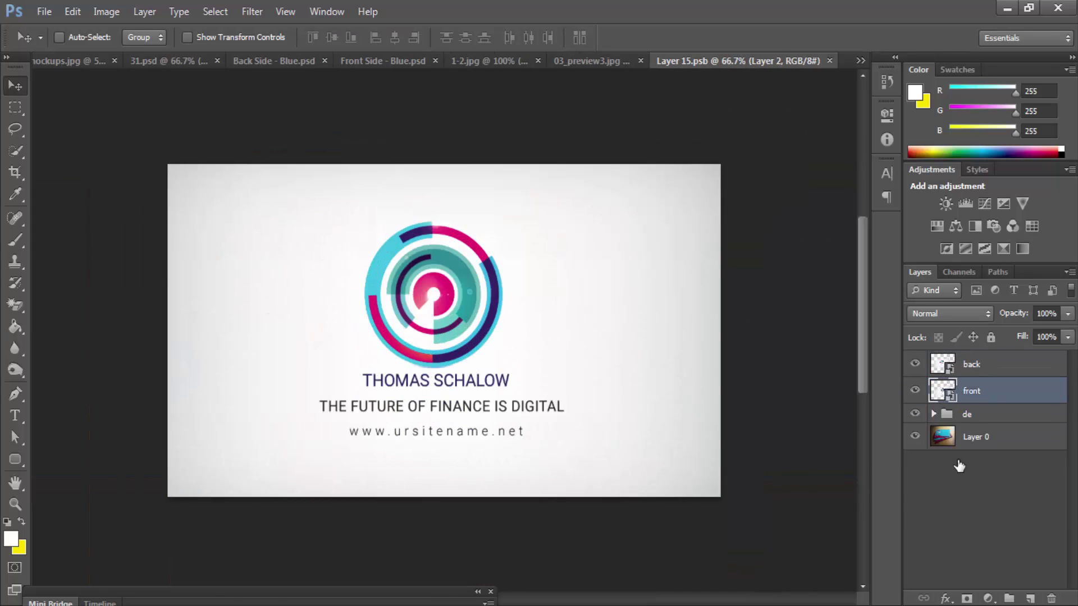
{"action": "key", "text": "ctrl+s"}
{"action": "key", "text": "ctrl+w"}
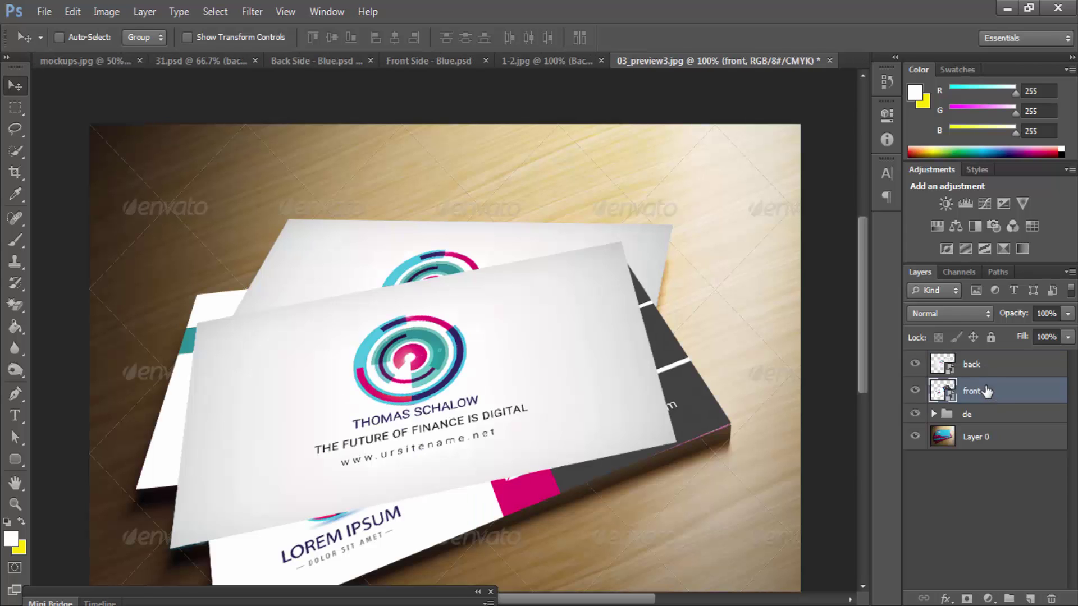
{"action": "key", "text": "ctrl+plus"}
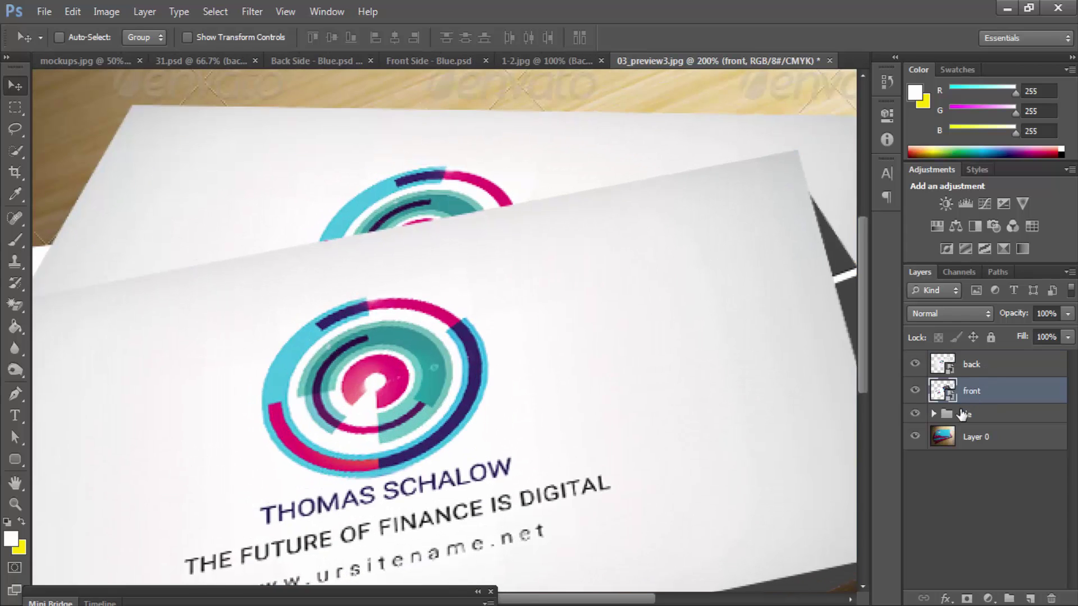
{"action": "key", "text": "ctrl+minus"}
{"action": "key", "text": "ctrl+minus"}
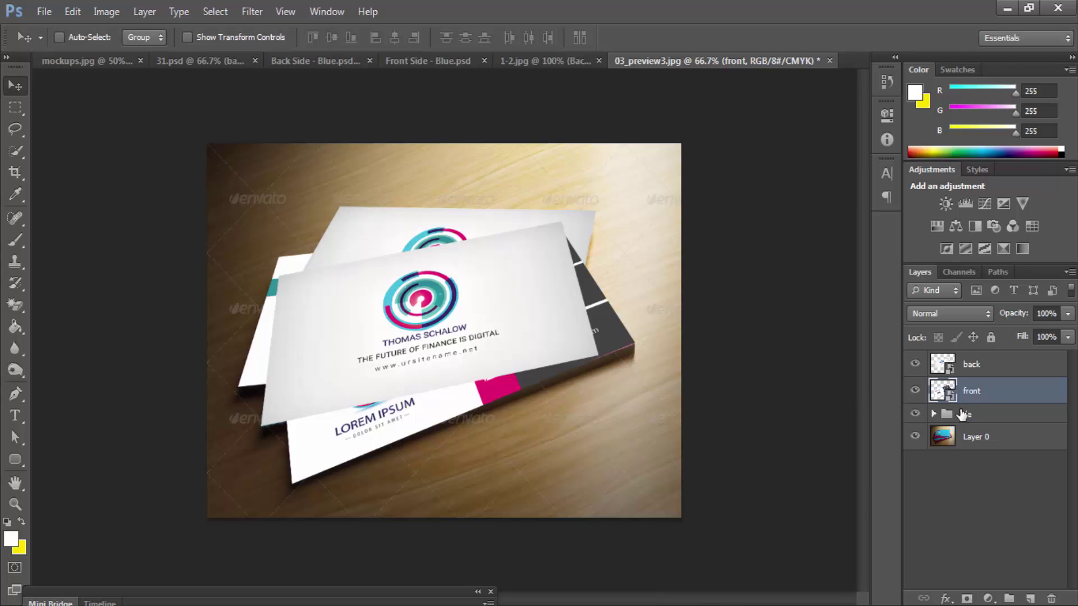
{"action": "key", "text": "ctrl+plus"}
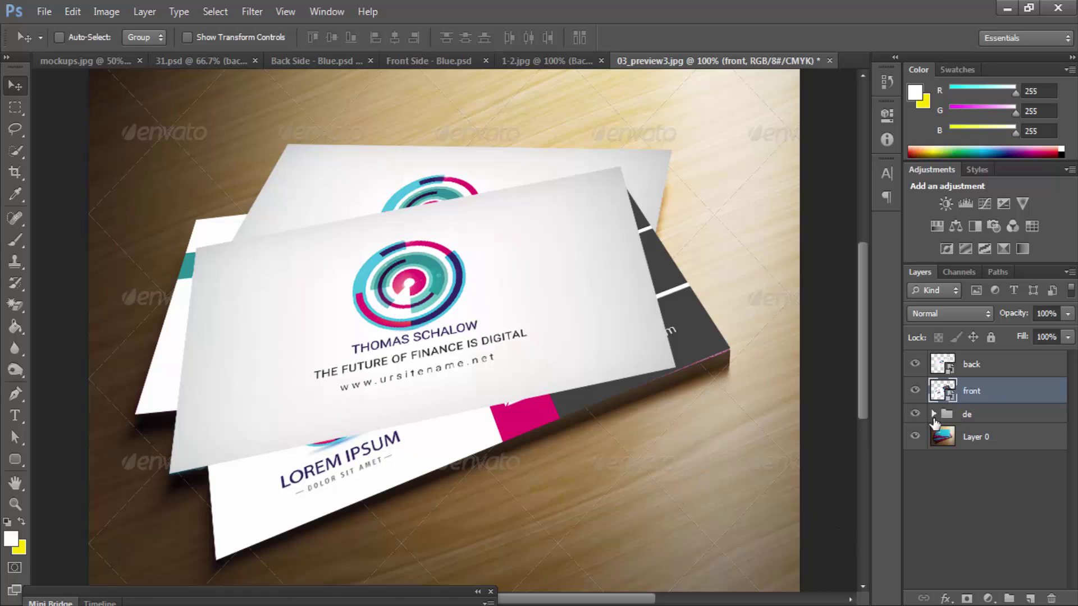
{"action": "left_click", "coordinate": [974, 368]}
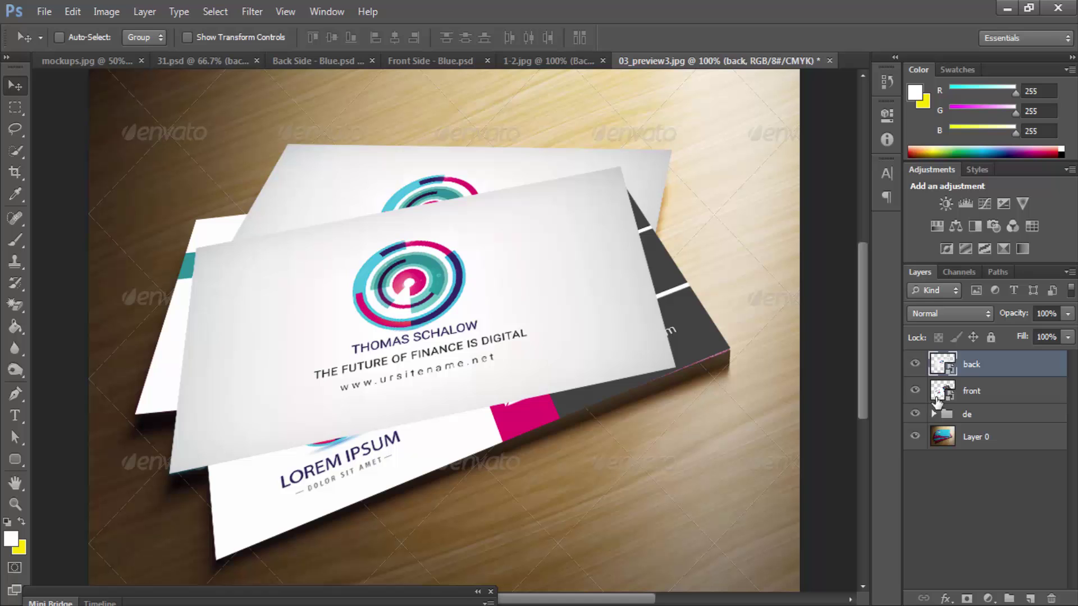
{"action": "left_click", "coordinate": [916, 368]}
{"action": "left_click", "coordinate": [916, 368]}
{"action": "right_click", "coordinate": [998, 365]}
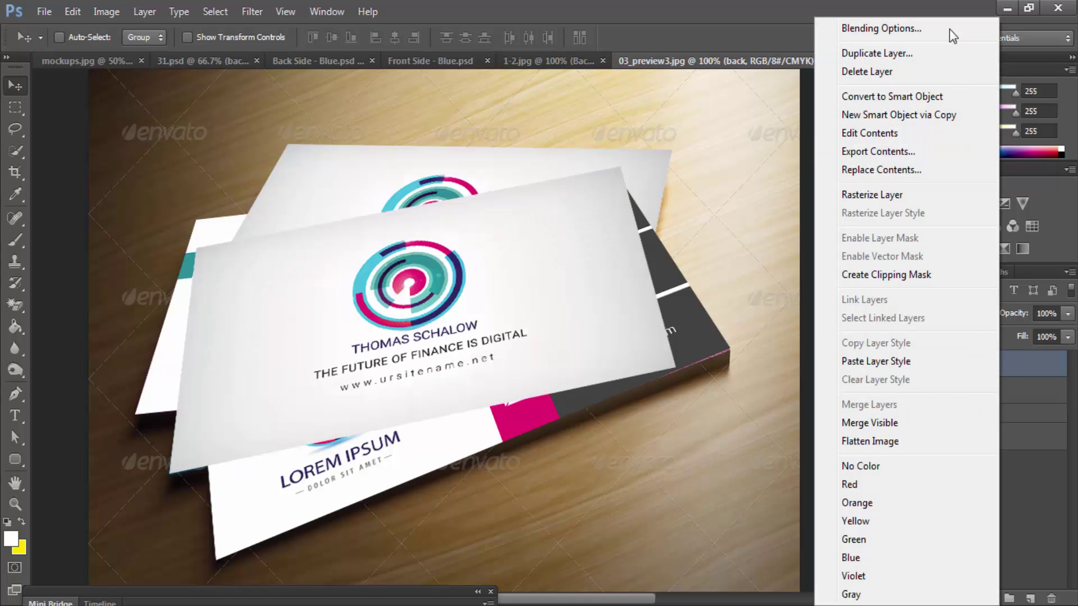
{"action": "left_click", "coordinate": [949, 29]}
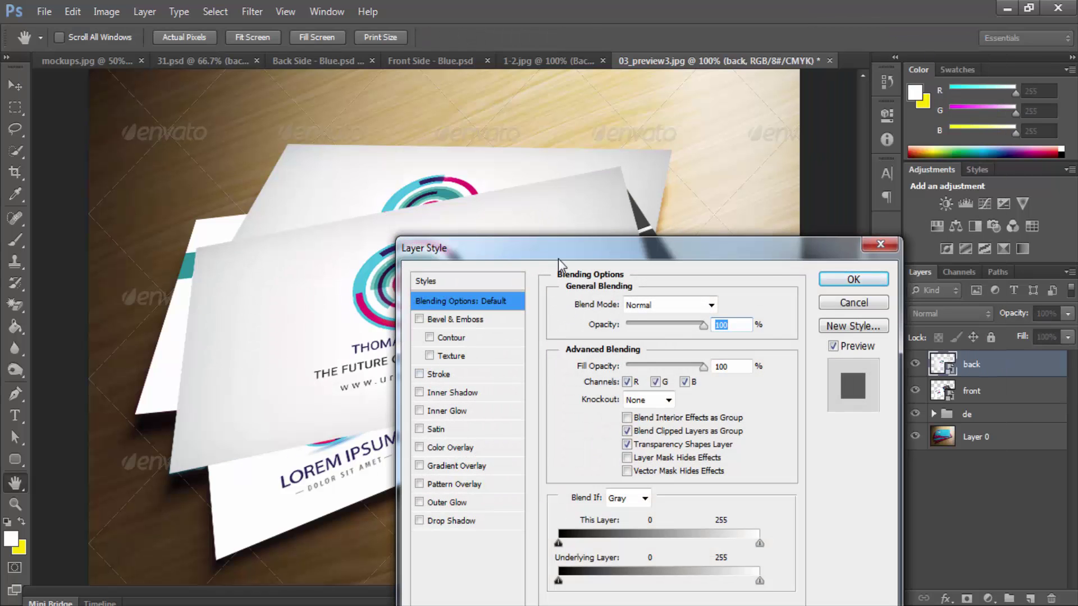
{"action": "left_click_drag", "start_coordinate": [559, 259], "coordinate": [670, 157]}
{"action": "left_click", "coordinate": [564, 420]}
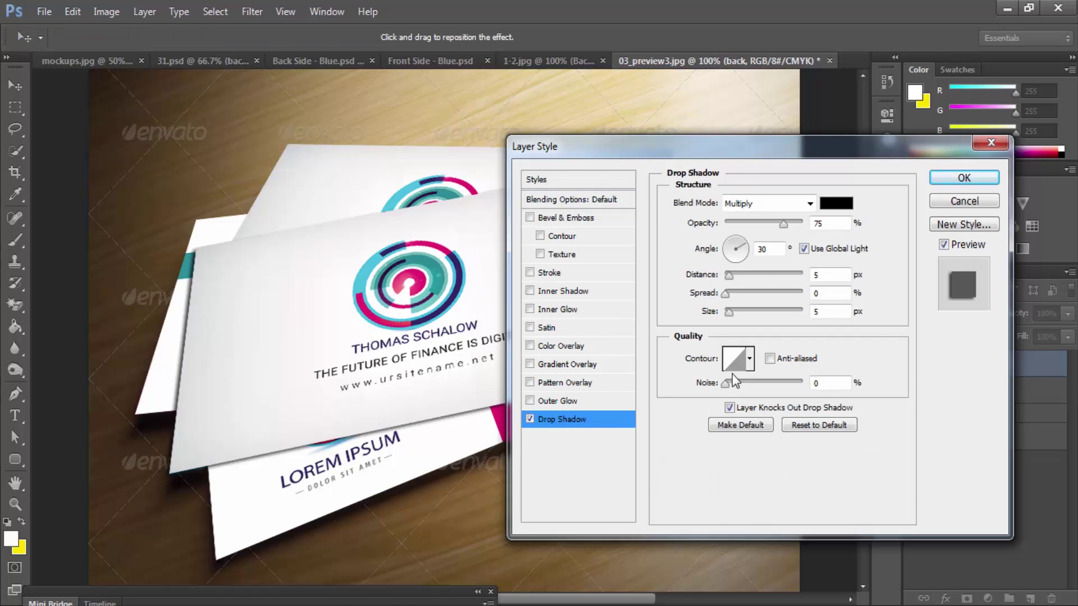
{"action": "left_click", "coordinate": [730, 293]}
{"action": "left_click_drag", "start_coordinate": [783, 223], "coordinate": [780, 225]}
{"action": "left_click", "coordinate": [734, 311]}
{"action": "left_click_drag", "start_coordinate": [732, 313], "coordinate": [733, 312]}
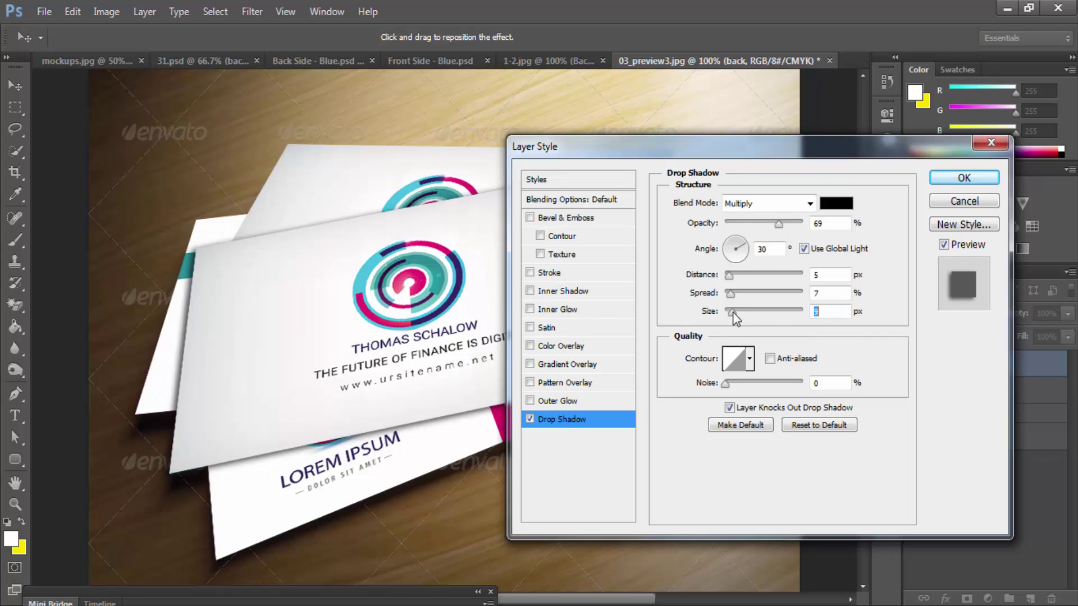
{"action": "left_click", "coordinate": [940, 199]}
Step: Add a drop shadow to the back layer with 78% opacity and 5% spread
{"action": "right_click", "coordinate": [1021, 370]}
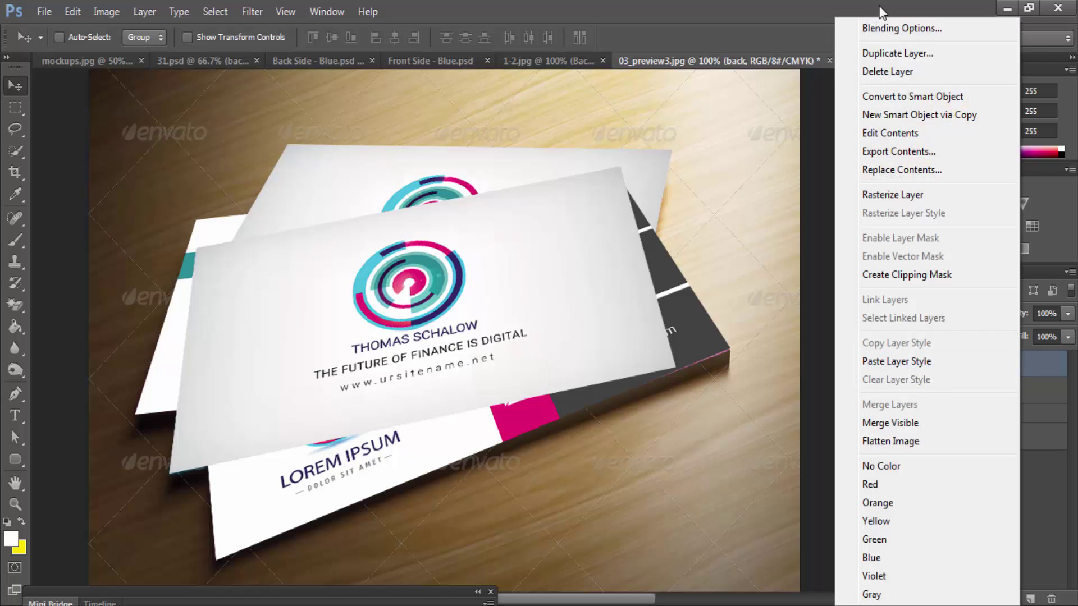
{"action": "left_click", "coordinate": [888, 27]}
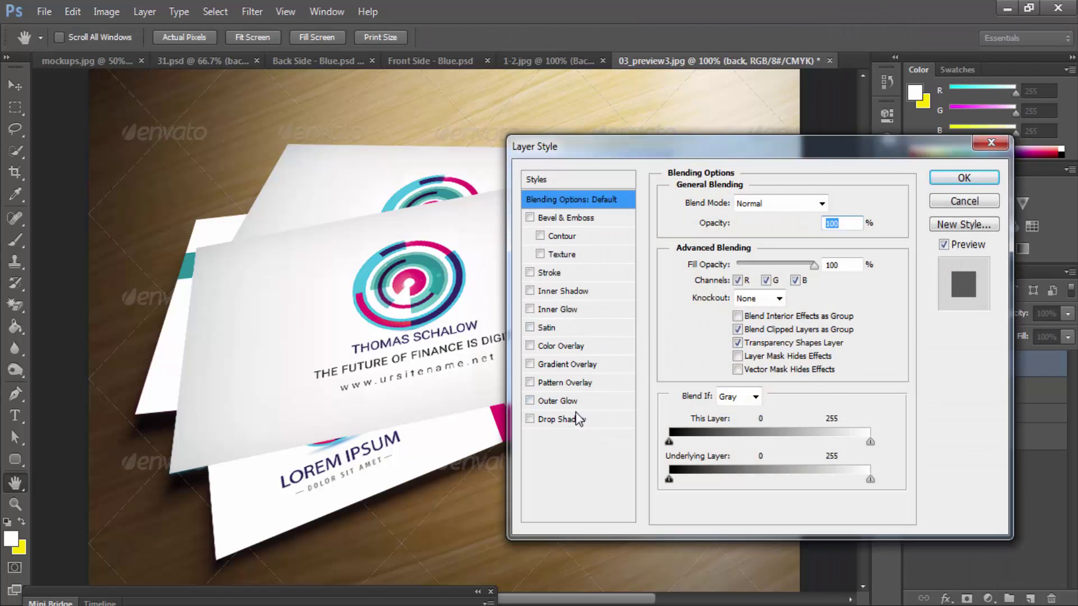
{"action": "left_click", "coordinate": [570, 419]}
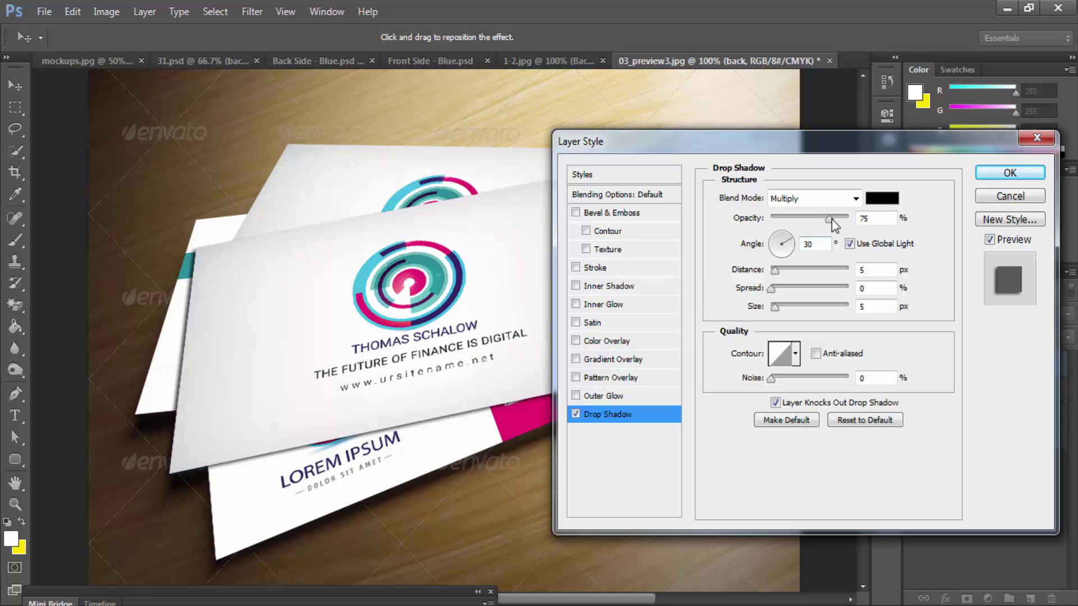
{"action": "left_click_drag", "start_coordinate": [831, 218], "coordinate": [837, 221]}
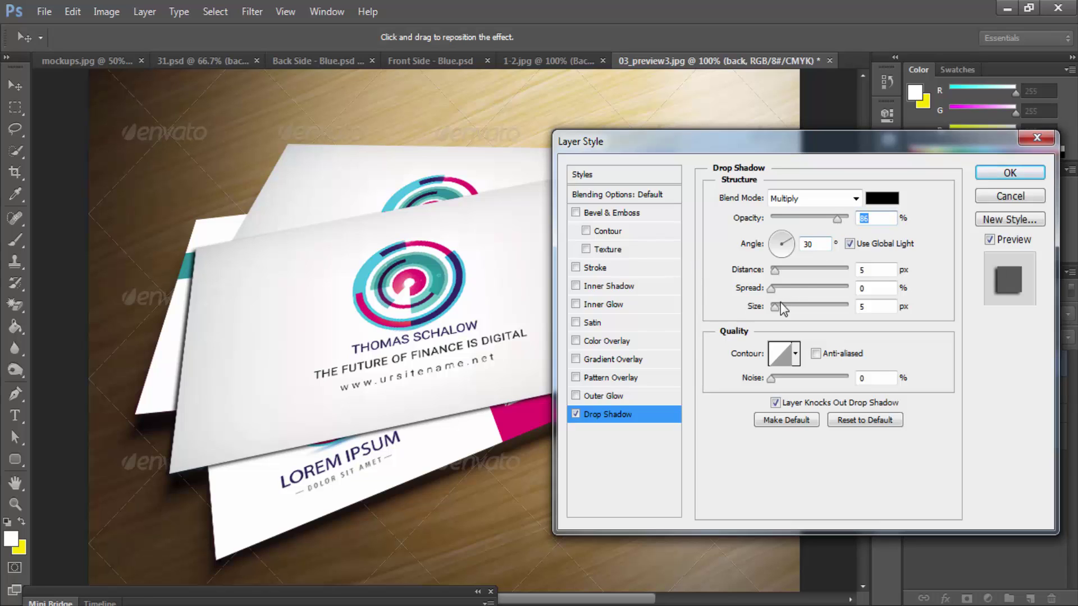
{"action": "left_click", "coordinate": [772, 288]}
{"action": "left_click_drag", "start_coordinate": [776, 290], "coordinate": [775, 290]}
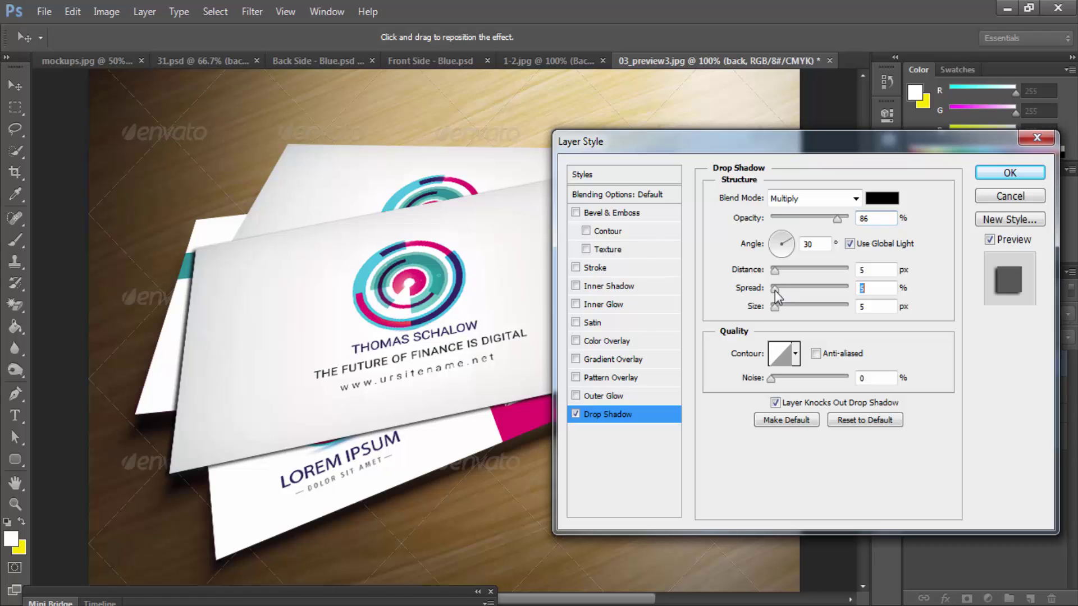
{"action": "left_click", "coordinate": [833, 222]}
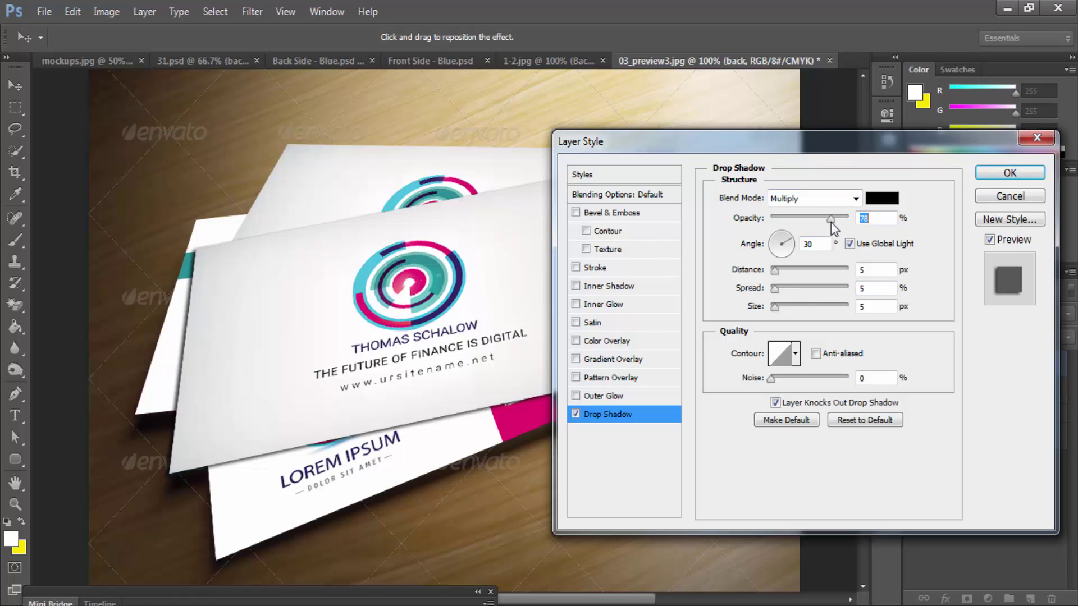
{"action": "left_click", "coordinate": [1005, 173]}
Step: Copy the back layer's drop shadow style and paste it onto the front layer
{"action": "right_click", "coordinate": [997, 369]}
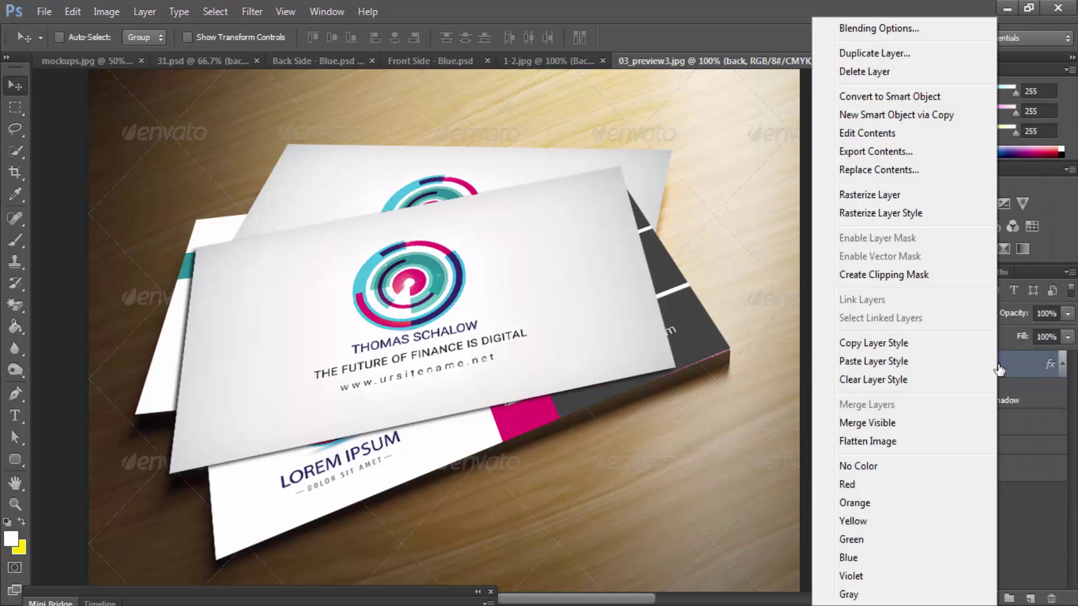
{"action": "left_click", "coordinate": [866, 344]}
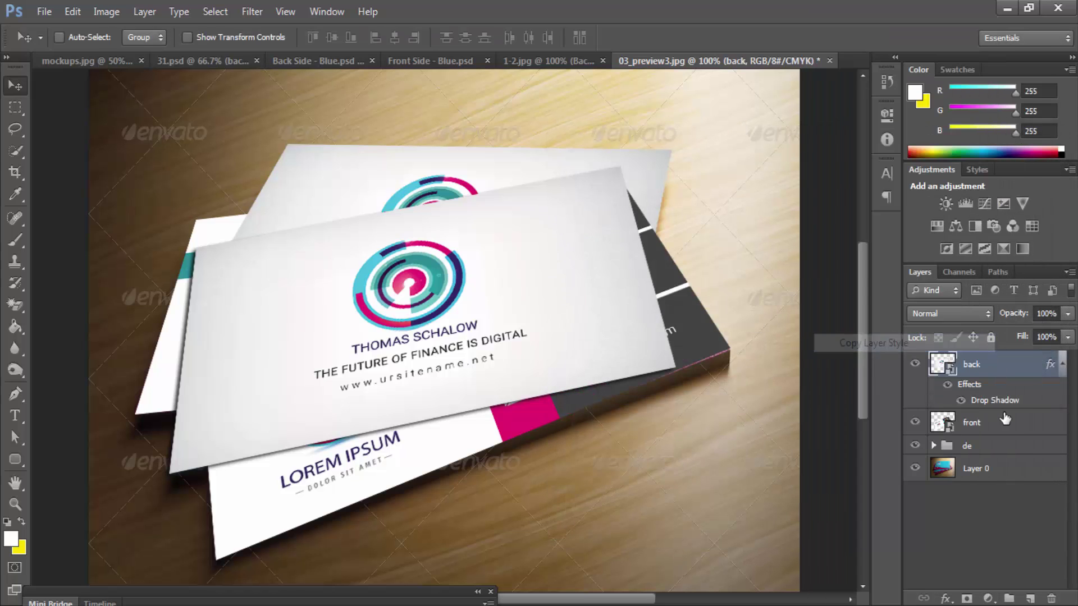
{"action": "left_click", "coordinate": [992, 422]}
{"action": "right_click", "coordinate": [993, 421]}
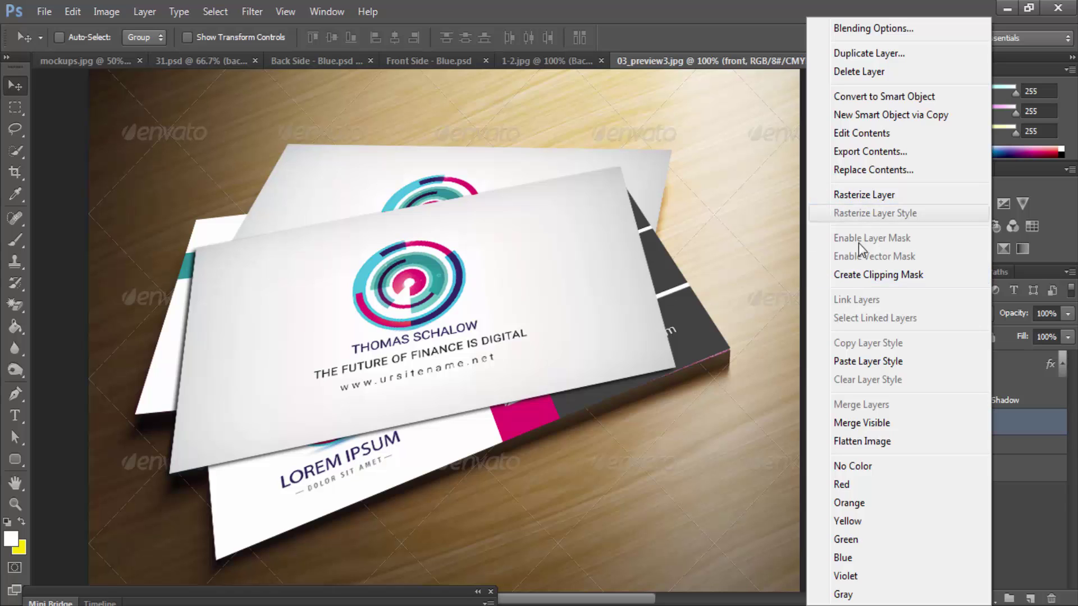
{"action": "left_click", "coordinate": [876, 361]}
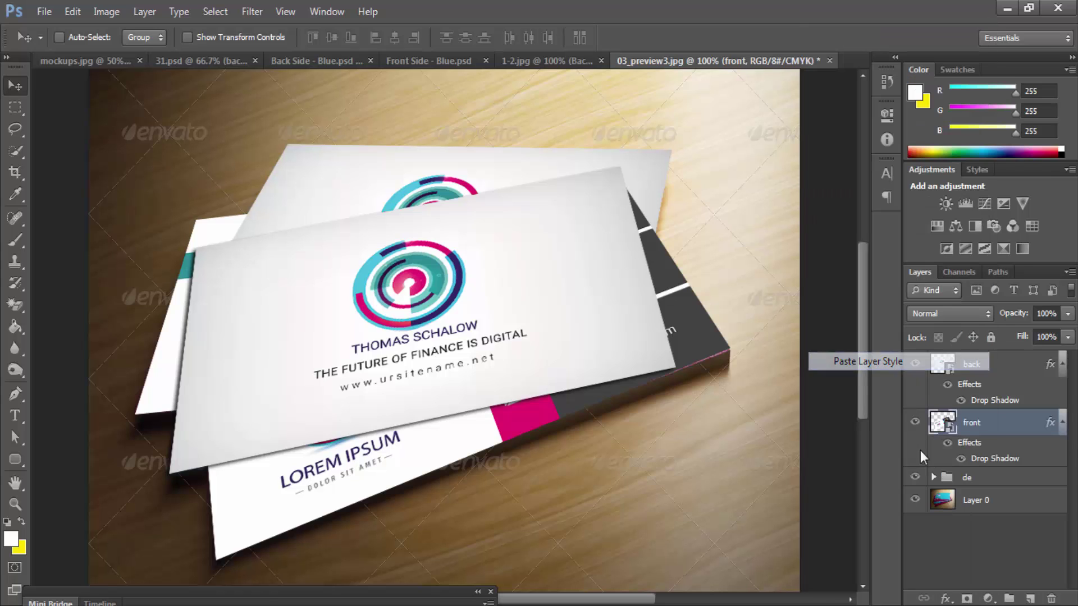
Step: Paste the copied drop shadow style onto the back copy and front copy layers in the de group, then collapse the group
{"action": "left_click", "coordinate": [934, 477]}
{"action": "left_click", "coordinate": [1016, 522]}
{"action": "left_click", "coordinate": [1010, 503], "text": "shift"}
{"action": "right_click", "coordinate": [1011, 503]}
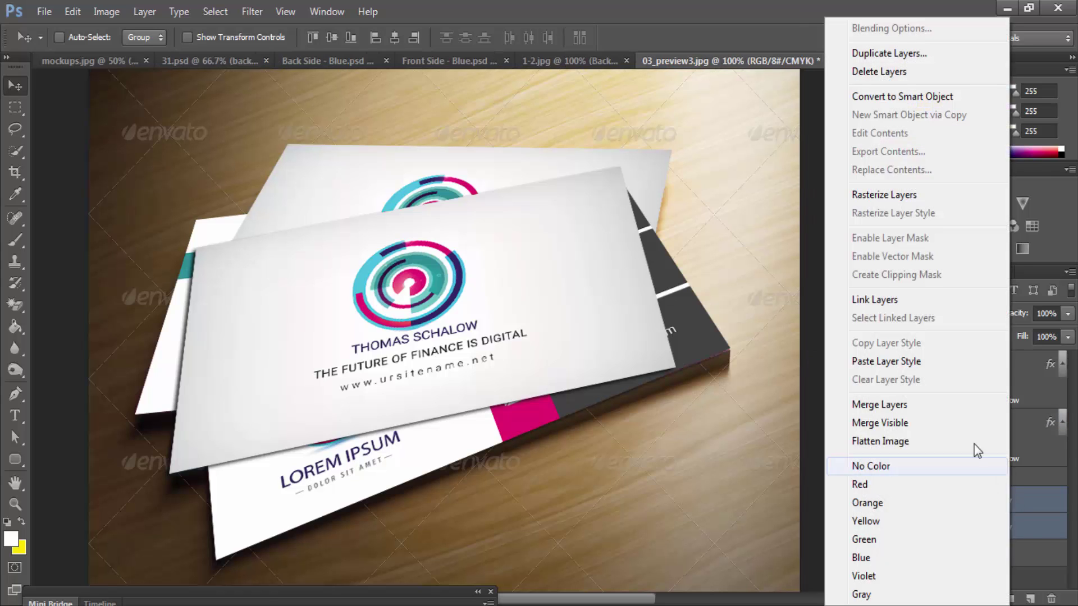
{"action": "left_click", "coordinate": [892, 361]}
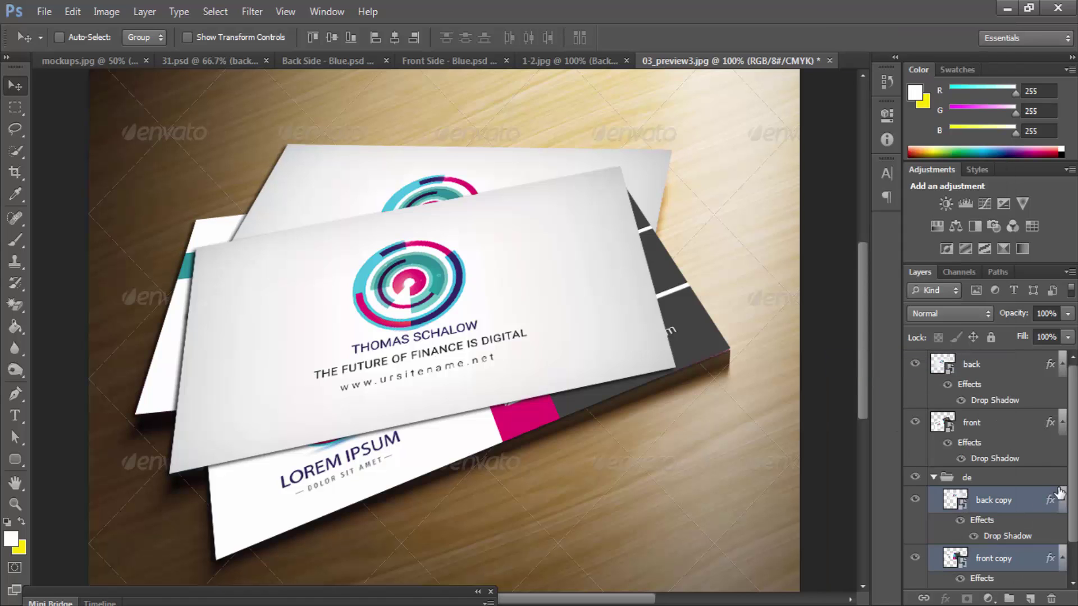
{"action": "left_click", "coordinate": [987, 418]}
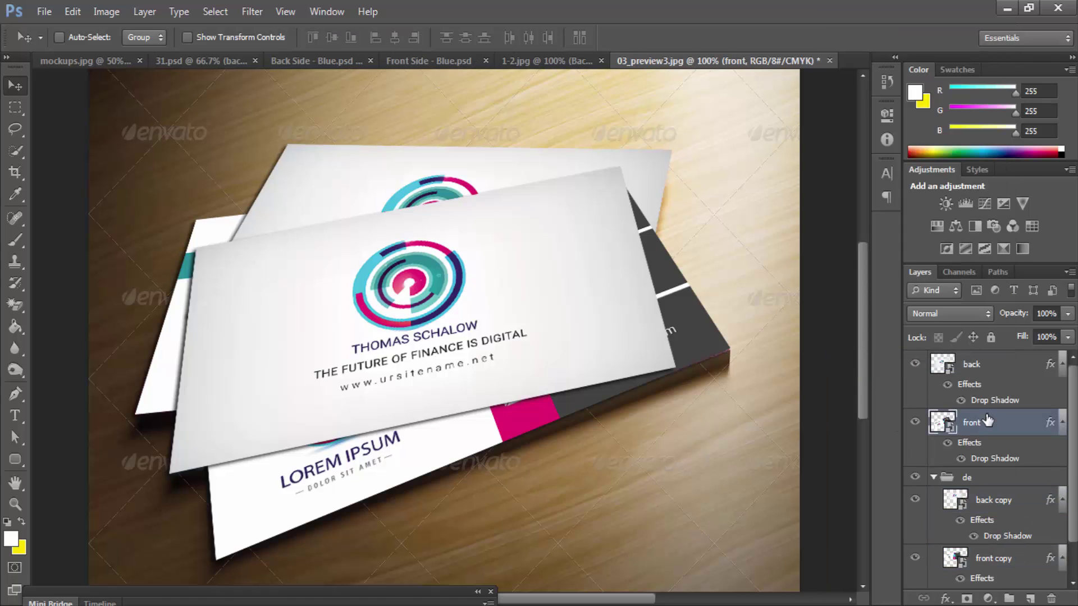
{"action": "left_click", "coordinate": [934, 478]}
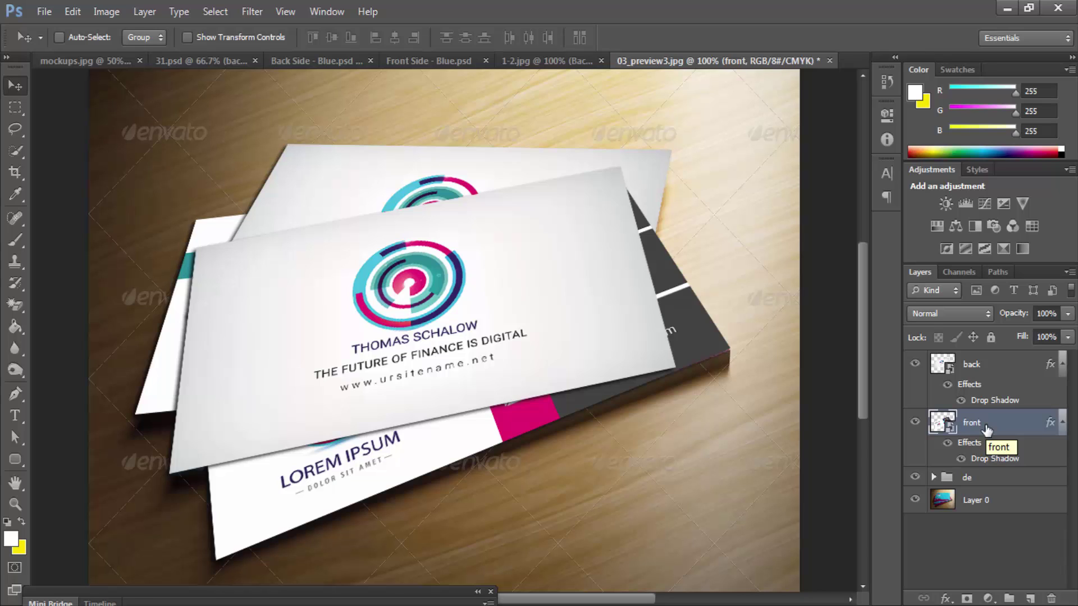
Step: Try to cover the upper-left envato watermark on Layer 0 with the Clone Stamp tool, and undo the retouching
{"action": "key", "text": "s"}
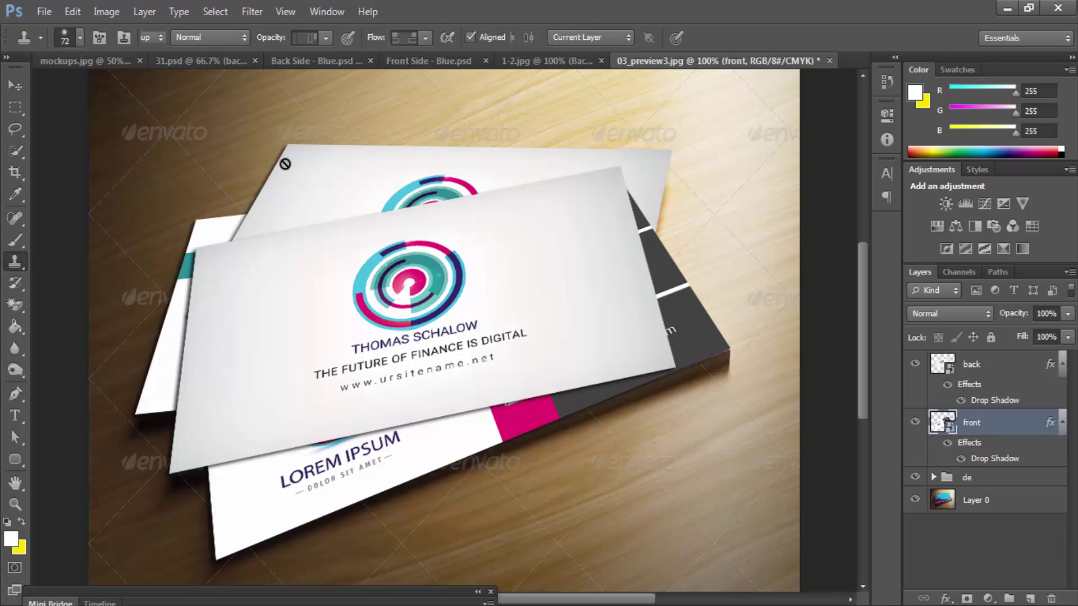
{"action": "left_click", "coordinate": [953, 500]}
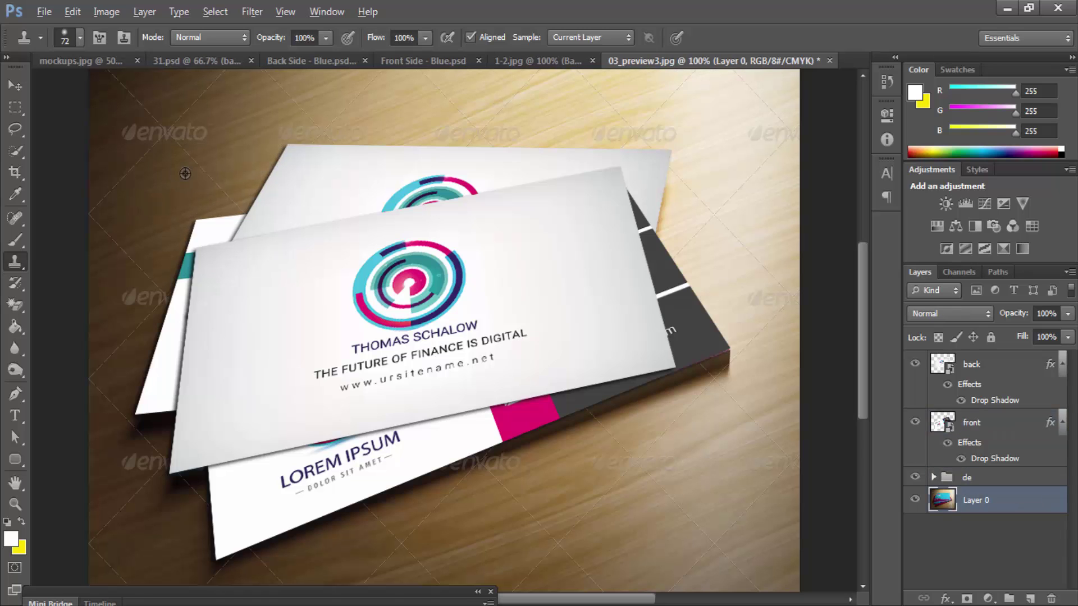
{"action": "key", "text": "alt"}
{"action": "key", "text": "s"}
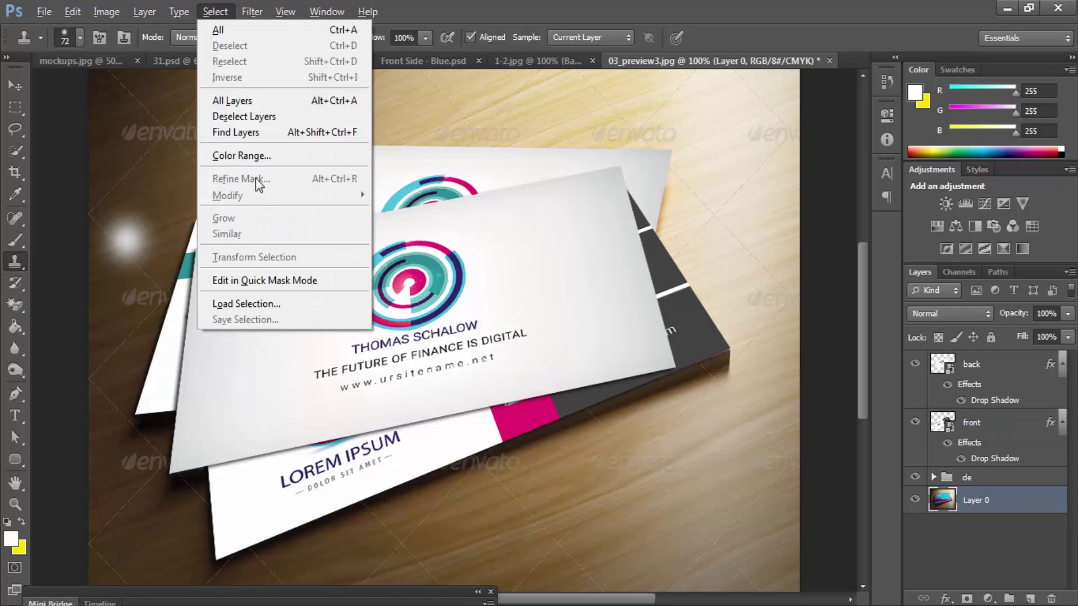
{"action": "left_click", "coordinate": [446, 37]}
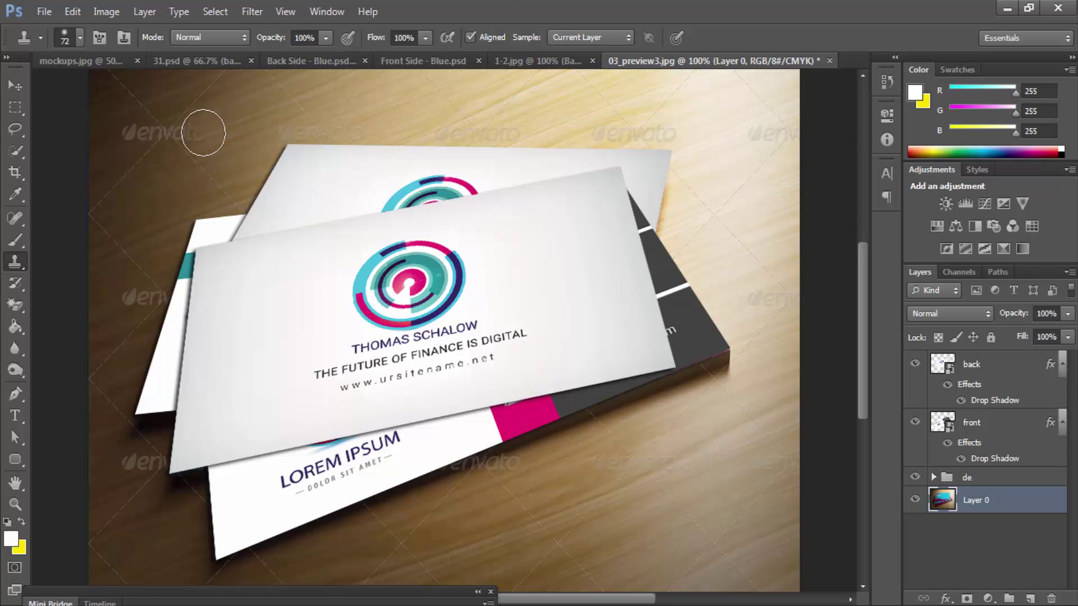
{"action": "left_click_drag", "start_coordinate": [197, 134], "coordinate": [176, 142]}
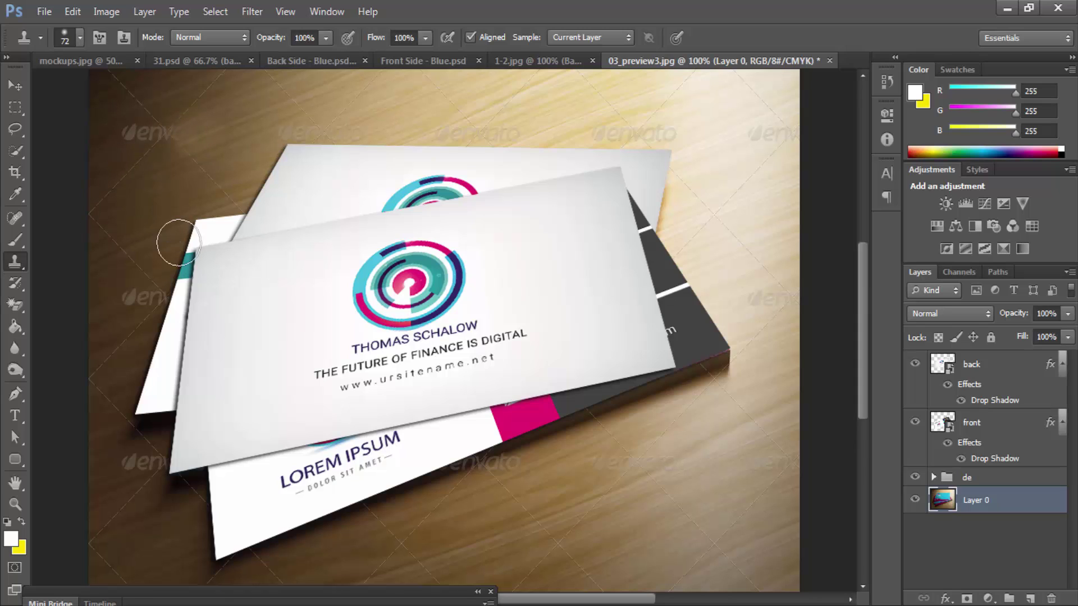
{"action": "key", "text": "ctrl+alt+z"}
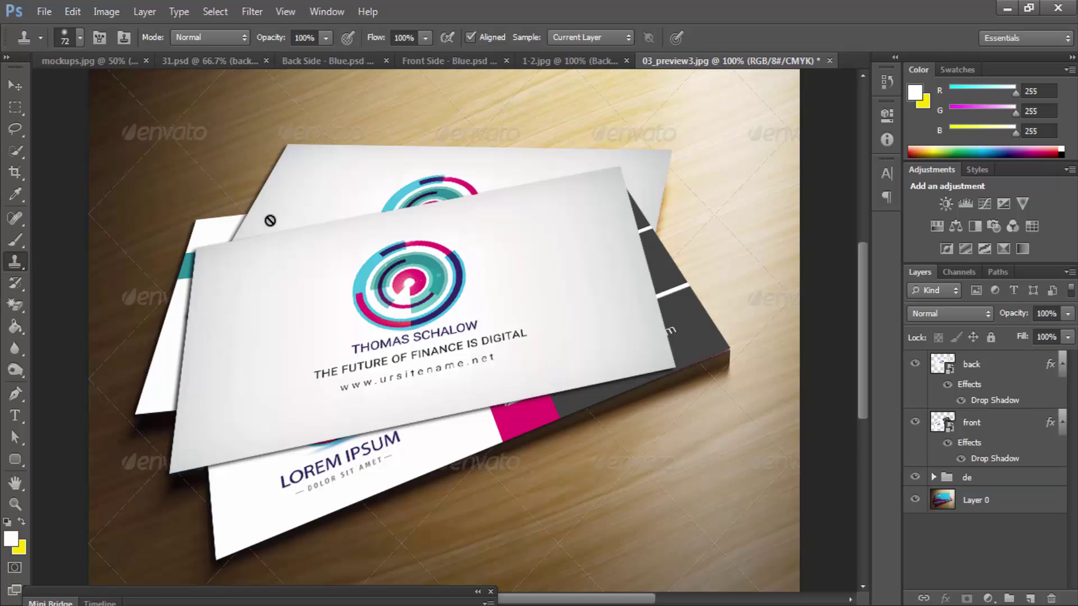
{"action": "left_click_drag", "start_coordinate": [310, 209], "coordinate": [305, 269]}
{"action": "left_click", "coordinate": [304, 270]}
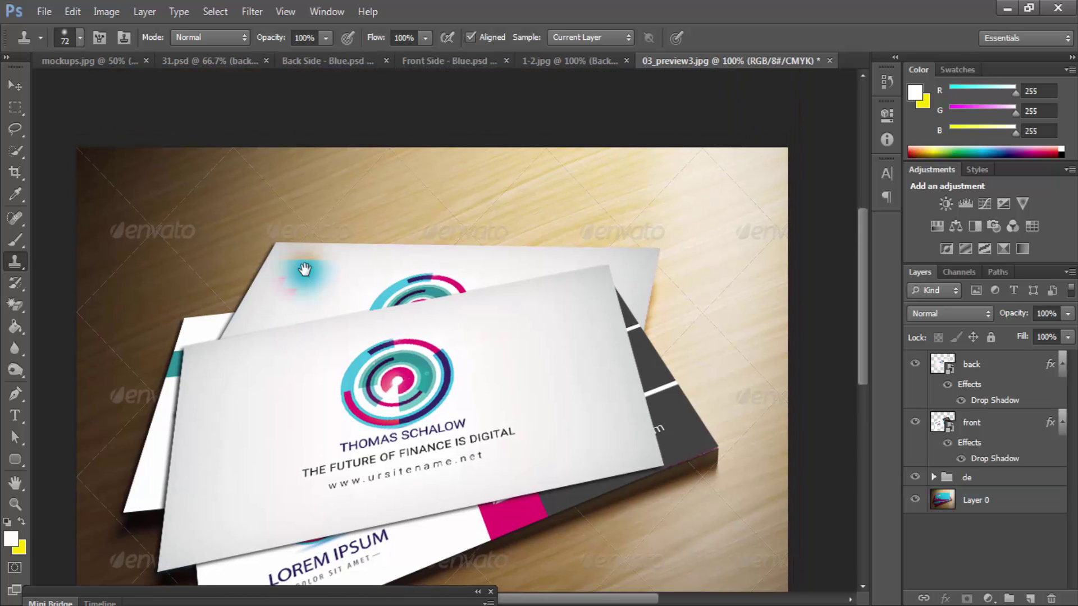
{"action": "key", "text": "ctrl+z"}
Step: Remove the upper-left envato watermark from Layer 0 with a rectangular selection and a Content-Aware fill at 100% opacity, then deselect
{"action": "key", "text": "m"}
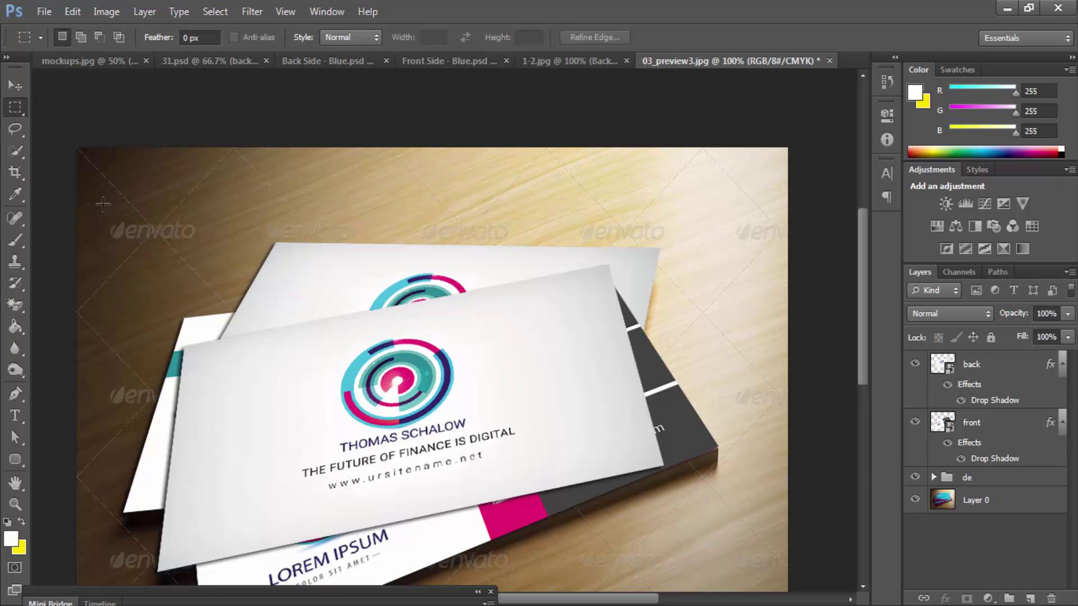
{"action": "left_click_drag", "start_coordinate": [89, 208], "coordinate": [209, 246]}
{"action": "key", "text": "shift"}
{"action": "left_click", "coordinate": [971, 498]}
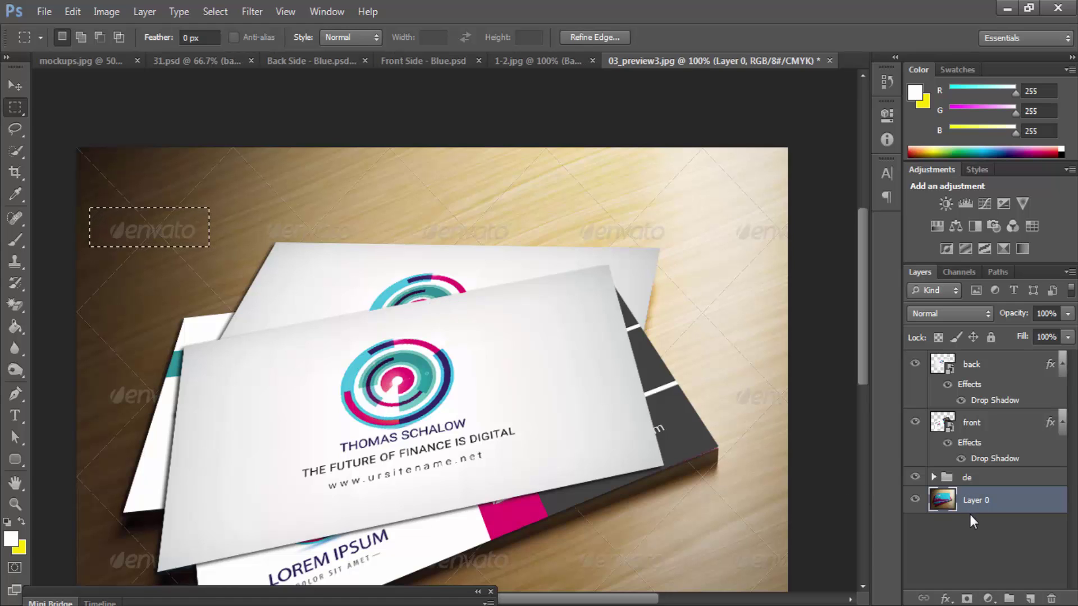
{"action": "key", "text": "shift"}
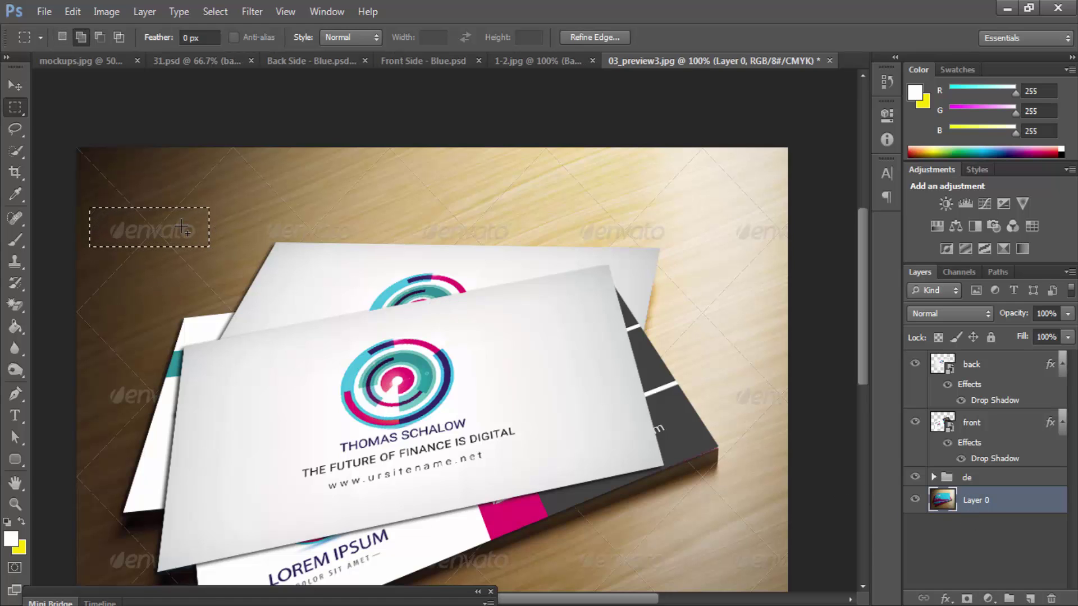
{"action": "key", "text": "shift+BackSpace"}
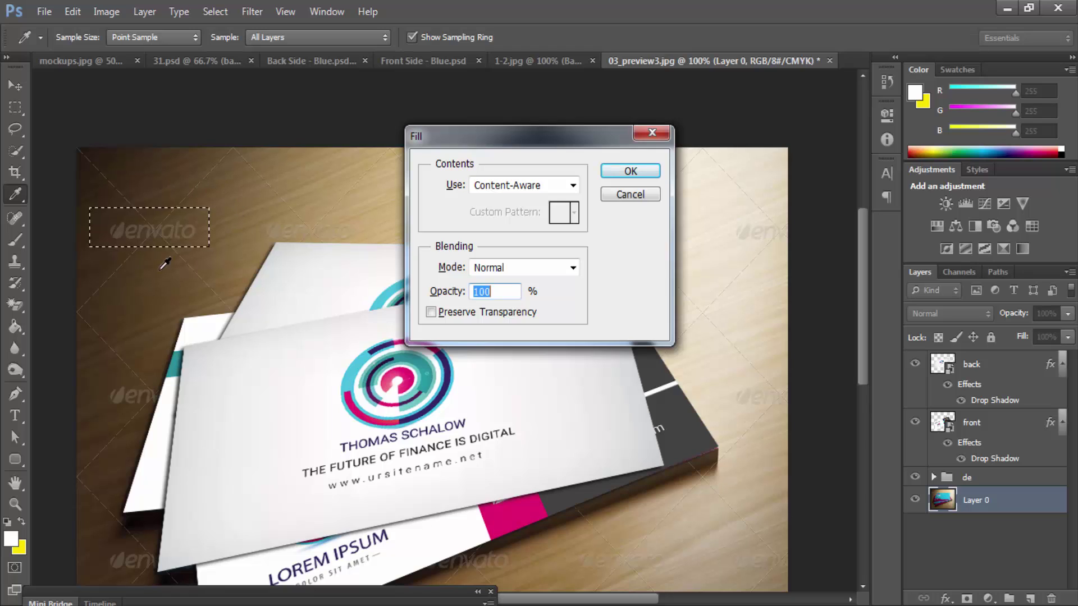
{"action": "left_click", "coordinate": [630, 171]}
{"action": "key", "text": "m"}
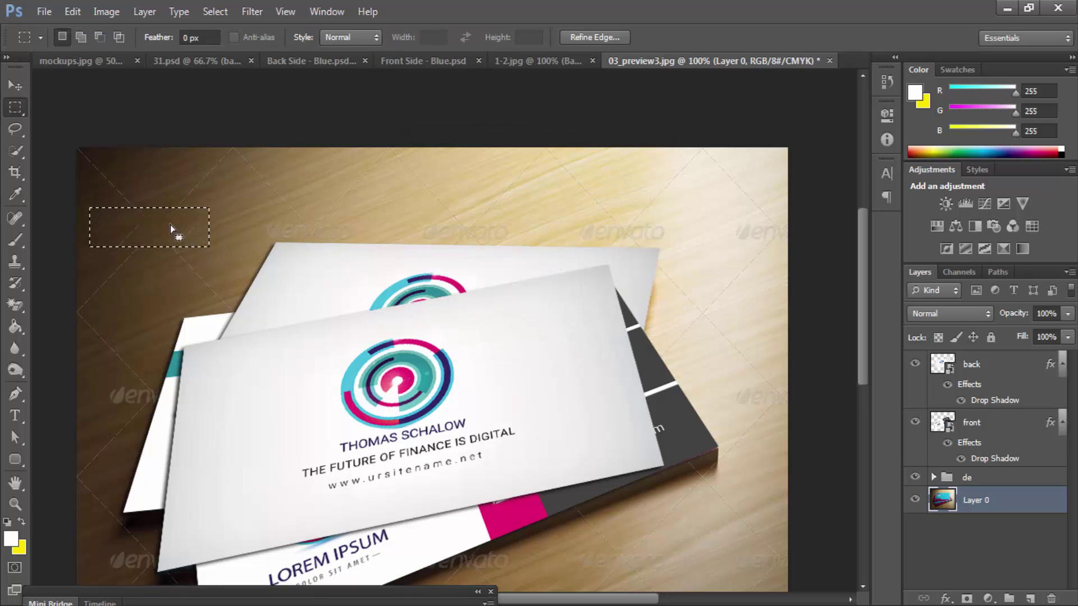
{"action": "key", "text": "ctrl+d"}
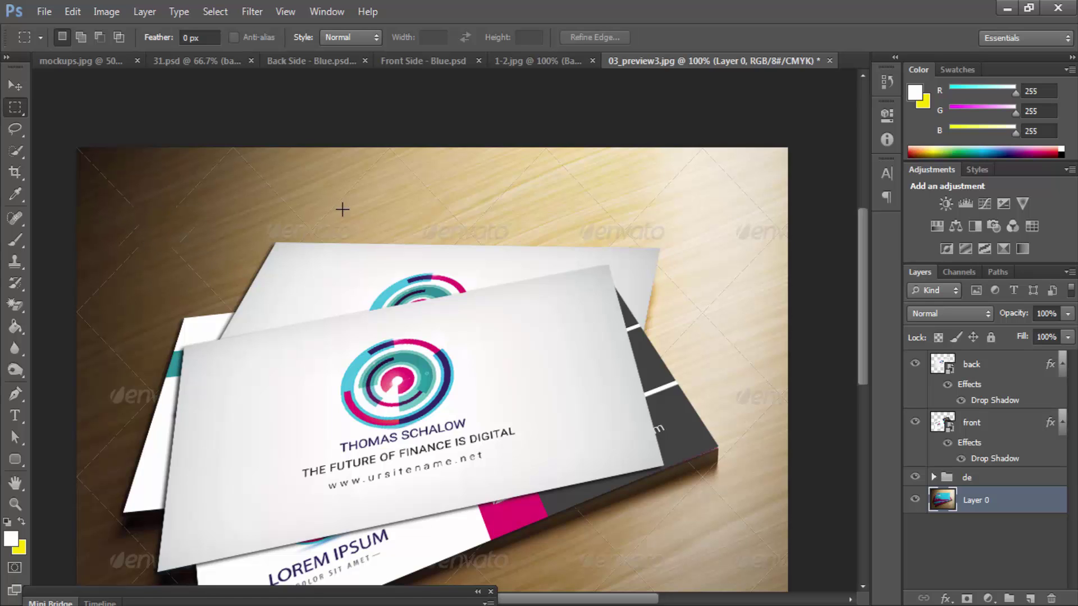
Step: Select a rectangular patch of wood at the image's lower-left edge and fill it with Content-Aware at 100% opacity
{"action": "left_click_drag", "start_coordinate": [609, 429], "coordinate": [657, 258]}
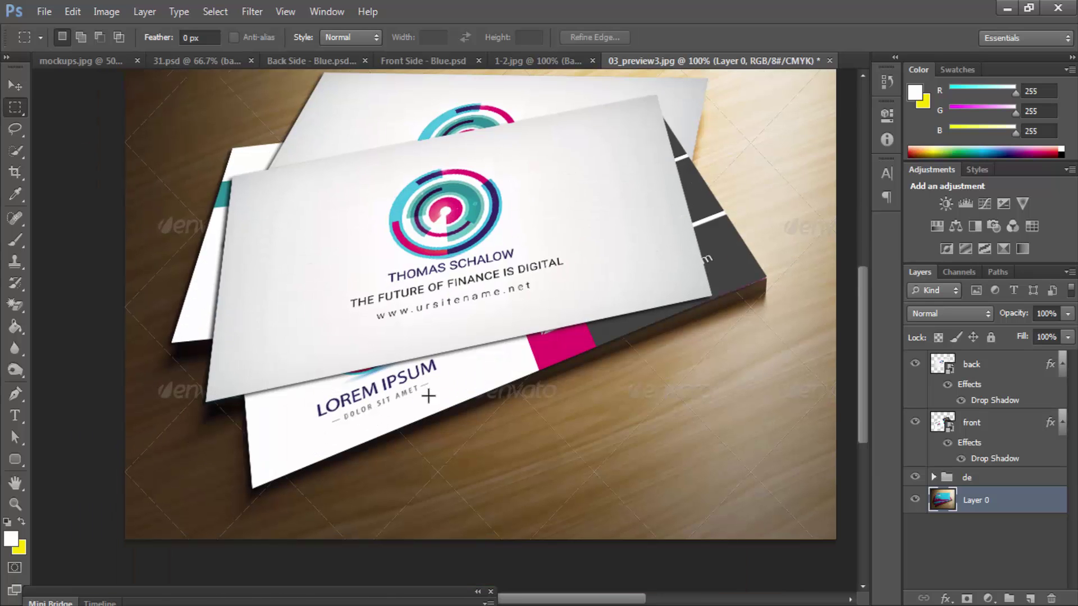
{"action": "left_click_drag", "start_coordinate": [97, 447], "coordinate": [174, 504]}
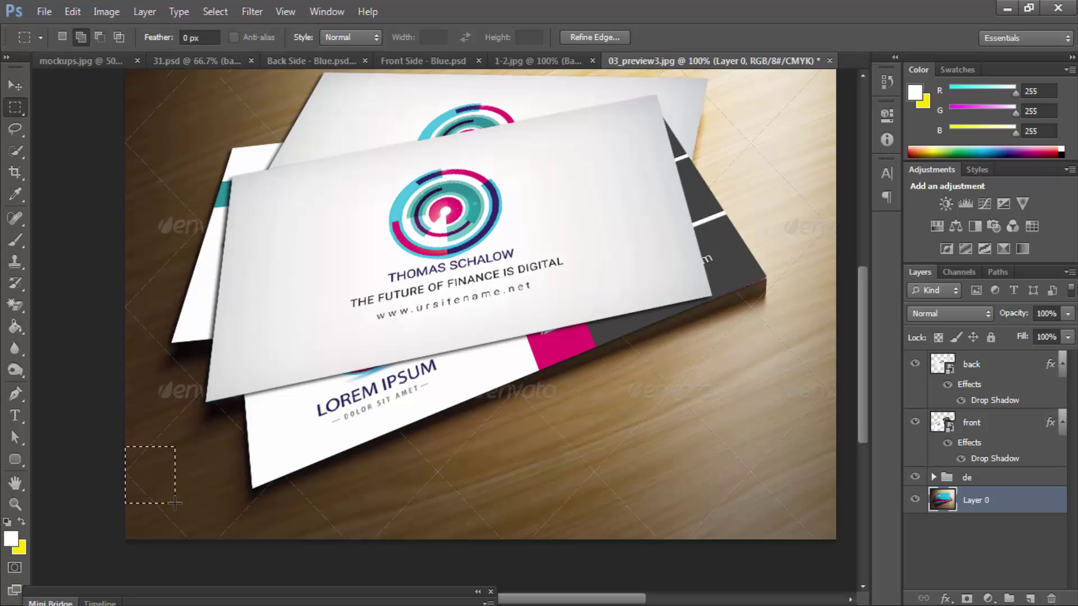
{"action": "key", "text": "shift+BackSpace"}
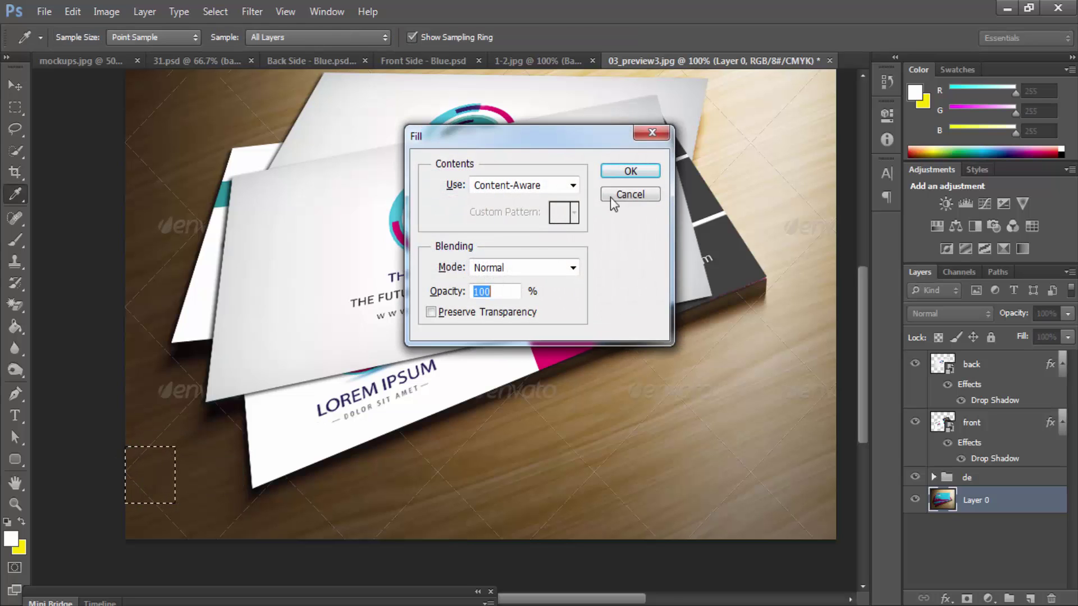
{"action": "left_click", "coordinate": [629, 172]}
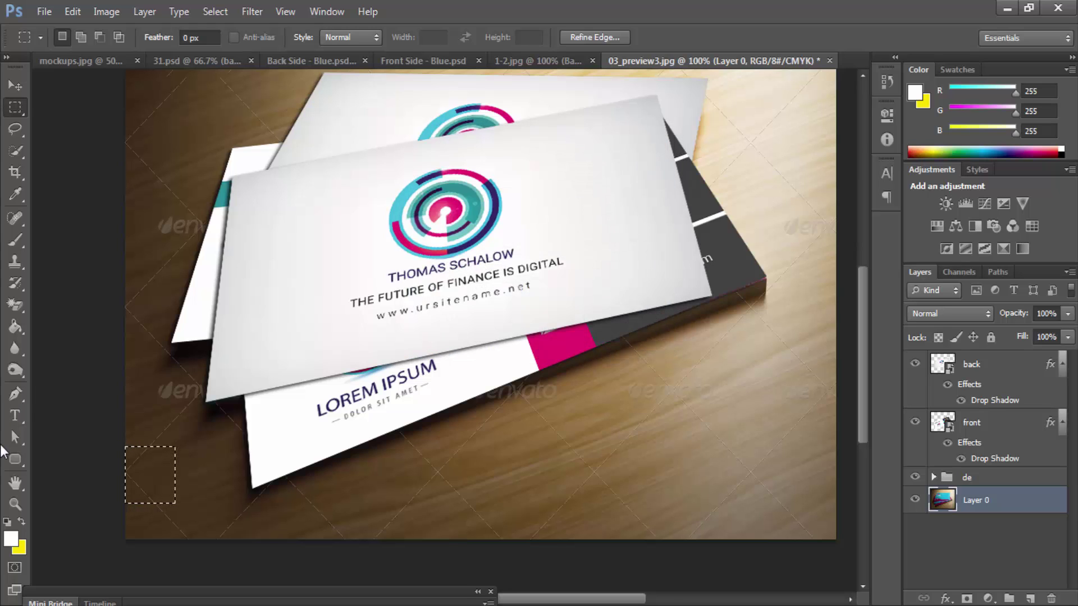
Step: Repeat the Content-Aware fill on the lower-left wood patch, fill a rectangular patch along the image's lower edge the same way, and deselect
{"action": "key", "text": "shift+F5"}
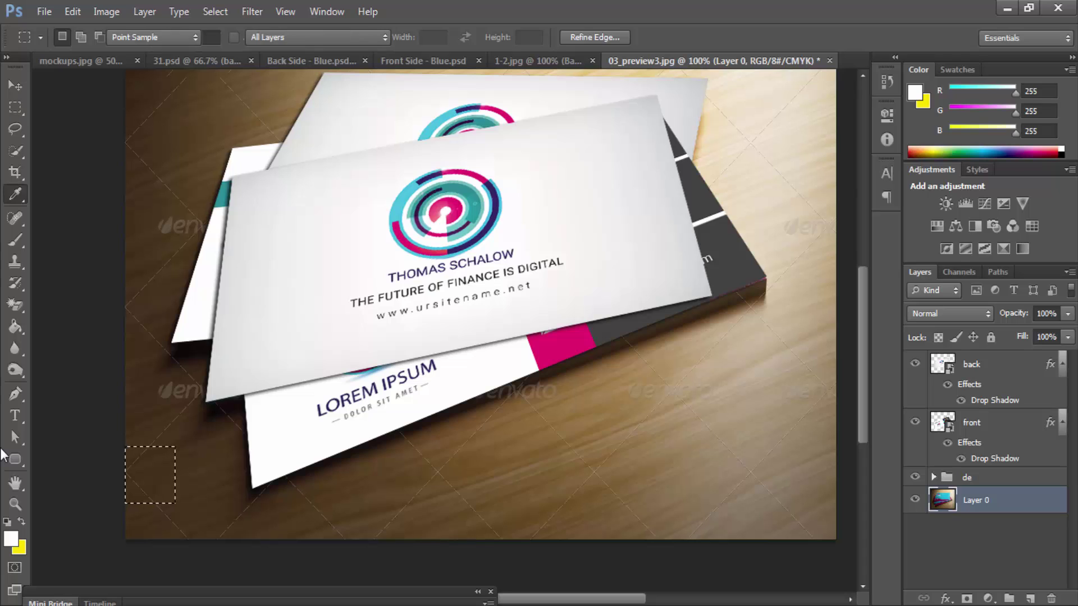
{"action": "key", "text": "Return"}
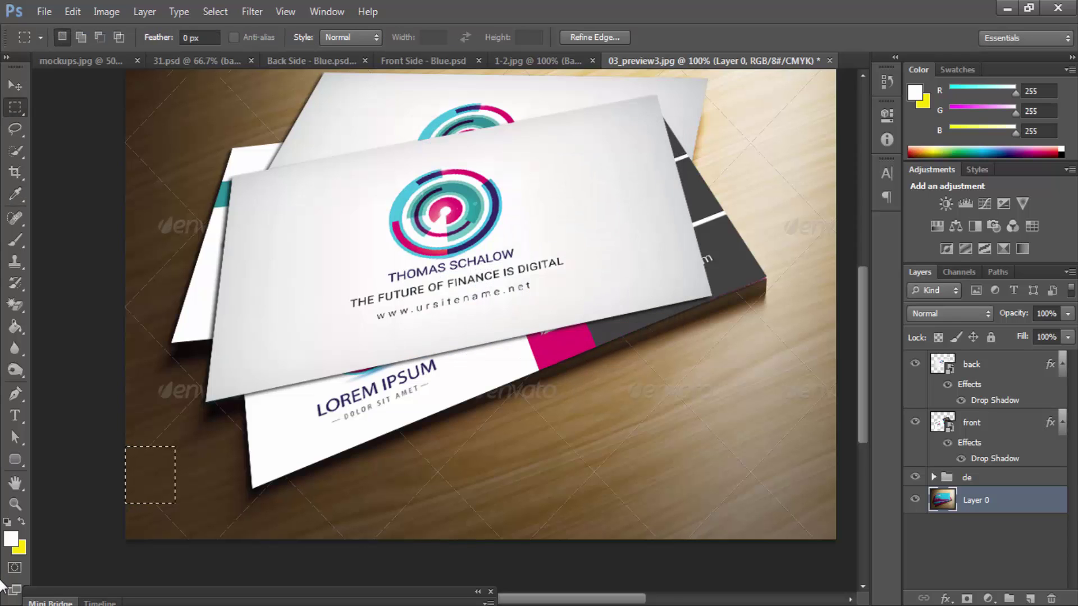
{"action": "key", "text": "ctrl+d"}
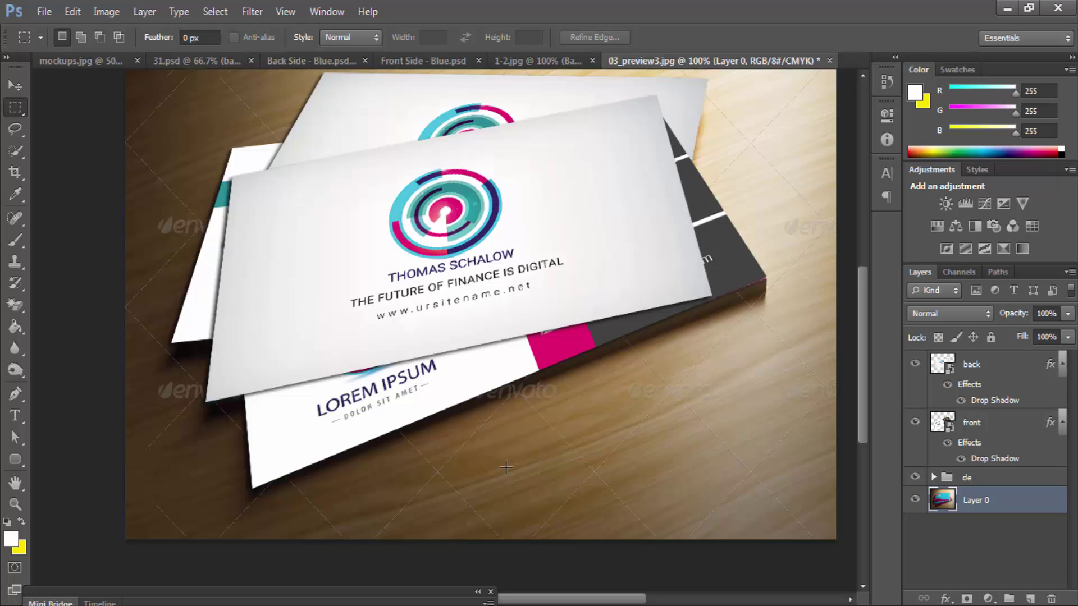
{"action": "left_click_drag", "start_coordinate": [445, 549], "coordinate": [593, 503]}
{"action": "key", "text": "shift+F5"}
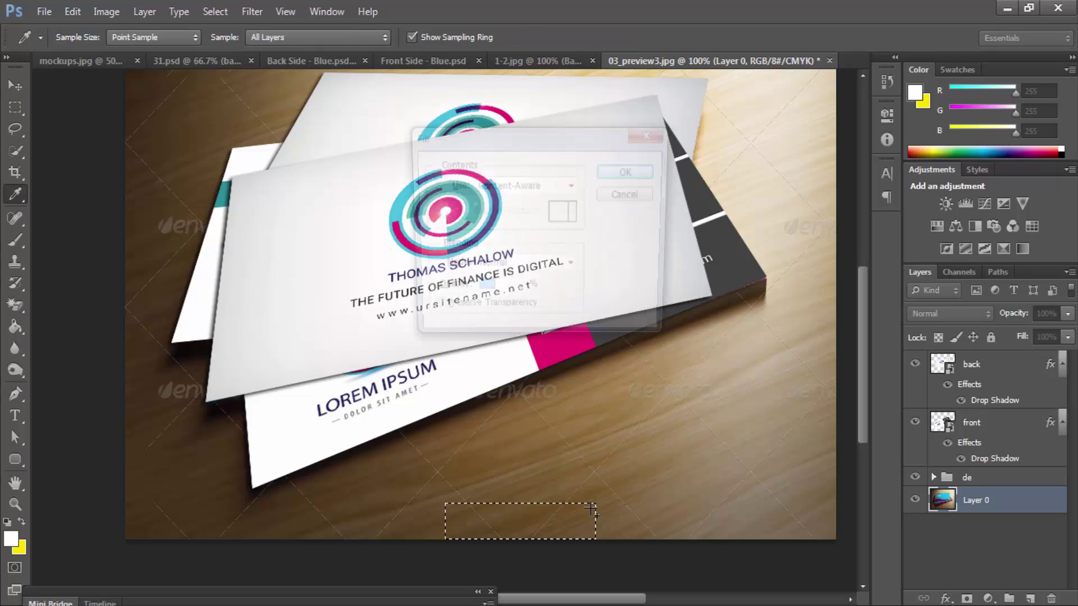
{"action": "key", "text": "Return"}
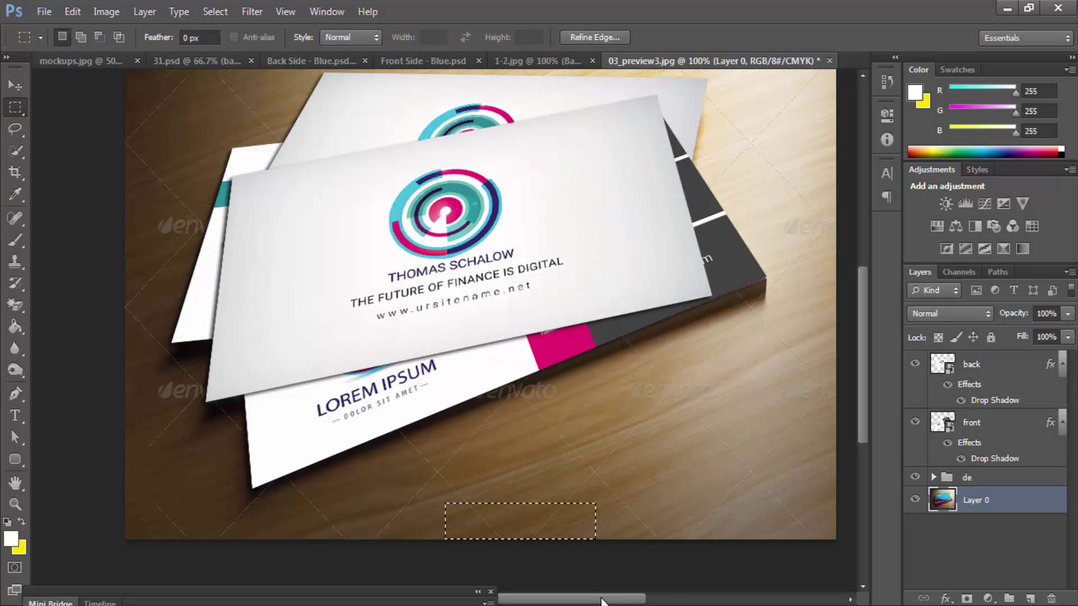
{"action": "key", "text": "ctrl+d"}
Step: Add a Gradient Overlay to Layer 0 and set the gradient's white end stop to dark grey #363636
{"action": "left_click_drag", "start_coordinate": [435, 320], "coordinate": [518, 422]}
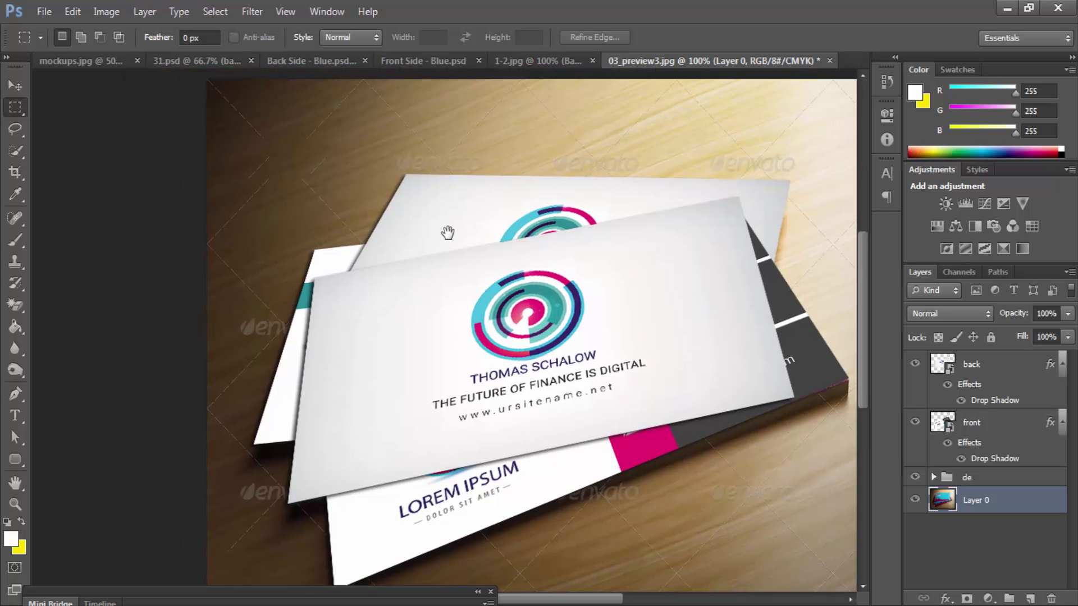
{"action": "left_click_drag", "start_coordinate": [447, 232], "coordinate": [315, 251]}
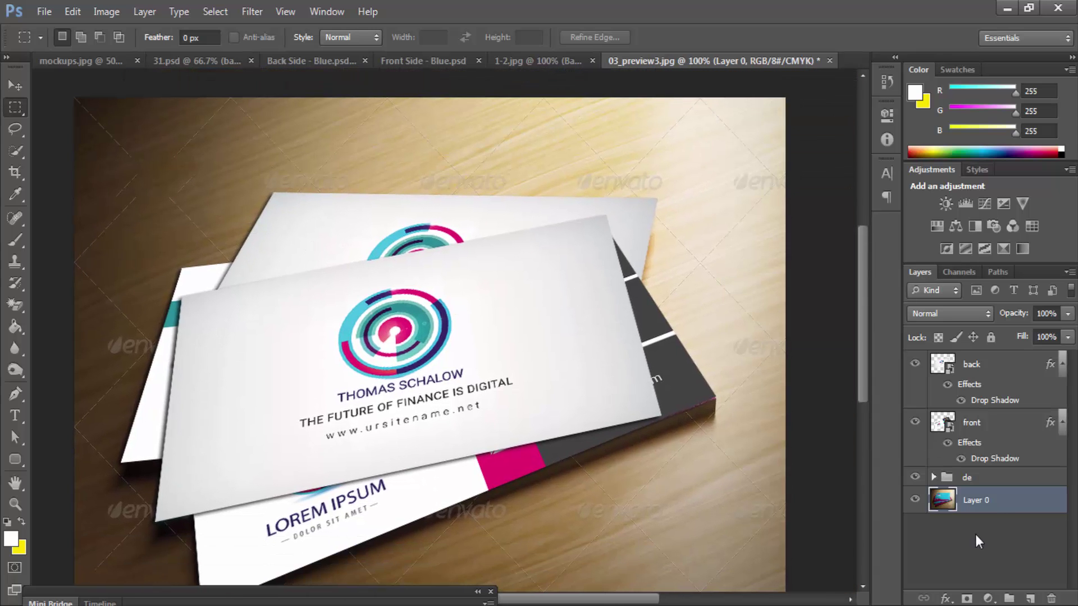
{"action": "right_click", "coordinate": [992, 508]}
{"action": "left_click", "coordinate": [895, 39]}
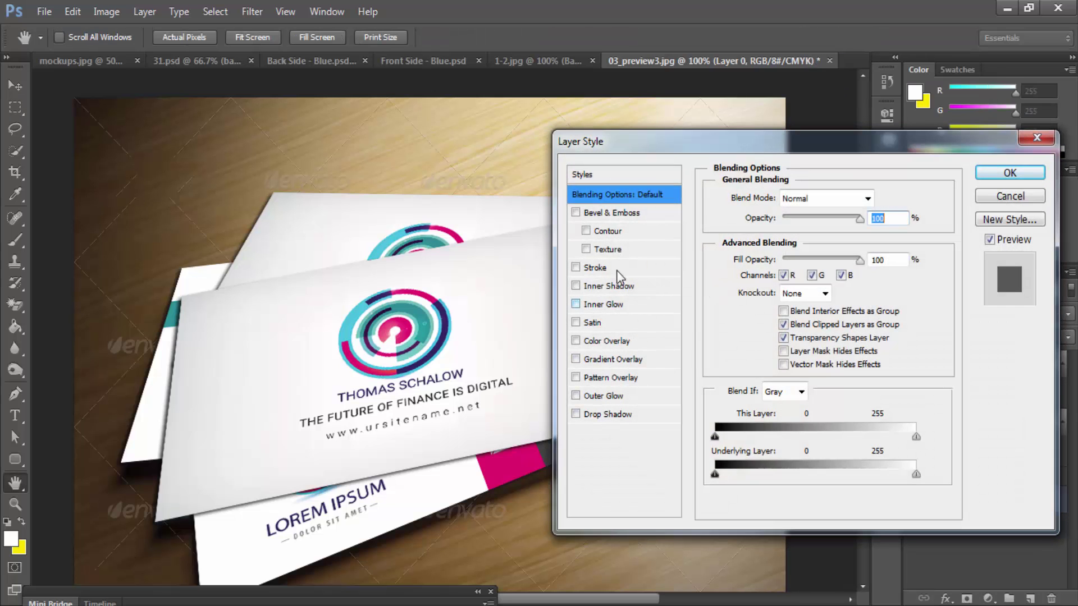
{"action": "left_click", "coordinate": [612, 360]}
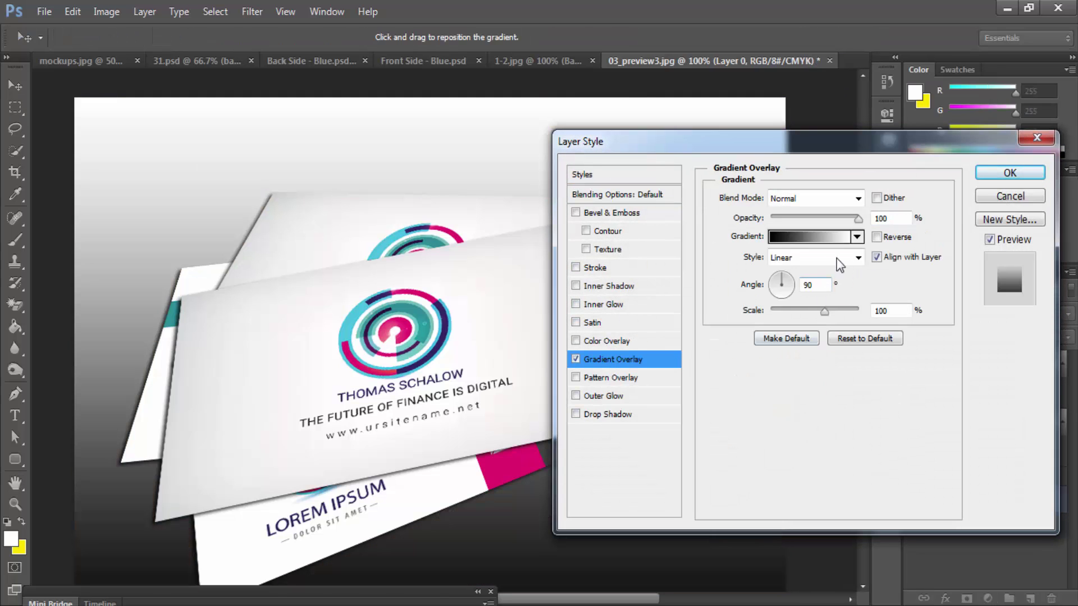
{"action": "left_click", "coordinate": [845, 239]}
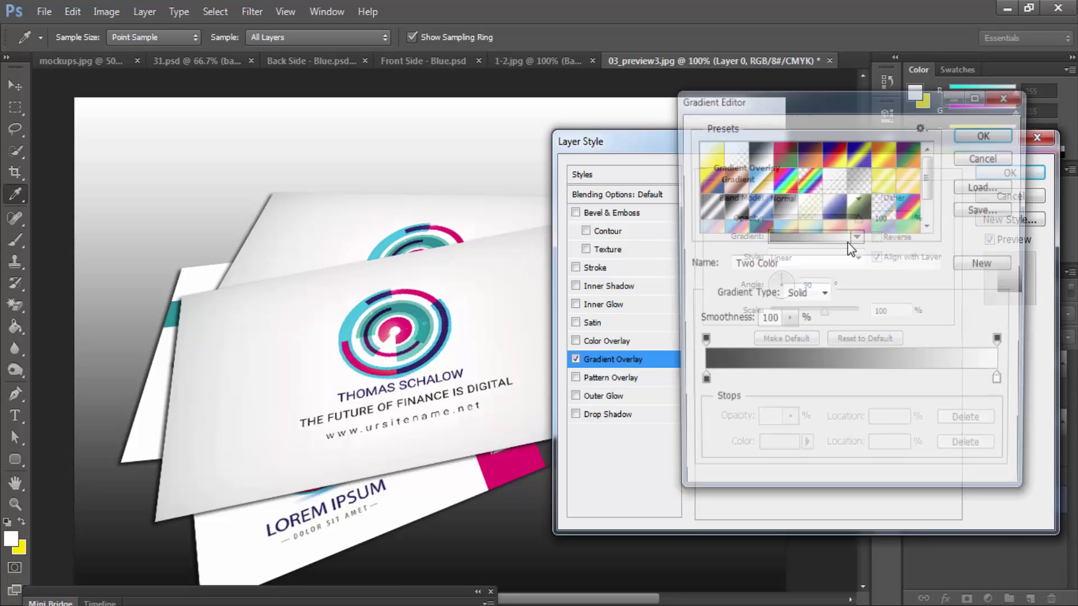
{"action": "left_click", "coordinate": [1004, 384]}
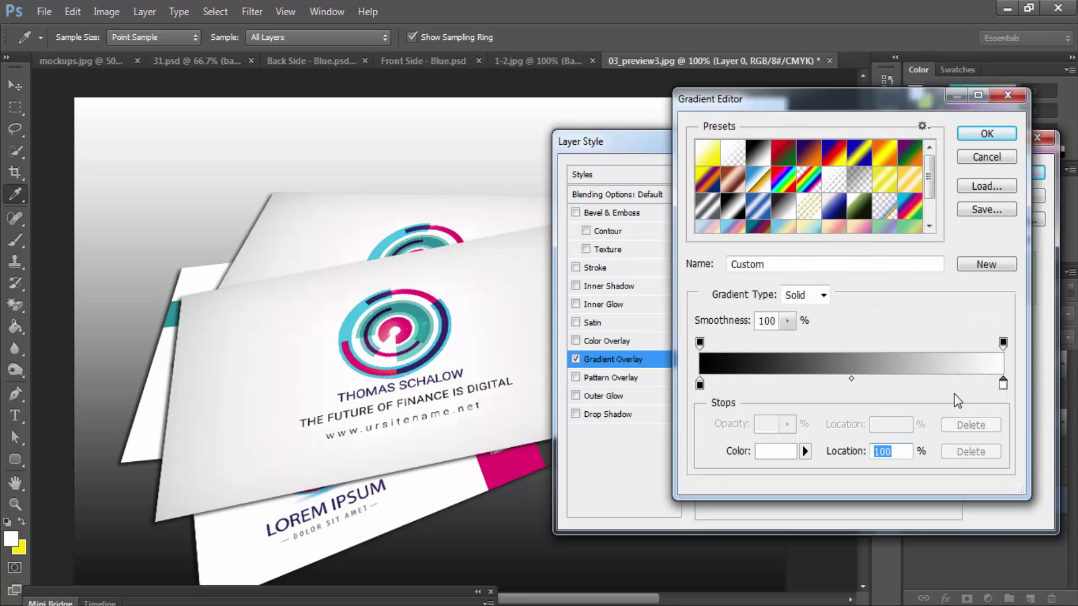
{"action": "double_click", "coordinate": [1004, 385]}
{"action": "left_click_drag", "start_coordinate": [607, 520], "coordinate": [605, 525]}
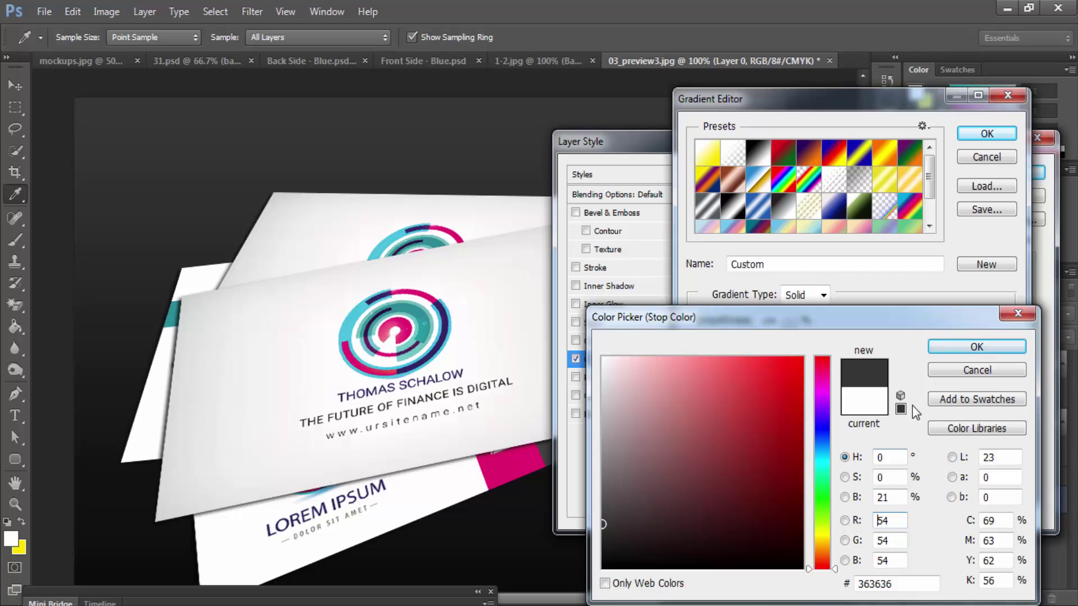
{"action": "left_click", "coordinate": [977, 347]}
Step: Add a colour stop near the gradient's black end, set it to grey #575757, and accept the gradient
{"action": "left_click", "coordinate": [700, 385]}
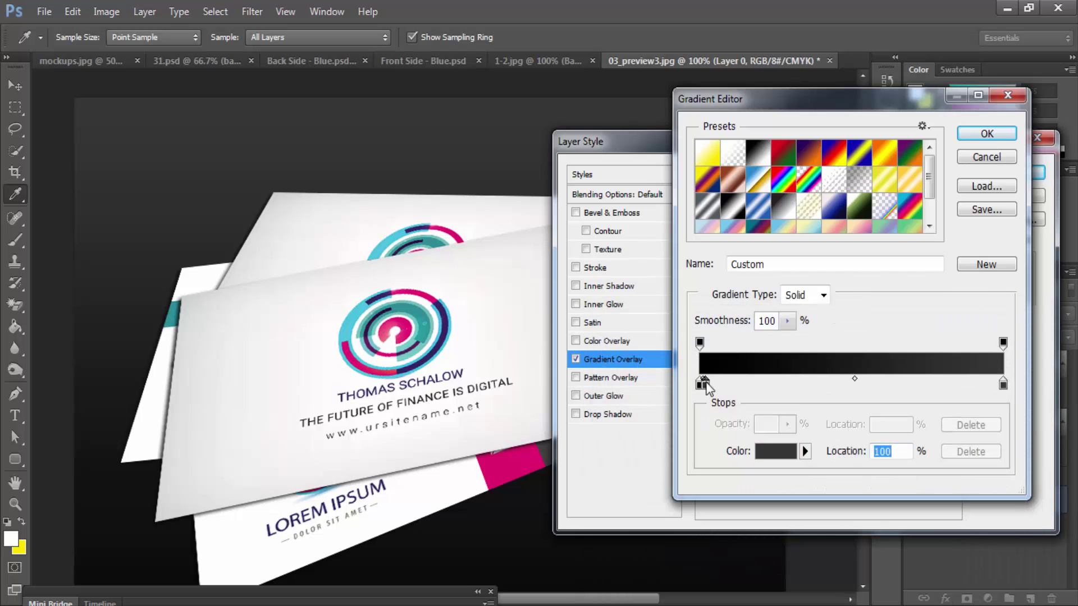
{"action": "double_click", "coordinate": [700, 386]}
{"action": "left_click", "coordinate": [603, 494]}
{"action": "left_click", "coordinate": [584, 497]}
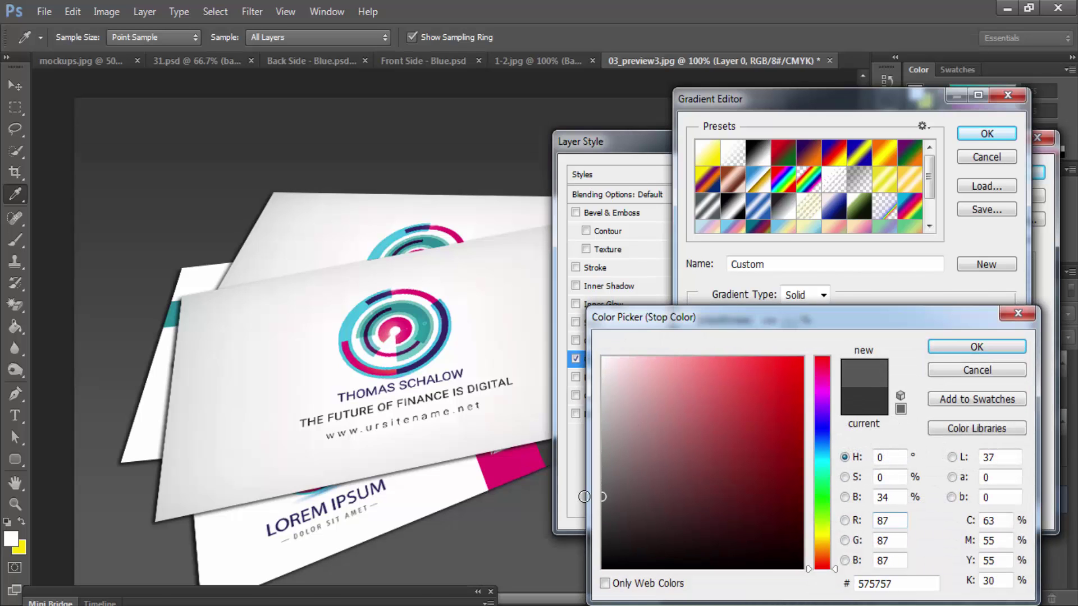
{"action": "left_click", "coordinate": [977, 347]}
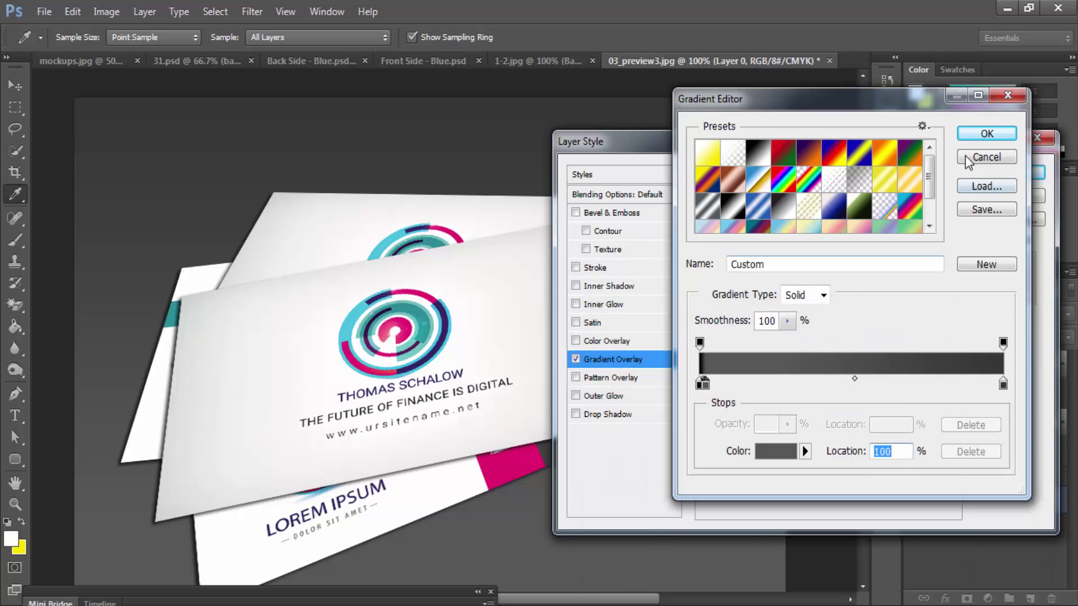
{"action": "key", "text": "Return"}
Step: Set the gradient overlay's style to Radial, leave it unreversed, and apply it to Layer 0 as the card background
{"action": "left_click", "coordinate": [837, 258]}
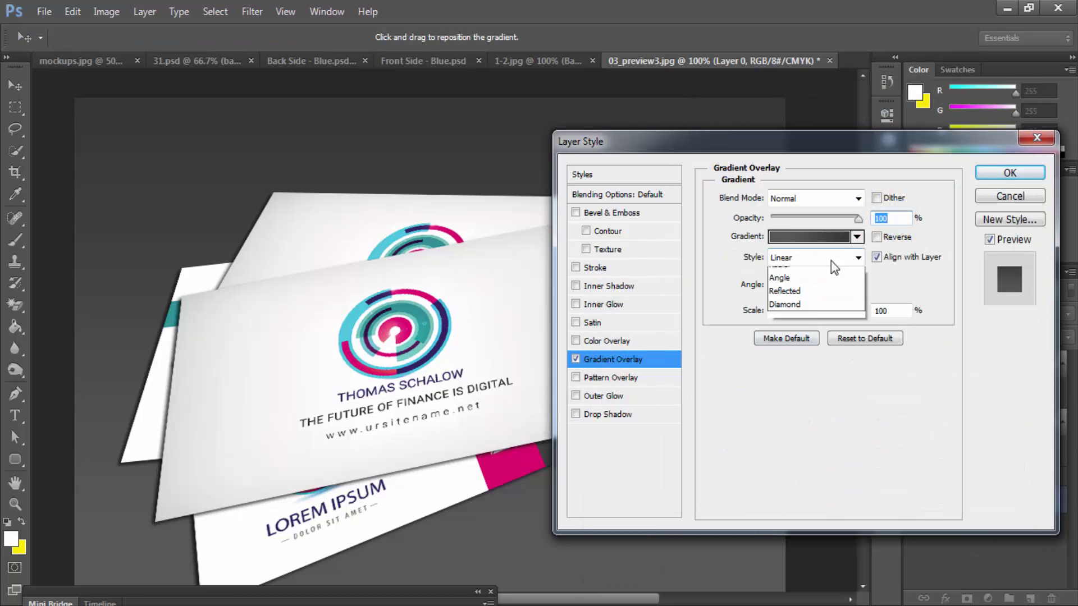
{"action": "left_click", "coordinate": [803, 289]}
{"action": "left_click", "coordinate": [876, 237]}
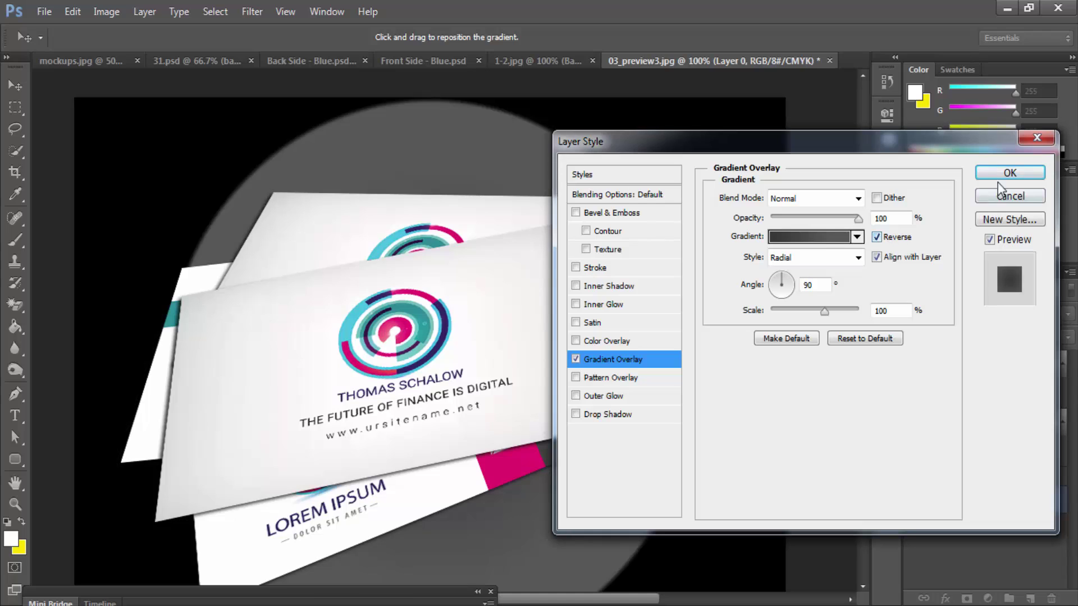
{"action": "left_click", "coordinate": [877, 238]}
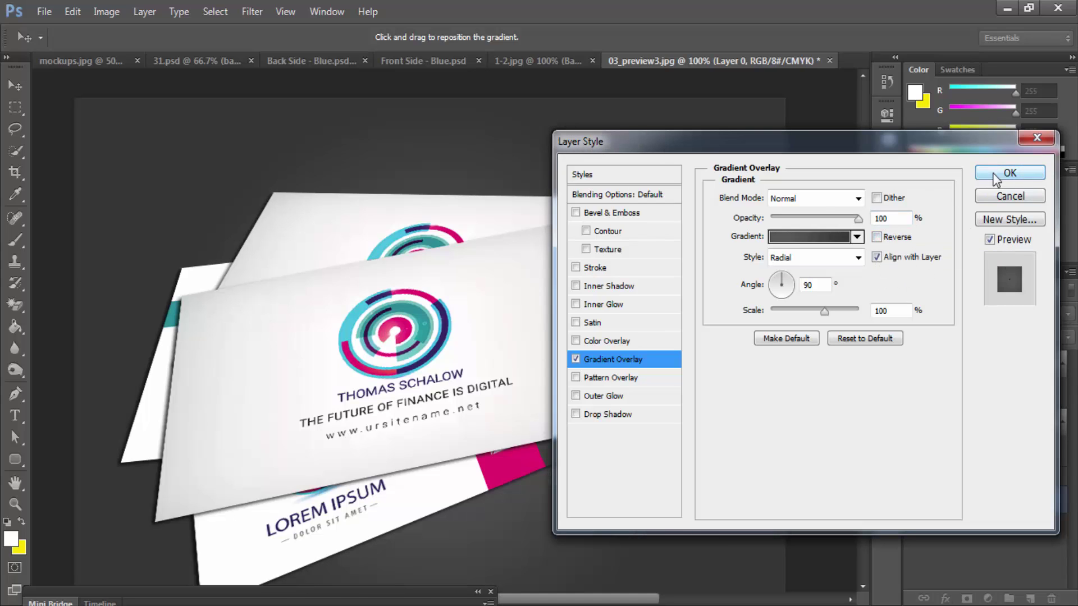
{"action": "left_click_drag", "start_coordinate": [953, 147], "coordinate": [950, 251]}
{"action": "left_click", "coordinate": [993, 280]}
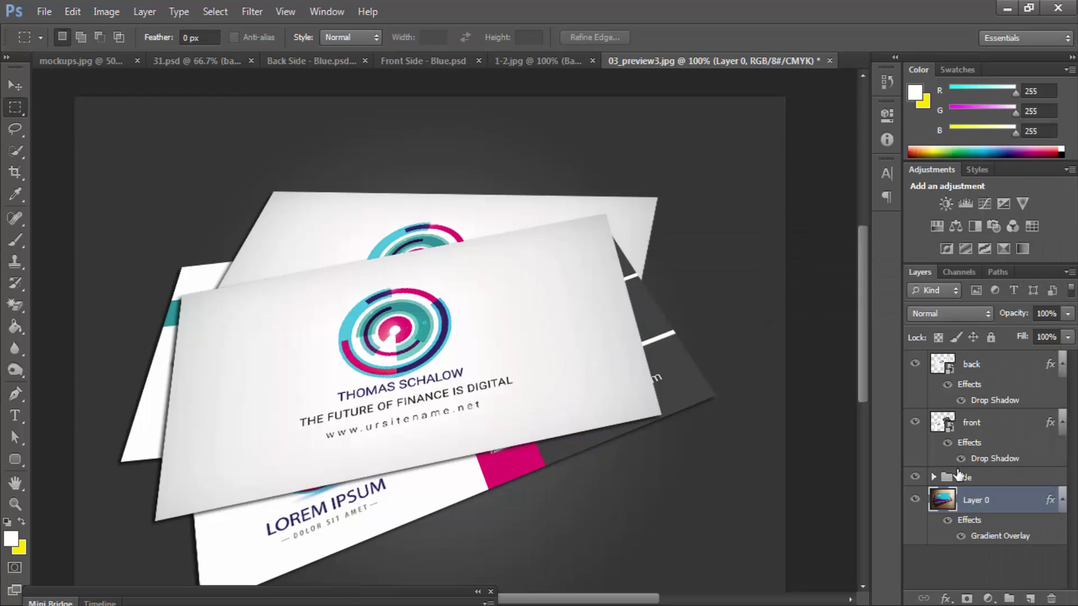
{"action": "key", "text": "ctrl+minus"}
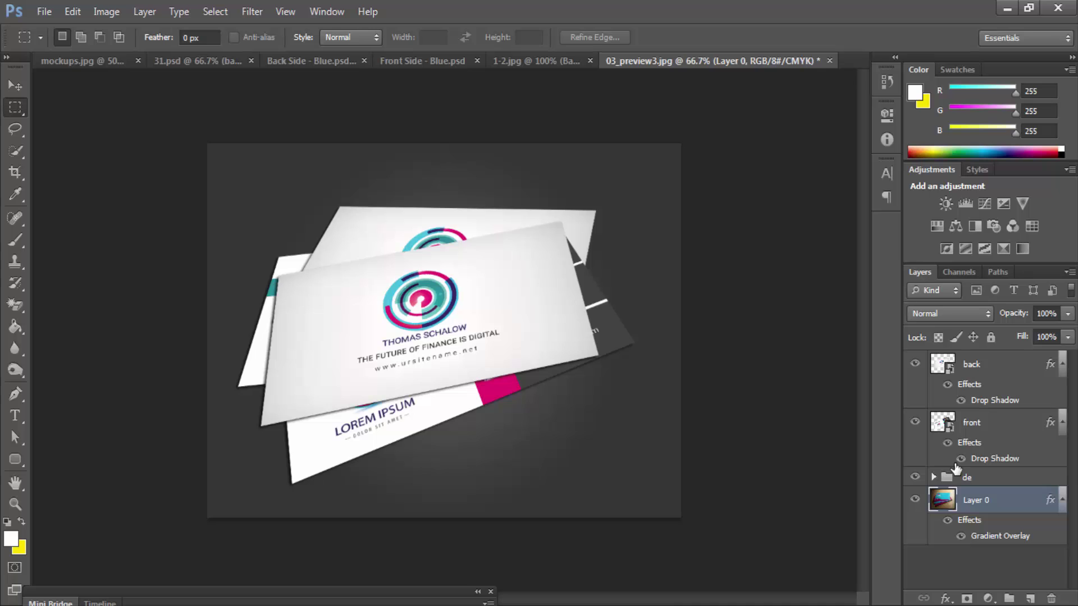
{"action": "key", "text": "ctrl+plus"}
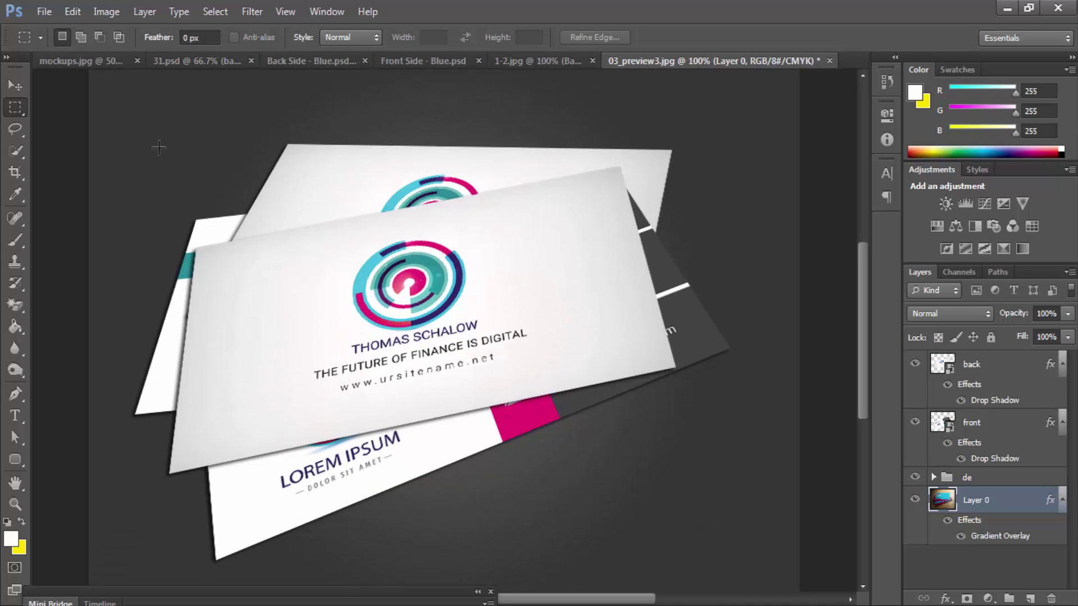
Step: Switch to the mockups.jpg document and compare the finished mockup with the original image by toggling its opening history snapshot
{"action": "left_click", "coordinate": [56, 60]}
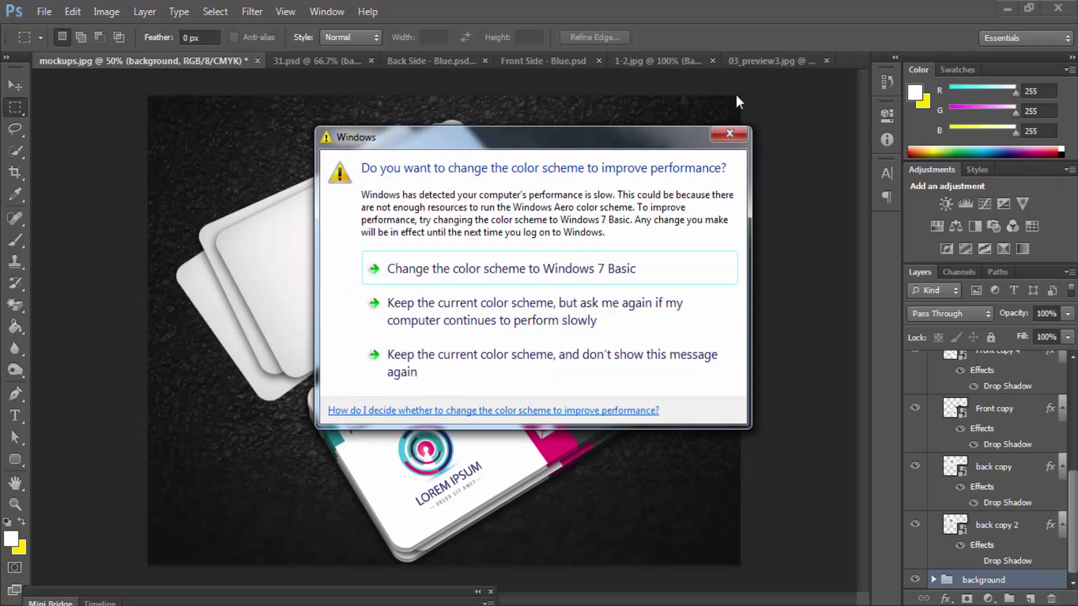
{"action": "left_click", "coordinate": [724, 136]}
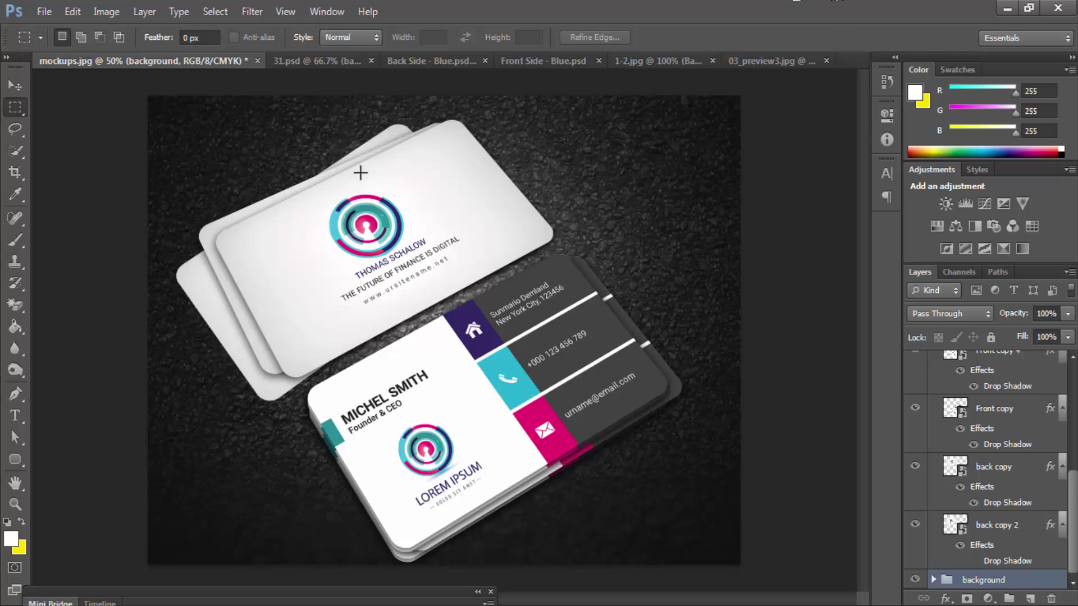
{"action": "scroll", "coordinate": [1075, 496], "scroll_direction": "up", "scroll_amount": 5}
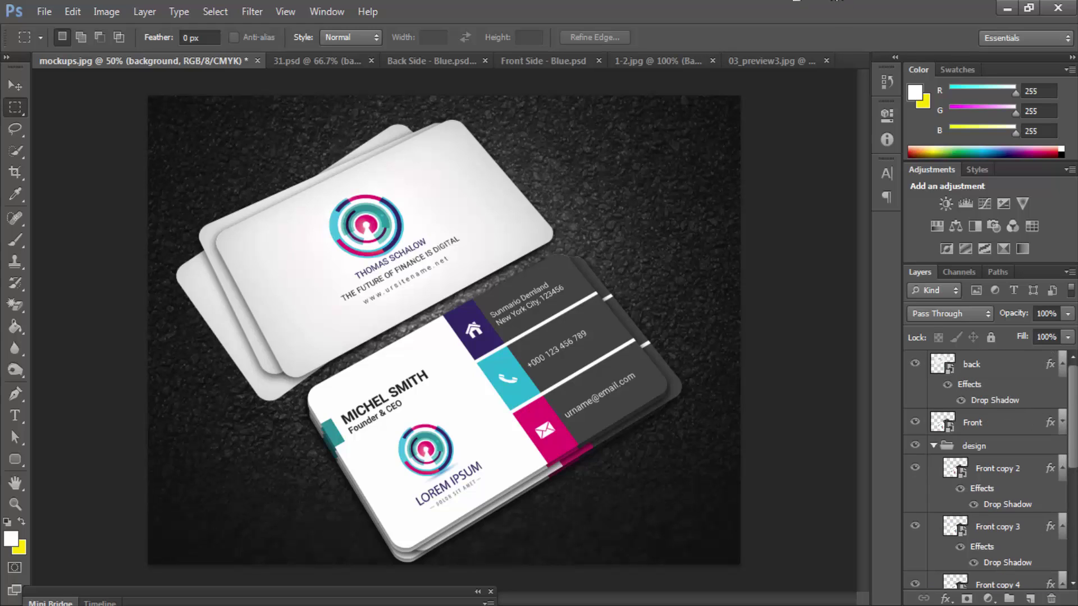
{"action": "left_click", "coordinate": [887, 81]}
{"action": "scroll", "coordinate": [864, 124], "scroll_direction": "up", "scroll_amount": 5}
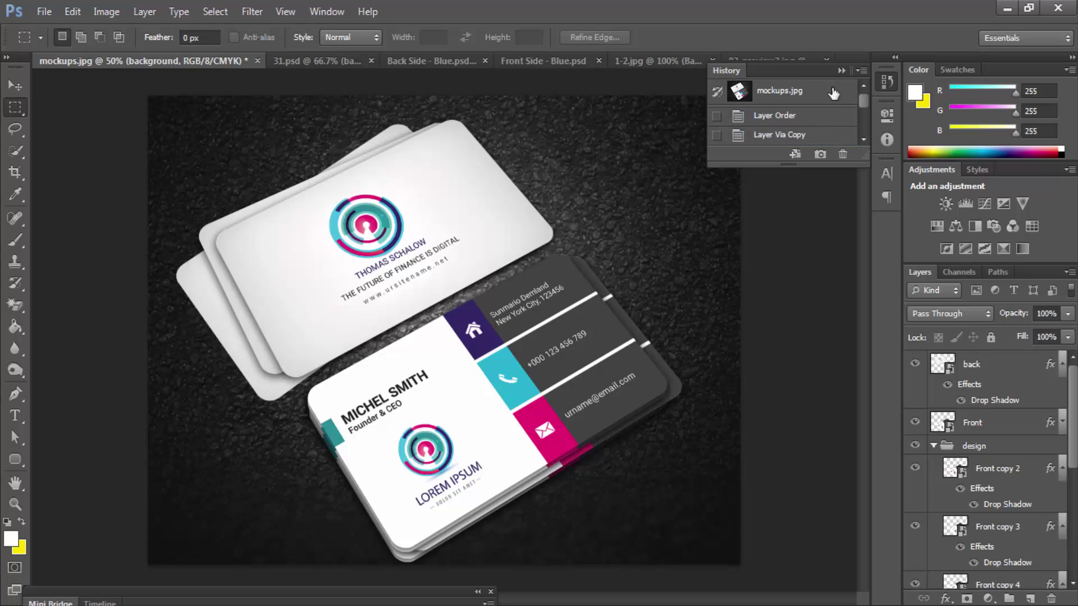
{"action": "left_click", "coordinate": [820, 90]}
{"action": "key", "text": "ctrl+z"}
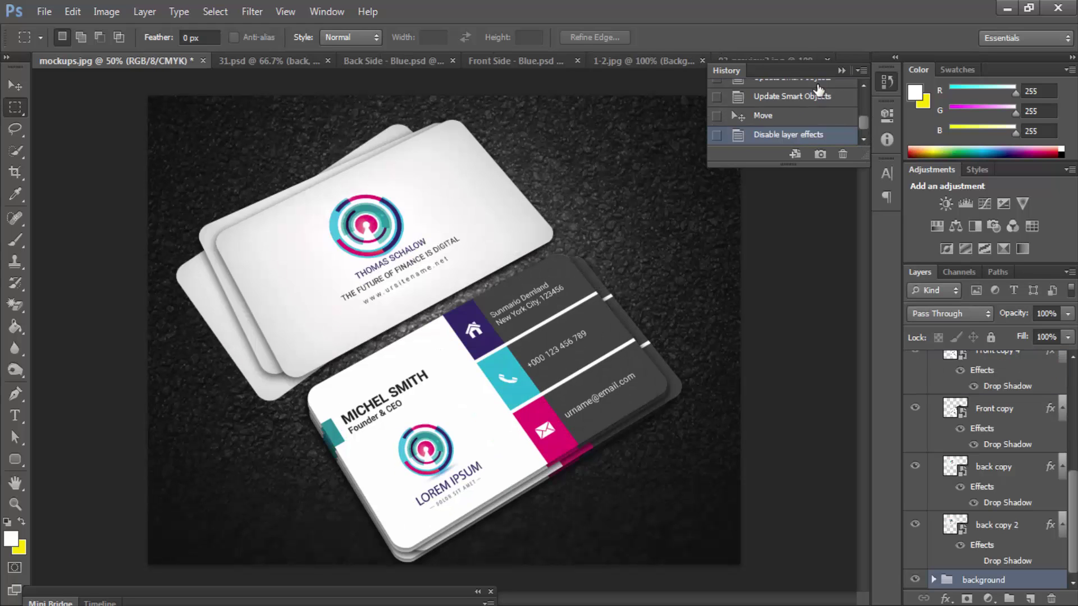
{"action": "key", "text": "ctrl+z"}
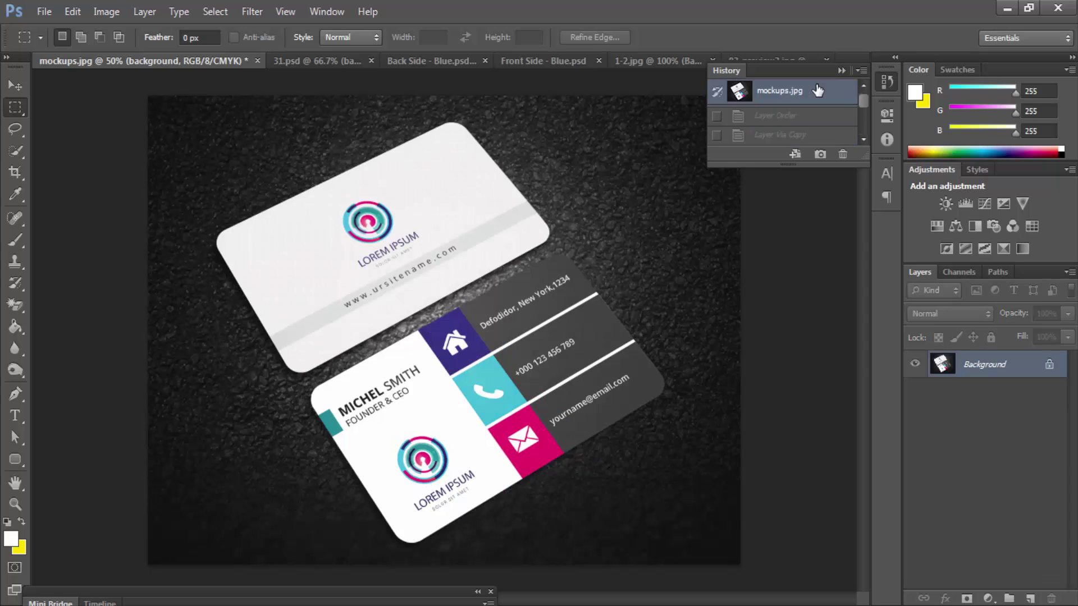
{"action": "key", "text": "ctrl+z"}
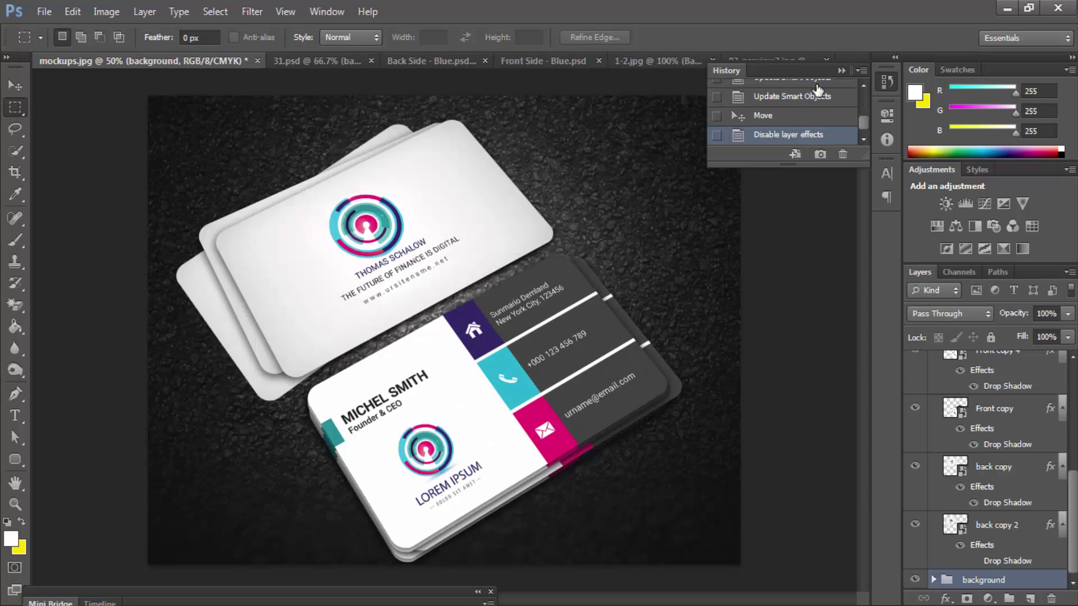
{"action": "key", "text": "ctrl+z"}
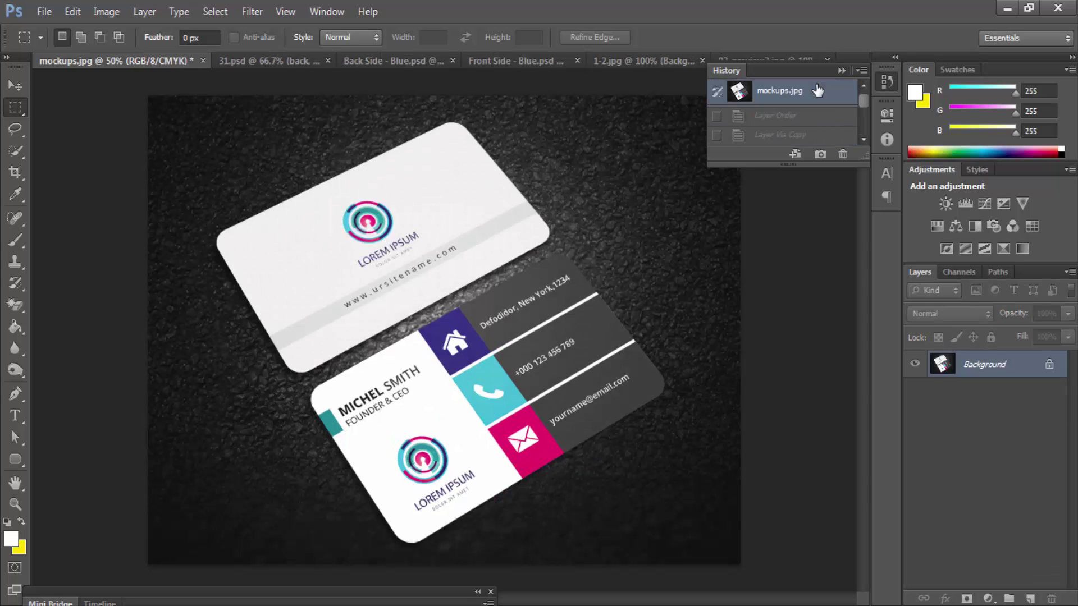